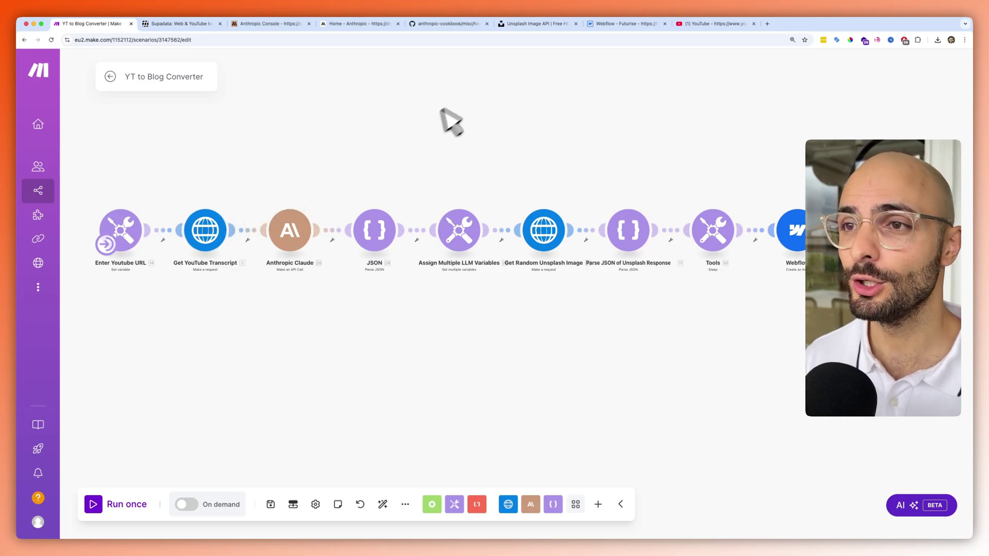
# Switch to YouTube and open the video "Researchers STUNNED As A.I Improves ITSELF Towards Superintelligence (BEATS o1)" from the AI topic feed.
pyautogui.click(713, 24)
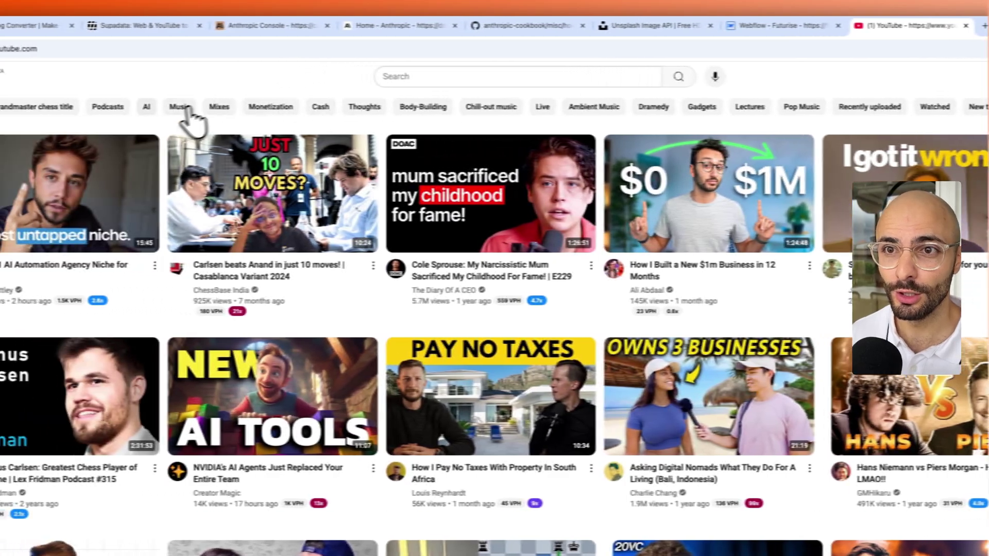
pyautogui.click(172, 109)
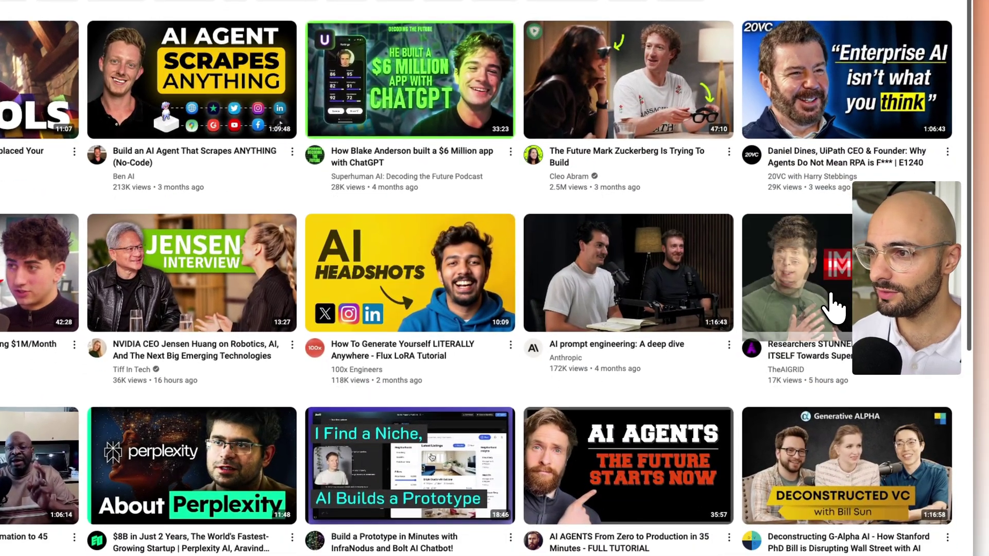
pyautogui.click(834, 309)
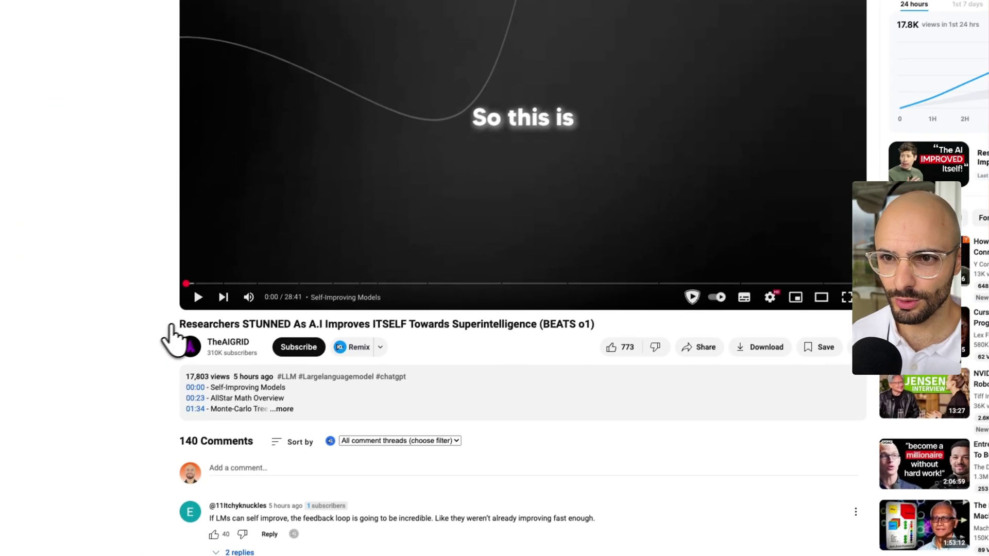
# Highlight the video's title and copy the video's share link.
pyautogui.moveTo(172, 324); pyautogui.dragTo(601, 319)
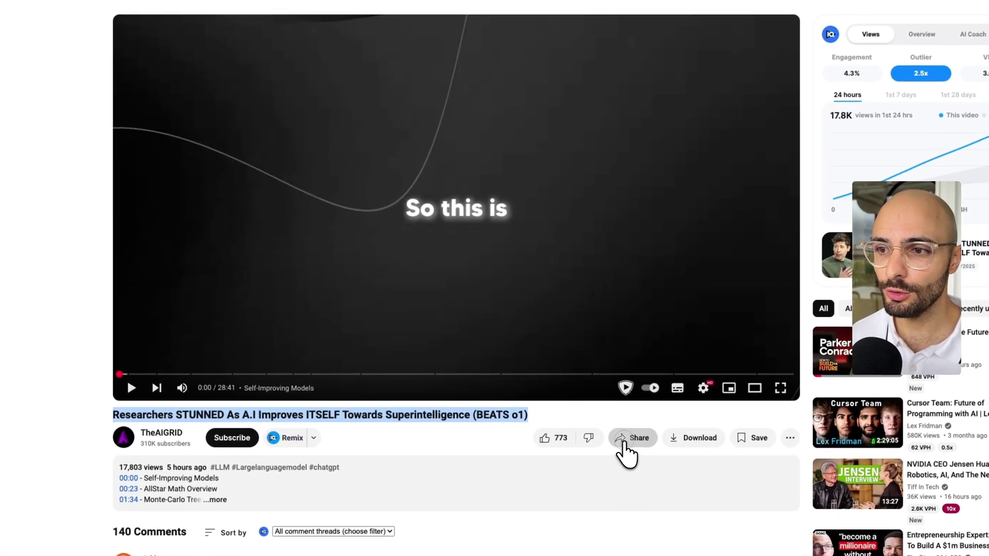
pyautogui.click(704, 341)
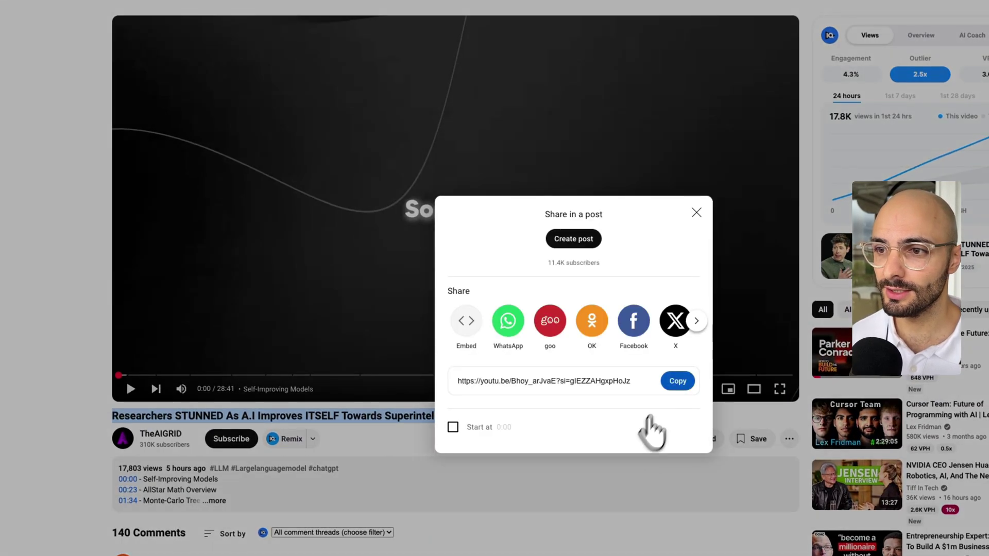
pyautogui.click(669, 384)
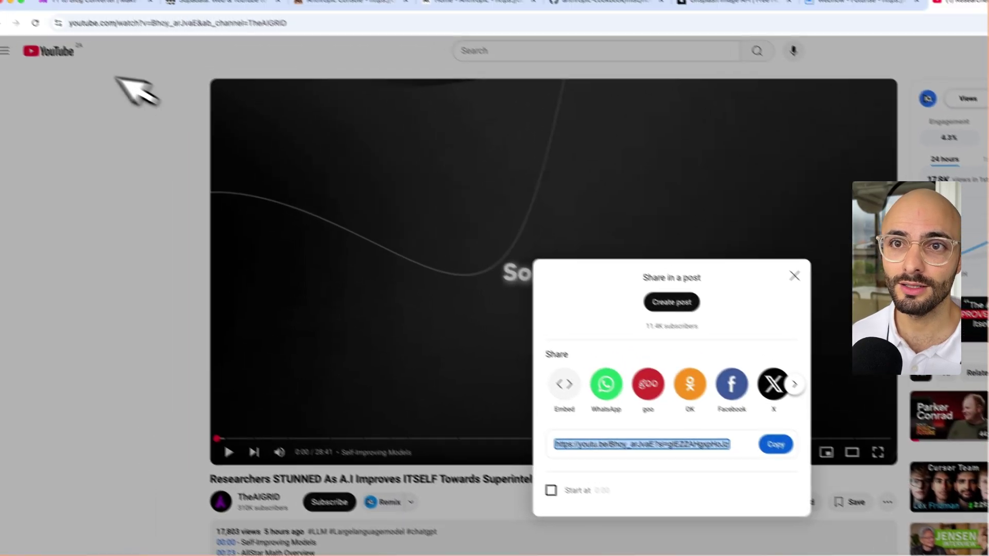
pyautogui.click(72, 2)
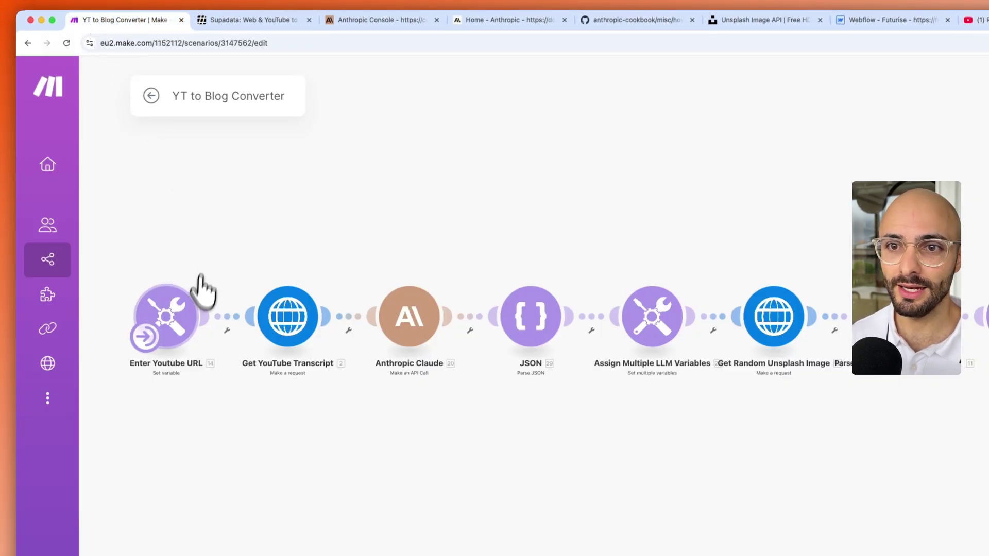
pyautogui.click(191, 325)
pyautogui.click(311, 353)
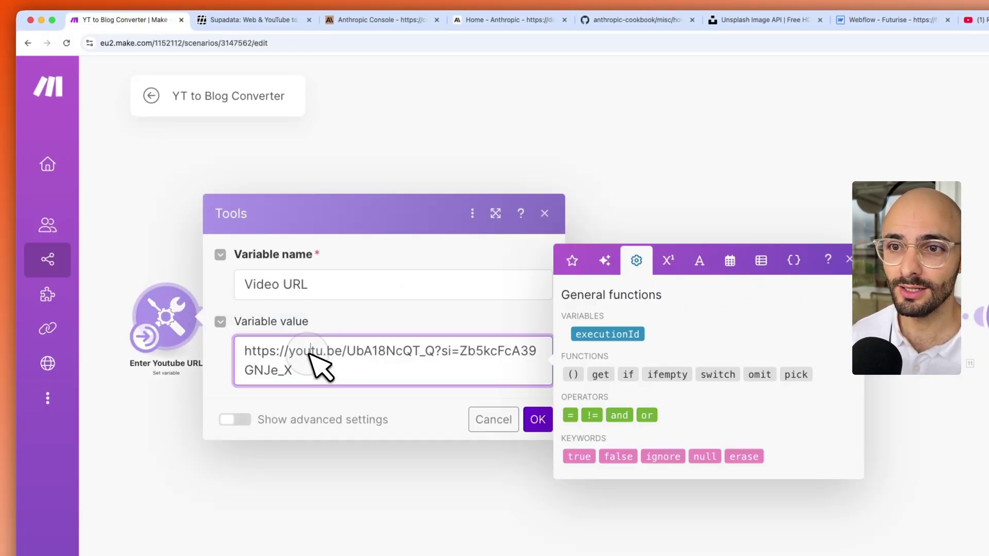
pyautogui.tripleClick(315, 355)
pyautogui.write('https://youtu.be/Bhoy_arJvaE?si=gIEZZAHgxpHoJzk7')
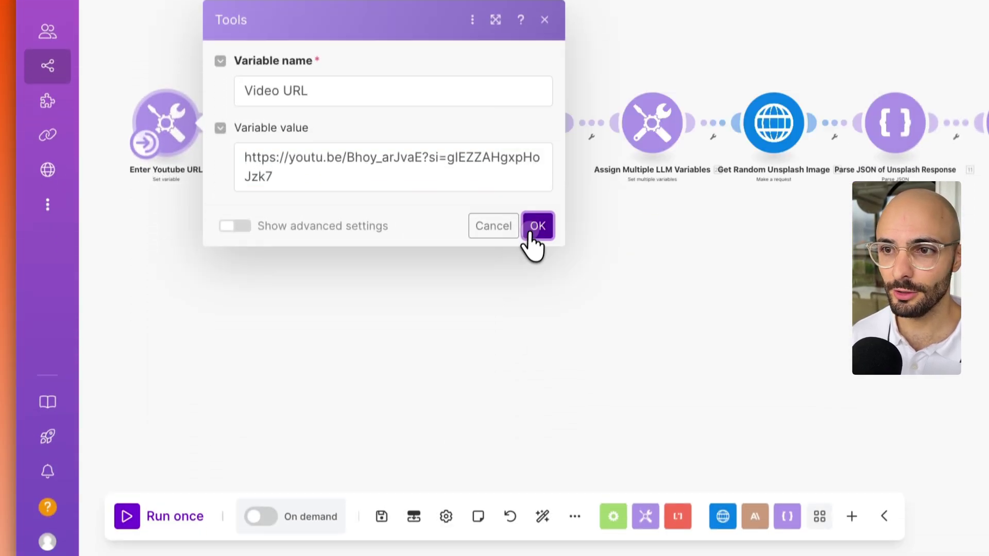
pyautogui.click(537, 419)
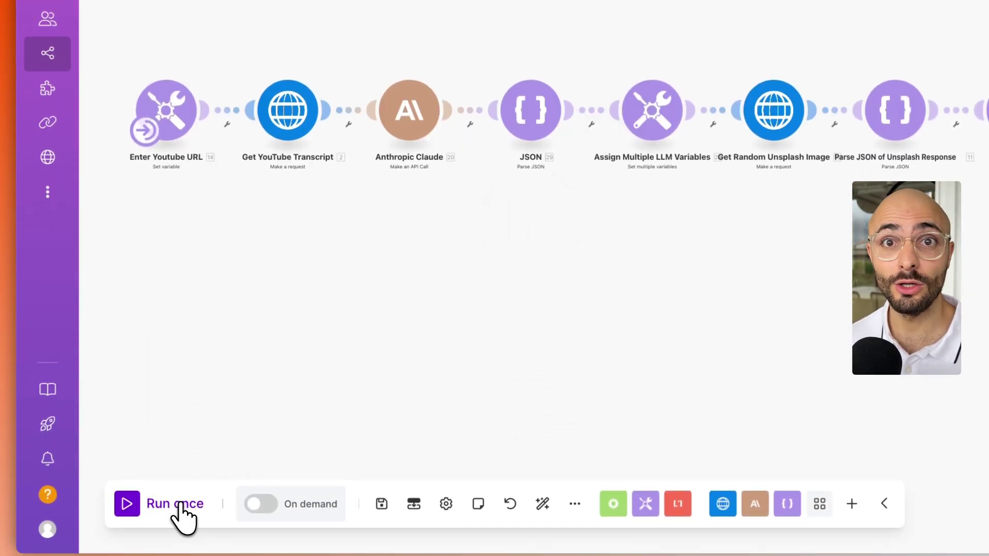
pyautogui.click(180, 504)
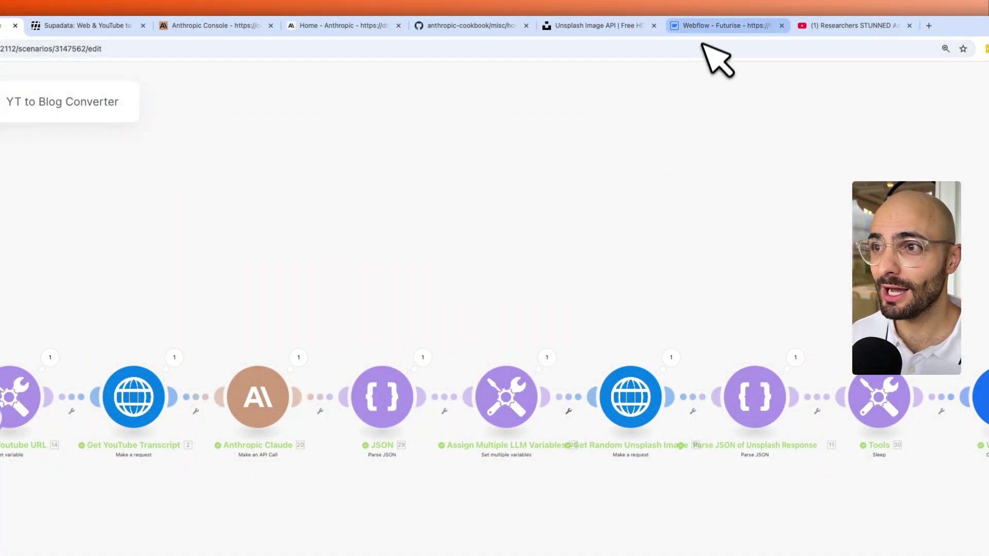
# Switch to Webflow, open the newest draft in the Blogs collection about Microsoft's small language models, and show its full page preview.
pyautogui.click(710, 26)
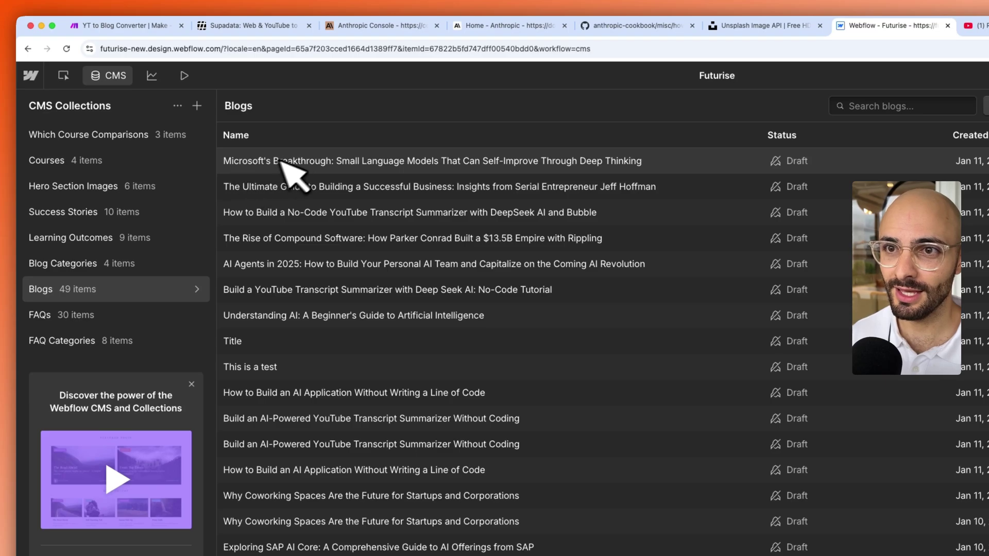
pyautogui.click(304, 164)
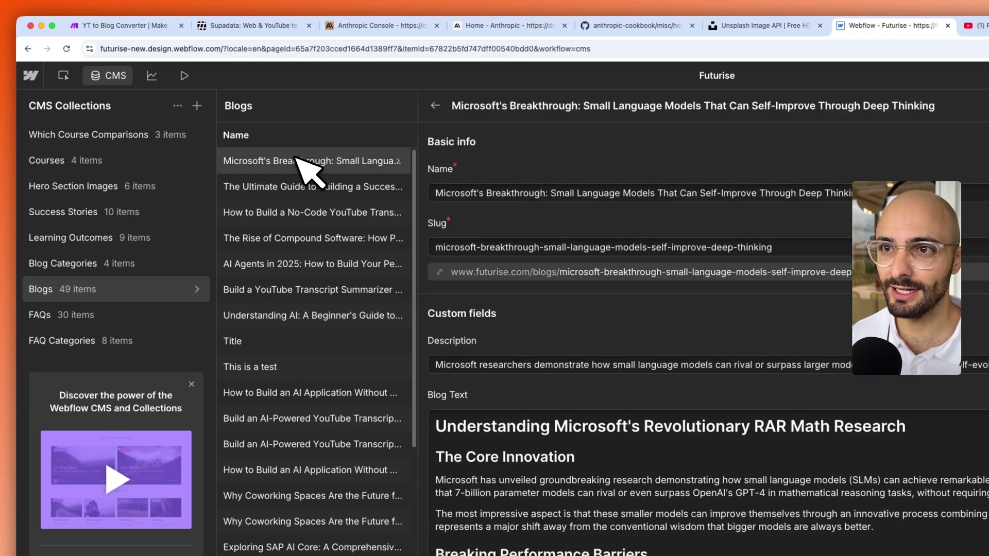
pyautogui.click(878, 106)
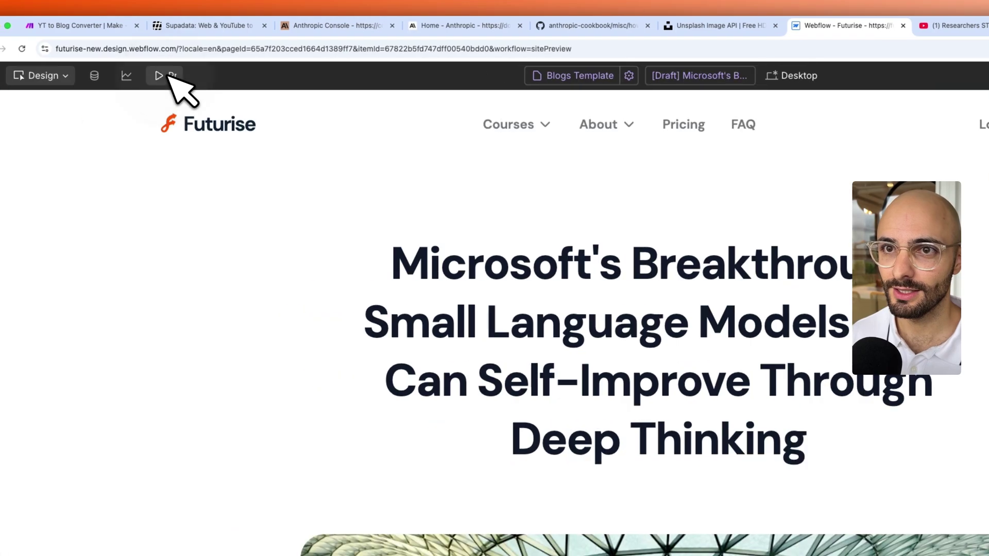
pyautogui.click(168, 76)
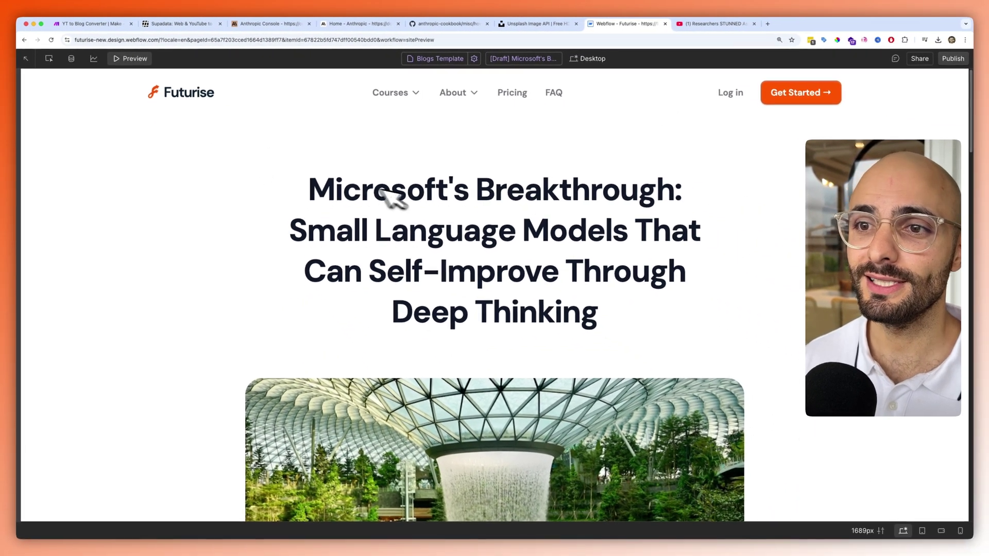
# Examine the previewed post's title, hero image, section headings, body text and closing sign-up link, and compare it with the source video.
pyautogui.moveTo(312, 190); pyautogui.dragTo(613, 308)
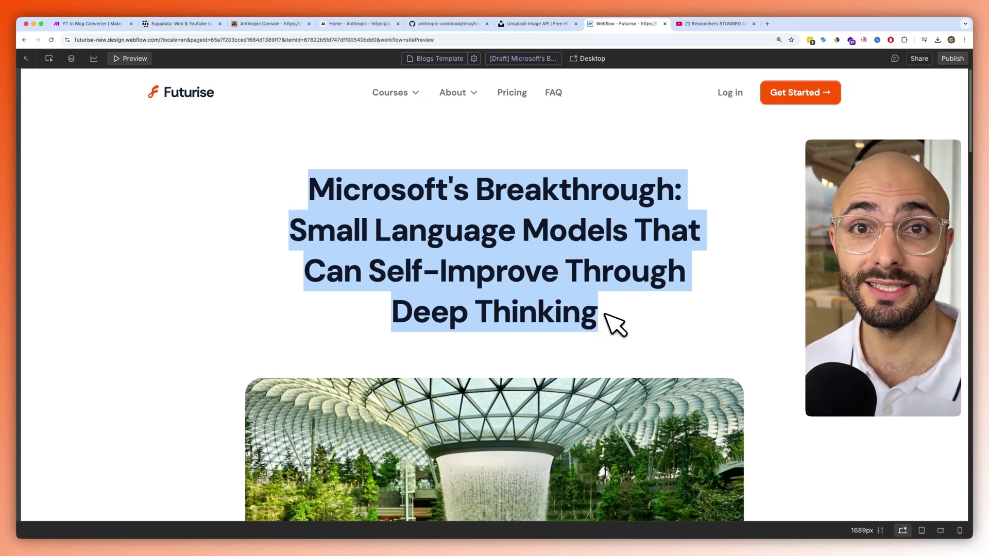
pyautogui.scroll(-5, 615, 324)
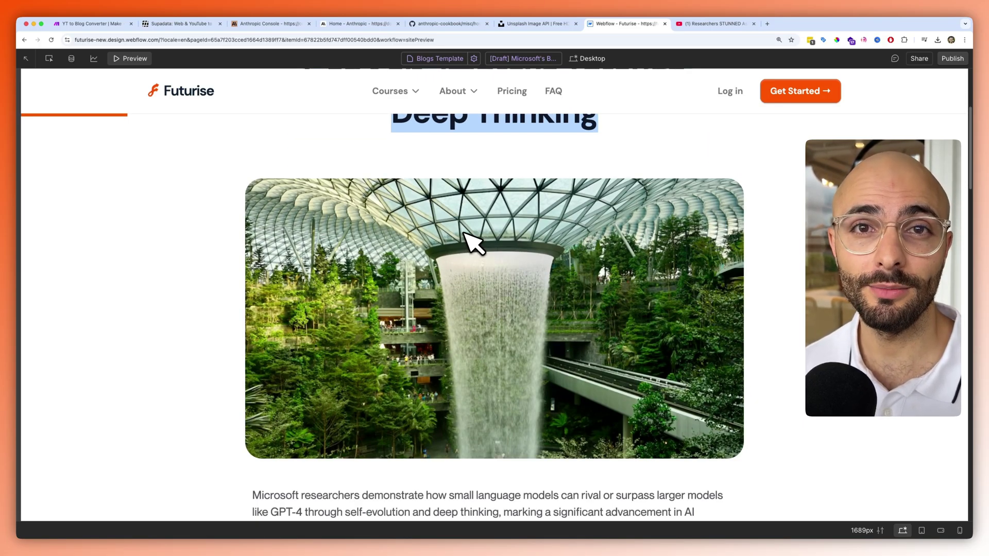
pyautogui.scroll(-8, 464, 233)
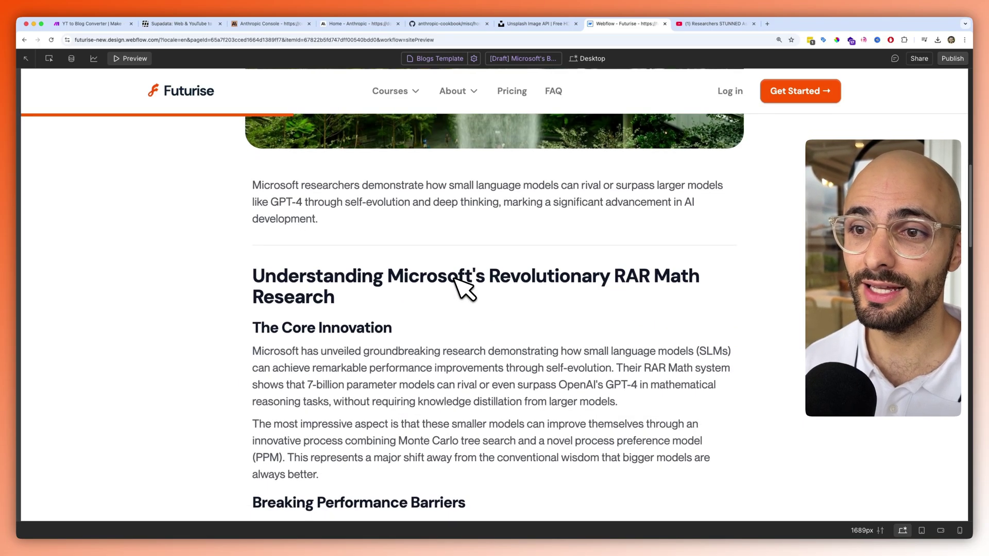
pyautogui.scroll(-2, 456, 279)
pyautogui.moveTo(253, 209); pyautogui.dragTo(355, 231)
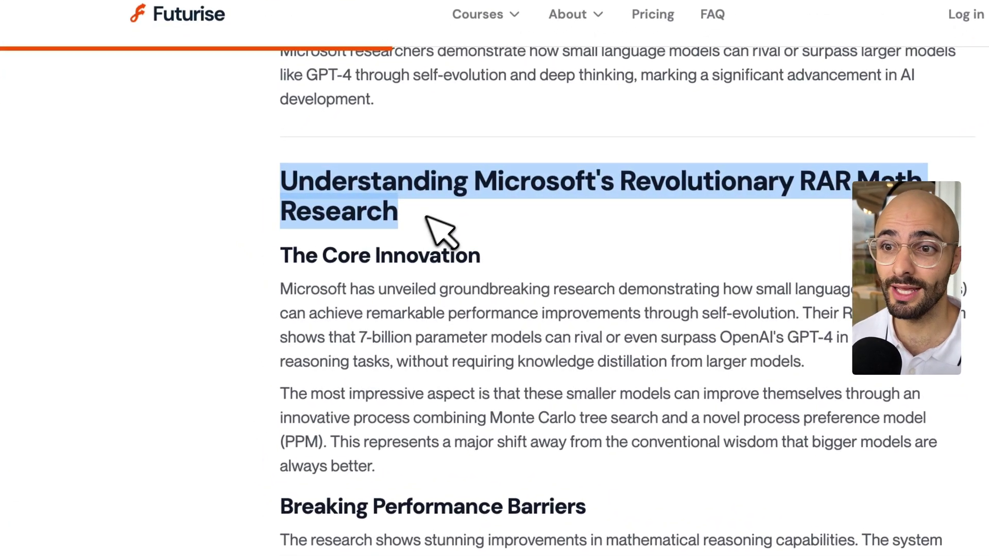
pyautogui.moveTo(291, 255); pyautogui.dragTo(486, 257)
pyautogui.scroll(-2, 381, 286)
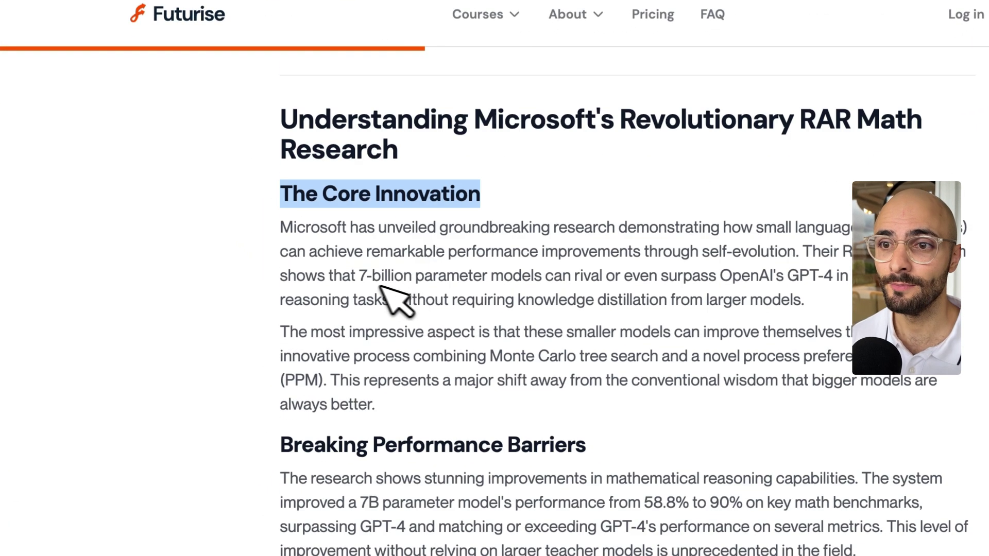
pyautogui.moveTo(284, 230); pyautogui.dragTo(456, 281)
pyautogui.scroll(-8, 469, 309)
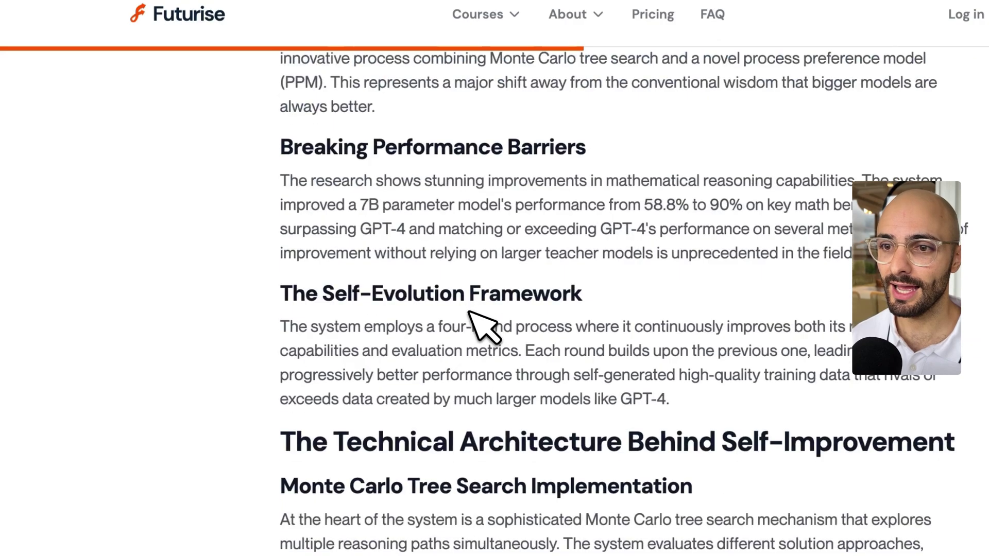
pyautogui.scroll(-20, 469, 312)
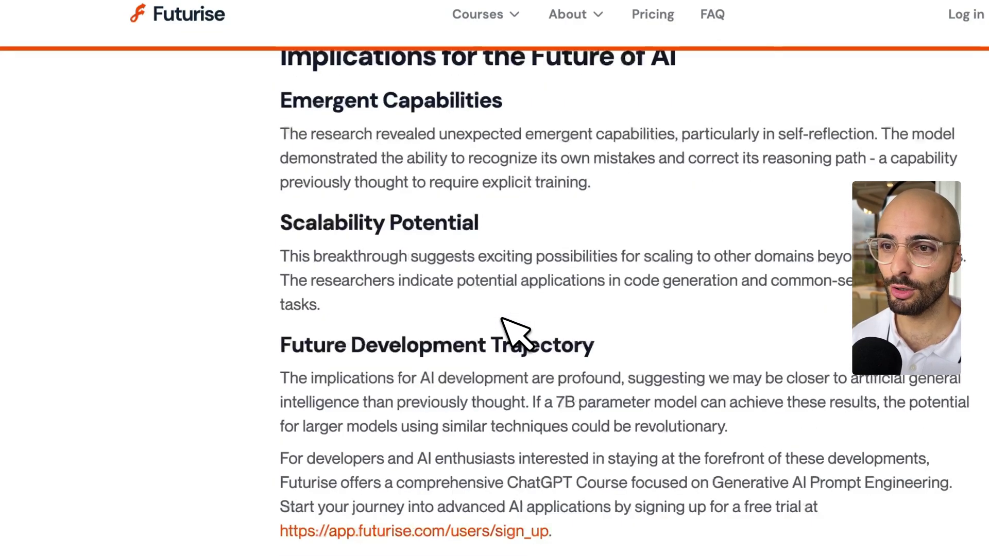
pyautogui.scroll(-4, 502, 322)
pyautogui.moveTo(556, 345); pyautogui.dragTo(298, 340)
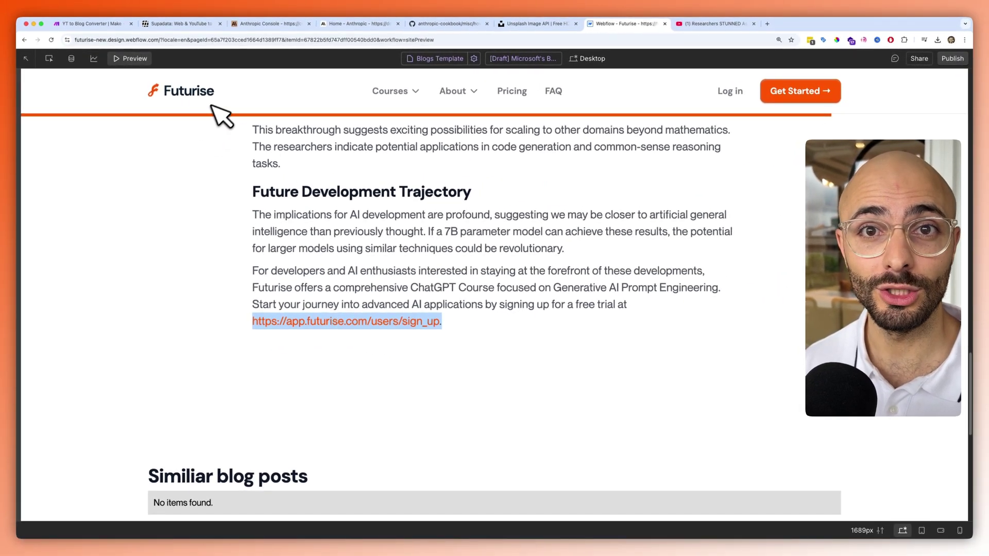
pyautogui.hotkey('ctrl', 'Tab')
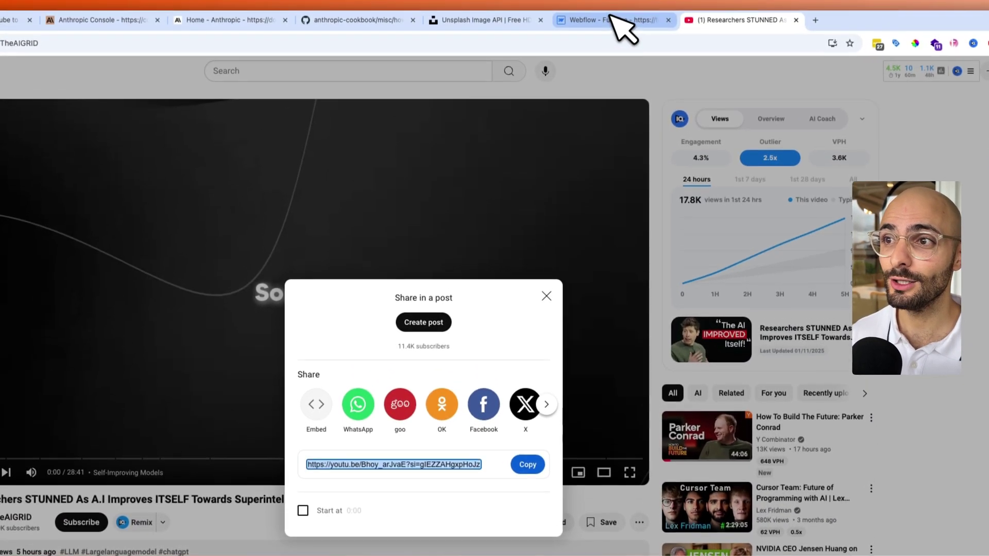
pyautogui.click(612, 20)
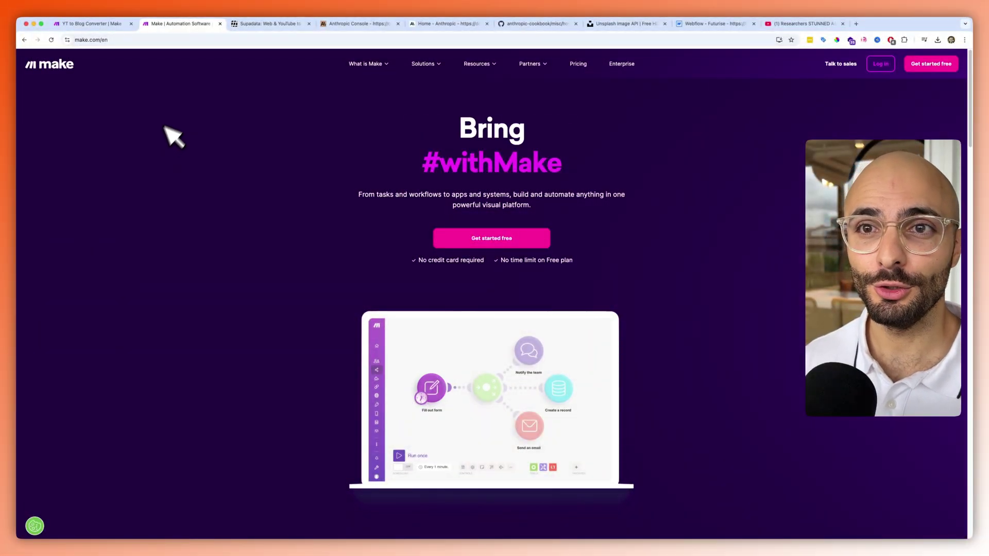
# Point out the make.com web address and review the Free plan on Make's pricing page.
pyautogui.doubleClick(97, 40)
pyautogui.click(112, 41)
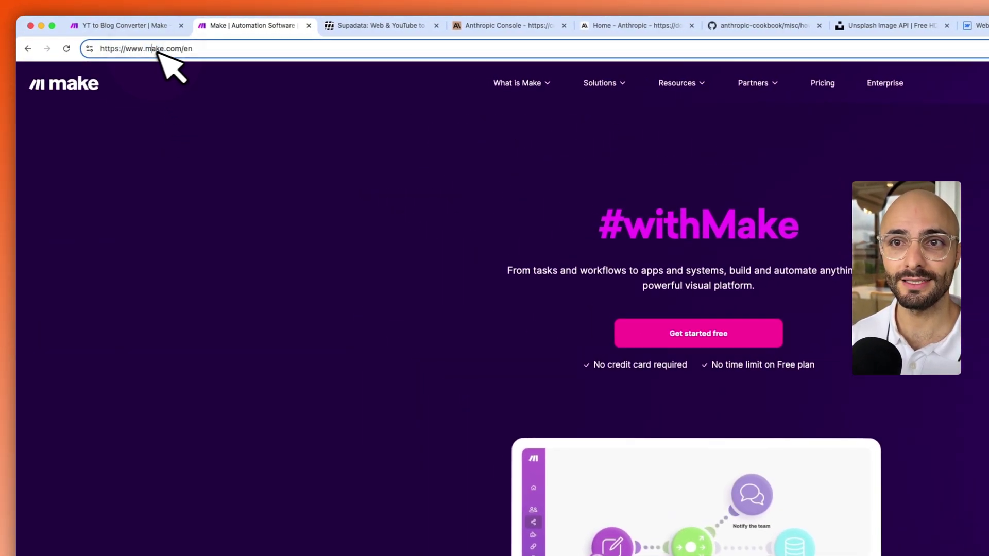
pyautogui.moveTo(192, 49); pyautogui.dragTo(145, 49)
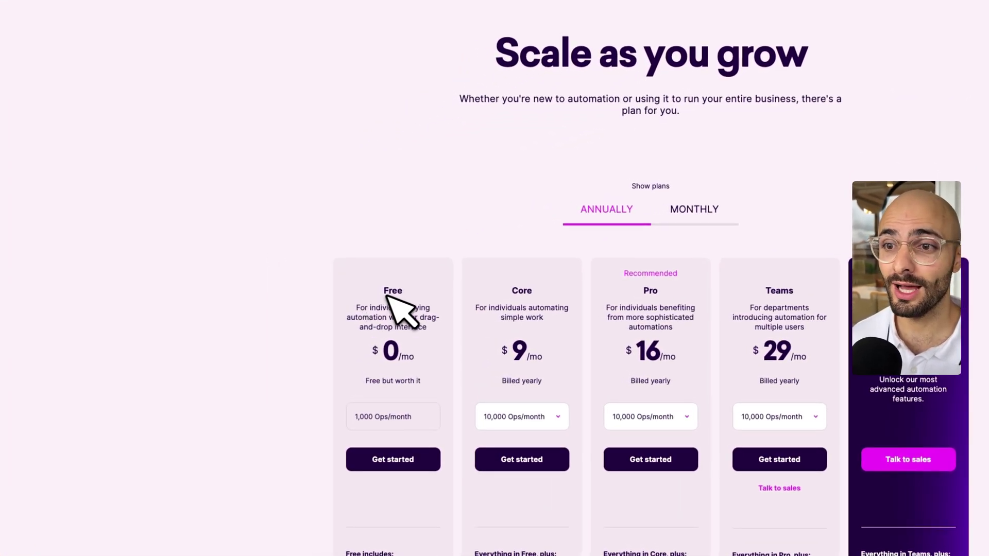
pyautogui.doubleClick(393, 292)
pyautogui.scroll(-3, 420, 338)
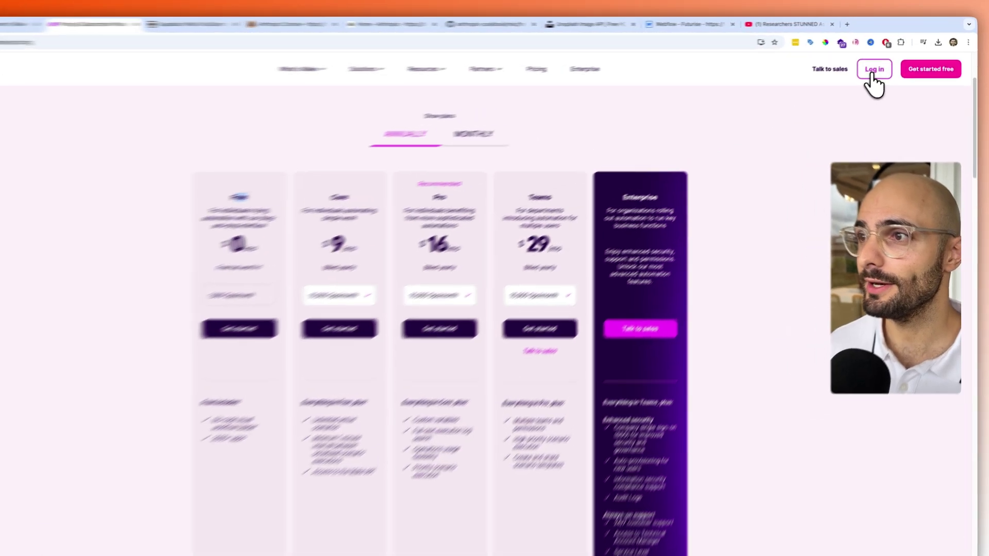
# Log in to Make and create a new scenario named "YouTube Blog Tutorial".
pyautogui.click(880, 65)
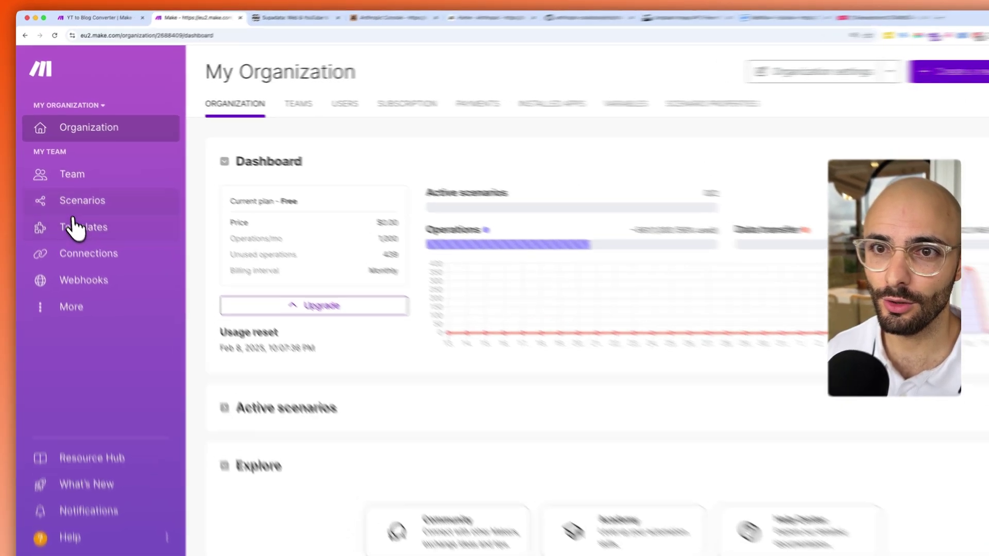
pyautogui.click(76, 190)
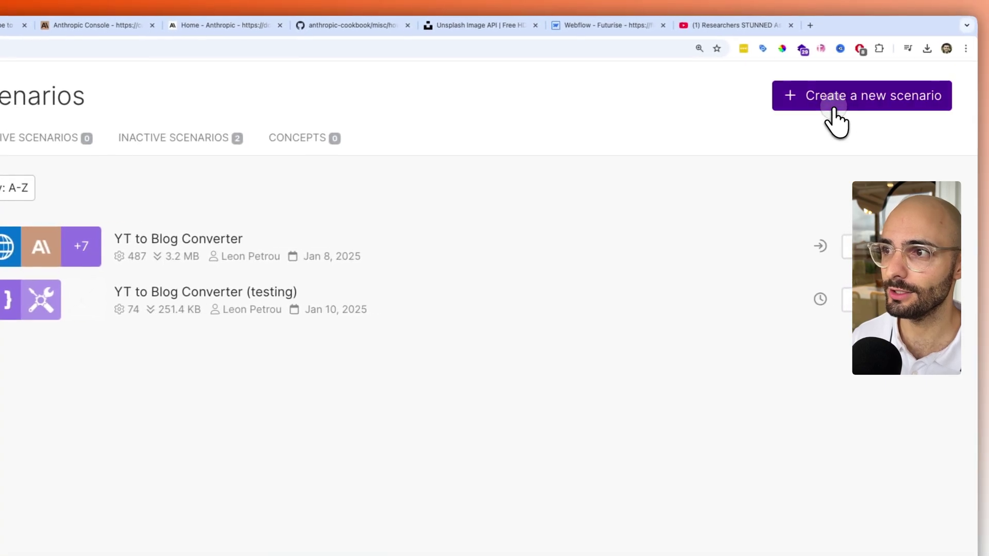
pyautogui.click(836, 105)
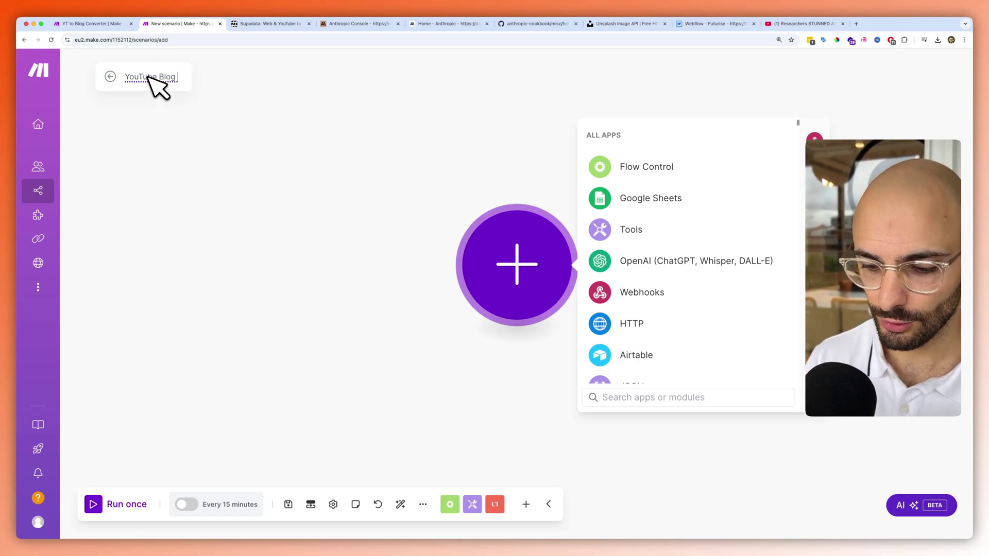
pyautogui.write('torial')
pyautogui.click(409, 204)
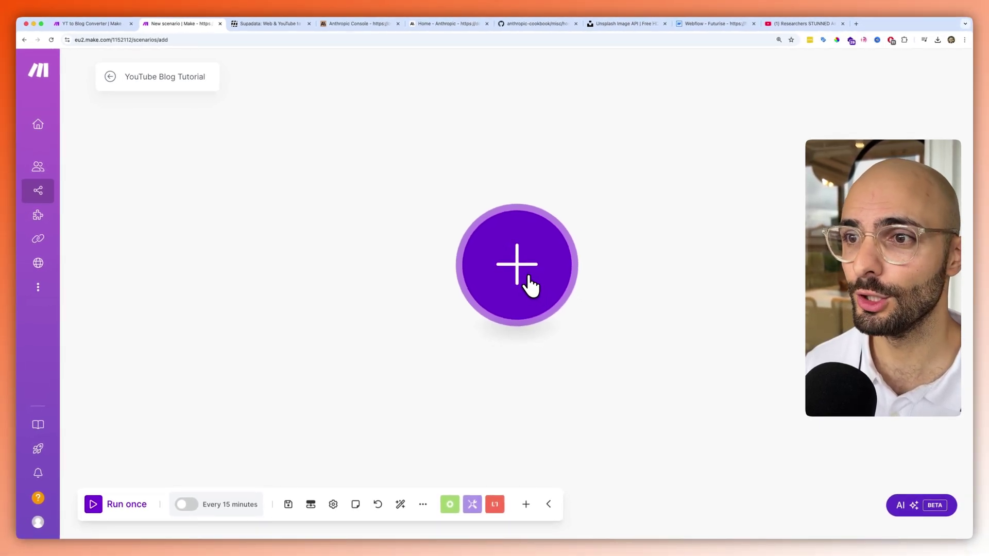
# Add a Tools Set variable module as the scenario's first module and name its variable "YouTube URL".
pyautogui.click(520, 279)
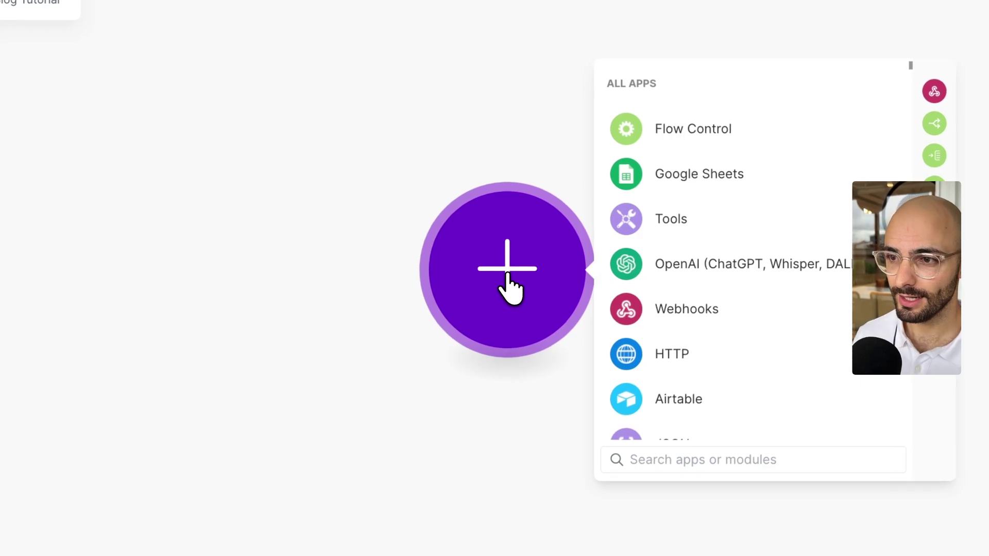
pyautogui.write('varia')
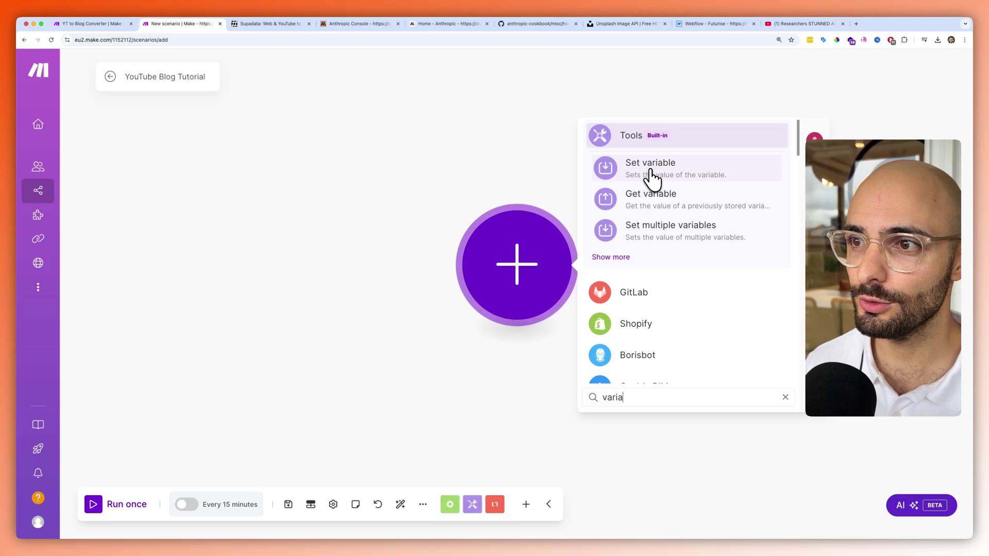
pyautogui.click(651, 177)
pyautogui.click(620, 266)
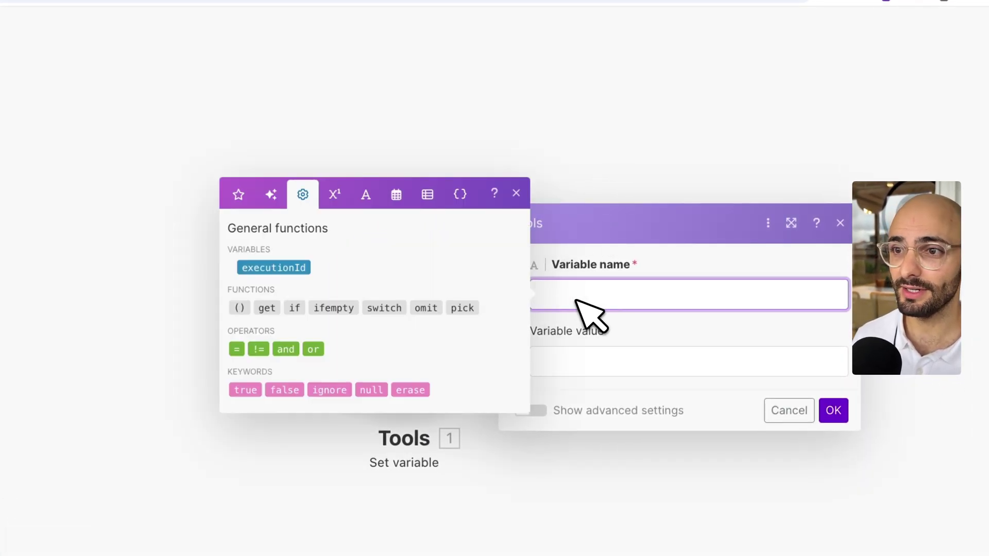
pyautogui.write('YouTube URL')
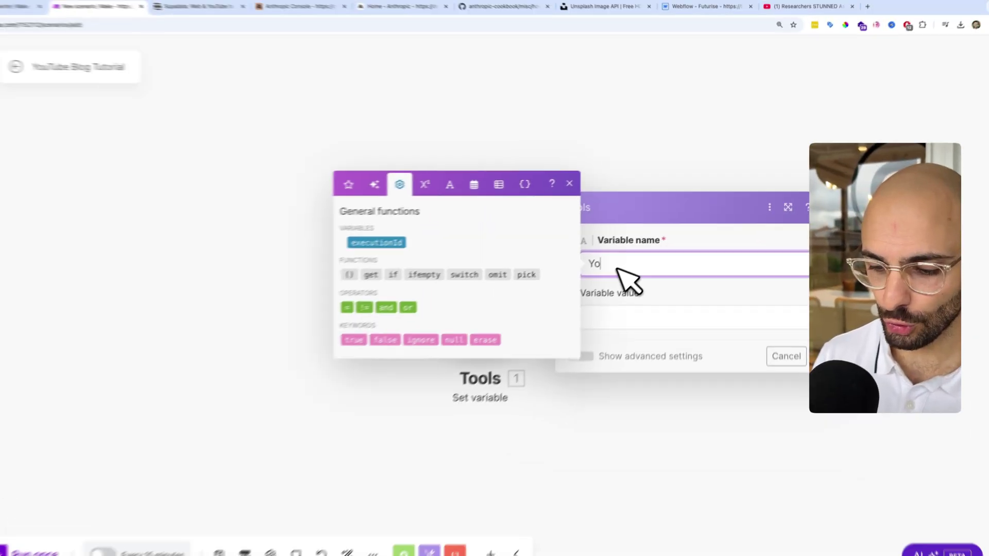
pyautogui.press('Tab')
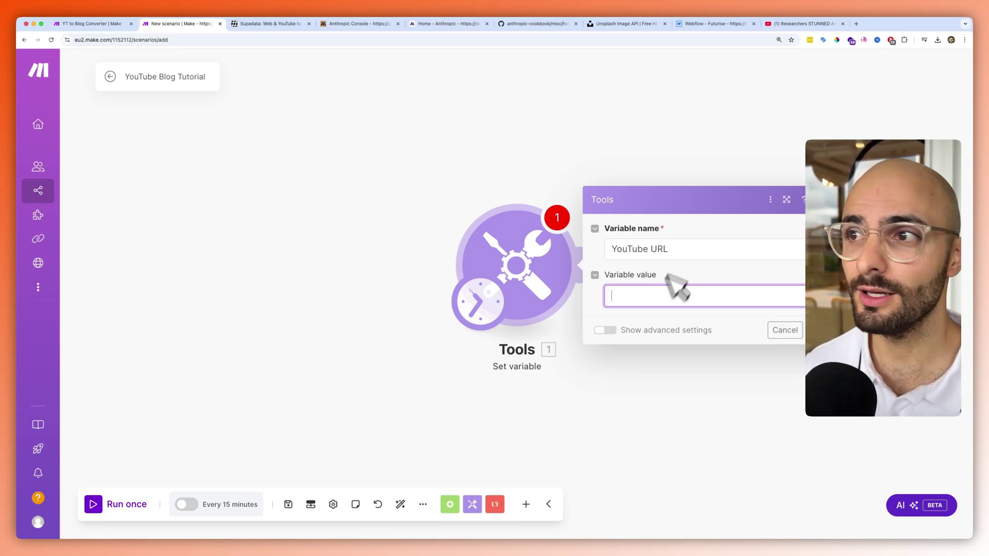
pyautogui.click(768, 24)
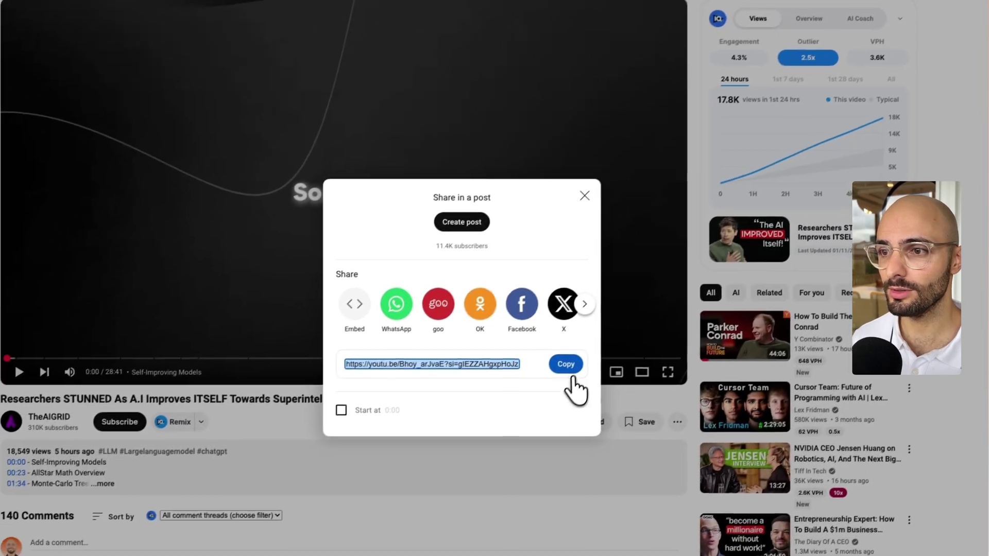
pyautogui.click(185, 14)
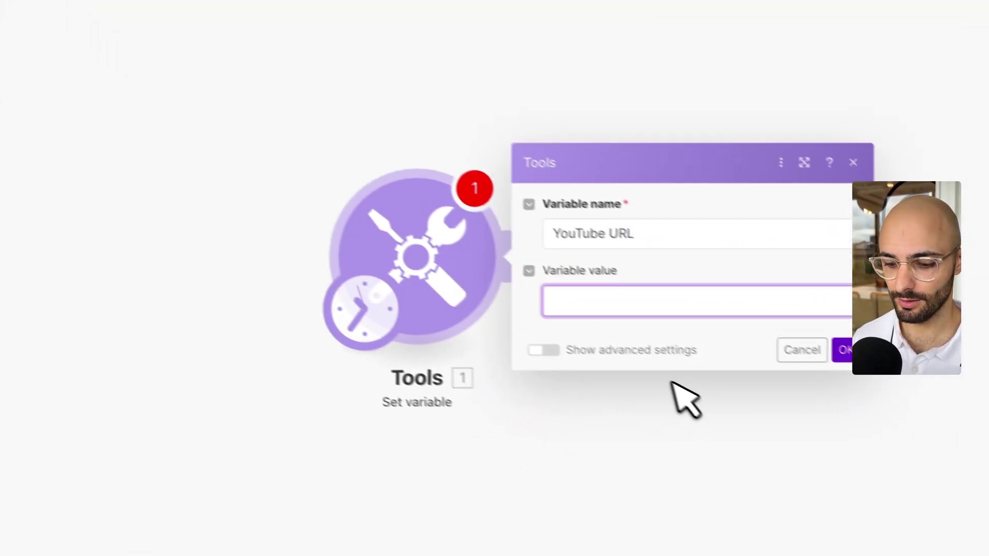
pyautogui.write('https://youtu.be/Bhoy_arJvaE?si=gIEZZAHgxpHoJzk7')
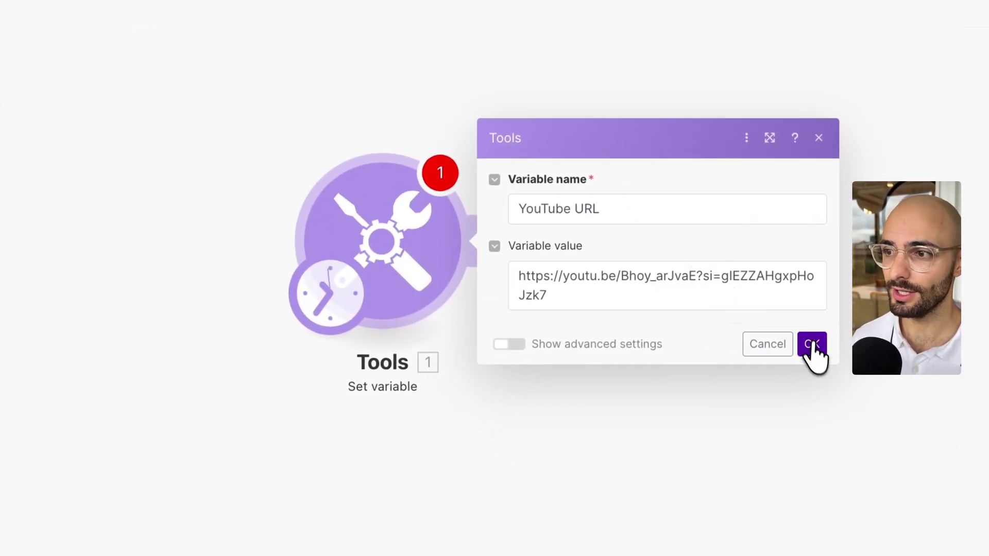
pyautogui.click(812, 345)
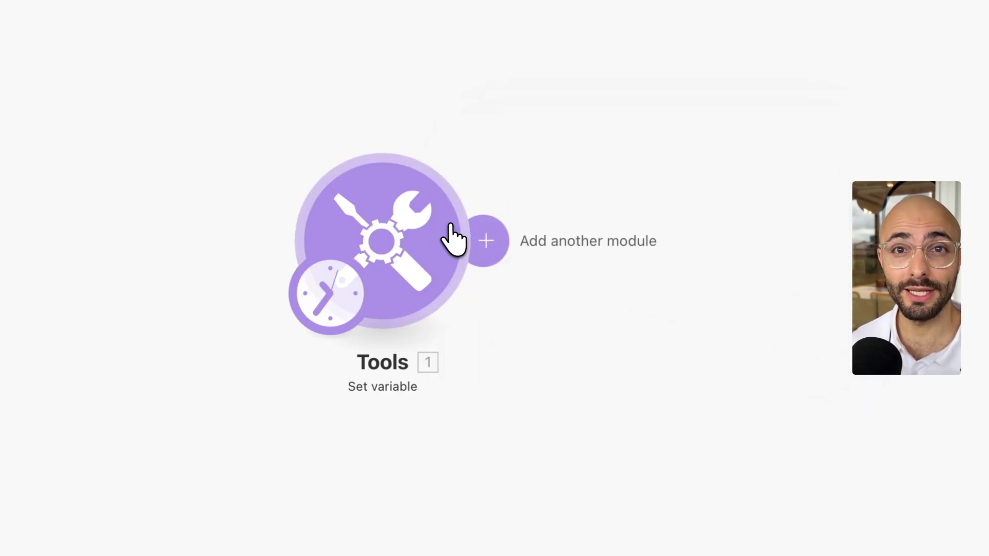
# Rename the Set variable module to "Set YouTube URL".
pyautogui.rightClick(384, 222)
pyautogui.click(431, 337)
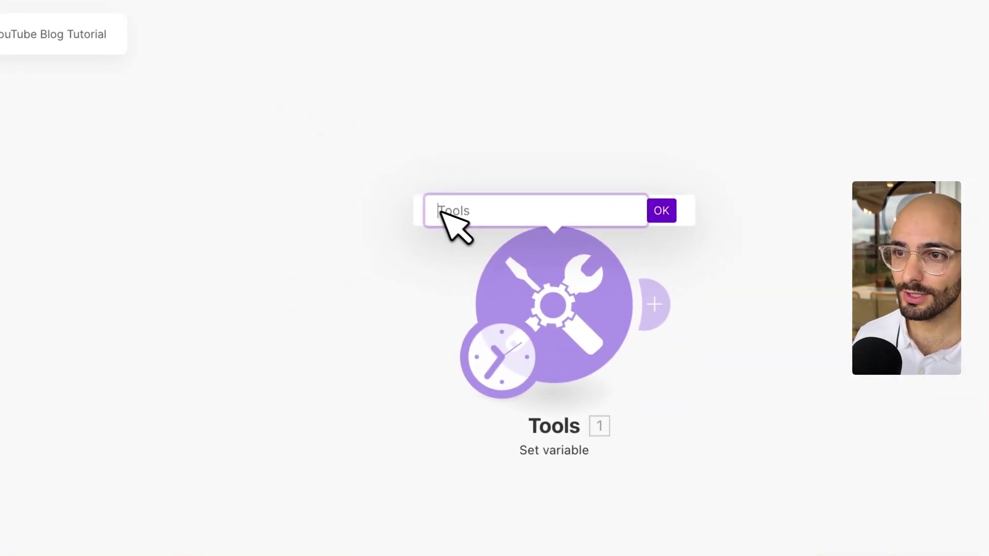
pyautogui.write('Set YouTube U')
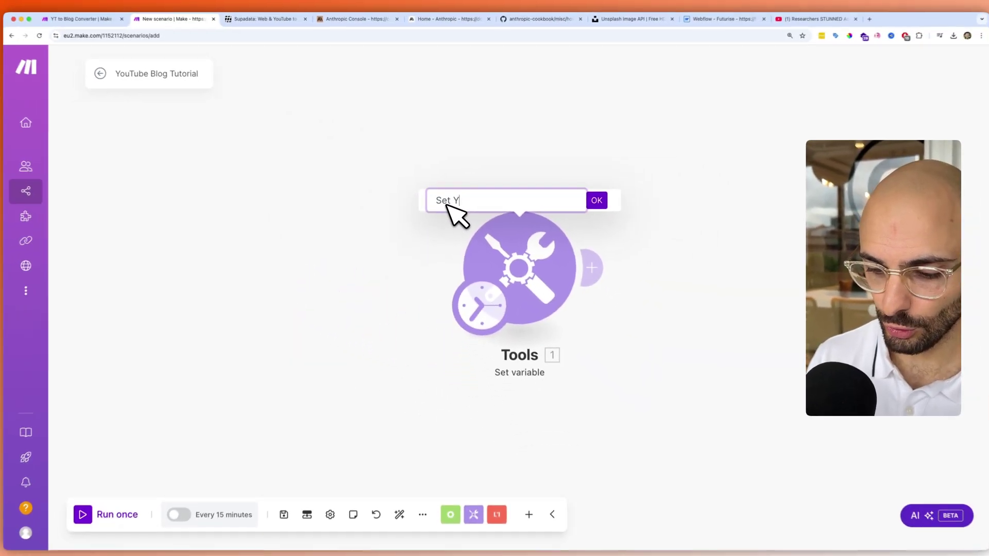
pyautogui.write('RL')
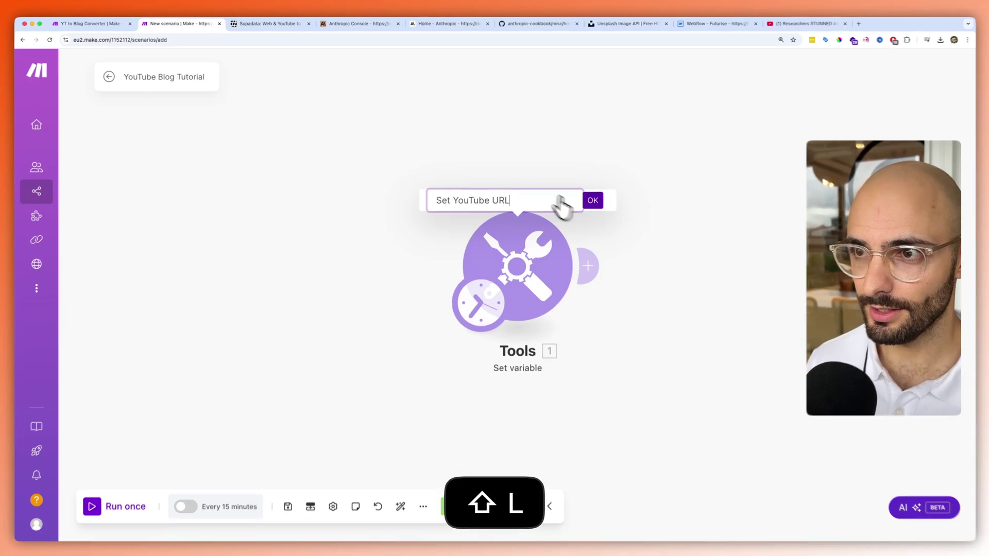
pyautogui.click(592, 199)
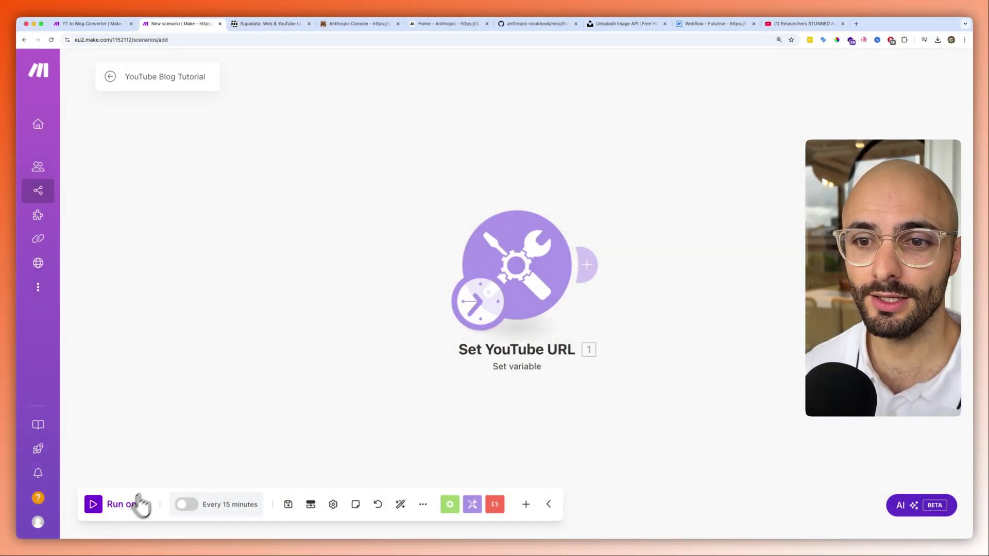
# Run the scenario once and examine the module's YouTube URL output, including the key and value in its raw output bundle.
pyautogui.click(121, 510)
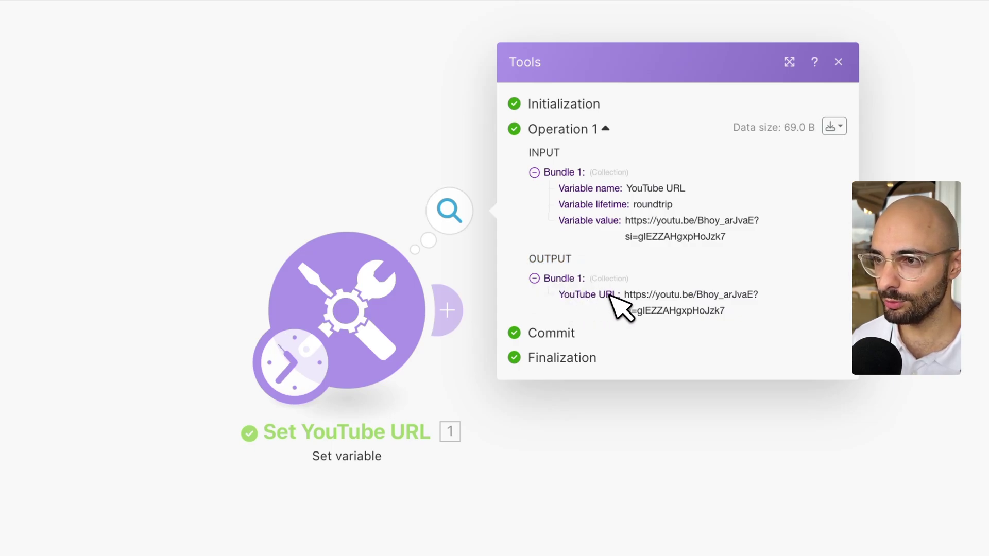
pyautogui.moveTo(626, 292); pyautogui.dragTo(739, 314)
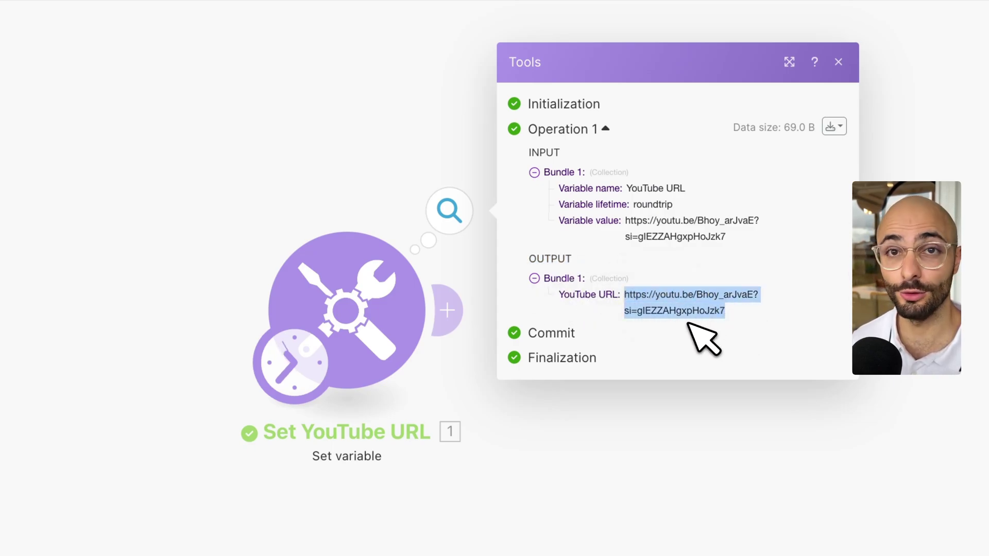
pyautogui.click(835, 132)
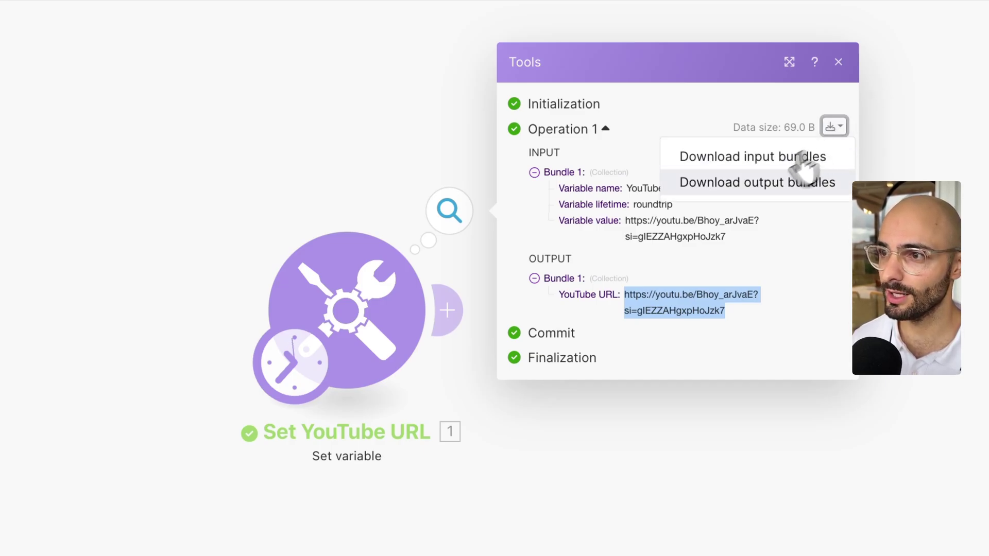
pyautogui.click(740, 182)
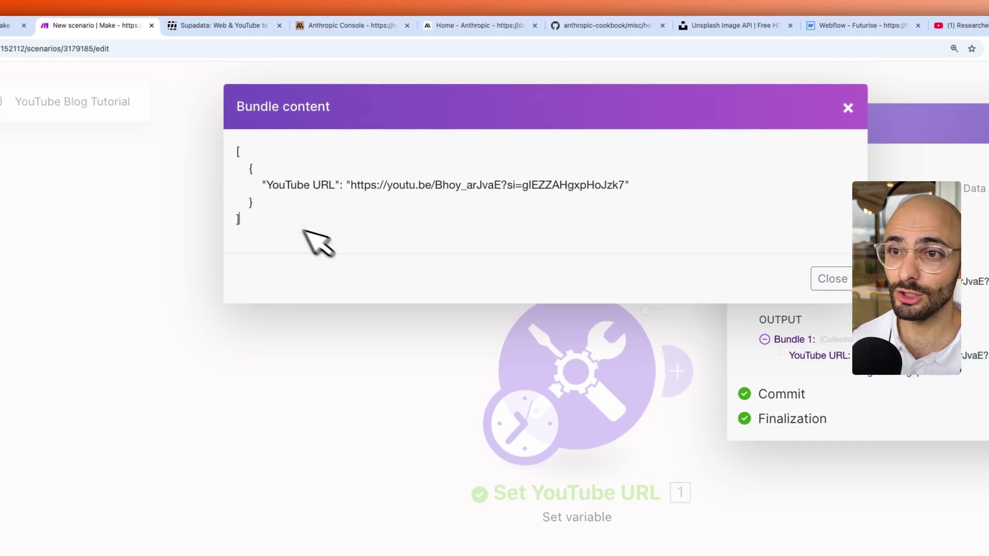
pyautogui.moveTo(316, 242); pyautogui.dragTo(230, 149)
pyautogui.click(278, 196)
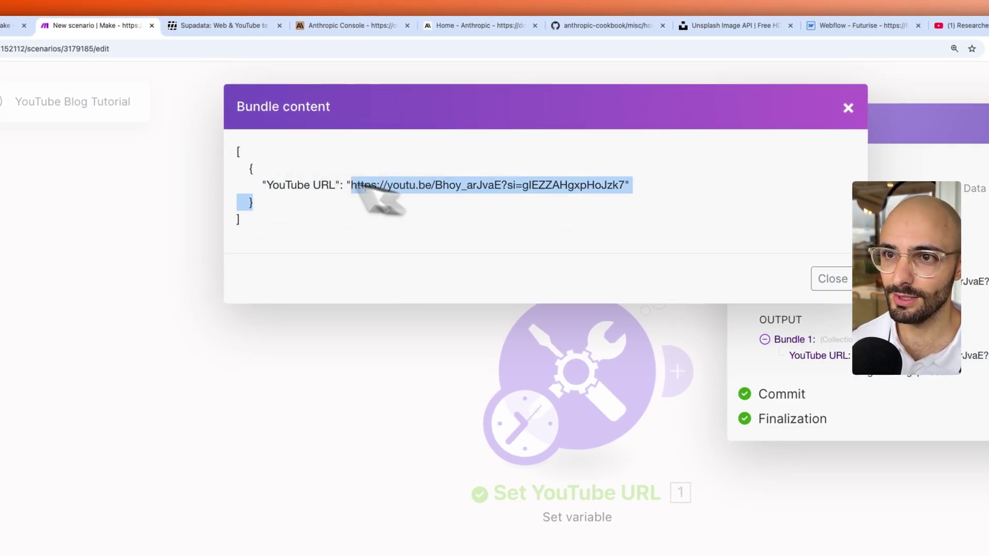
pyautogui.moveTo(266, 185); pyautogui.dragTo(337, 181)
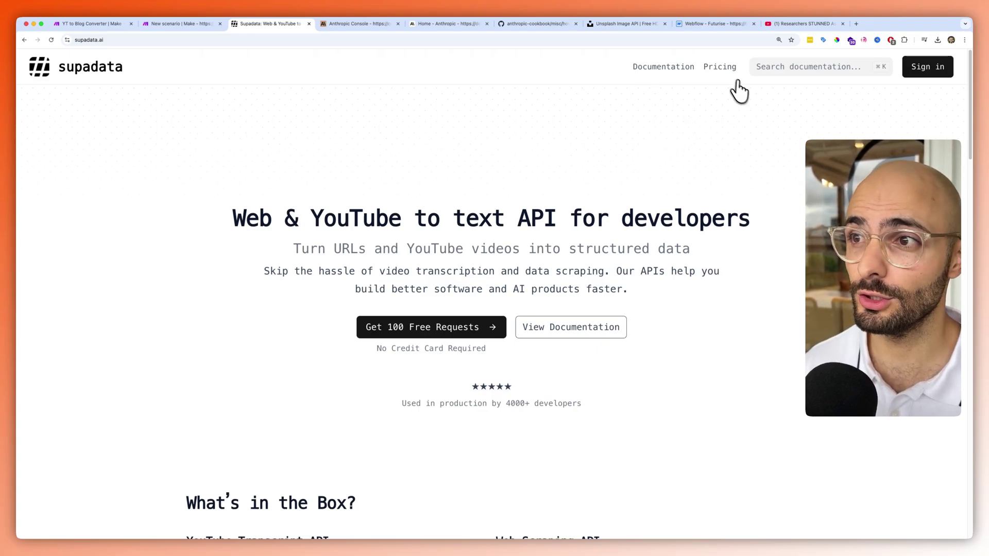
# Open Supadata's subscription plans and compare the monthly credits and prices of the Basic and Pro plans.
pyautogui.click(722, 69)
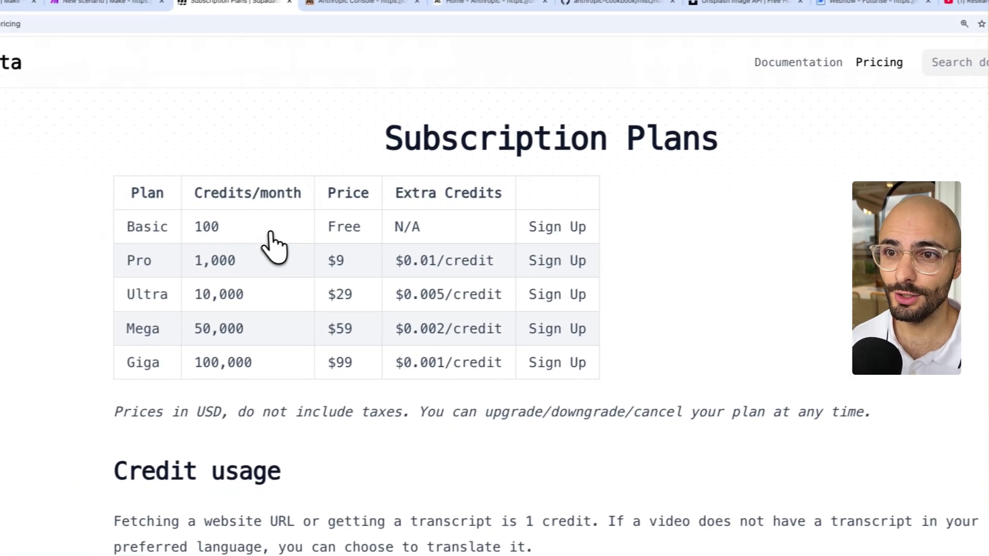
pyautogui.doubleClick(105, 251)
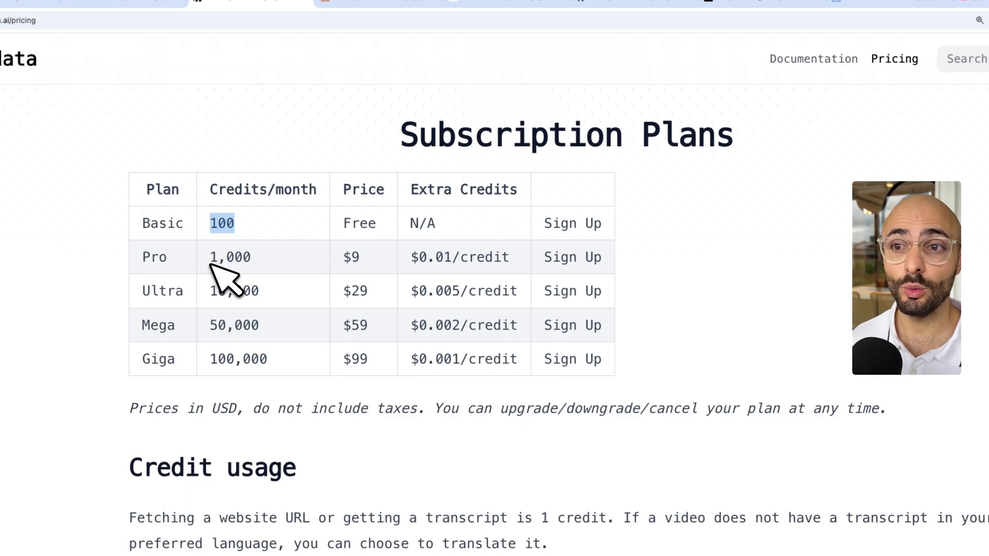
pyautogui.moveTo(211, 261); pyautogui.dragTo(250, 256)
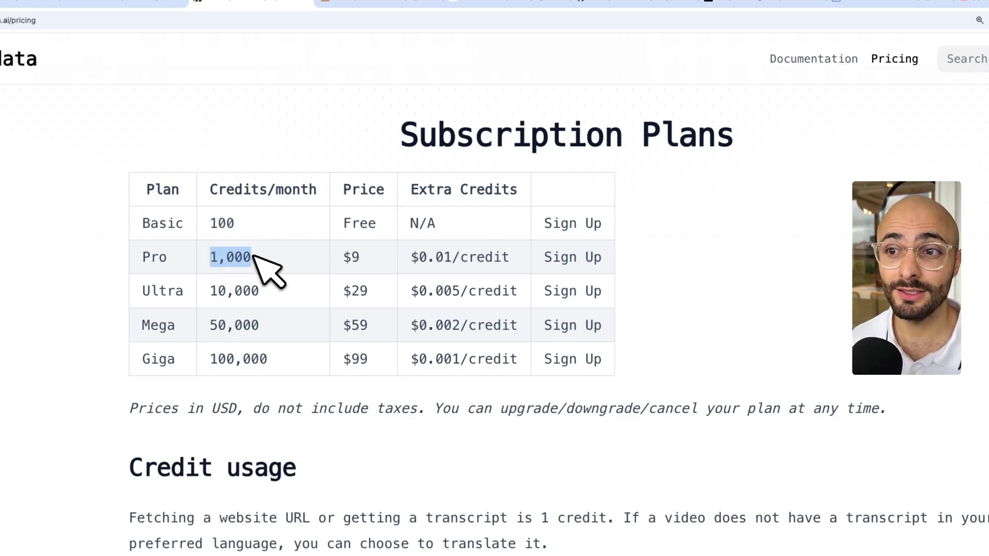
pyautogui.moveTo(360, 257); pyautogui.dragTo(338, 259)
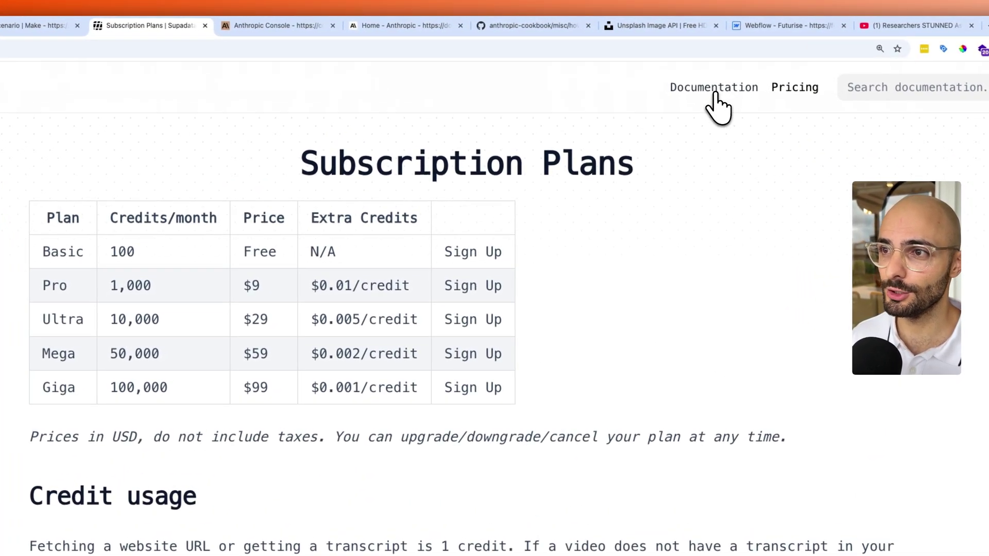
# Open Supadata's YouTube Transcript documentation and examine the example GET request, its video URL parameter and its x-api-key header.
pyautogui.click(716, 88)
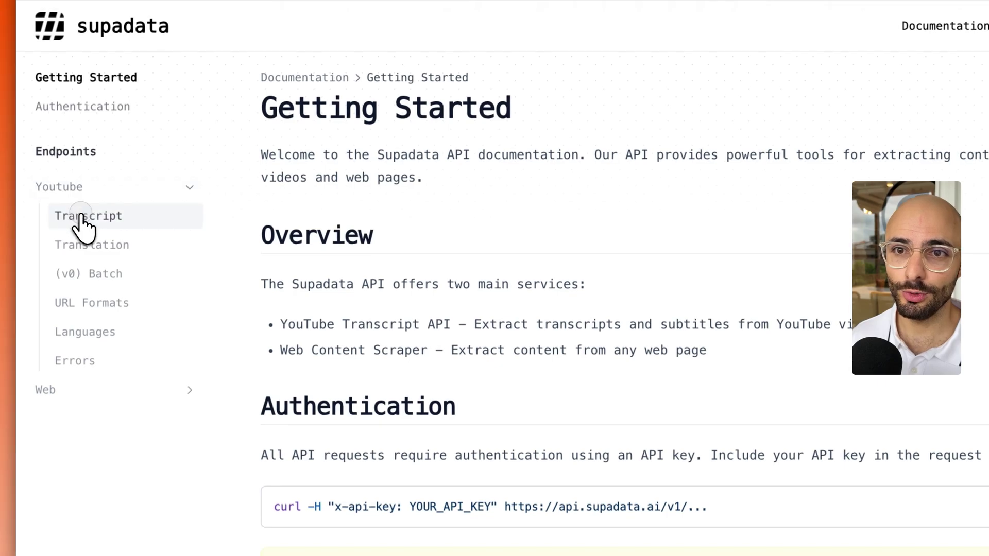
pyautogui.click(82, 221)
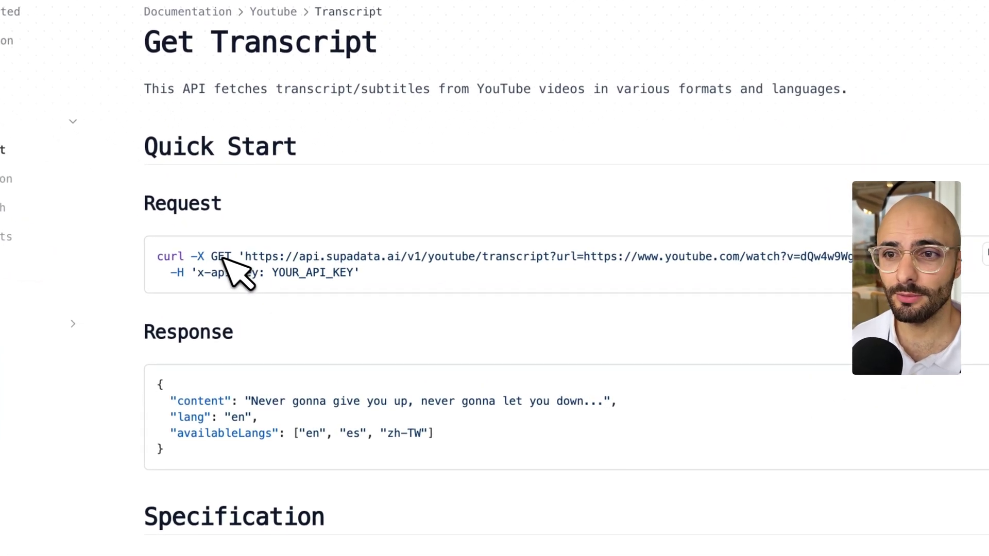
pyautogui.moveTo(233, 274); pyautogui.dragTo(943, 256)
pyautogui.click(656, 262)
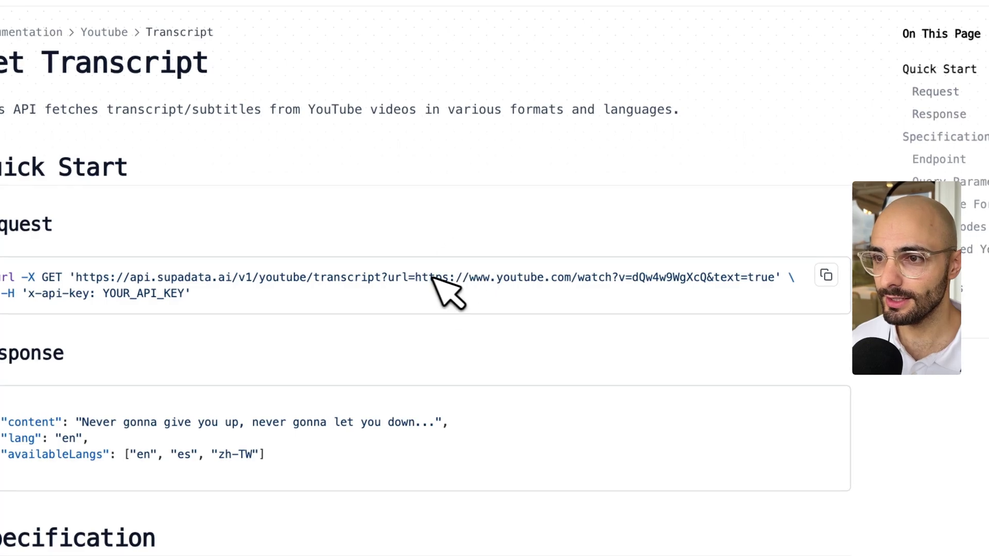
pyautogui.moveTo(416, 279); pyautogui.dragTo(713, 283)
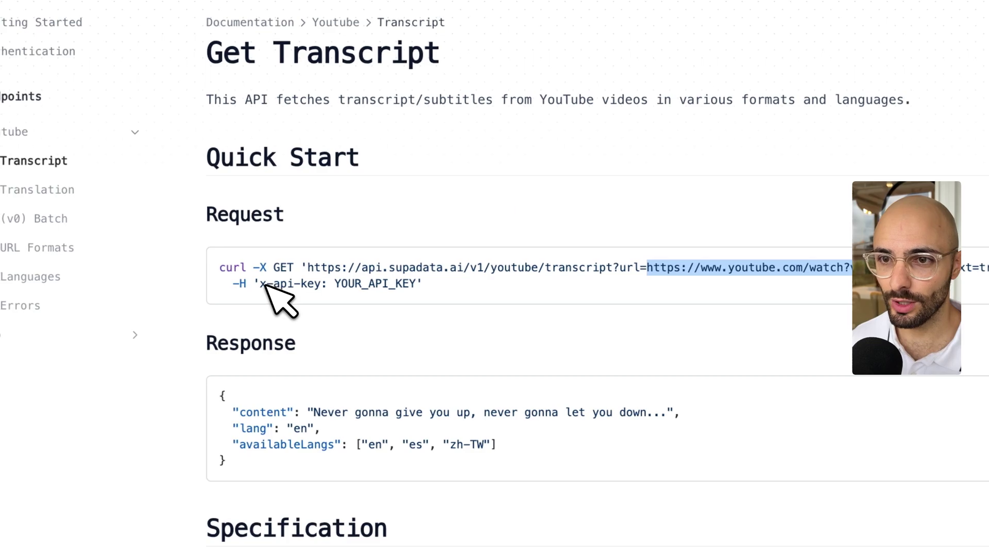
pyautogui.moveTo(265, 284); pyautogui.dragTo(418, 285)
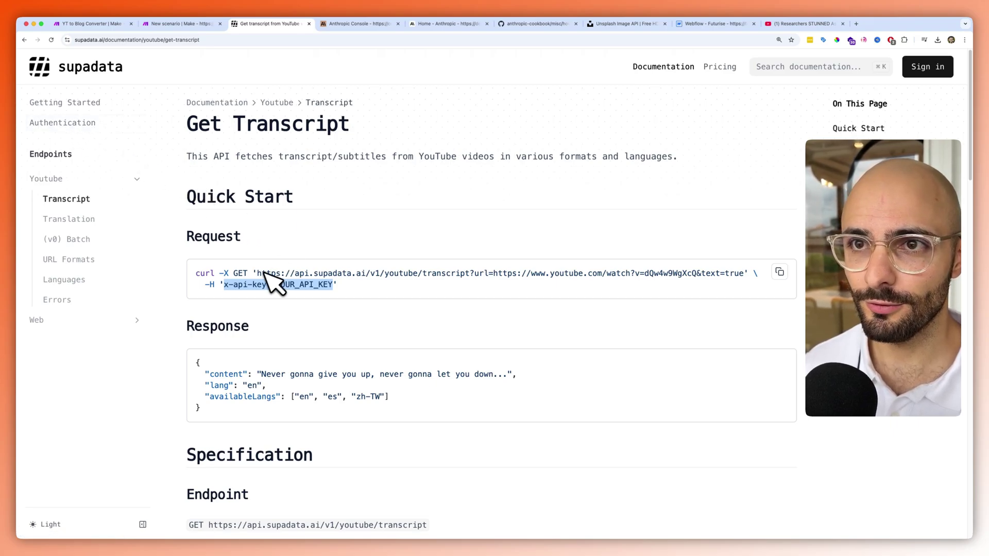
# Return to the Make scenario and add an HTTP "Make a request" module after the Set YouTube URL module.
pyautogui.click(173, 24)
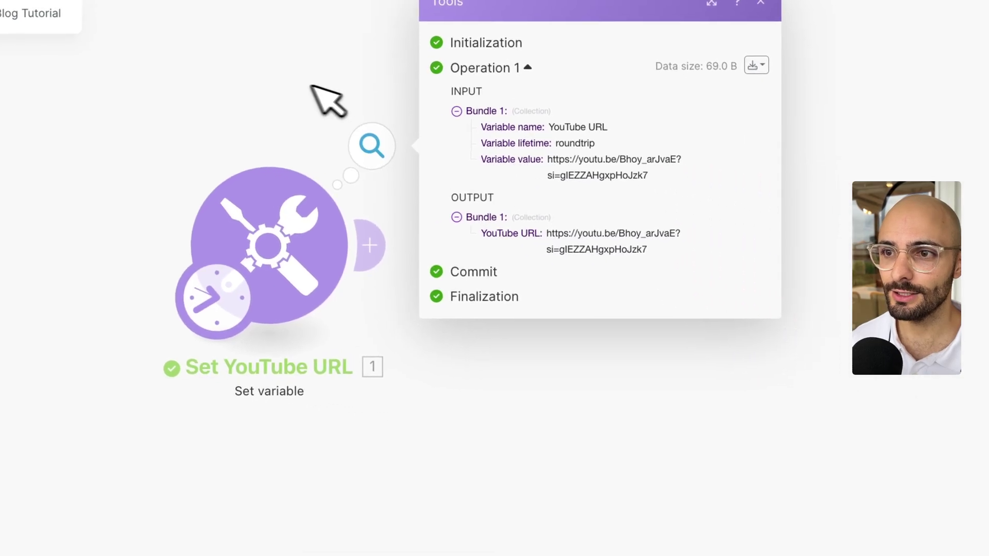
pyautogui.click(363, 247)
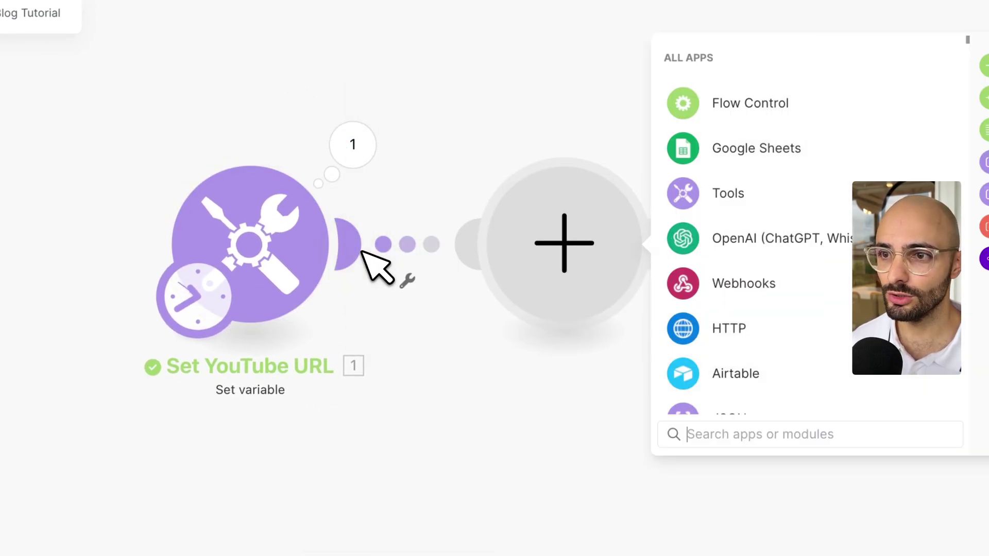
pyautogui.click(397, 370)
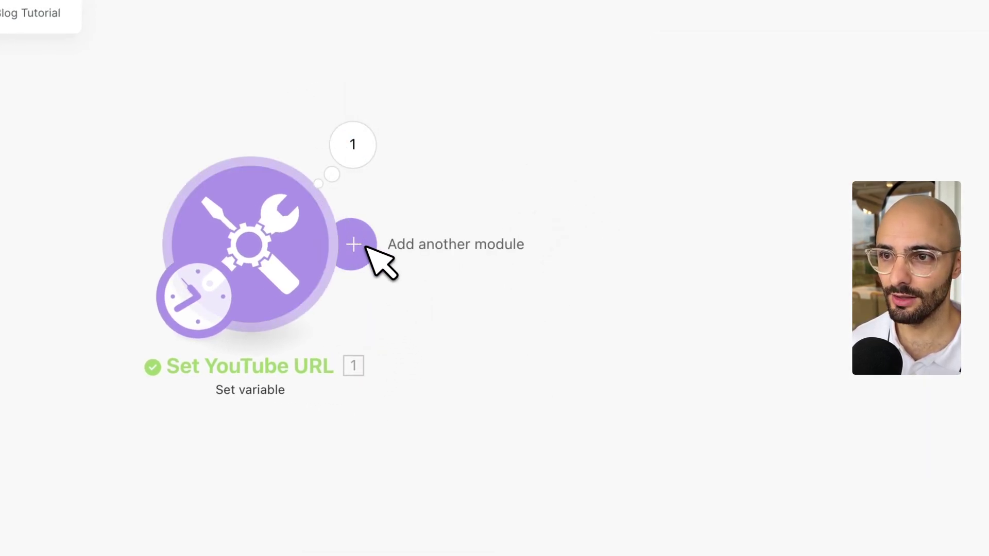
pyautogui.click(361, 249)
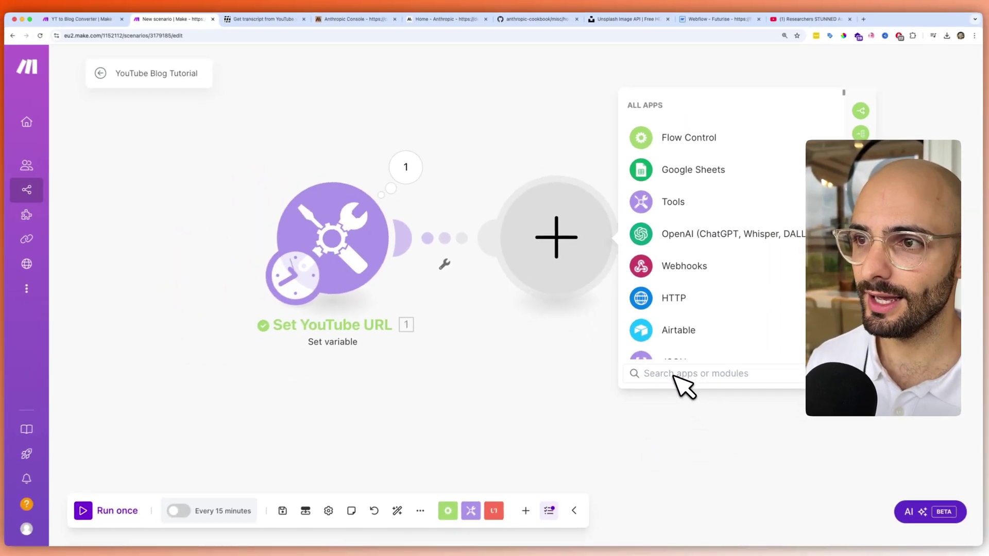
pyautogui.write('h')
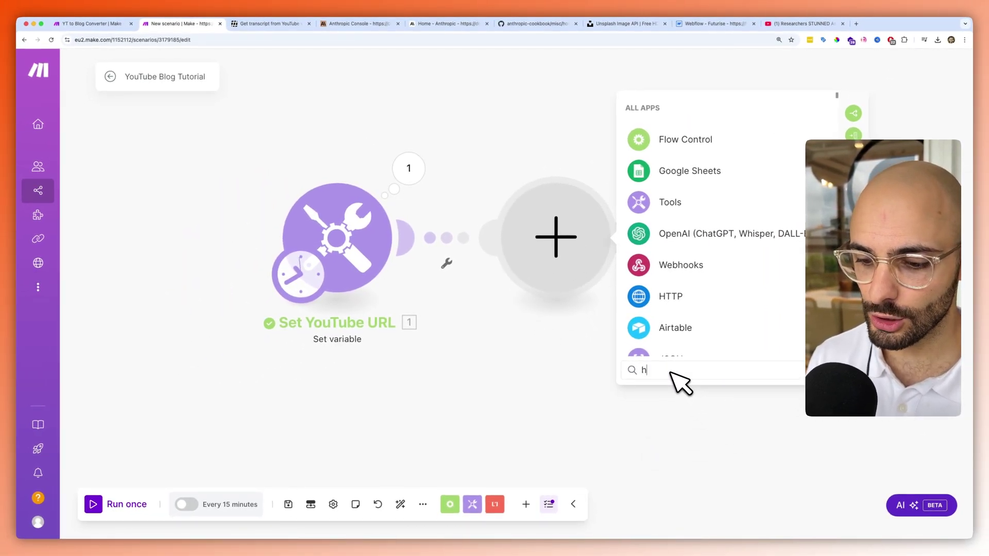
pyautogui.write('ttp')
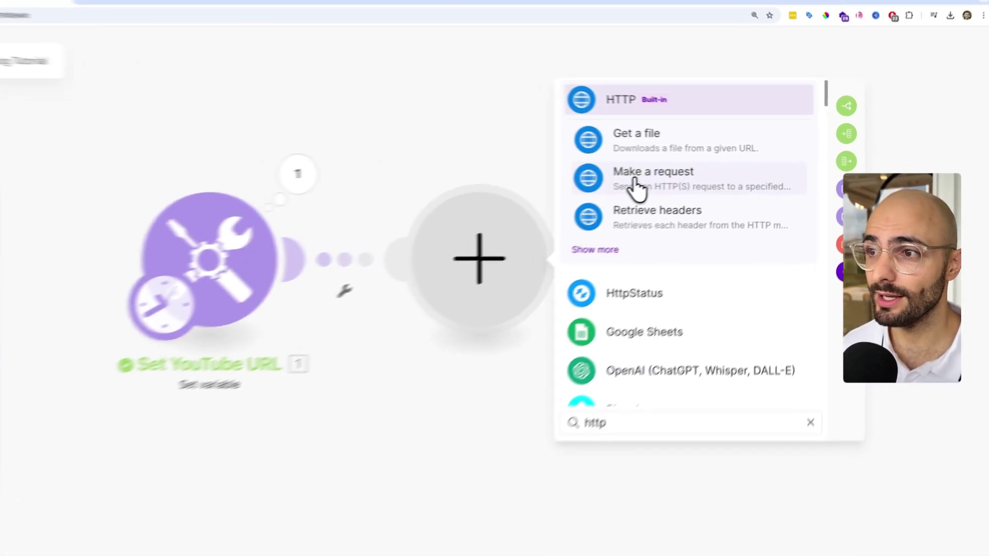
pyautogui.click(681, 177)
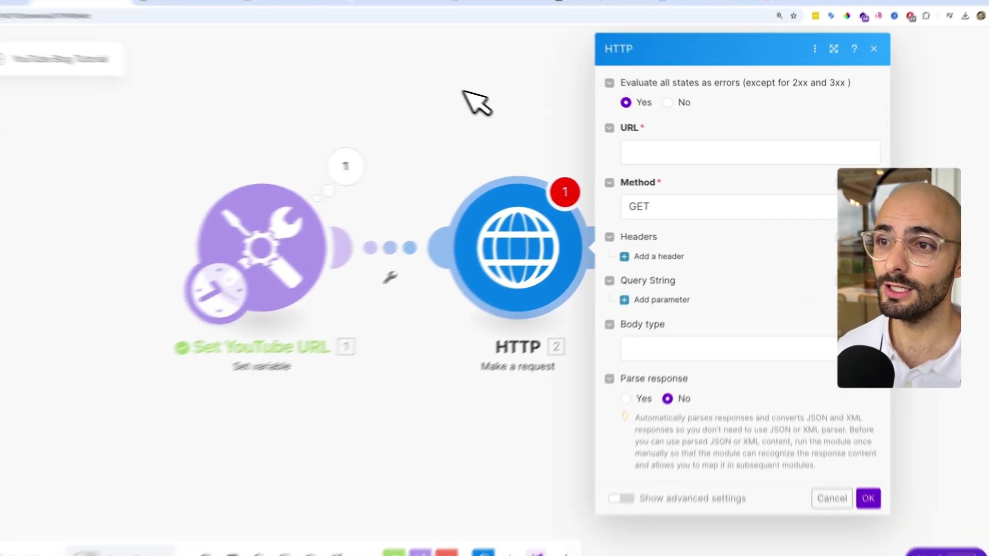
# Search the apps available for a new module after the HTTP module for supadata.
pyautogui.click(492, 121)
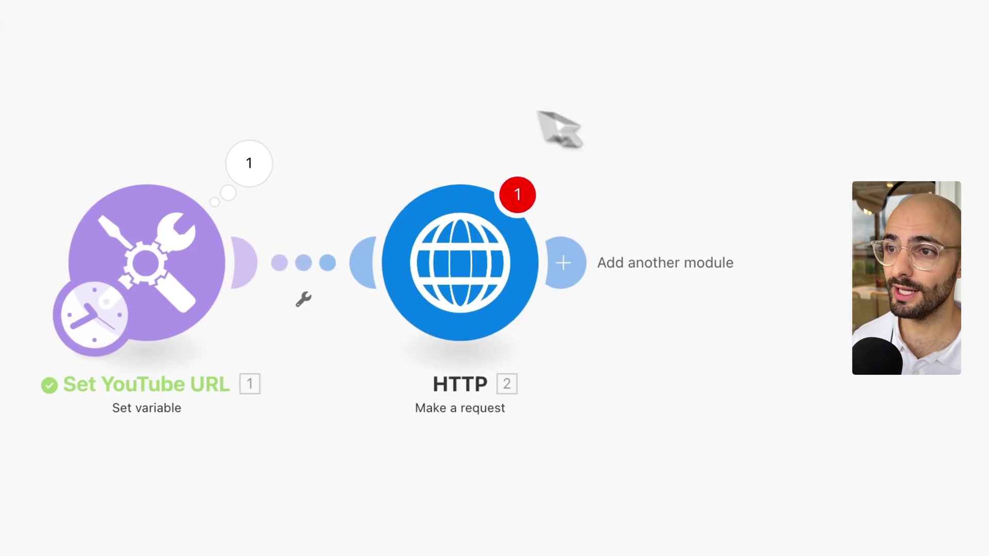
pyautogui.click(541, 238)
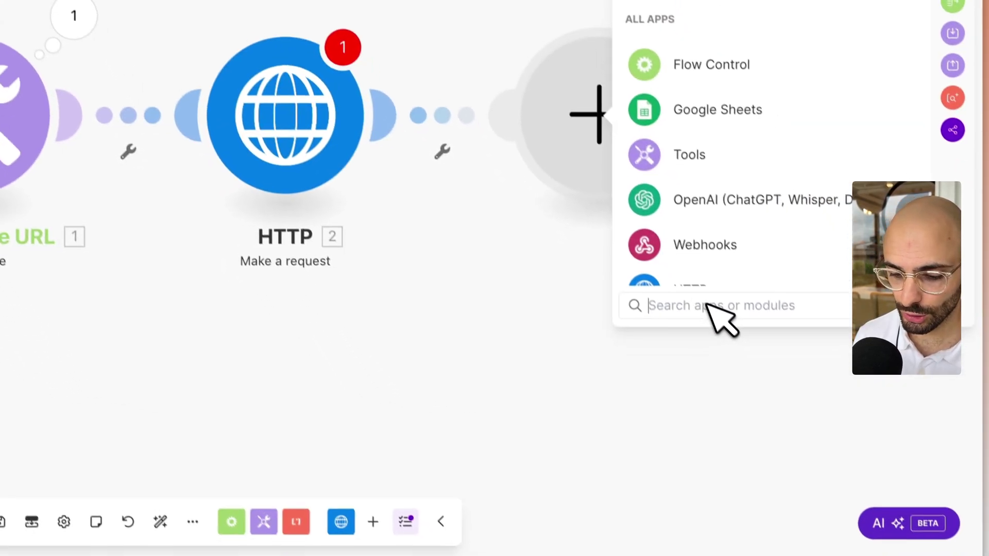
pyautogui.write('supa')
pyautogui.write('data')
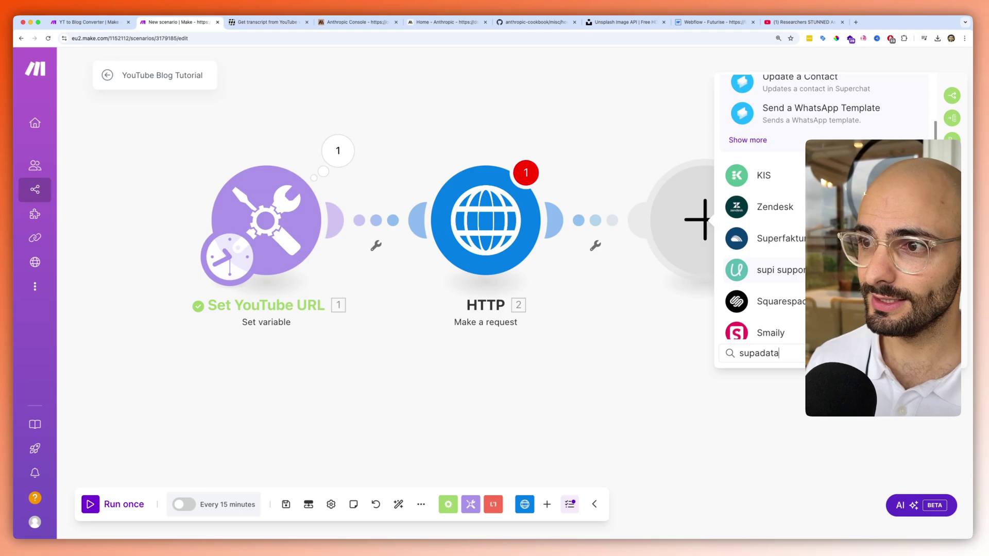
pyautogui.scroll(-2, 826, 265)
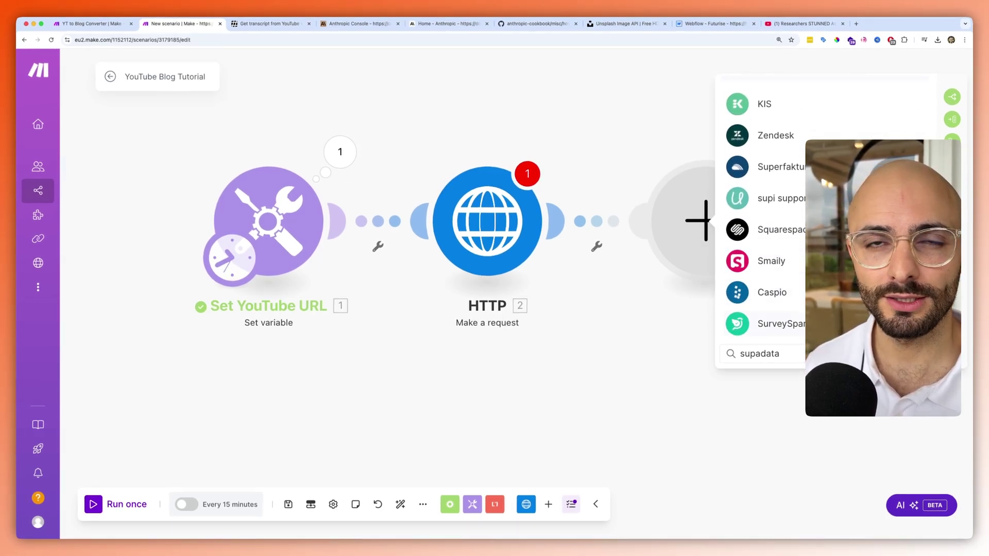
pyautogui.press('BackSpace')
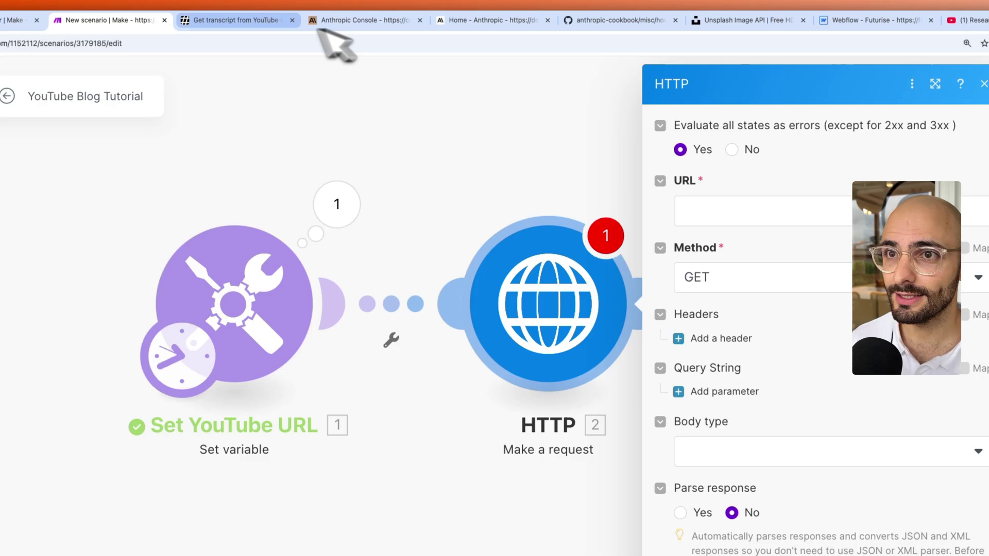
# Copy the full example request URL, including text=true, from Supadata's Get Transcript documentation.
pyautogui.click(322, 31)
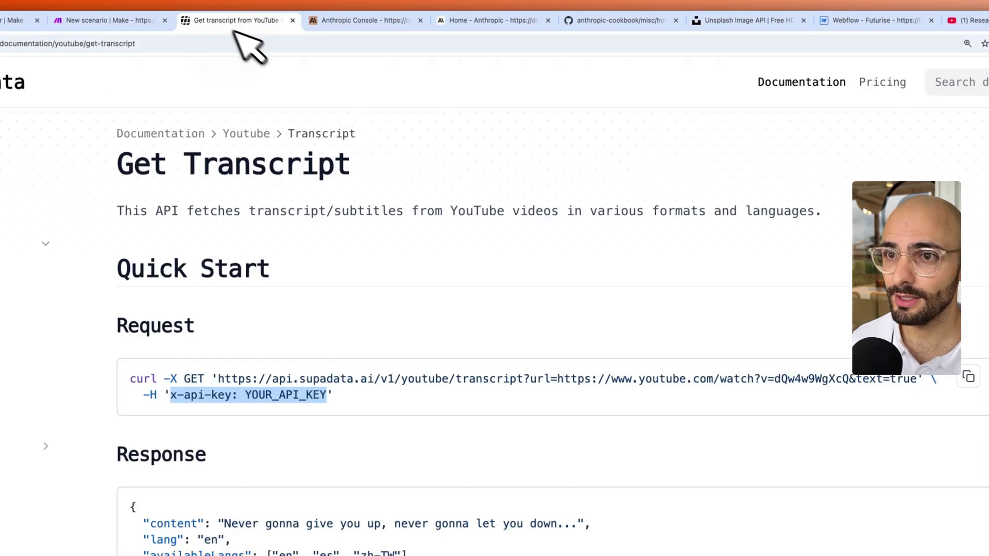
pyautogui.click(235, 377)
pyautogui.moveTo(223, 379); pyautogui.dragTo(917, 379)
pyautogui.press('super+c')
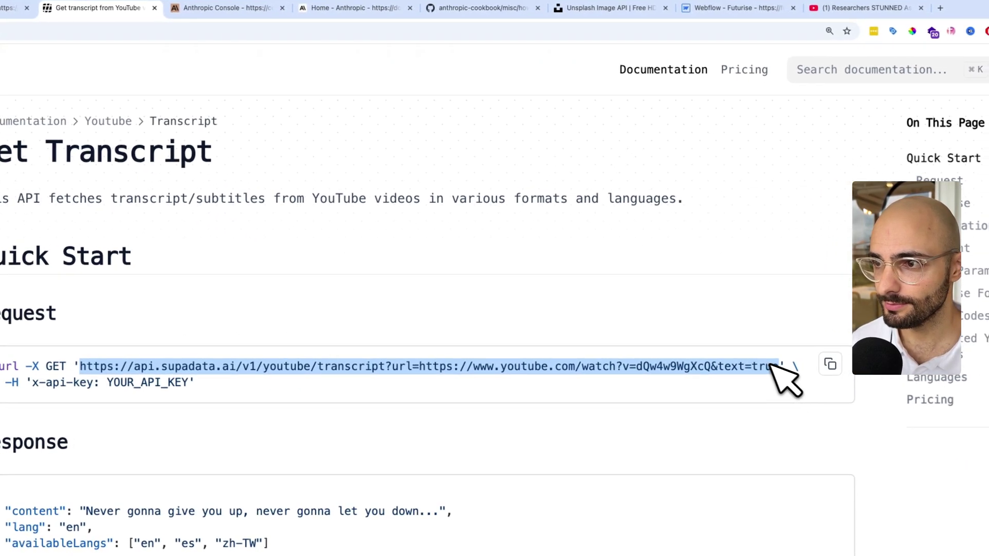
pyautogui.rightClick(757, 361)
pyautogui.click(770, 390)
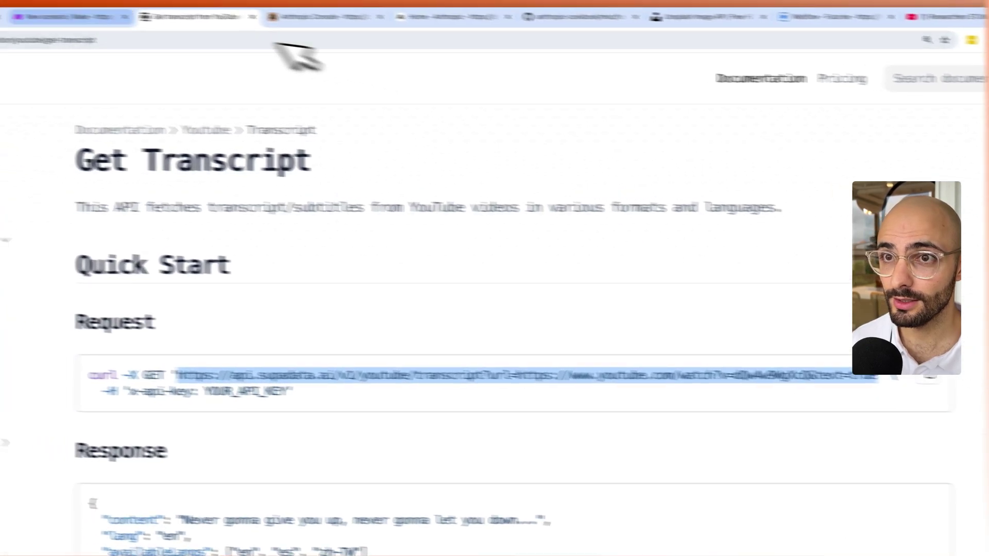
# Paste the copied Supadata transcript URL into the HTTP module's URL setting, keeping GET as the method.
pyautogui.click(175, 26)
pyautogui.click(692, 209)
pyautogui.rightClick(692, 209)
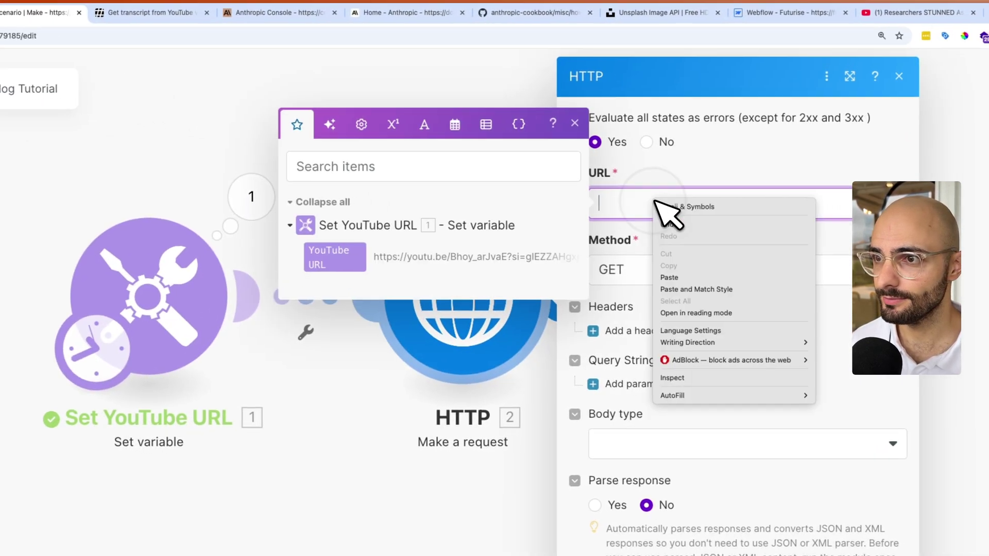
pyautogui.click(717, 280)
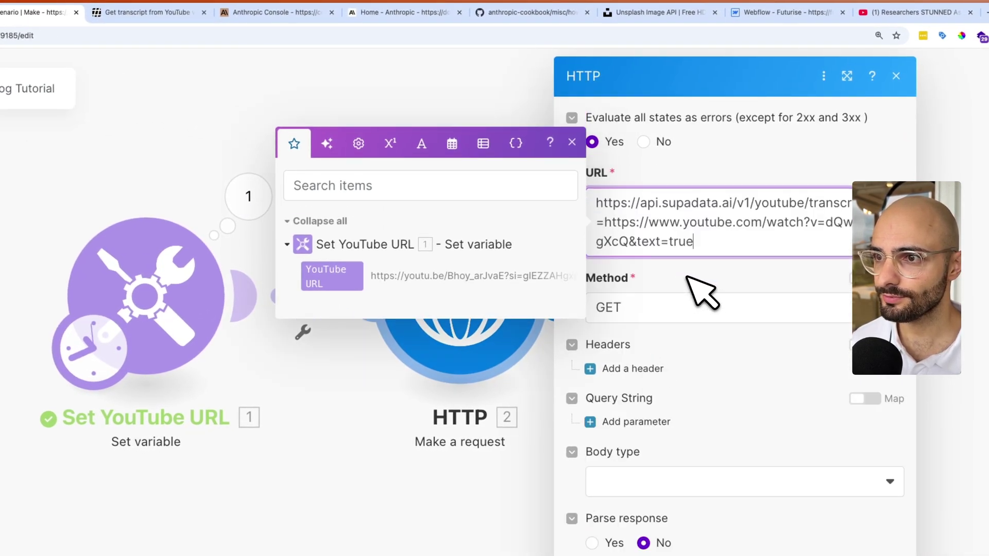
pyautogui.click(713, 269)
pyautogui.click(631, 315)
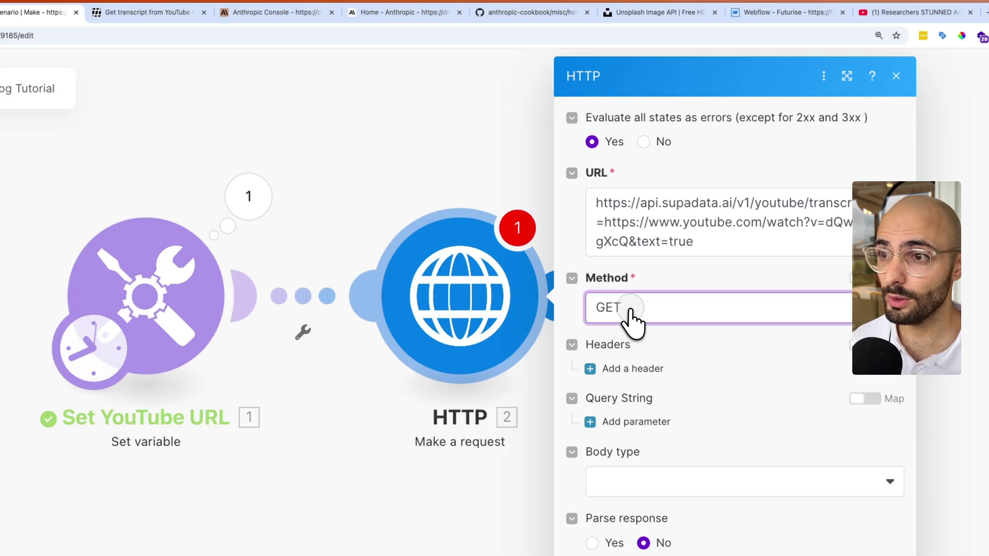
# Return to the Supadata documentation and copy the header name x-api-key from the example request.
pyautogui.click(139, 12)
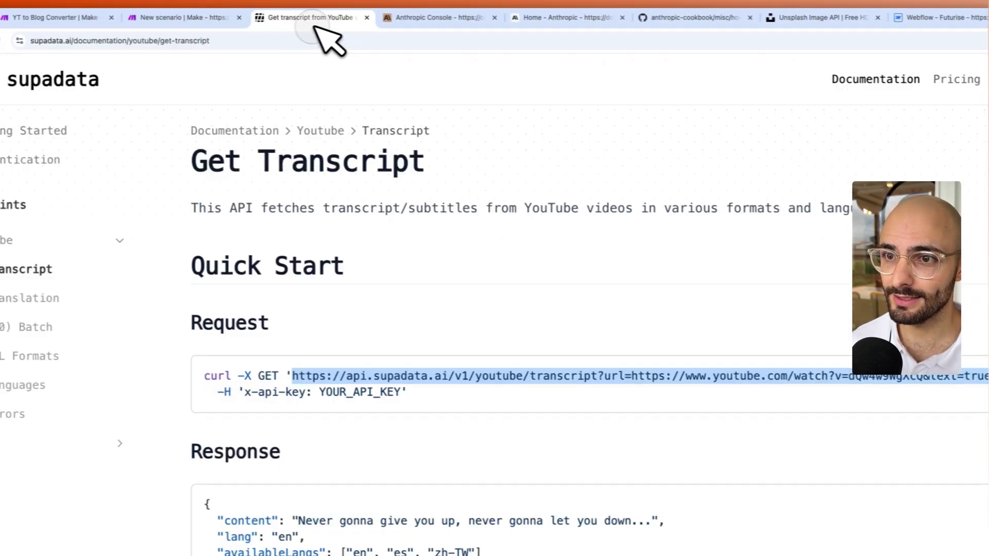
pyautogui.moveTo(332, 363); pyautogui.dragTo(354, 364)
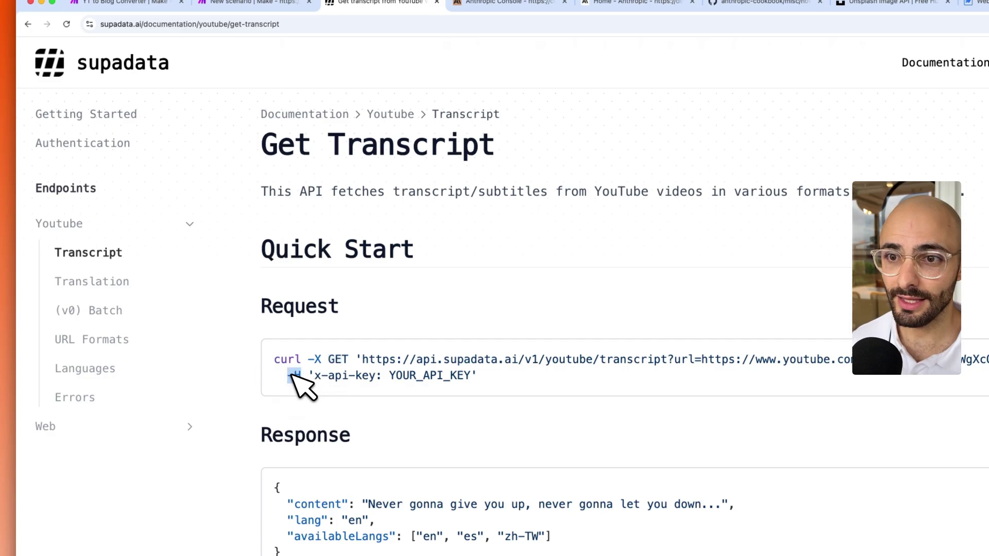
pyautogui.rightClick(359, 378)
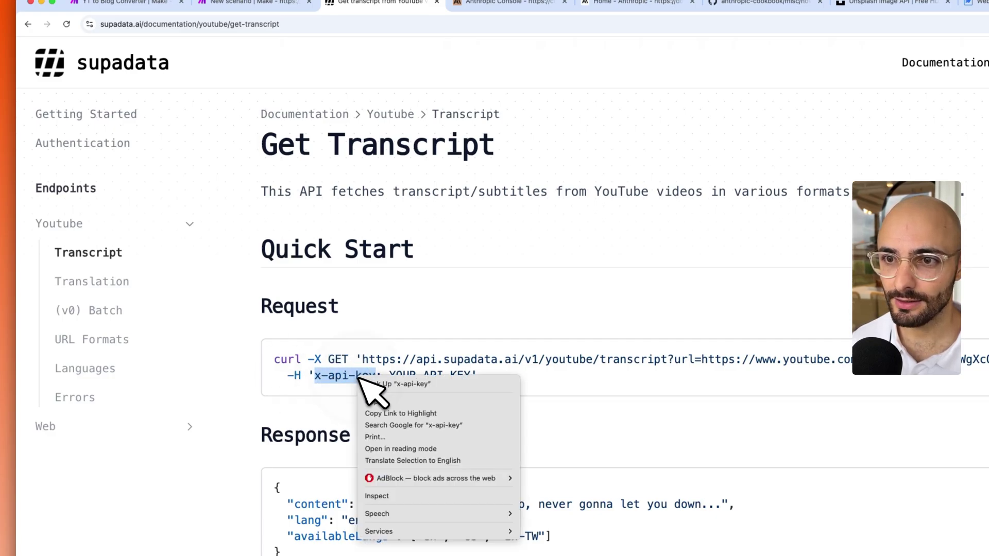
pyautogui.click(373, 402)
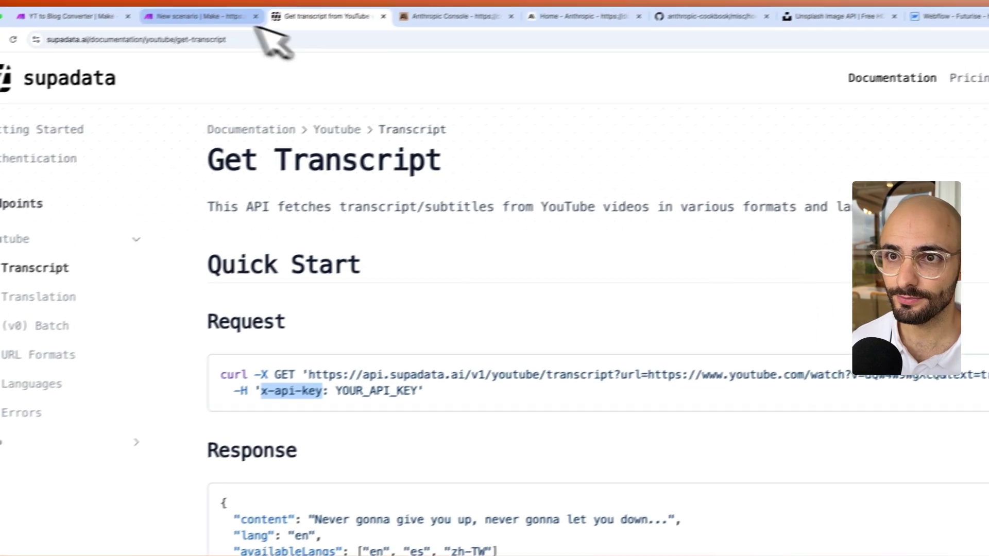
# Add a header to the HTTP module in Make and paste x-api-key as its name.
pyautogui.click(268, 3)
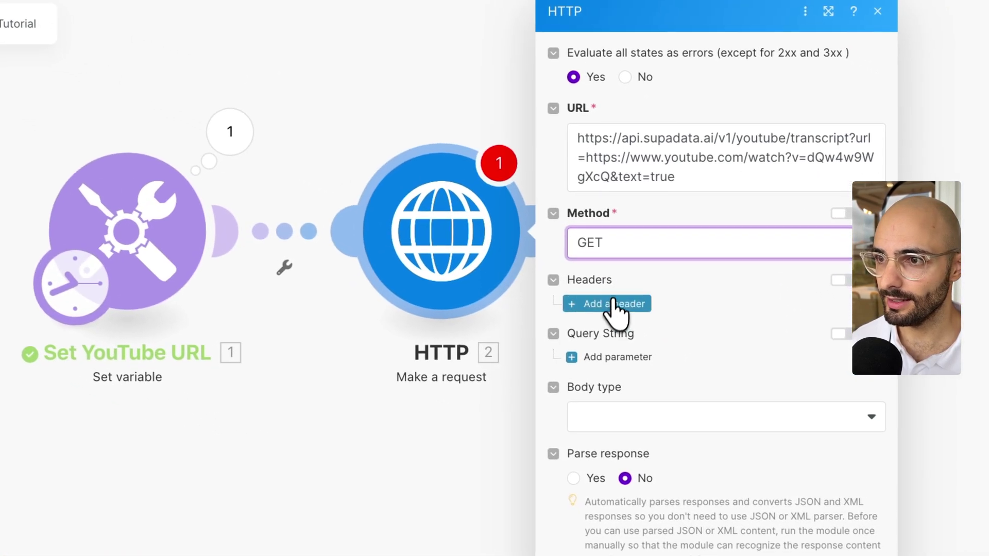
pyautogui.click(592, 303)
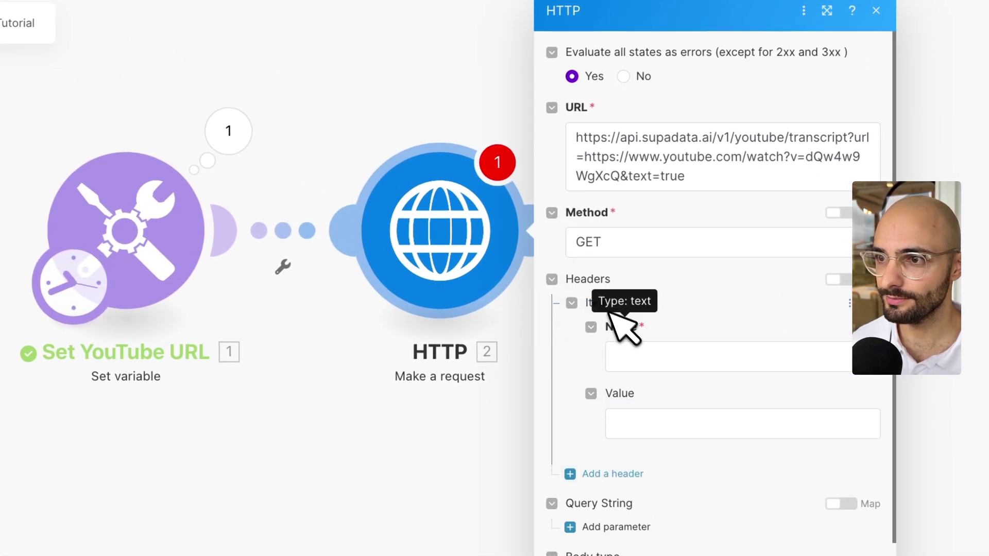
pyautogui.rightClick(643, 349)
pyautogui.click(706, 420)
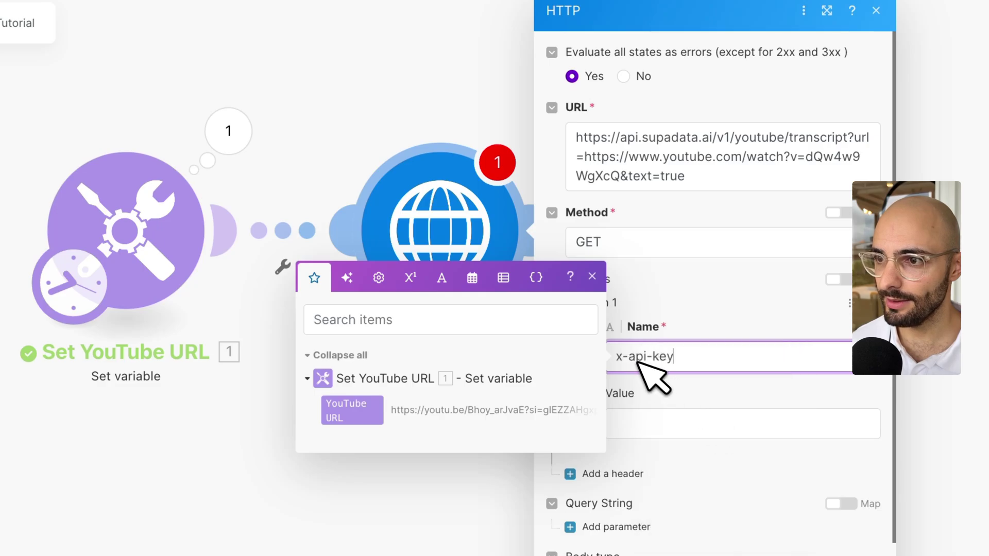
pyautogui.click(658, 398)
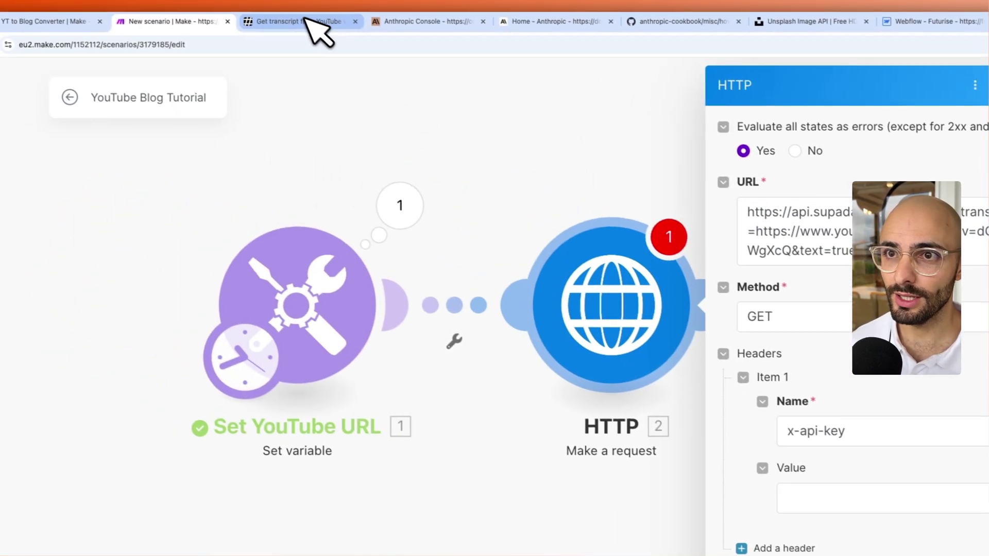
# Look up how to get an API key in Supadata's Authentication documentation and follow its link to dash.supadata.ai.
pyautogui.click(309, 23)
pyautogui.moveTo(348, 366); pyautogui.dragTo(457, 340)
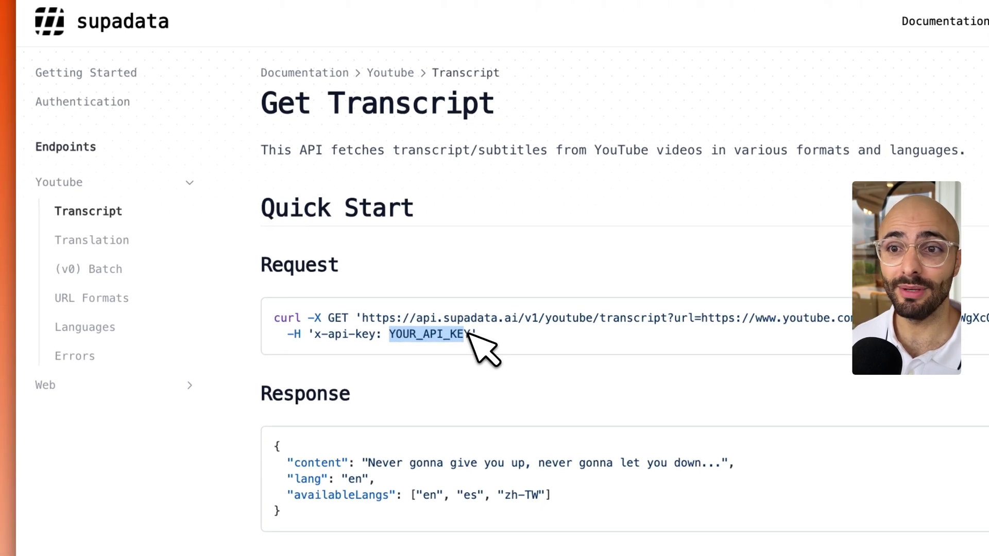
pyautogui.click(80, 114)
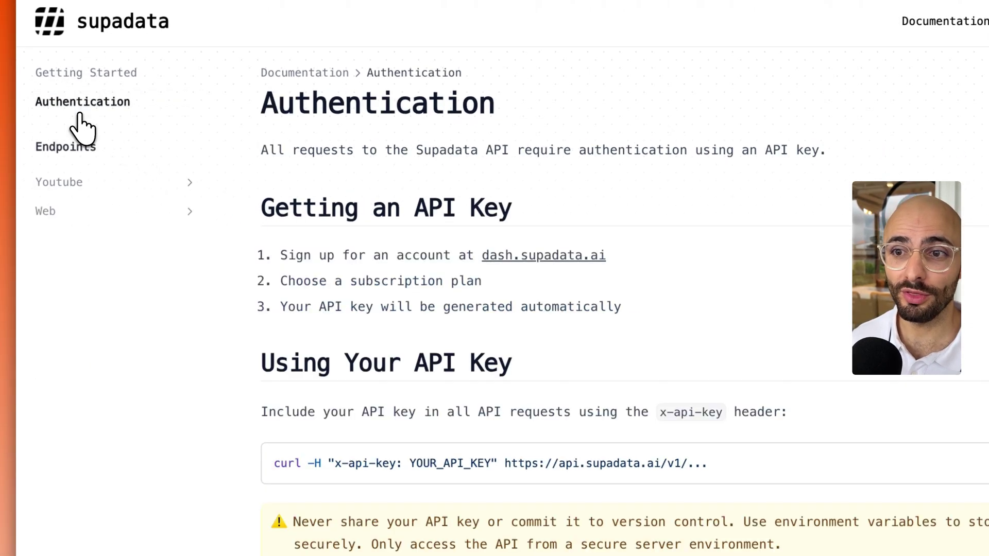
pyautogui.moveTo(279, 208); pyautogui.dragTo(509, 217)
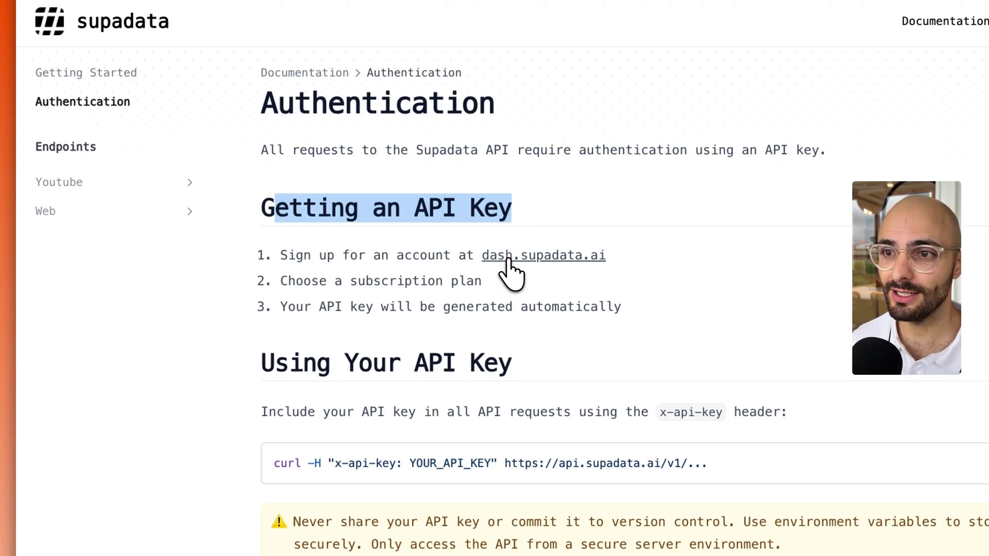
pyautogui.click(508, 261)
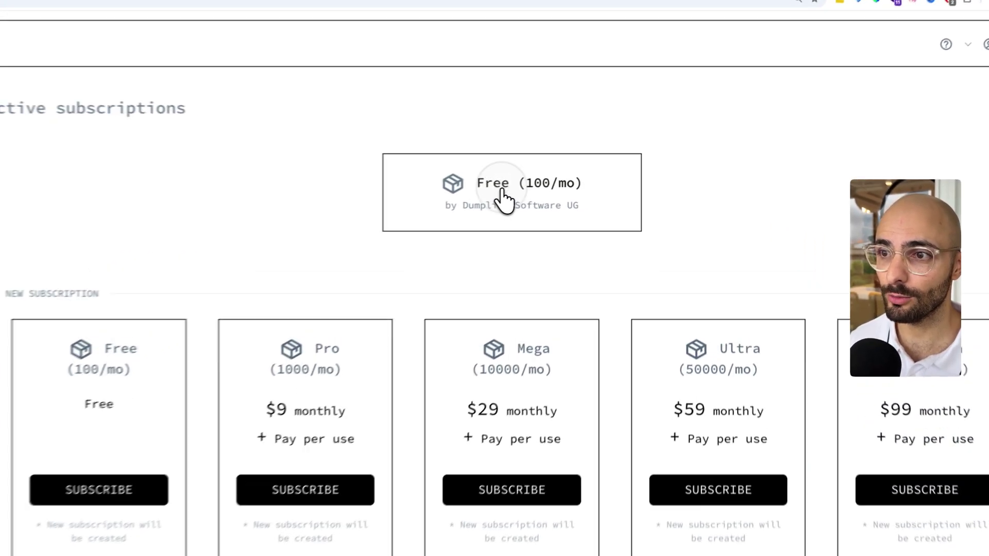
# Open the active Free (100/mo) subscription and examine its API call usage and access keys.
pyautogui.click(561, 183)
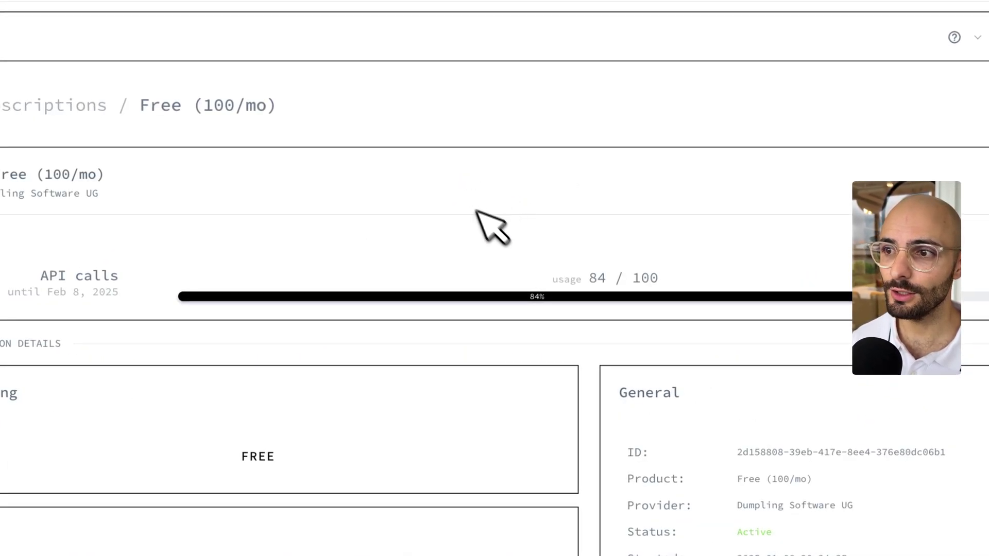
pyautogui.moveTo(548, 279); pyautogui.dragTo(607, 280)
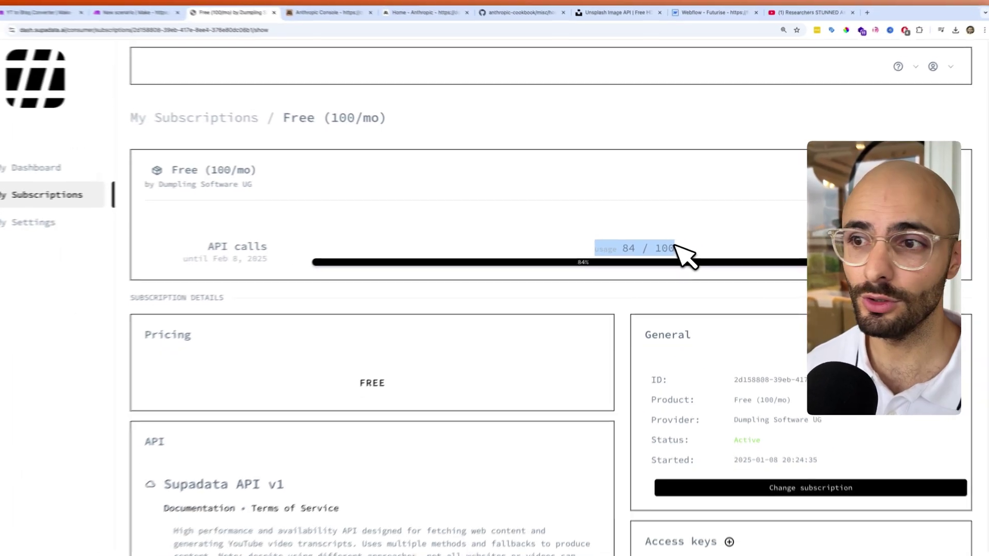
pyautogui.scroll(-5, 682, 240)
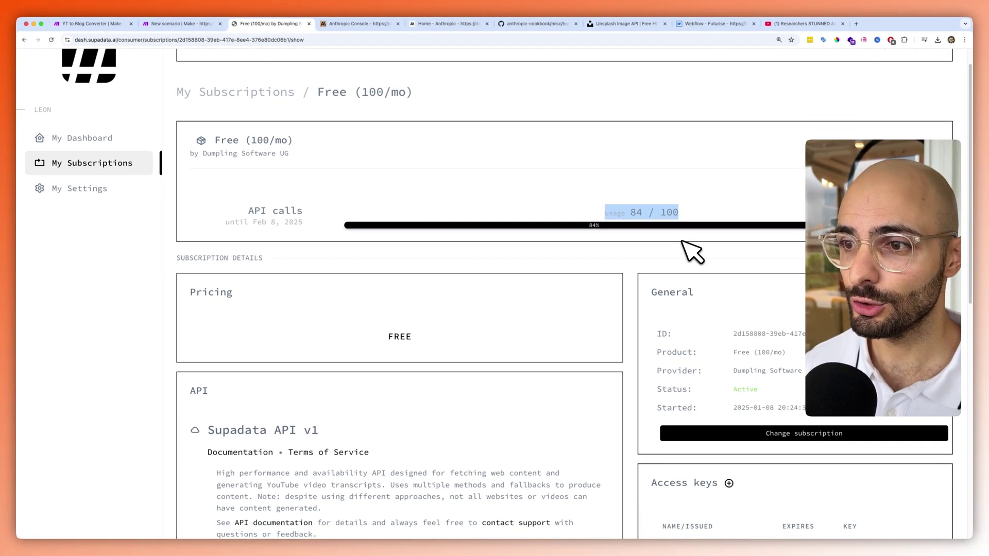
pyautogui.scroll(-1, 693, 250)
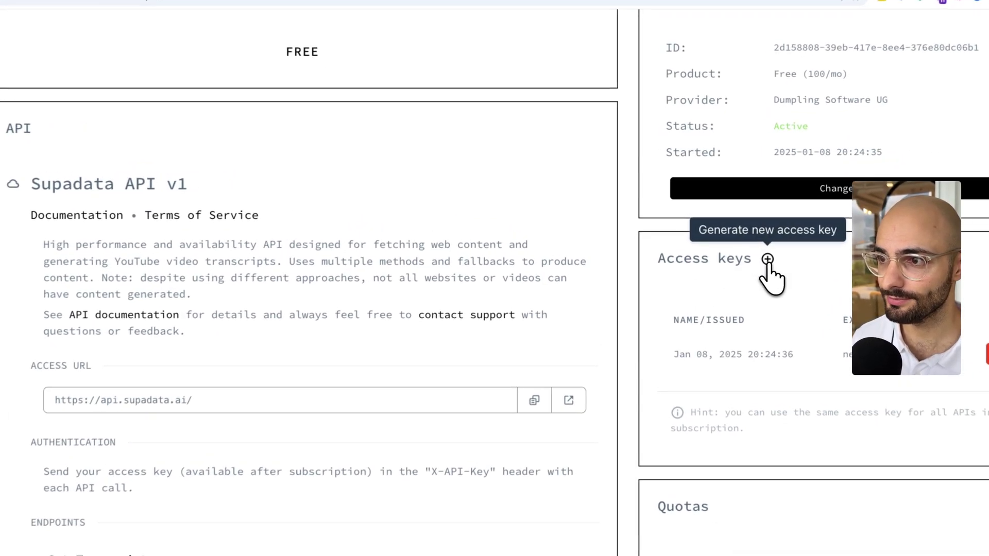
# Generate a new access key named YouTube Blog Tutorial that expires on 2025/01/12 at 10:43, and find it among the access keys.
pyautogui.click(729, 226)
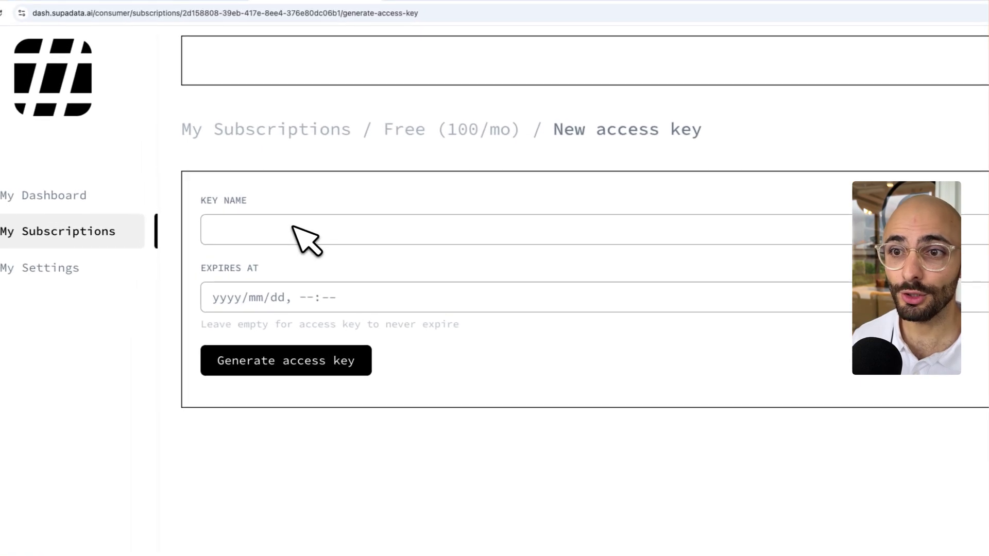
pyautogui.click(93, 208)
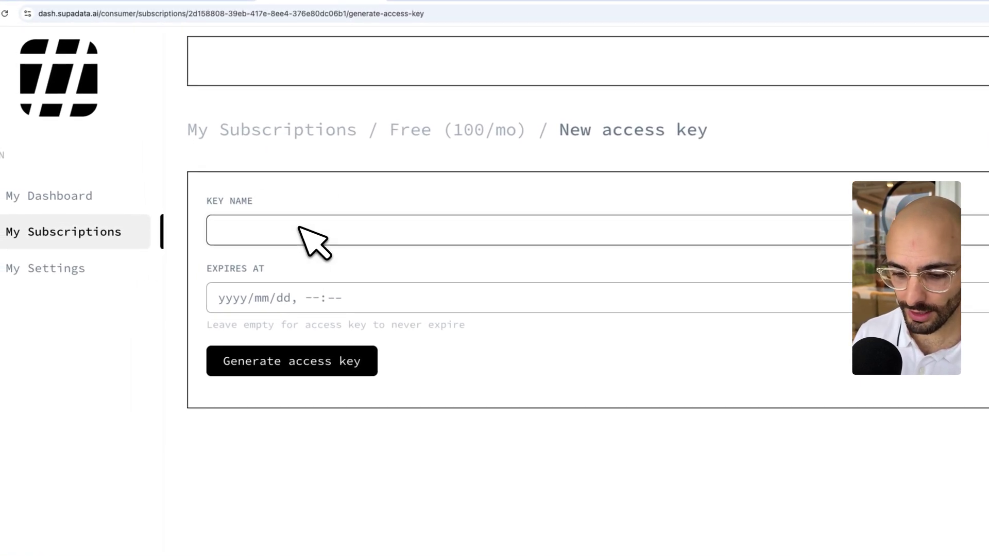
pyautogui.write('YouTube Blog Tutorial')
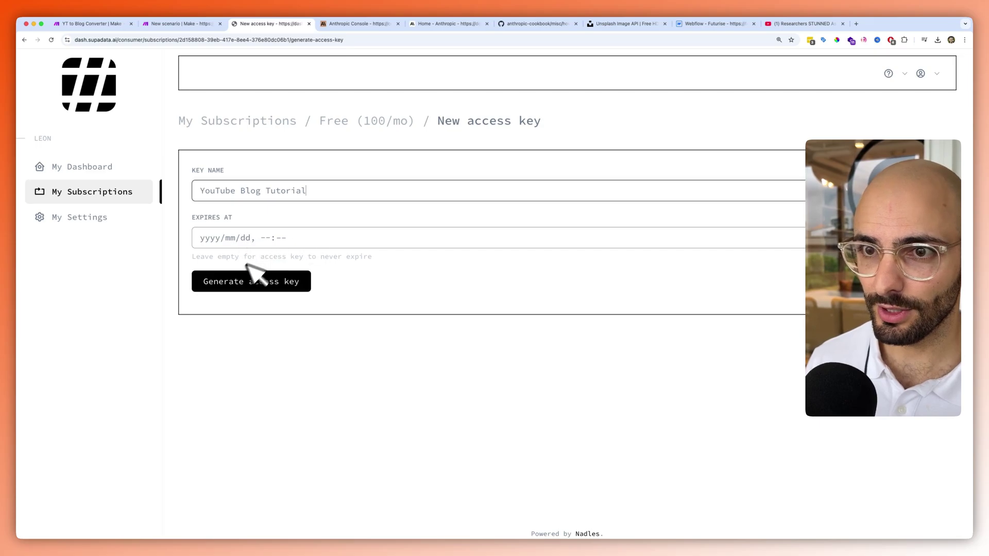
pyautogui.click(244, 240)
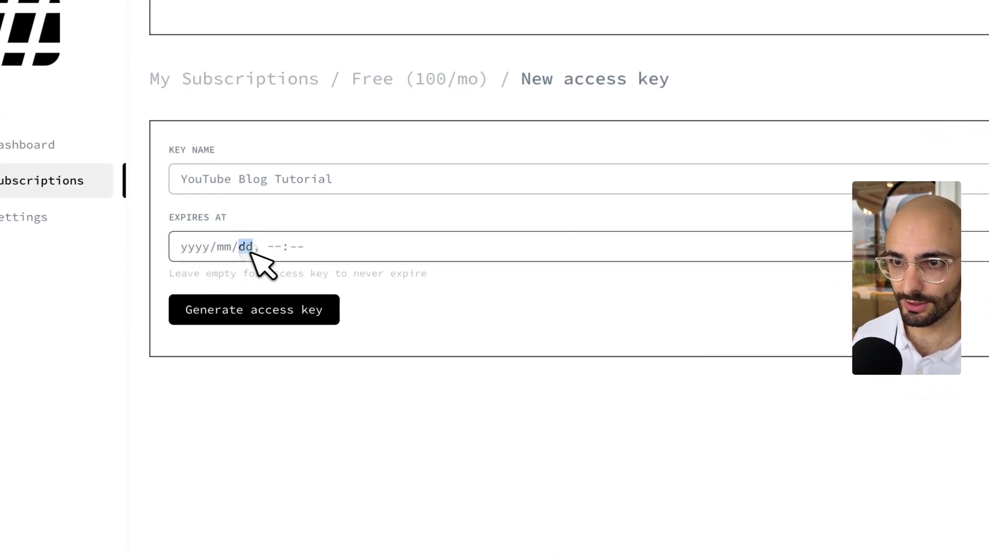
pyautogui.click(207, 238)
pyautogui.click(286, 249)
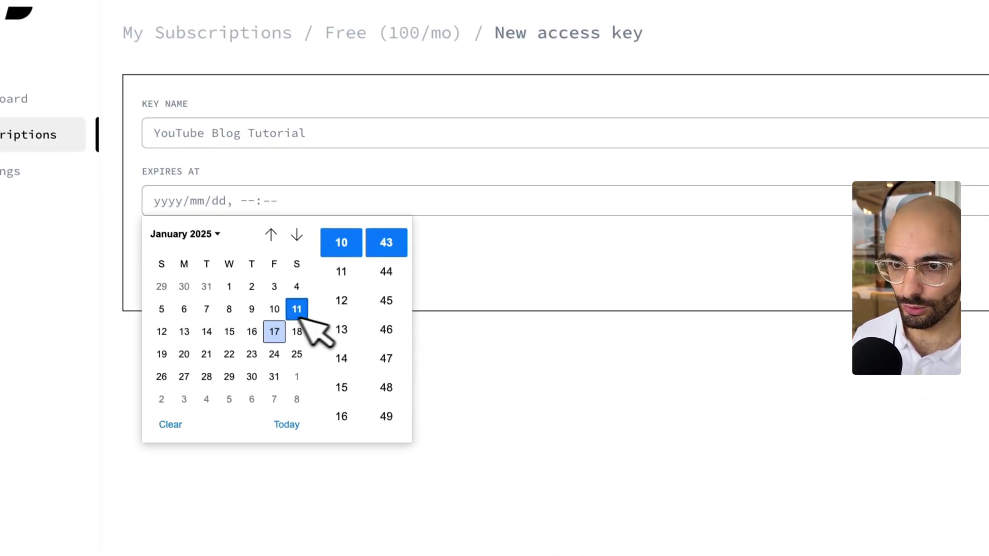
pyautogui.click(192, 374)
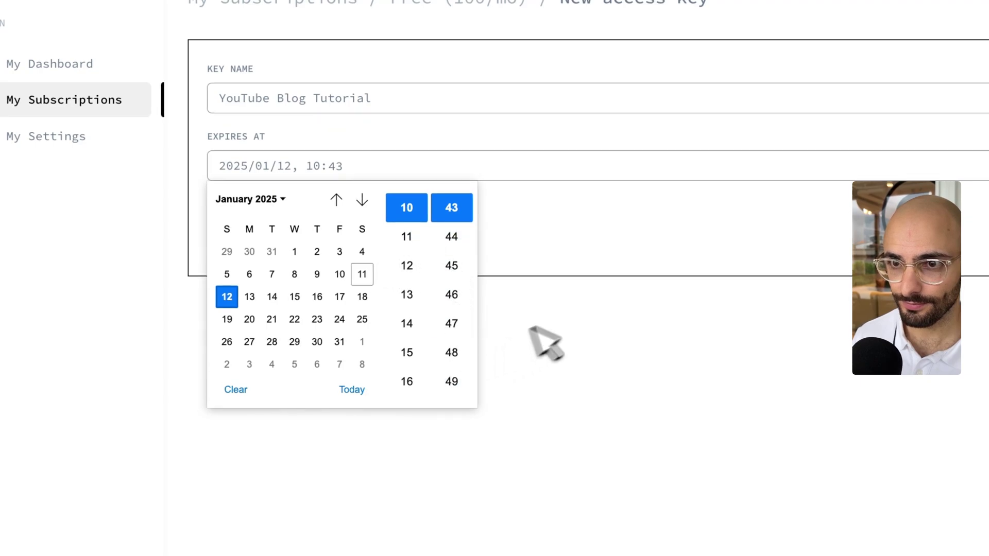
pyautogui.click(496, 282)
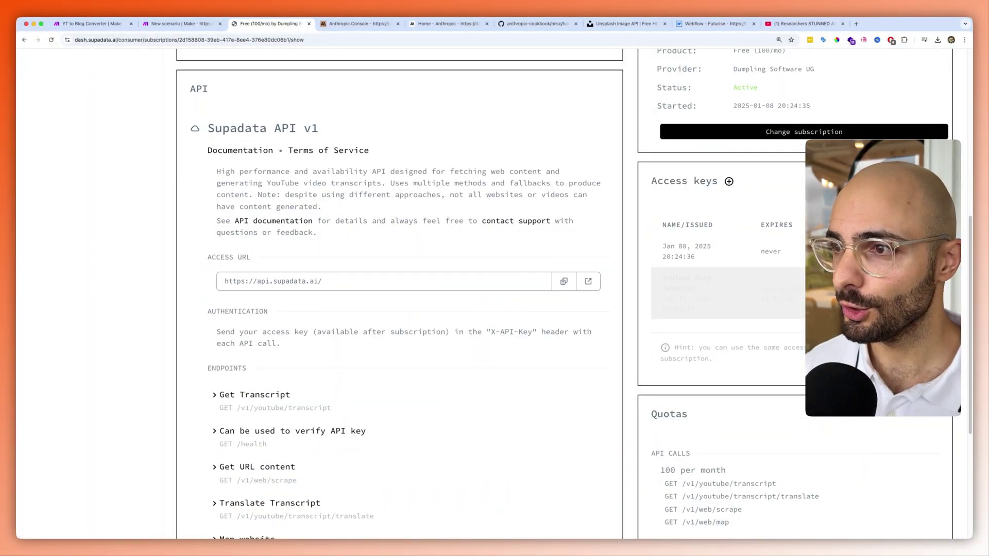
pyautogui.moveTo(665, 284); pyautogui.dragTo(698, 289)
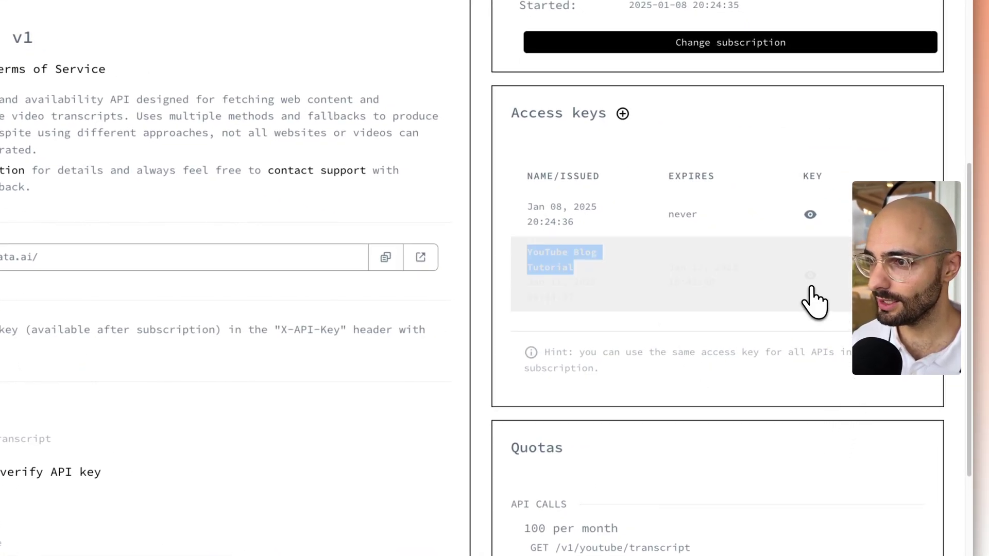
# Reveal and copy the YouTube Blog Tutorial access key, switch to Make, and paste it as the x-api-key header's value in the HTTP module.
pyautogui.click(810, 281)
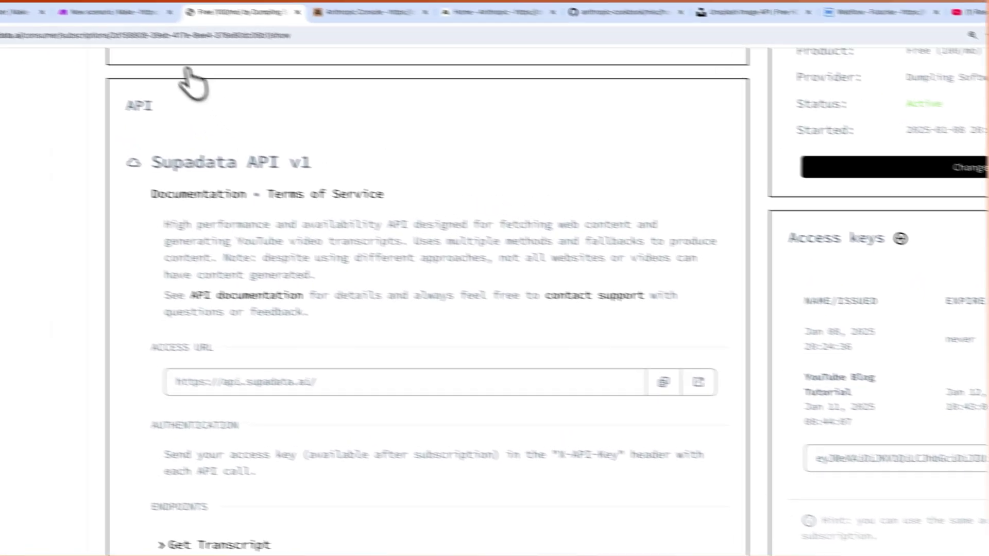
pyautogui.click(177, 26)
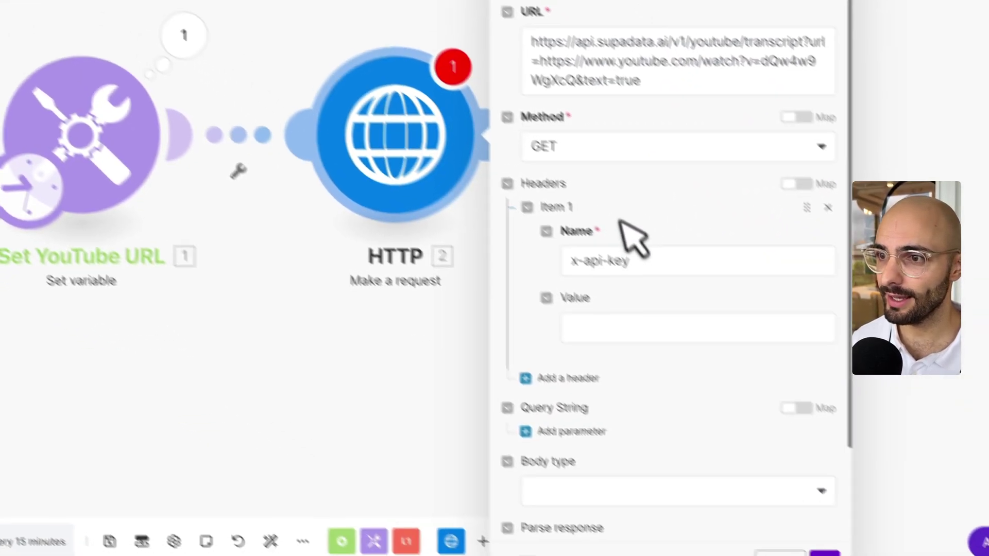
pyautogui.click(835, 508)
pyautogui.press('super+v')
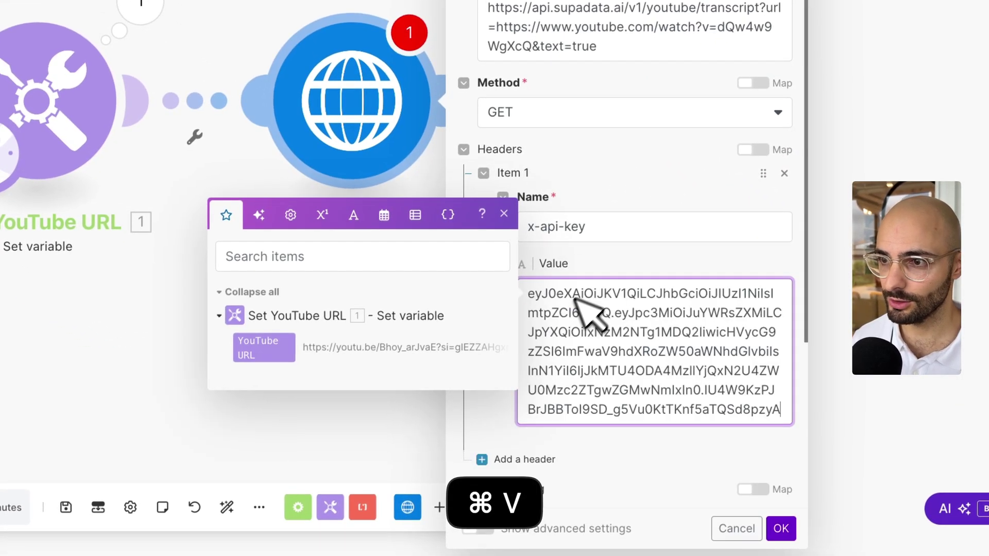
pyautogui.click(639, 261)
pyautogui.scroll(-2, 662, 282)
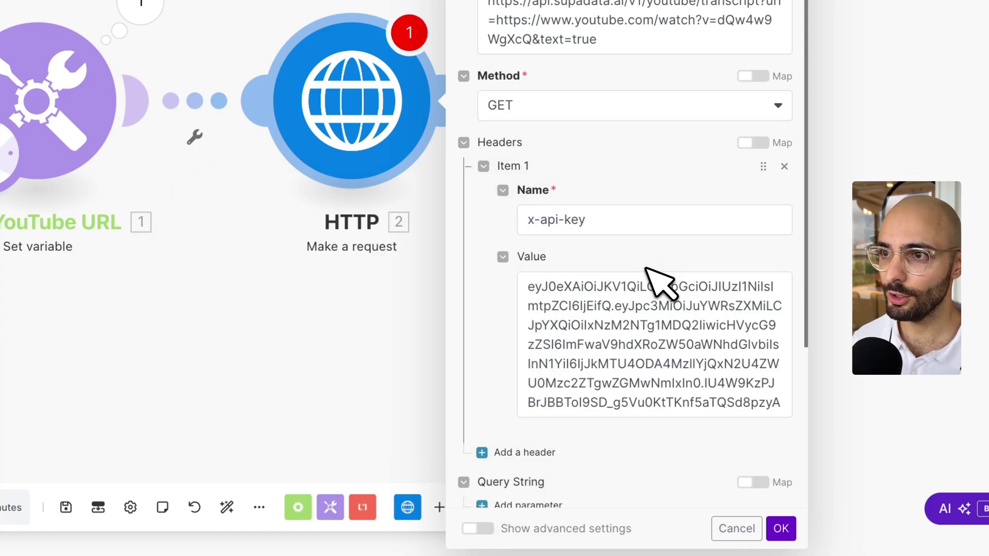
pyautogui.scroll(-5, 661, 282)
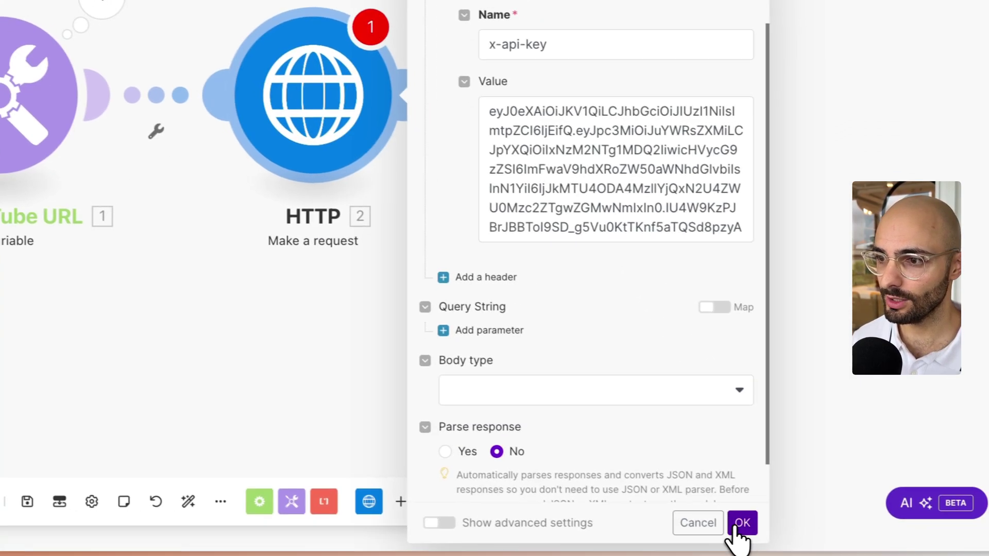
pyautogui.click(736, 524)
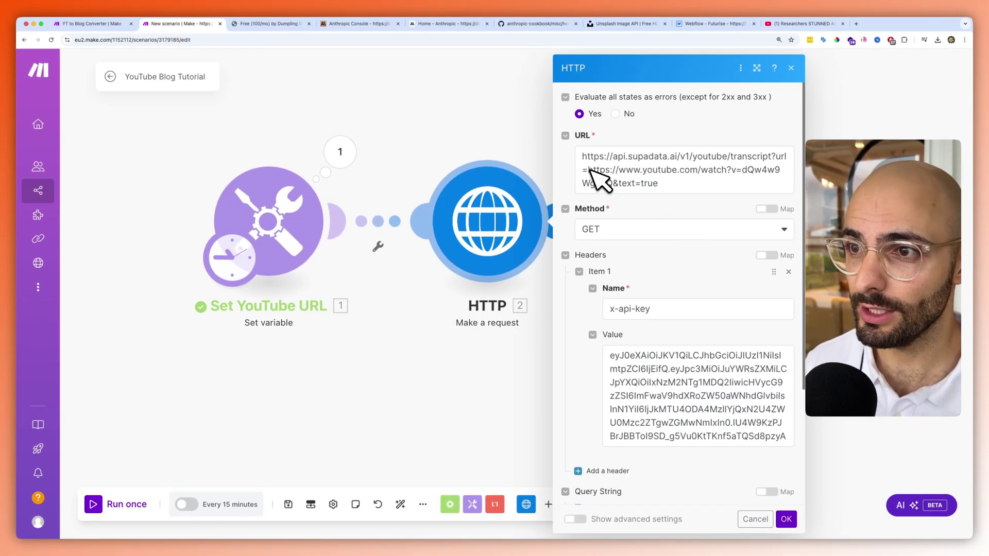
# Replace the sample video link in the HTTP request URL with the YouTube URL variable, keeping &text=true, and save the module.
pyautogui.moveTo(590, 169); pyautogui.dragTo(596, 182)
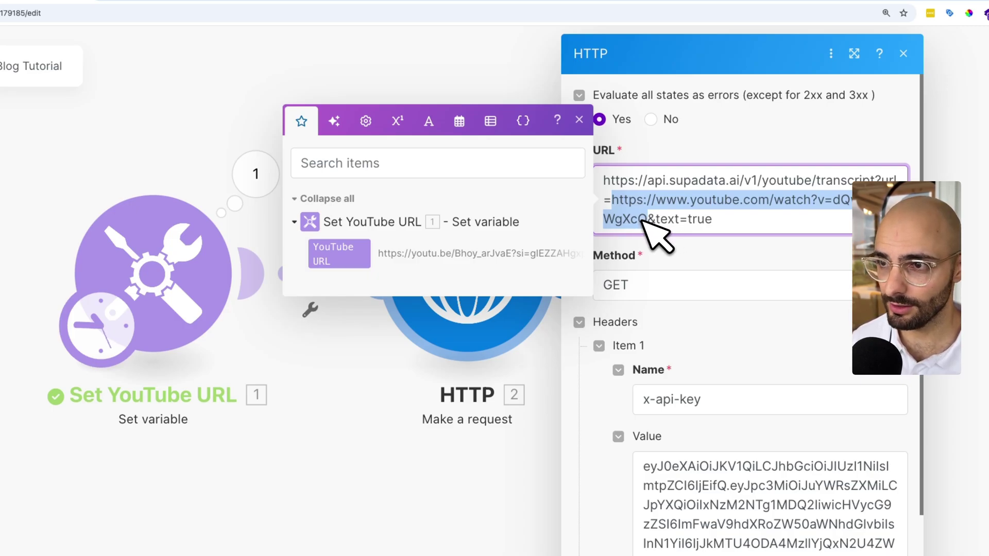
pyautogui.press('BackSpace')
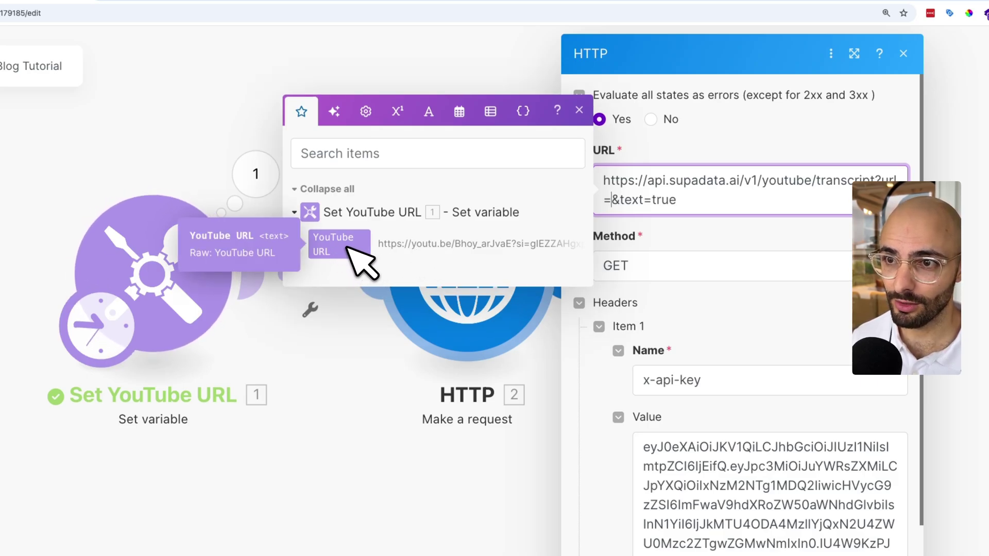
pyautogui.click(348, 249)
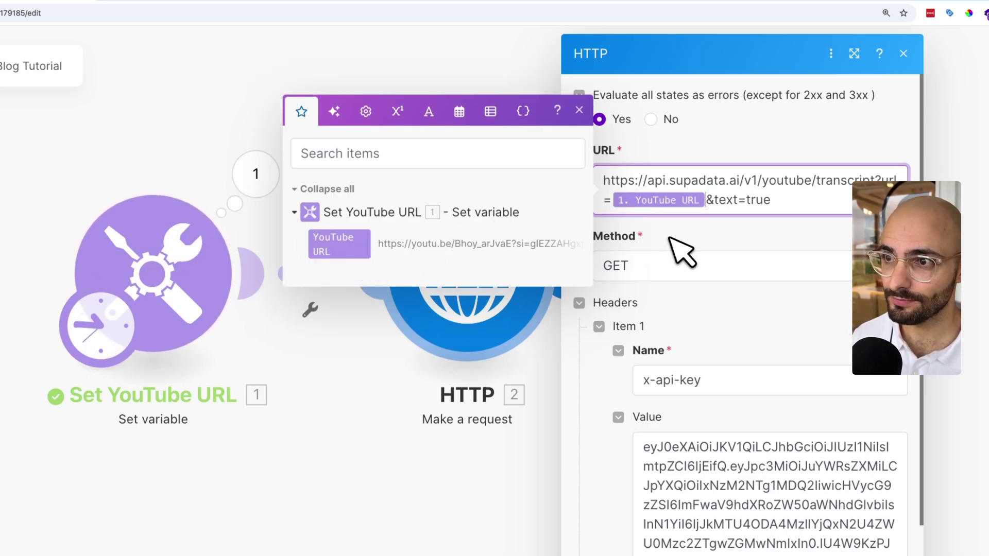
pyautogui.click(682, 252)
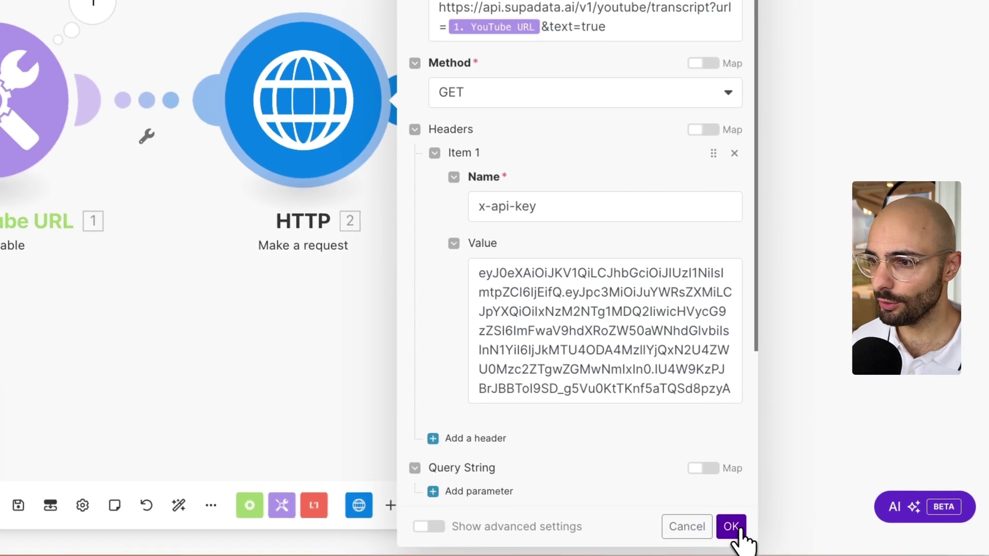
pyautogui.click(734, 529)
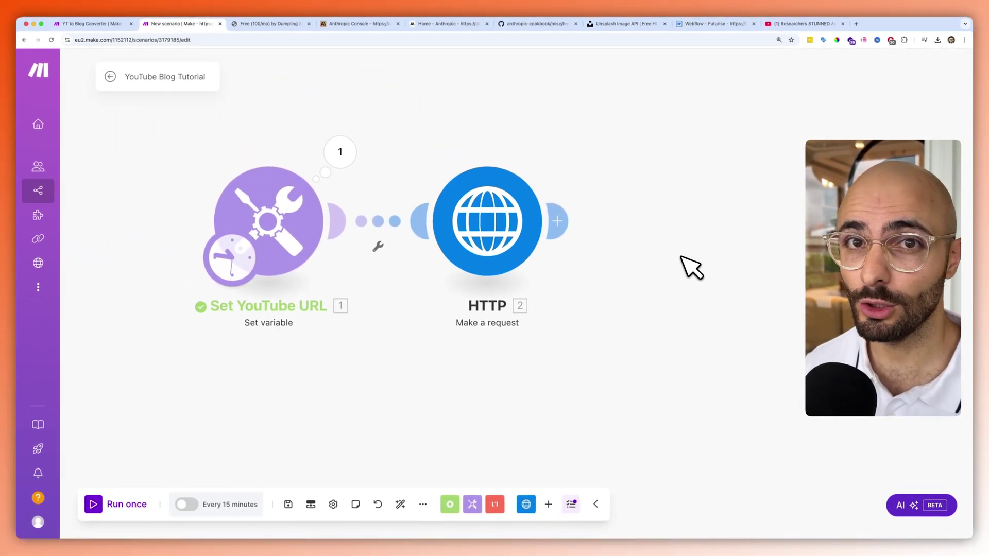
# Run the scenario once and open the HTTP module's execution output.
pyautogui.click(113, 508)
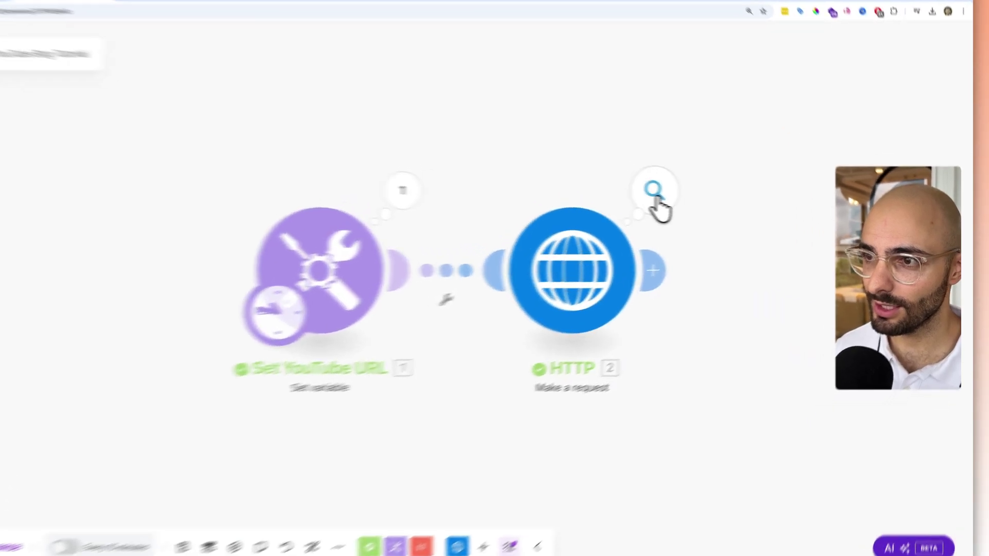
pyautogui.click(698, 199)
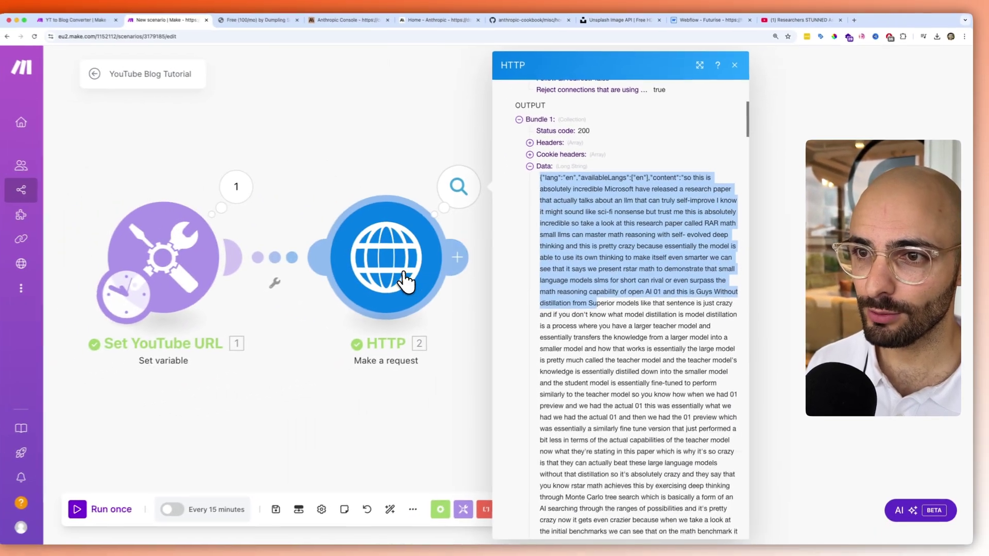
# Rename the HTTP module as Get YouTube Transcript.
pyautogui.rightClick(492, 302)
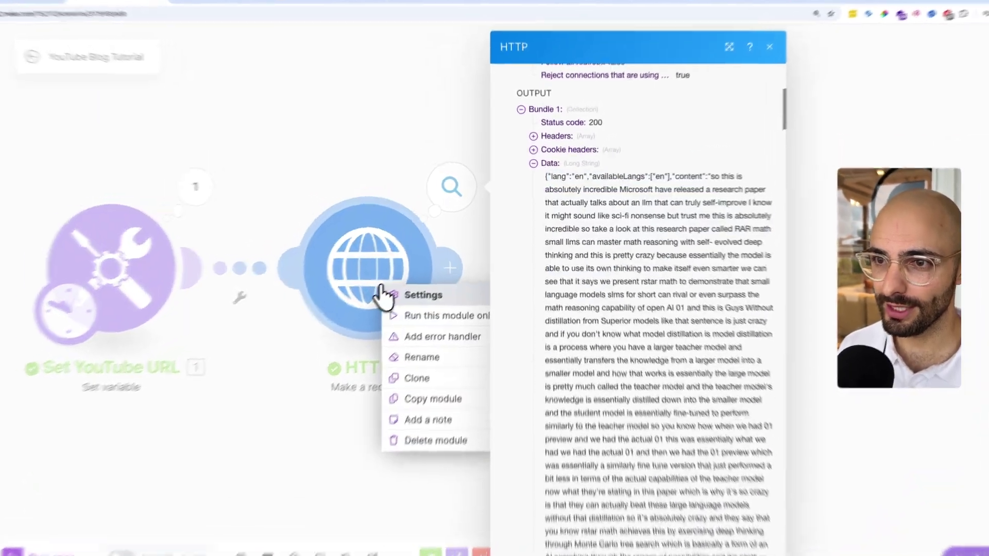
pyautogui.click(394, 391)
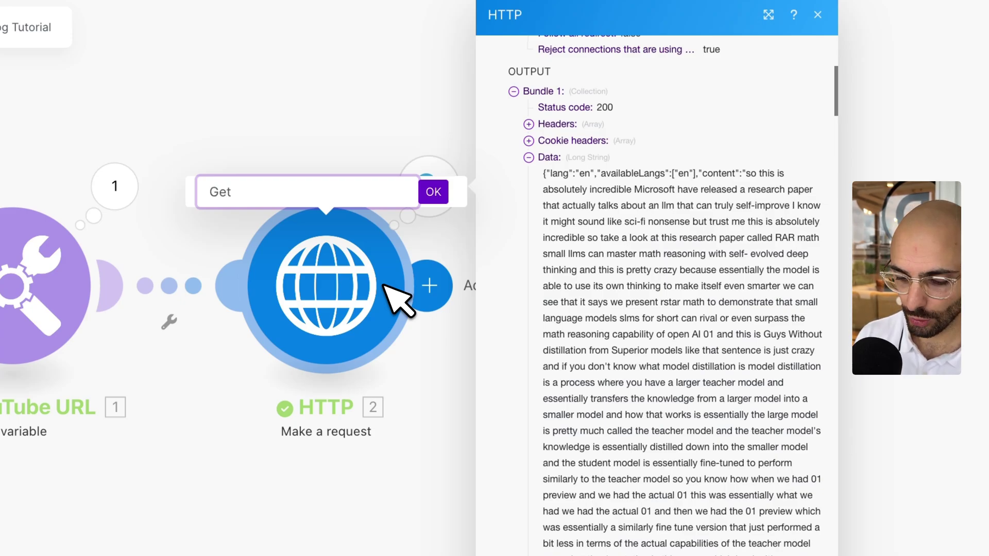
pyautogui.write('anscript')
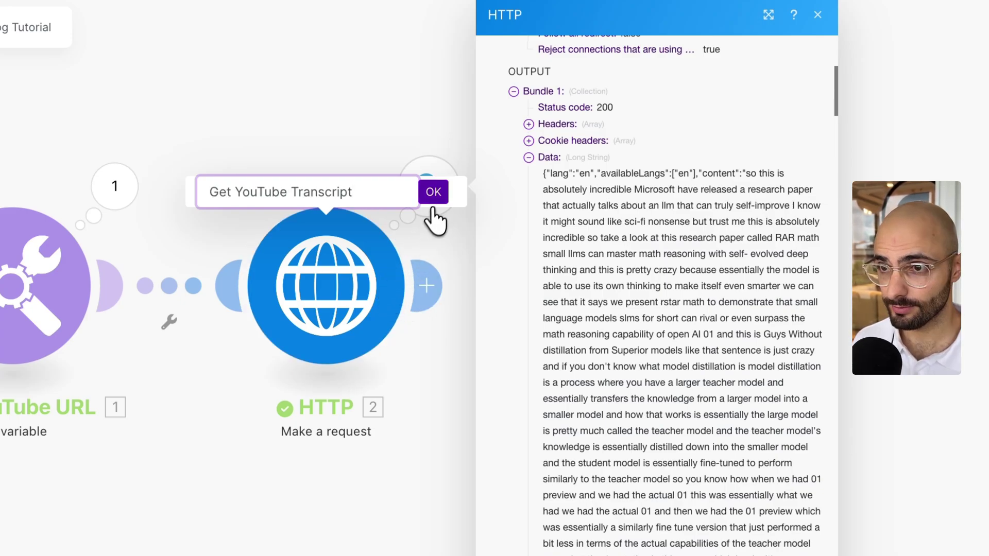
pyautogui.click(433, 192)
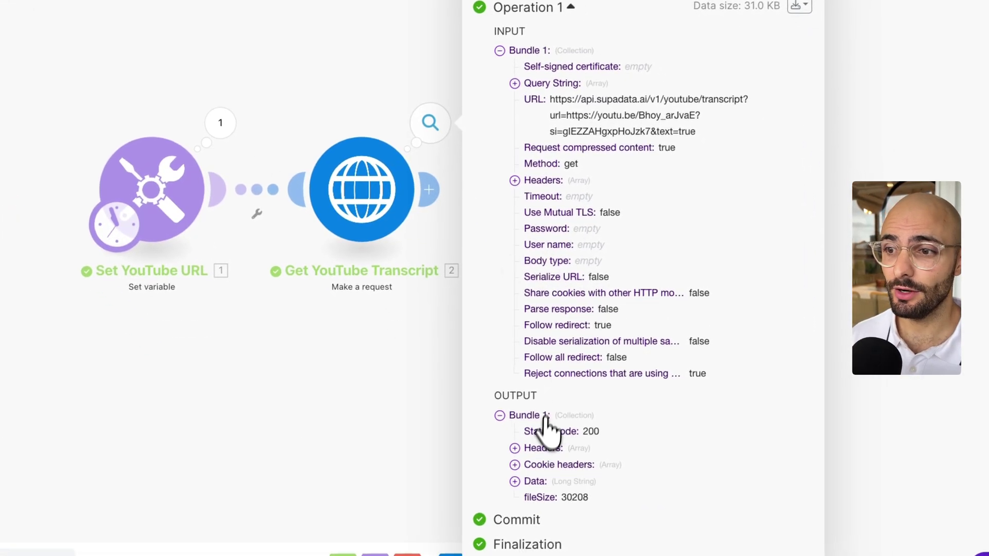
# Expand the Data field in the transcript request's output bundle and examine its lang, availableLangs and content values.
pyautogui.click(515, 482)
pyautogui.scroll(-5, 580, 468)
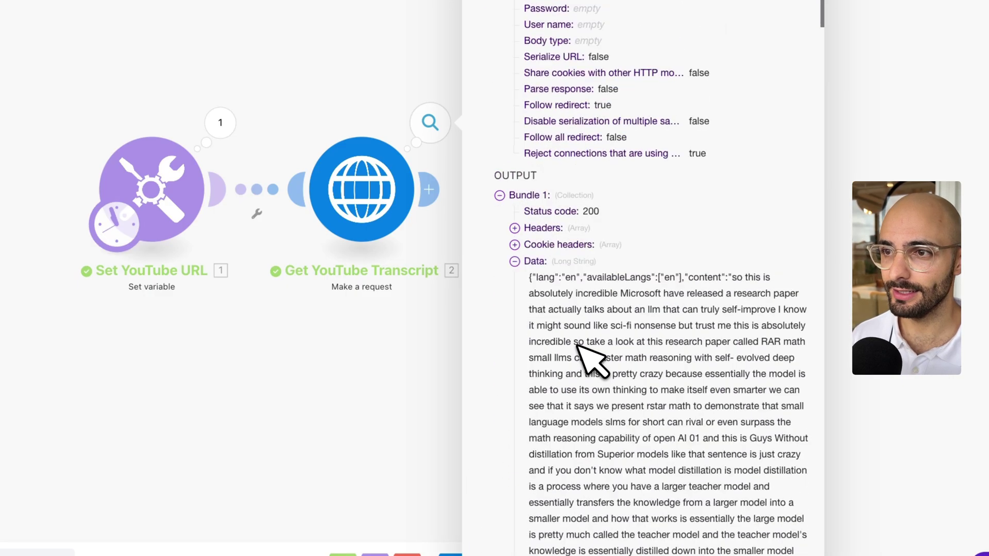
pyautogui.scroll(-3, 592, 361)
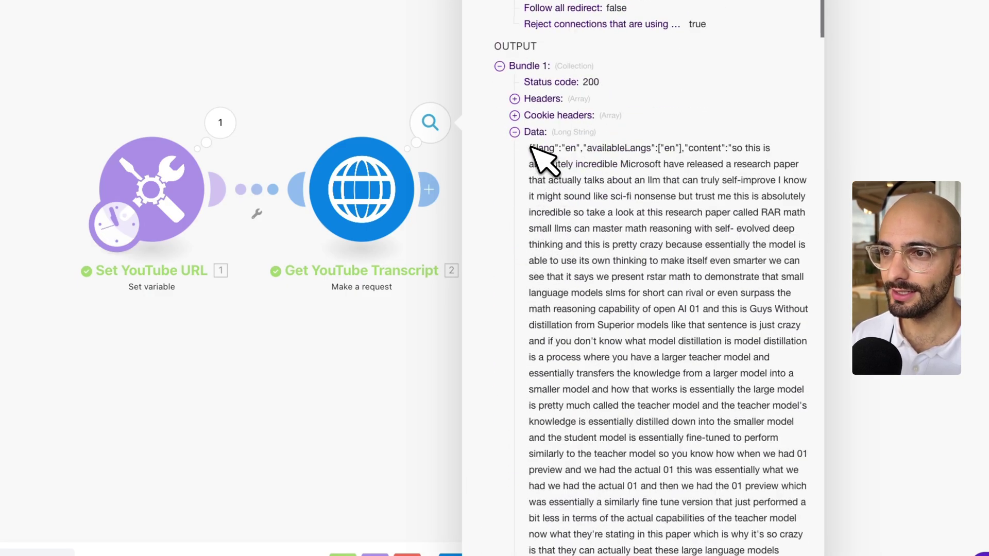
pyautogui.moveTo(530, 147); pyautogui.dragTo(683, 516)
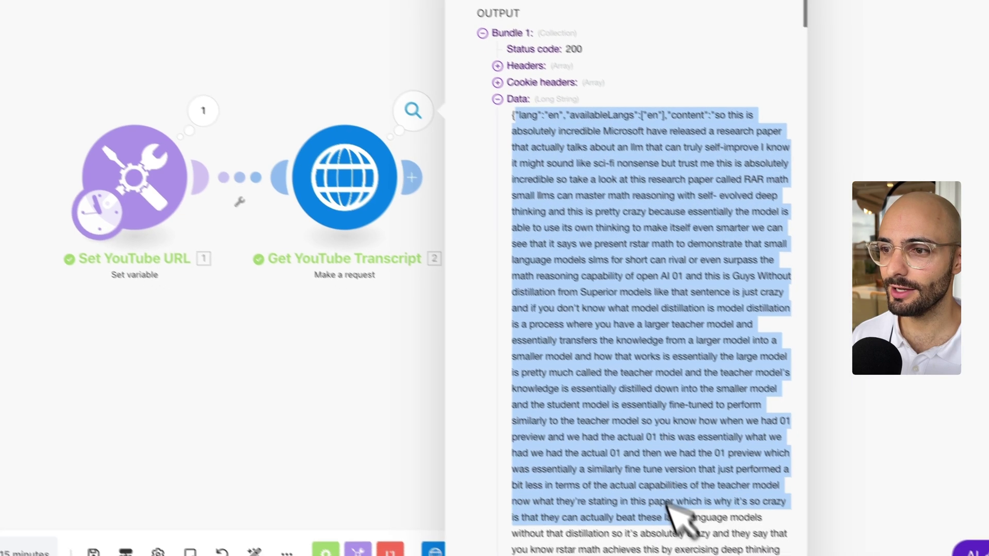
pyautogui.click(573, 158)
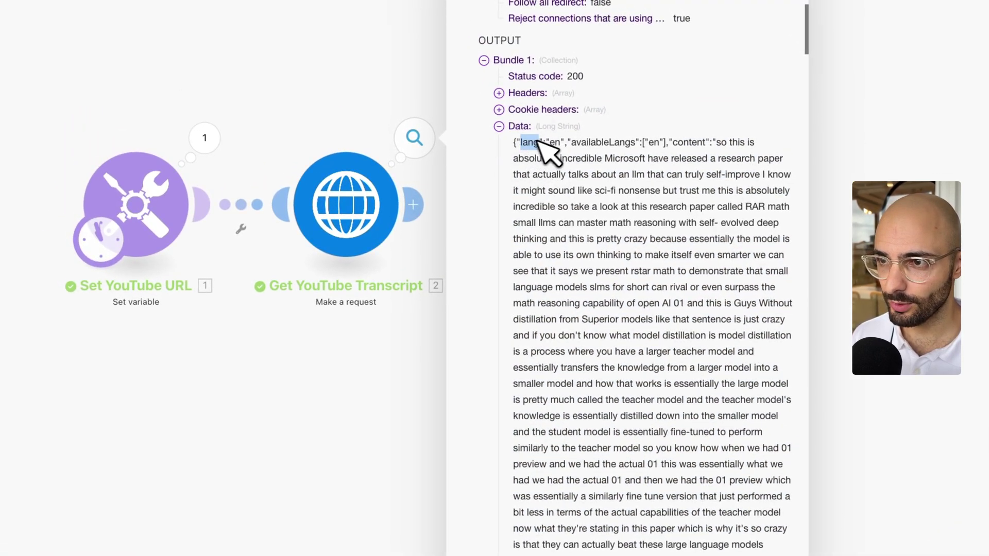
pyautogui.doubleClick(553, 143)
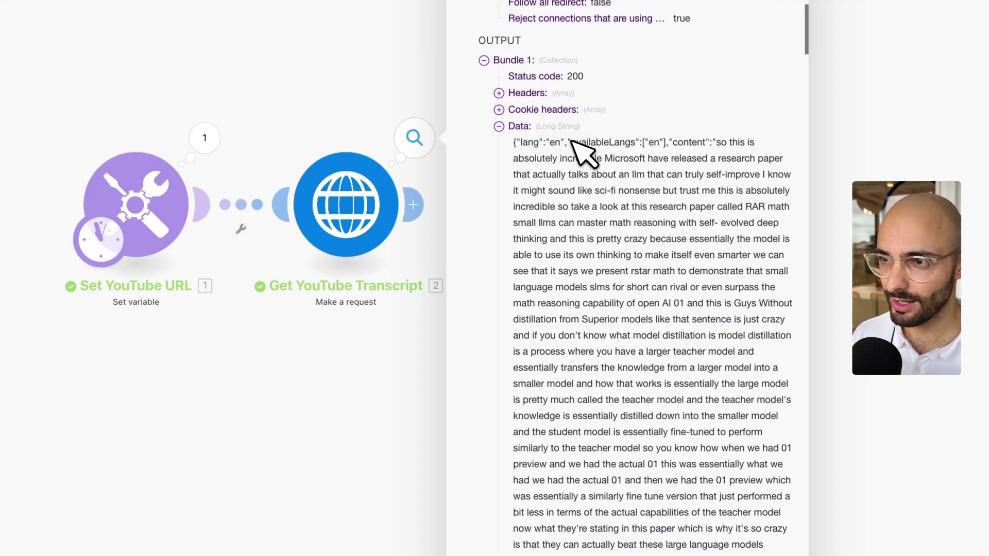
pyautogui.moveTo(574, 141); pyautogui.dragTo(640, 141)
pyautogui.click(643, 145)
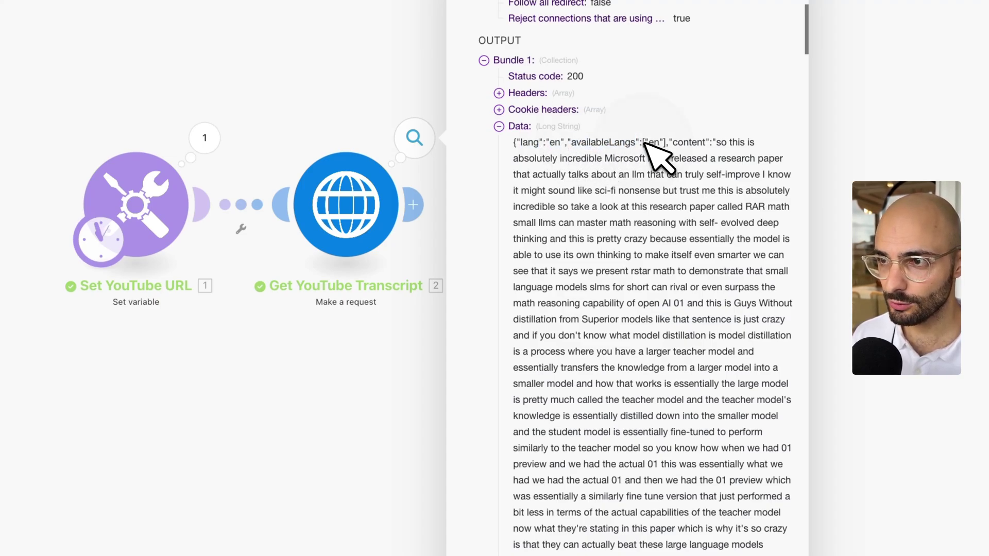
pyautogui.doubleClick(702, 144)
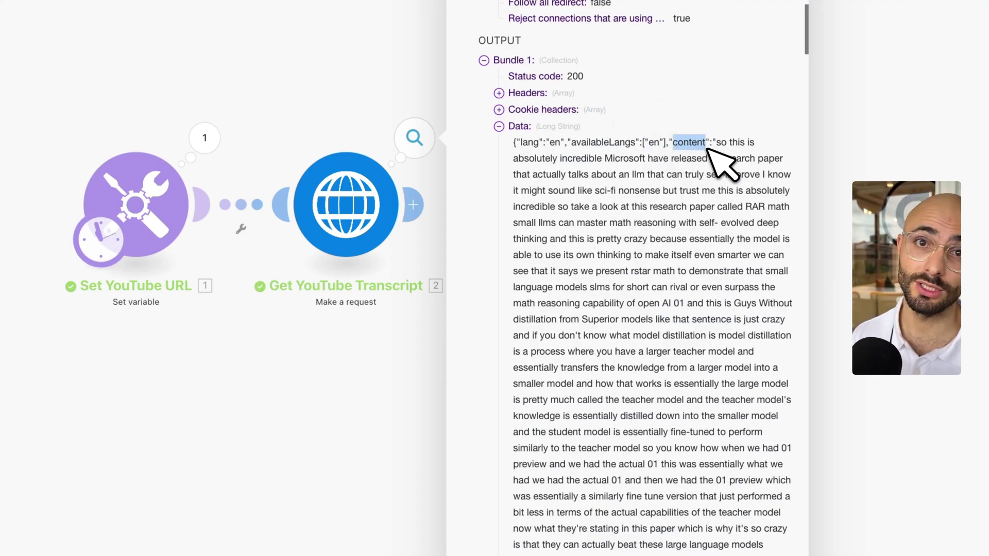
pyautogui.moveTo(722, 157); pyautogui.dragTo(513, 146)
pyautogui.click(720, 147)
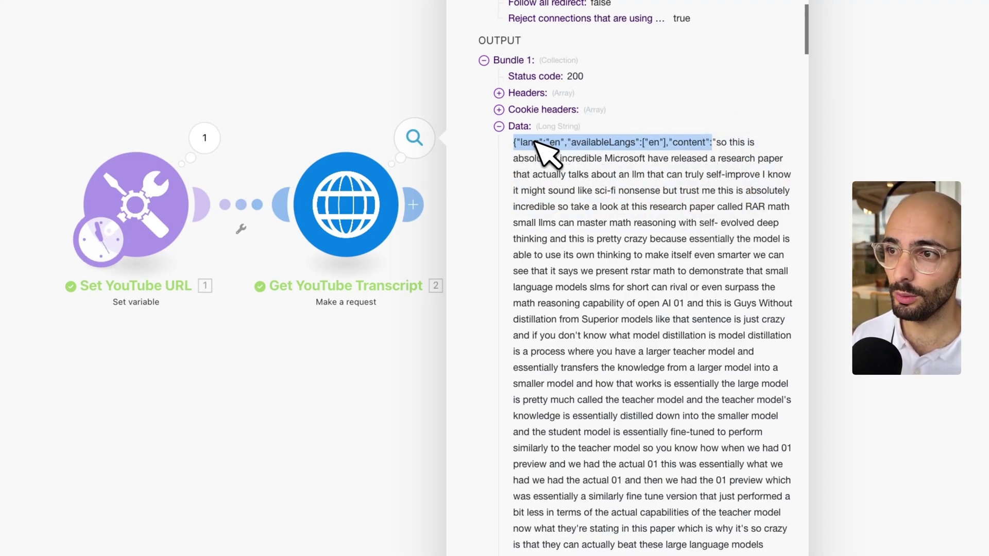
pyautogui.click(697, 149)
pyautogui.moveTo(672, 145); pyautogui.dragTo(716, 146)
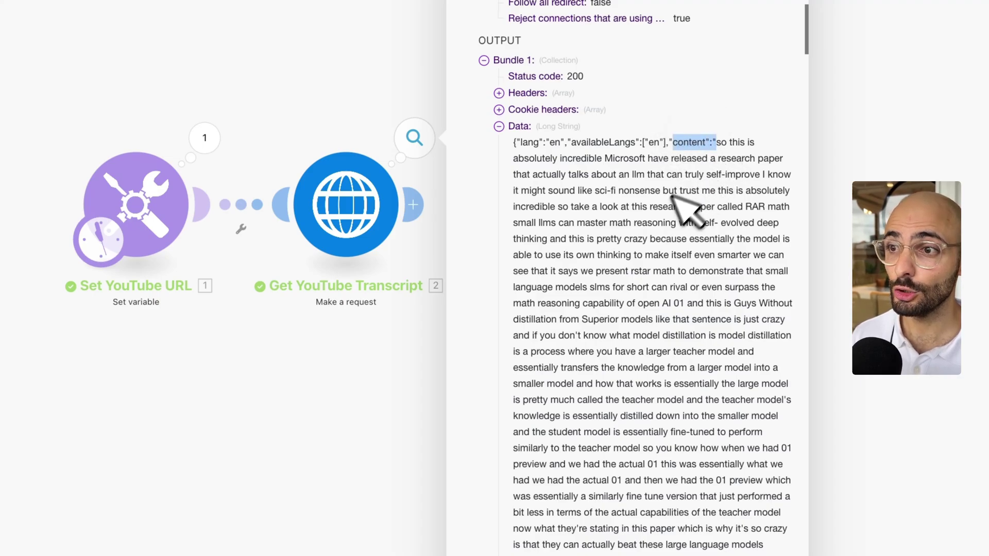
# Set Parse response to Yes in the Get YouTube Transcript module and close its settings.
pyautogui.click(438, 249)
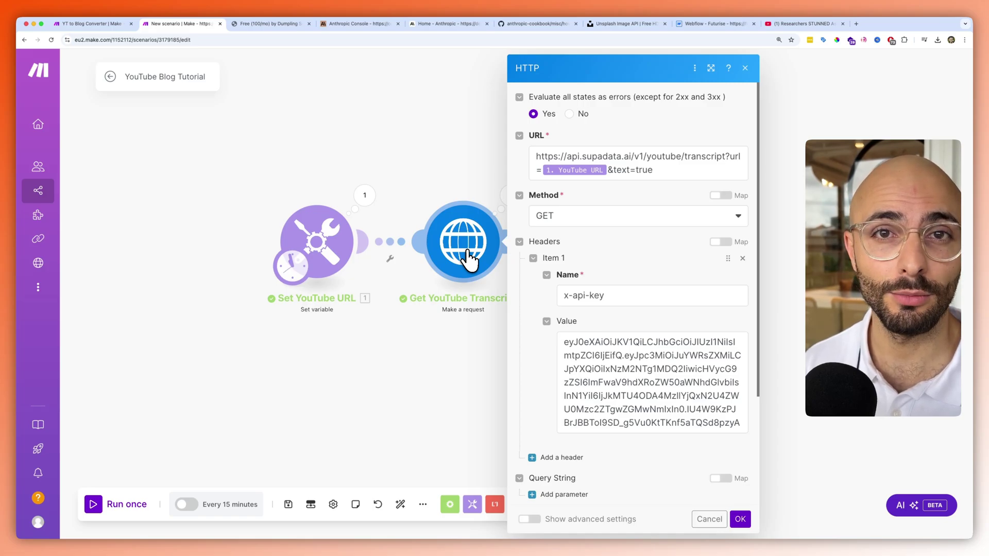
pyautogui.scroll(-5, 640, 283)
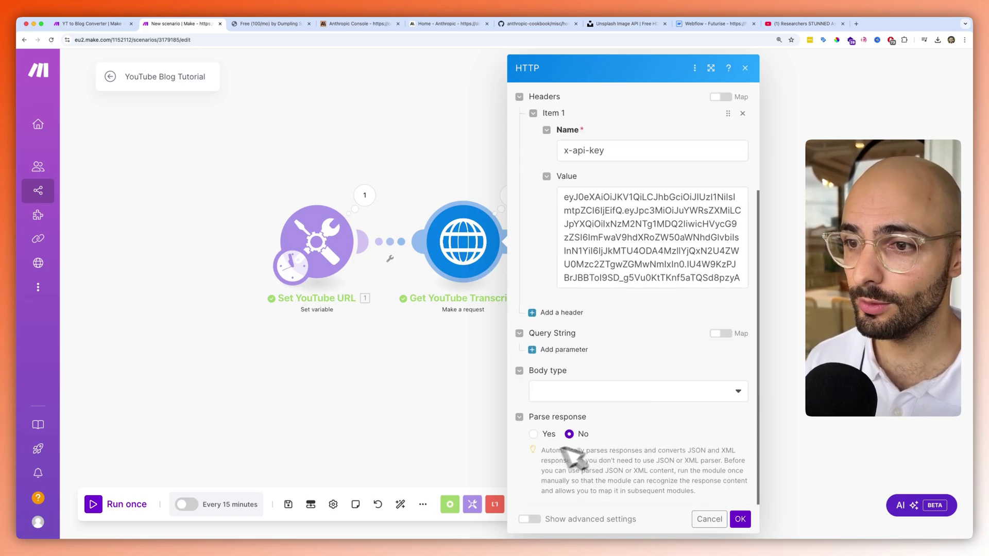
pyautogui.click(535, 434)
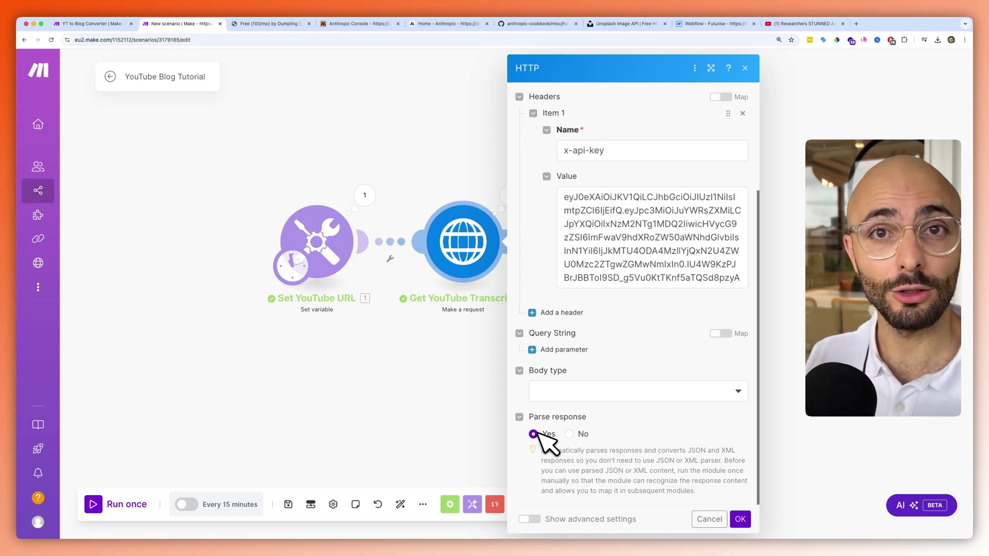
pyautogui.press('Escape')
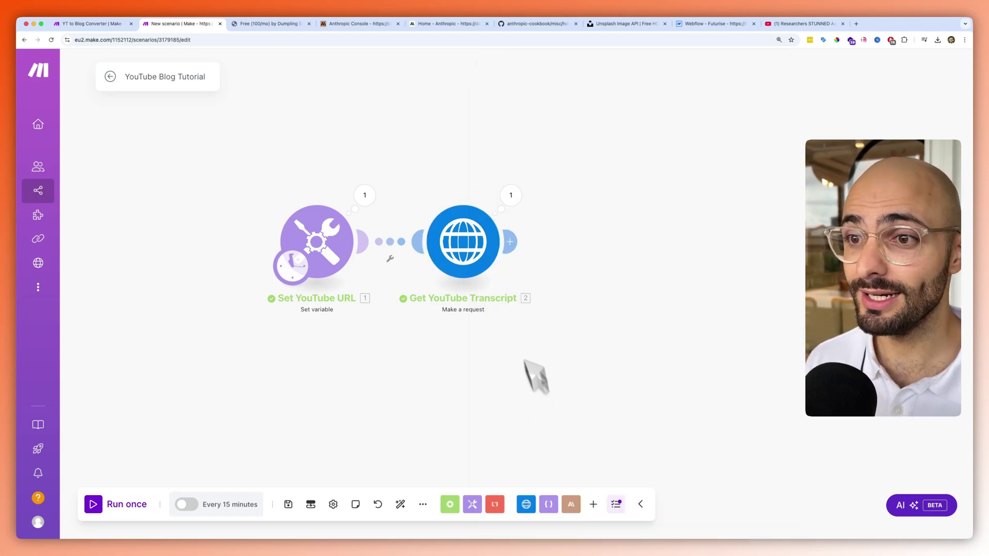
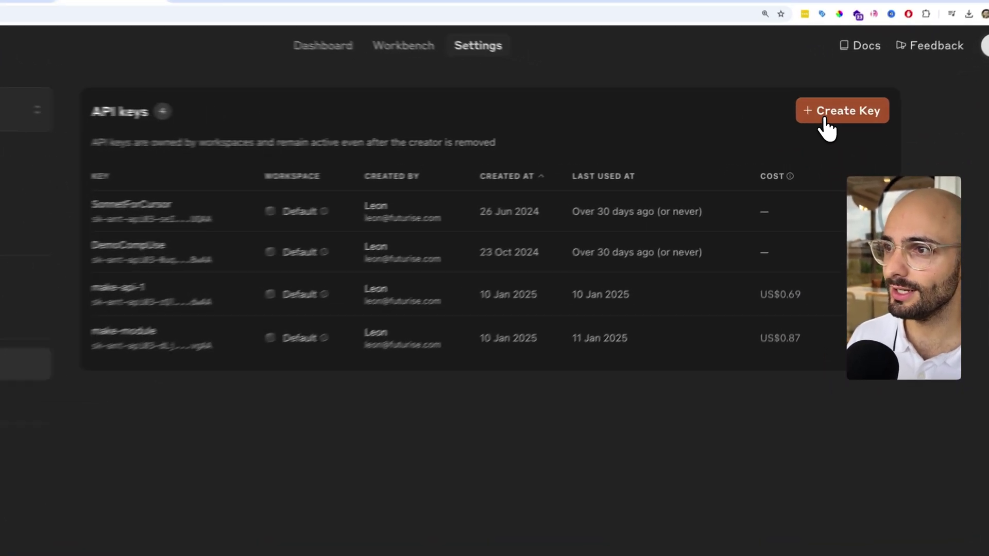
# In the Anthropic Console, create an API key named YouTubeBlogTutorial in the Default workspace and copy it.
pyautogui.click(852, 121)
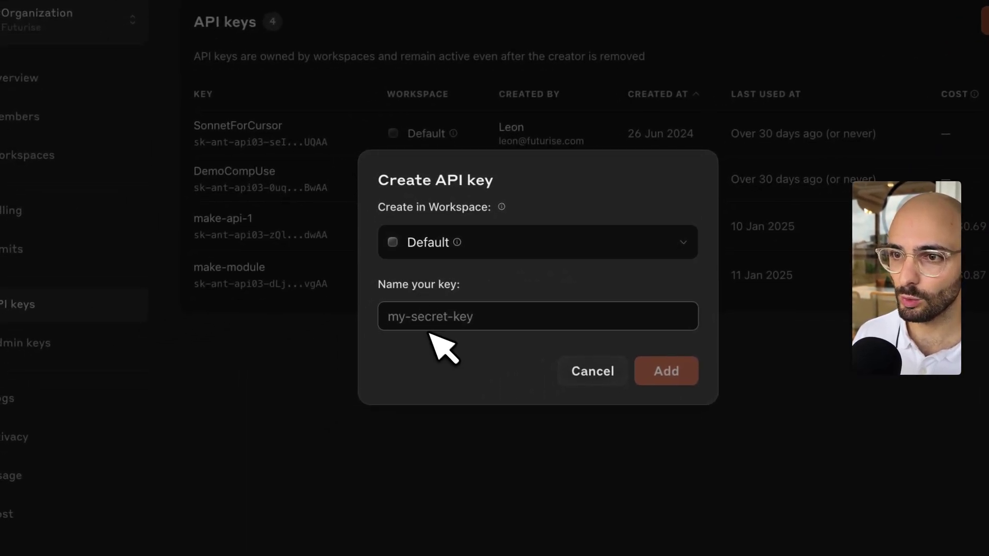
pyautogui.write('YouT')
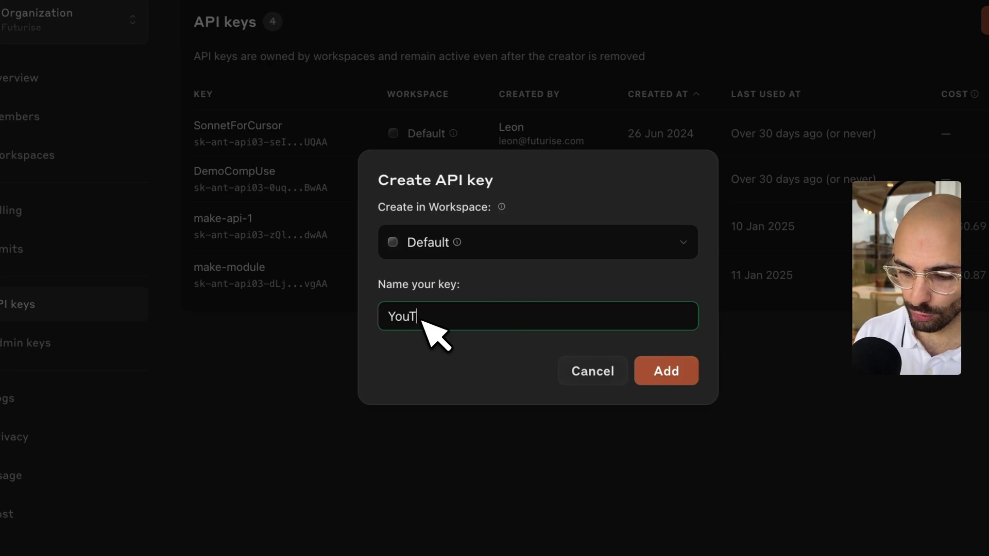
pyautogui.write('ubeBlogTutorial')
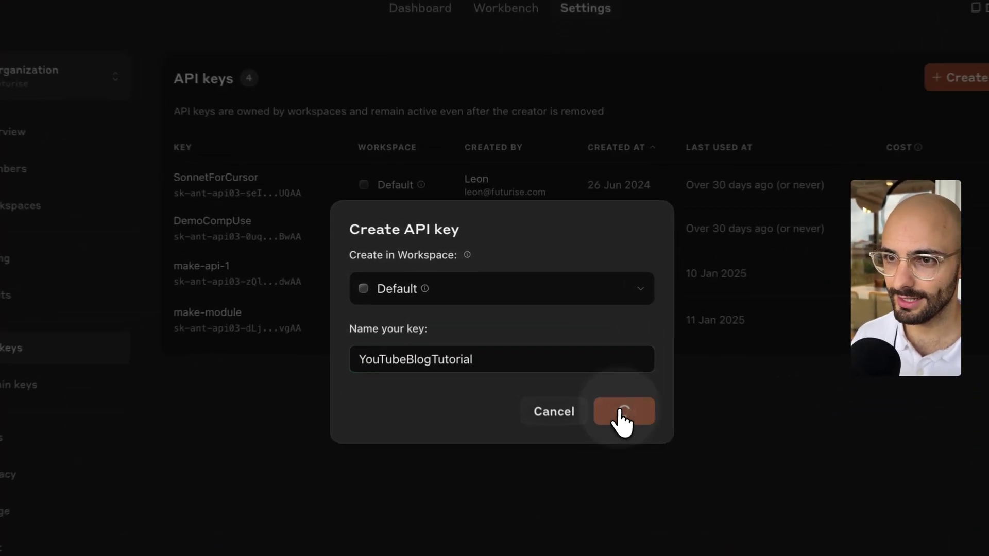
pyautogui.click(584, 359)
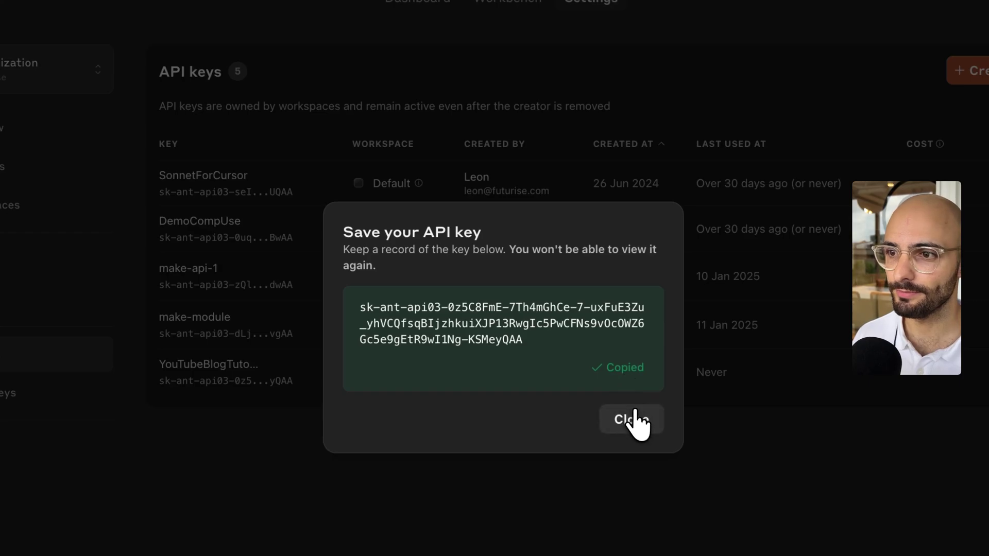
# Return to the Make scenario and paste the copied Anthropic API key into the new Claude connection's API Key field.
pyautogui.click(631, 430)
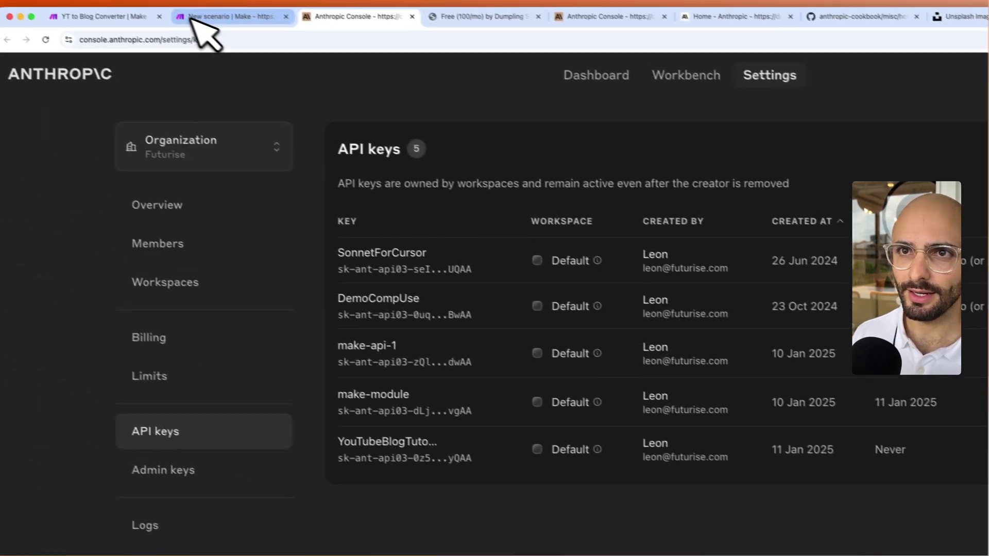
pyautogui.click(181, 30)
pyautogui.click(958, 229)
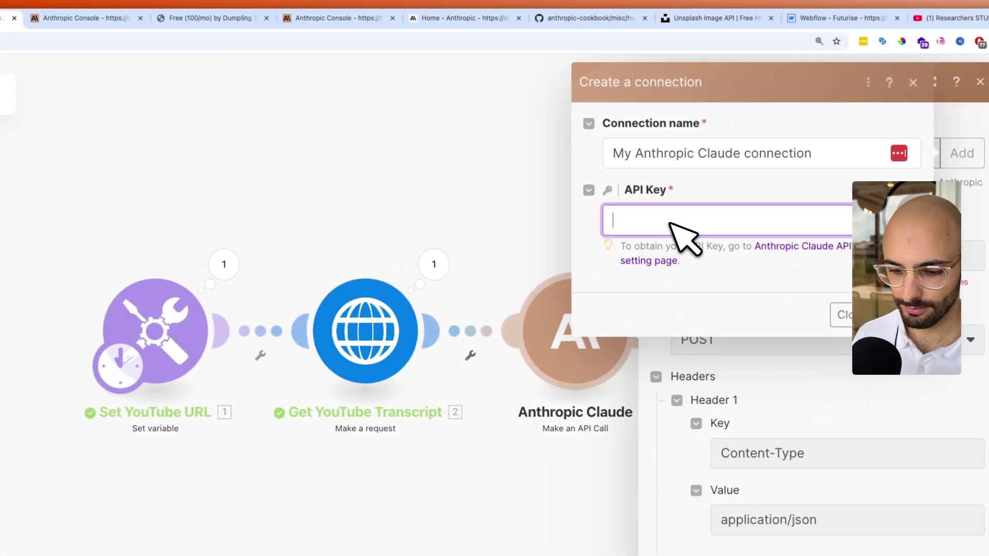
pyautogui.press('super+v')
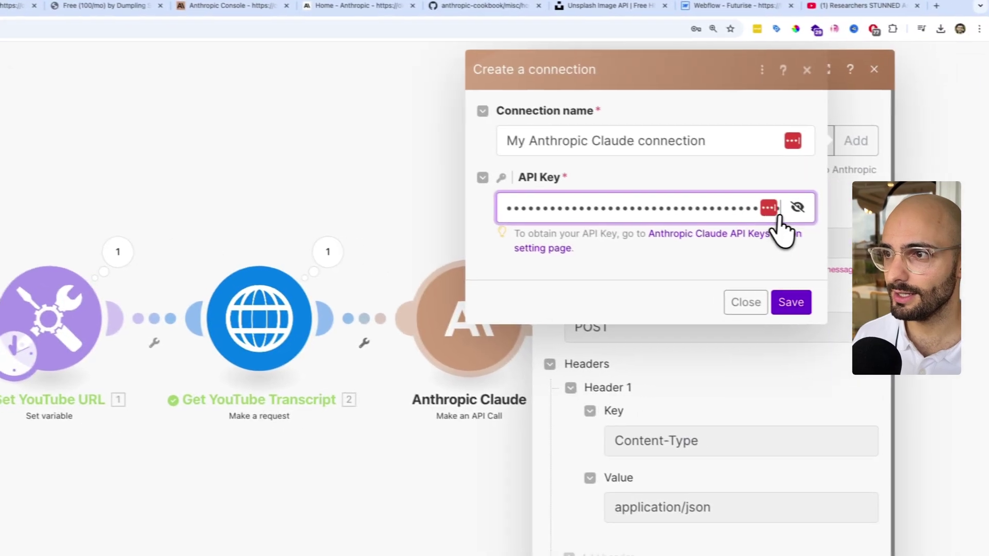
pyautogui.click(900, 219)
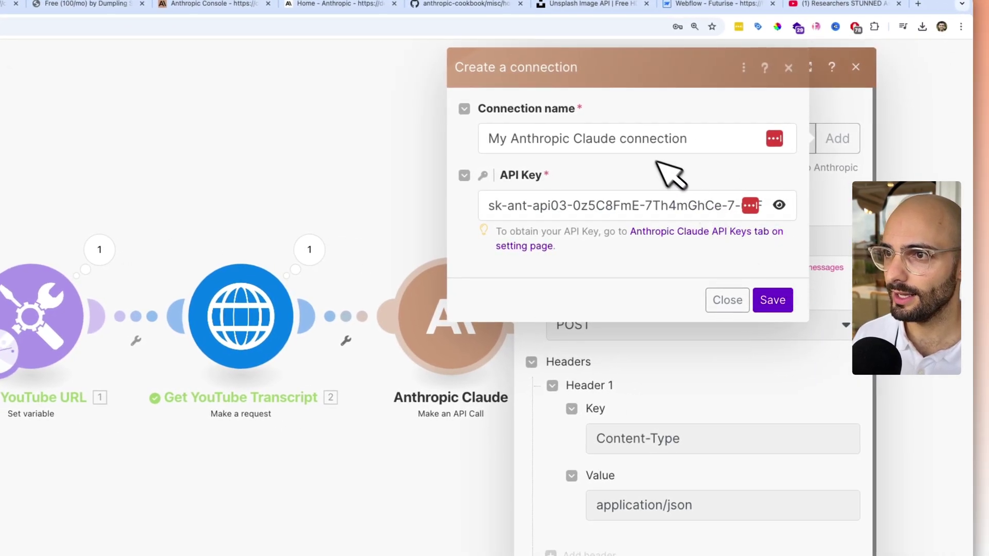
# Name the connection YT Blog Tut, save it and select it in the Anthropic Claude module.
pyautogui.click(643, 148)
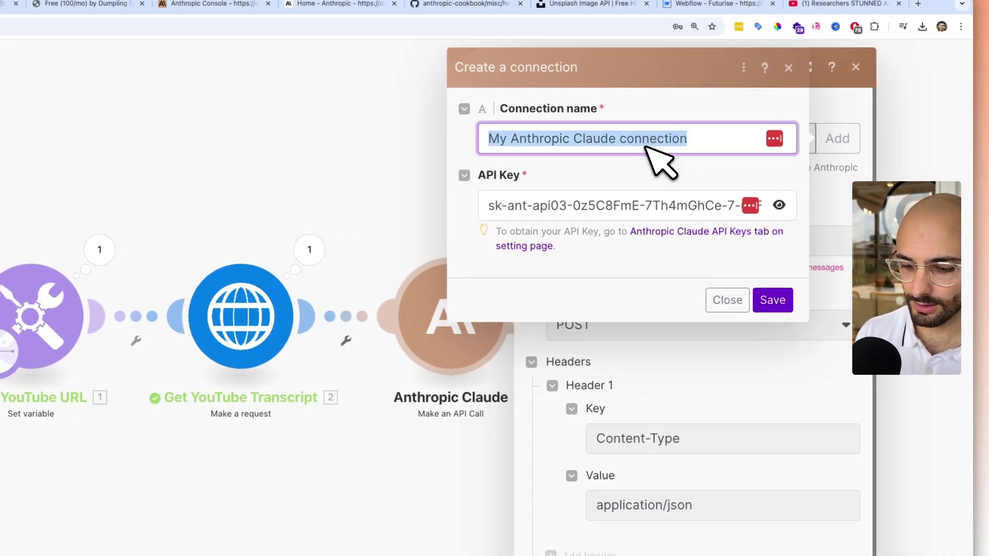
pyautogui.write('YT Blog Tu')
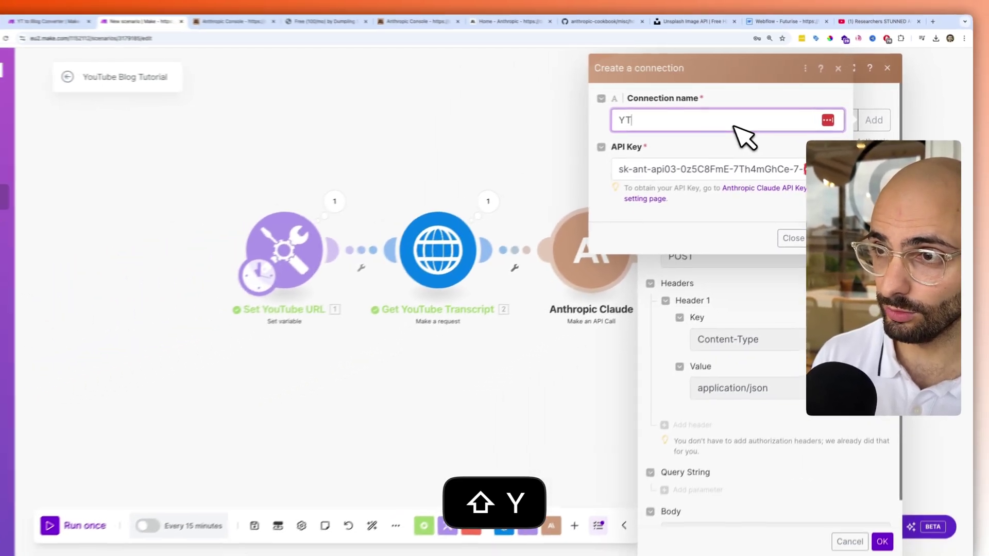
pyautogui.write('t')
pyautogui.press('Return')
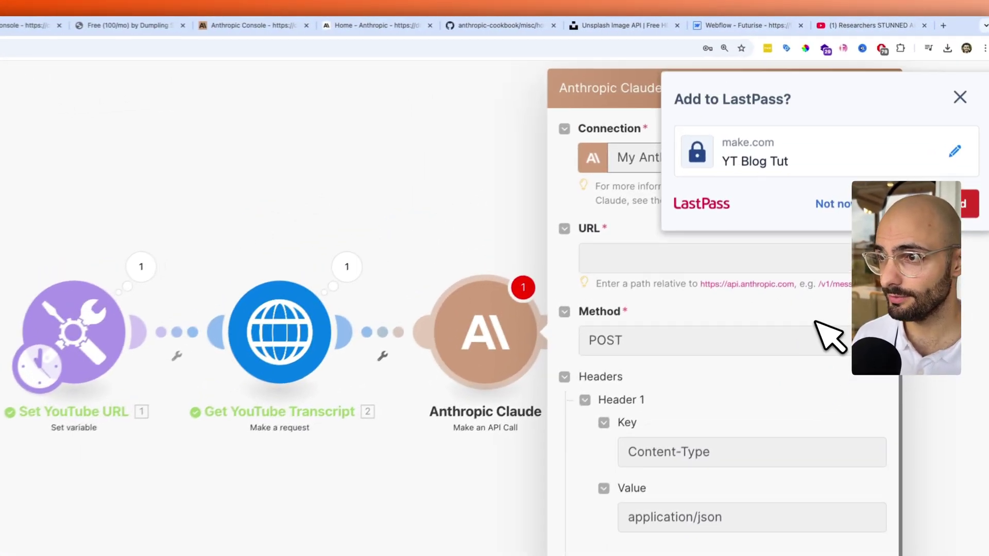
pyautogui.click(793, 121)
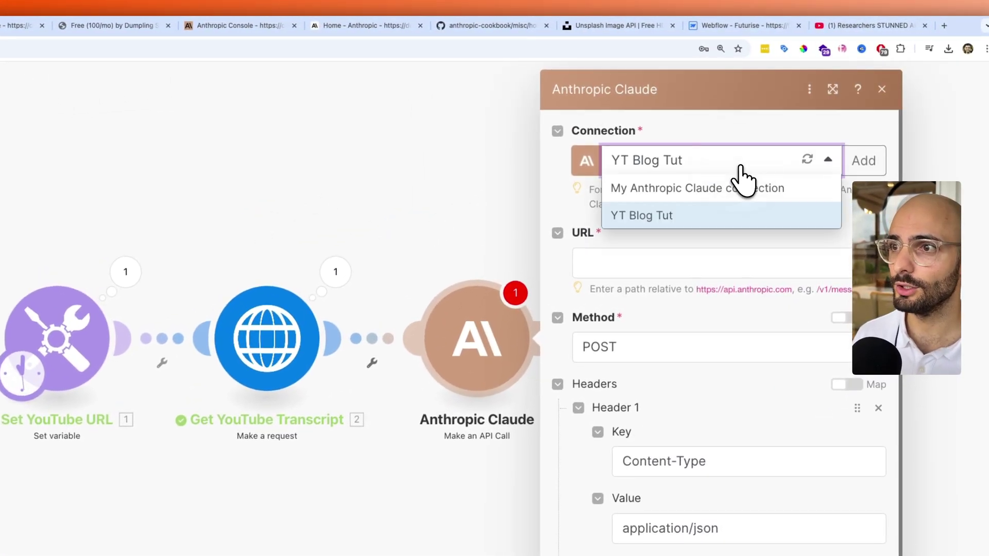
pyautogui.click(672, 227)
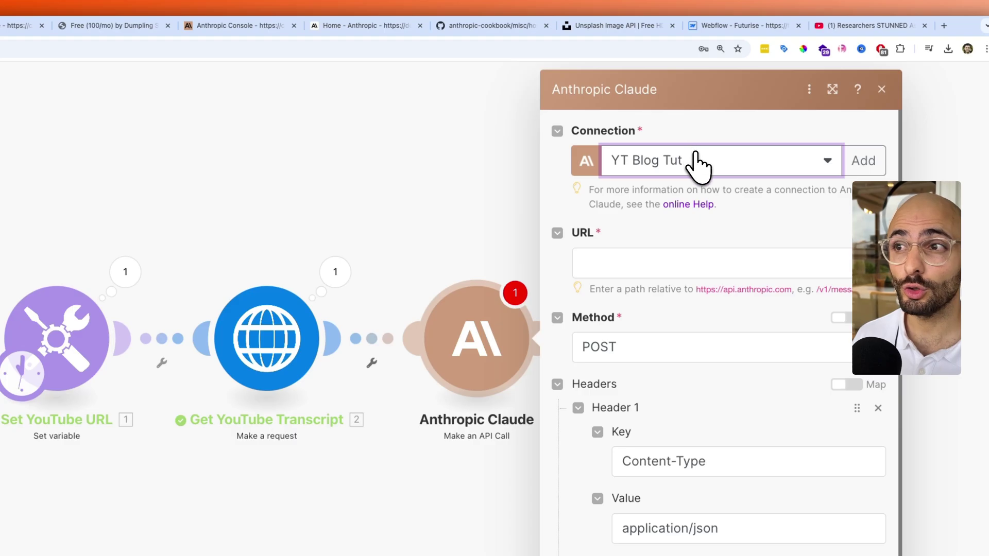
# Check the organization's Billing settings in the Anthropic Console.
pyautogui.click(20, 25)
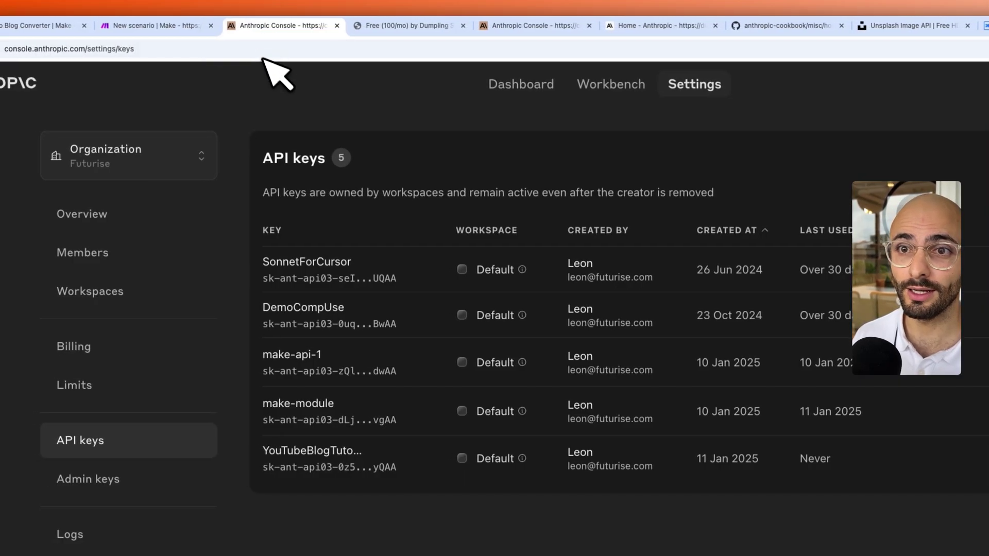
pyautogui.click(124, 343)
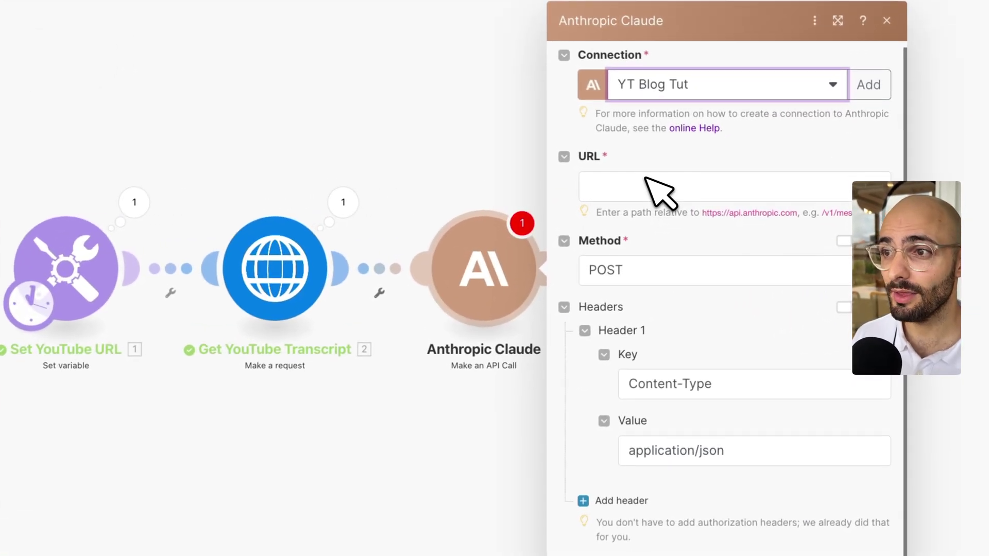
# In the Anthropic documentation, search for messages and open the Messages API reference page.
pyautogui.click(734, 192)
pyautogui.click(766, 164)
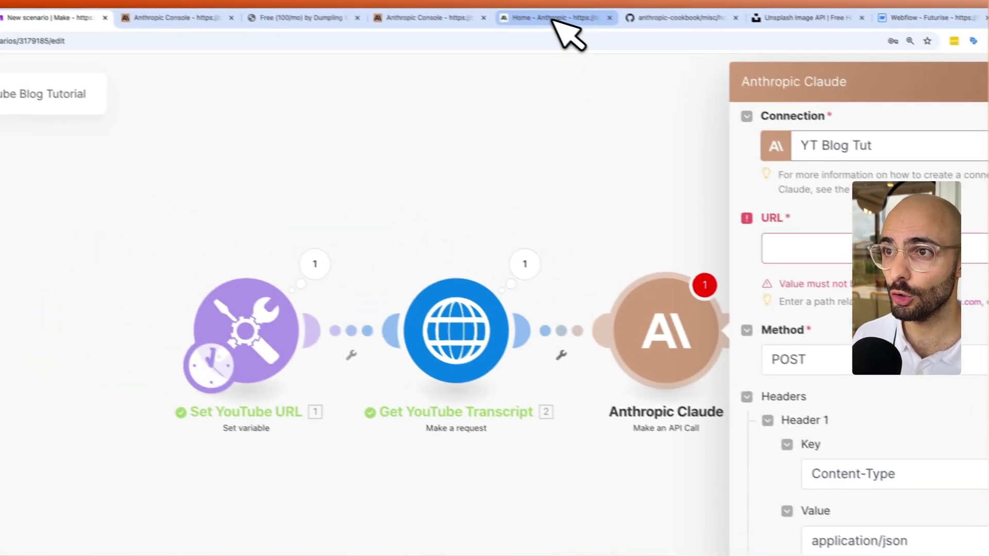
pyautogui.click(568, 24)
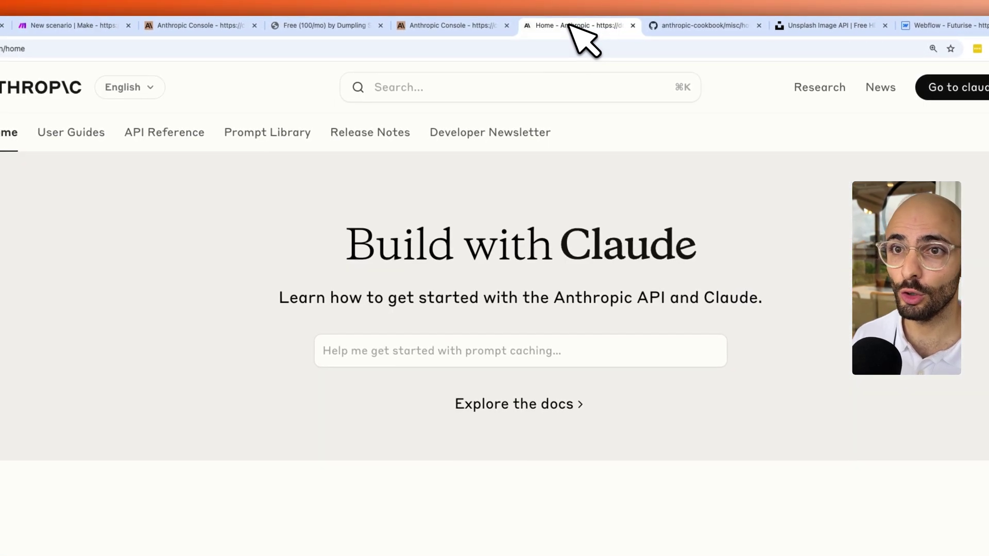
pyautogui.click(176, 49)
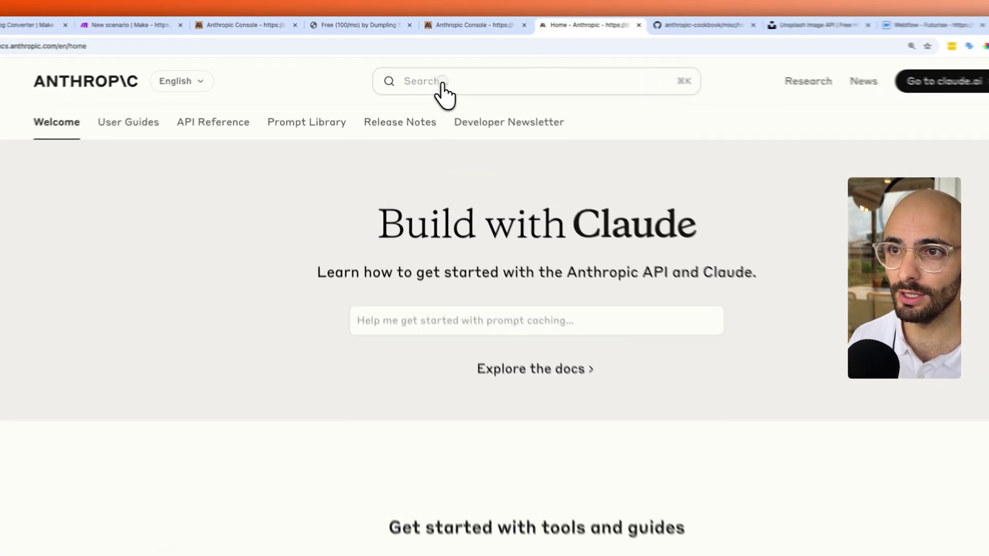
pyautogui.click(420, 69)
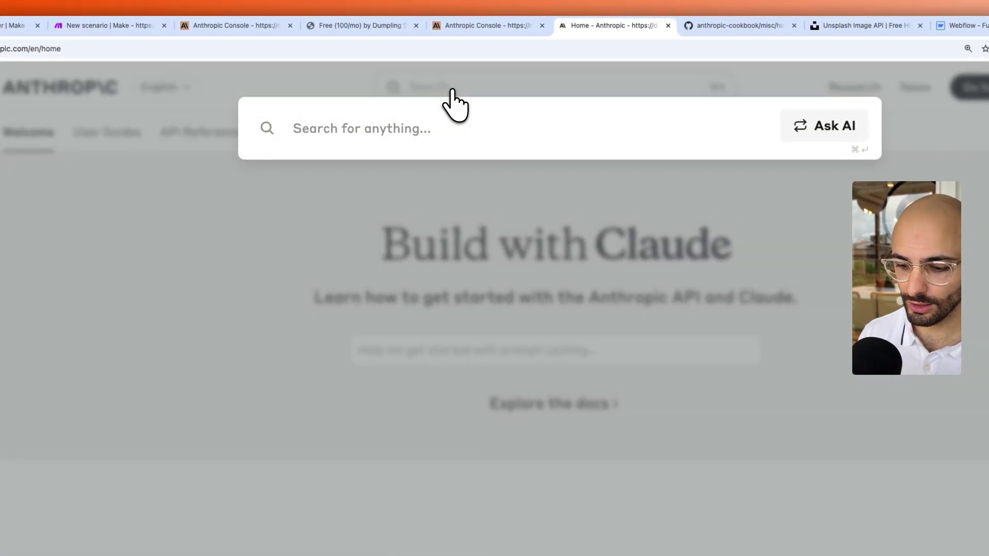
pyautogui.write('messages')
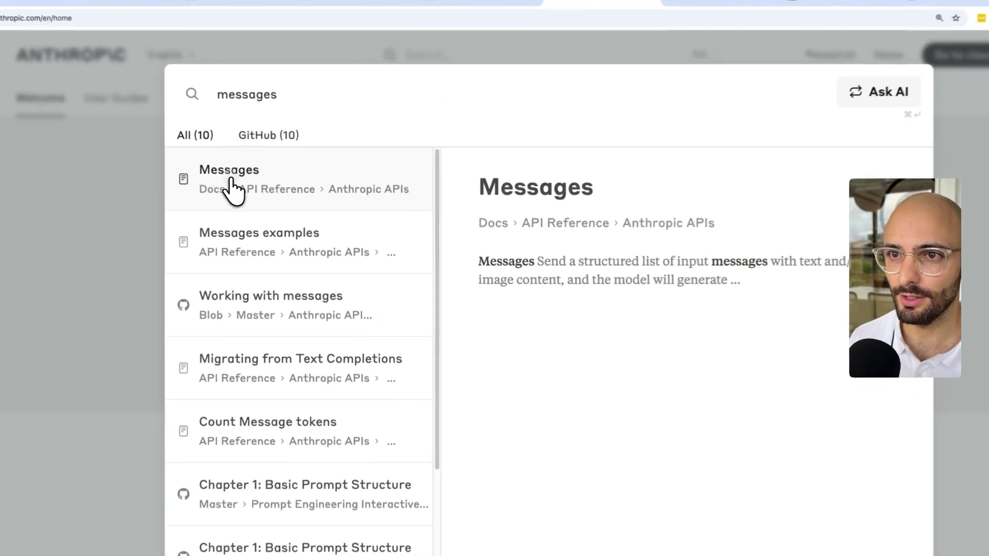
pyautogui.click(225, 177)
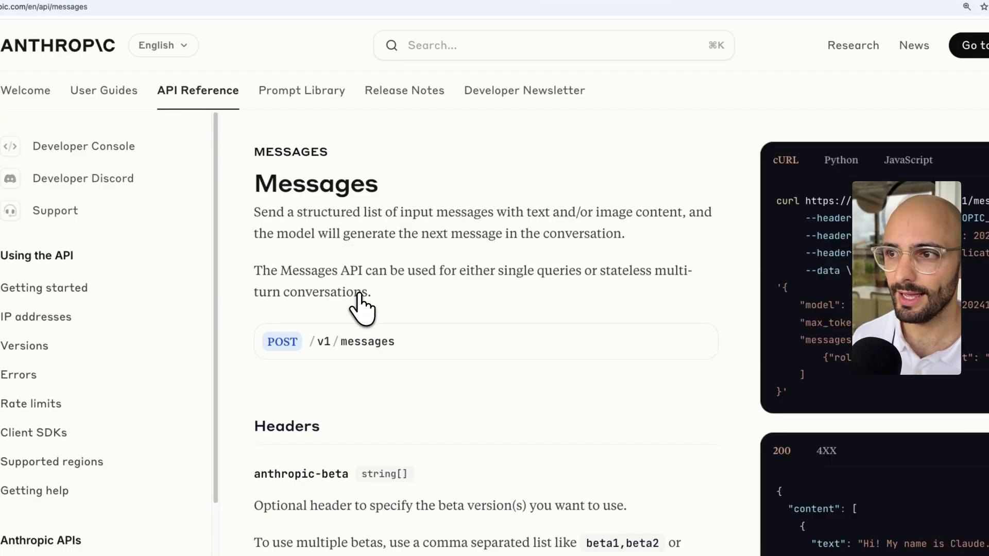
# Examine the cURL example on the Messages page and compare it with the Claude module's Method and header fields in Make.
pyautogui.moveTo(821, 340); pyautogui.dragTo(826, 359)
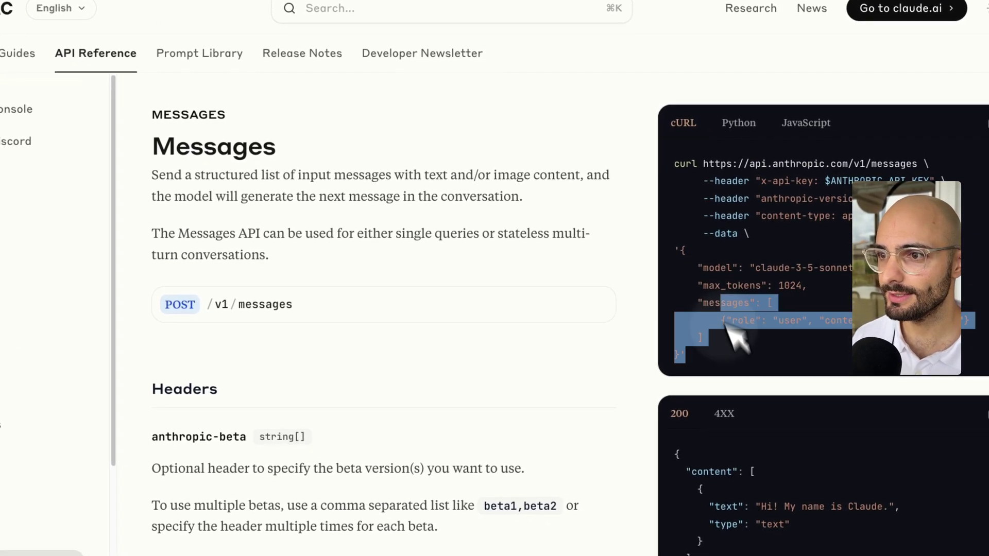
pyautogui.moveTo(726, 321); pyautogui.dragTo(695, 167)
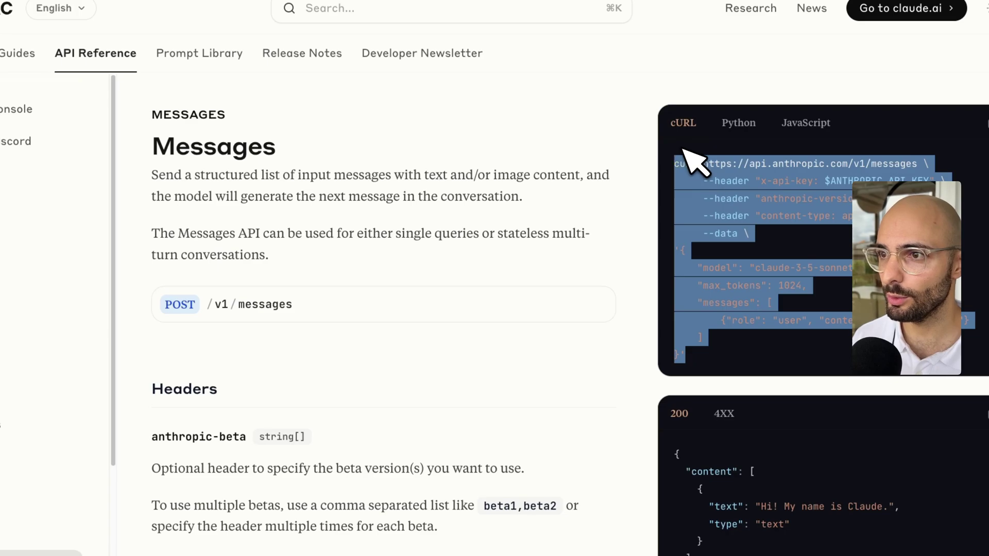
pyautogui.click(712, 183)
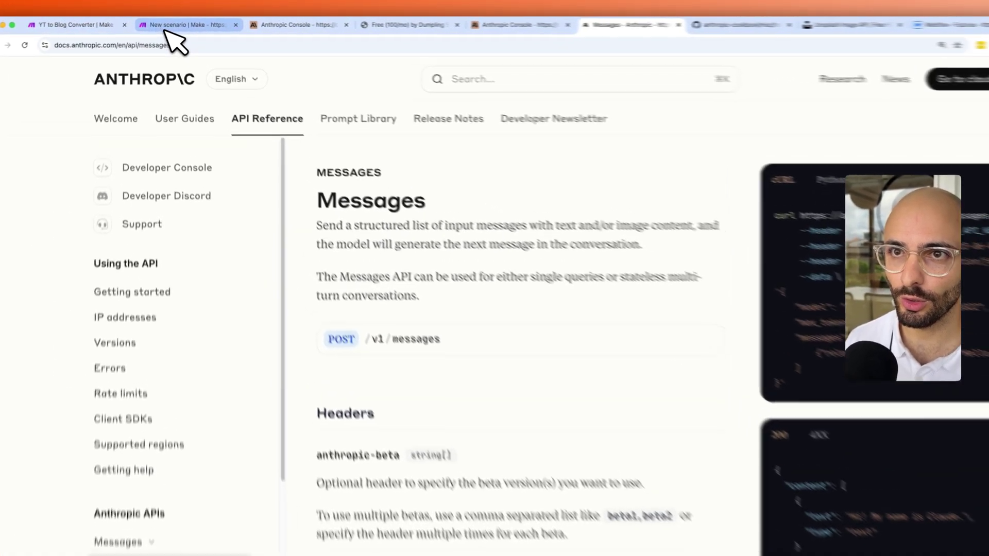
pyautogui.click(166, 24)
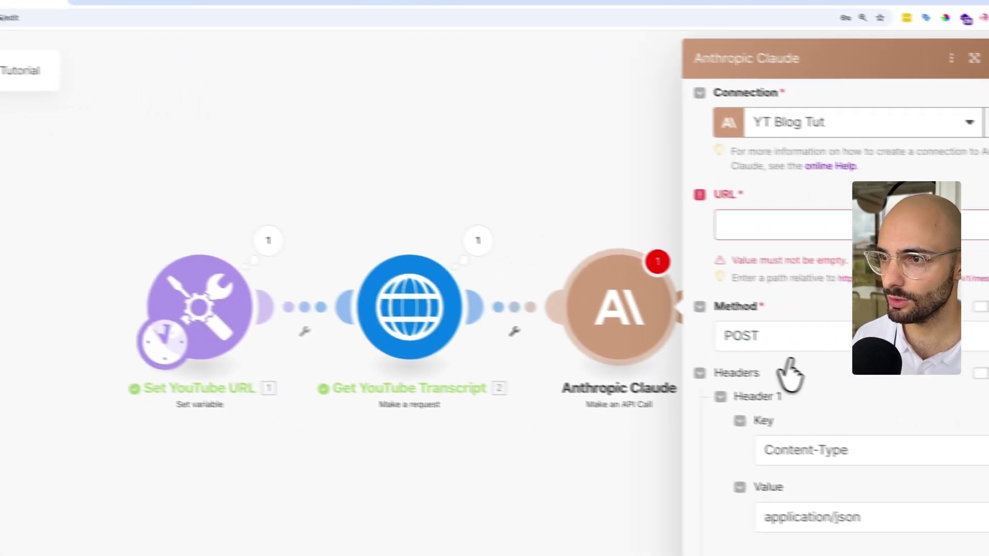
pyautogui.click(713, 349)
pyautogui.click(693, 384)
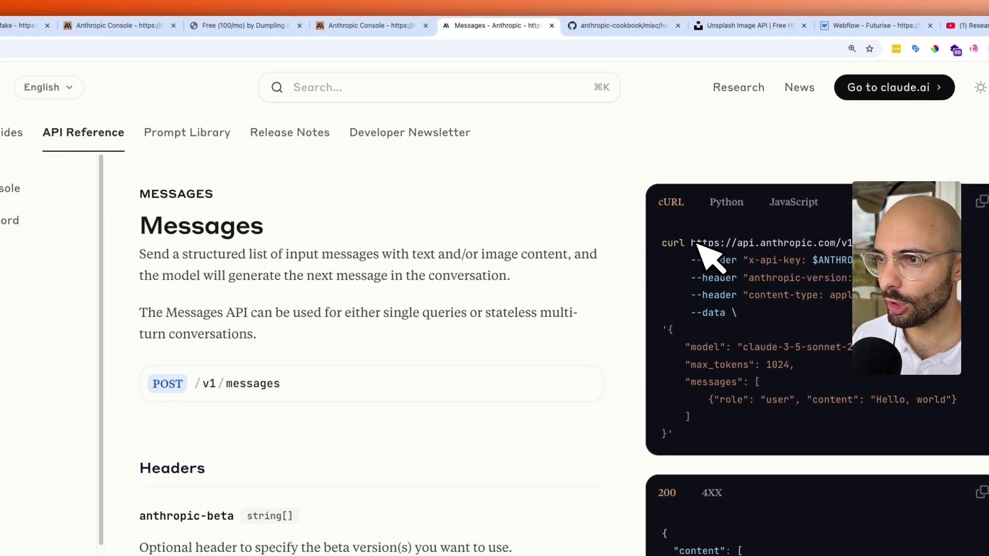
pyautogui.moveTo(692, 245); pyautogui.dragTo(905, 246)
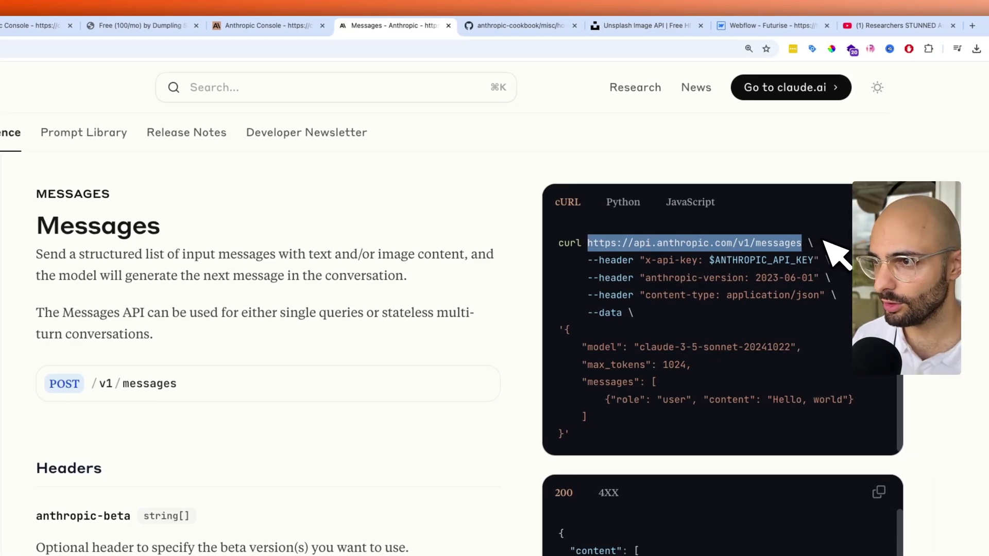
pyautogui.rightClick(620, 247)
pyautogui.click(638, 269)
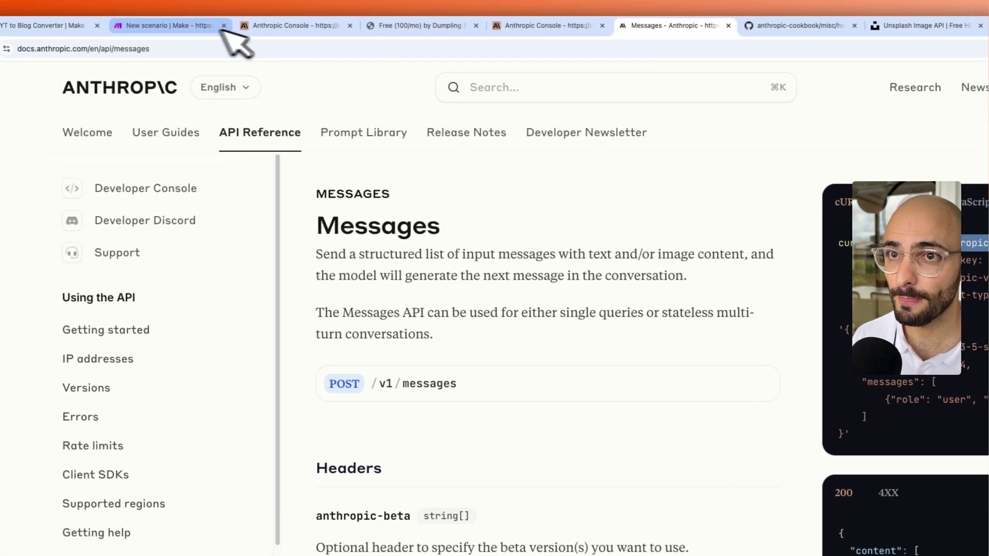
pyautogui.click(221, 27)
pyautogui.click(731, 214)
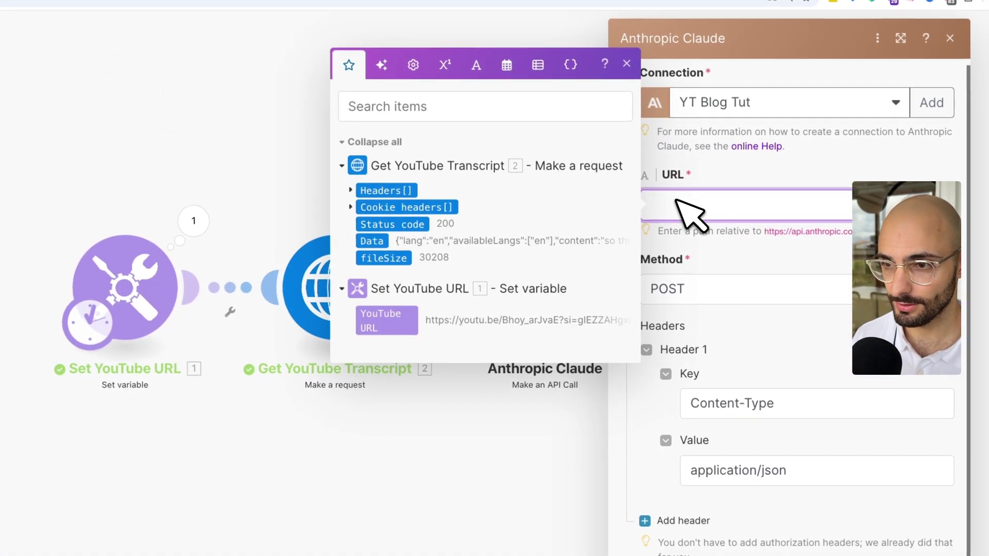
pyautogui.press('super+v')
pyautogui.click(797, 175)
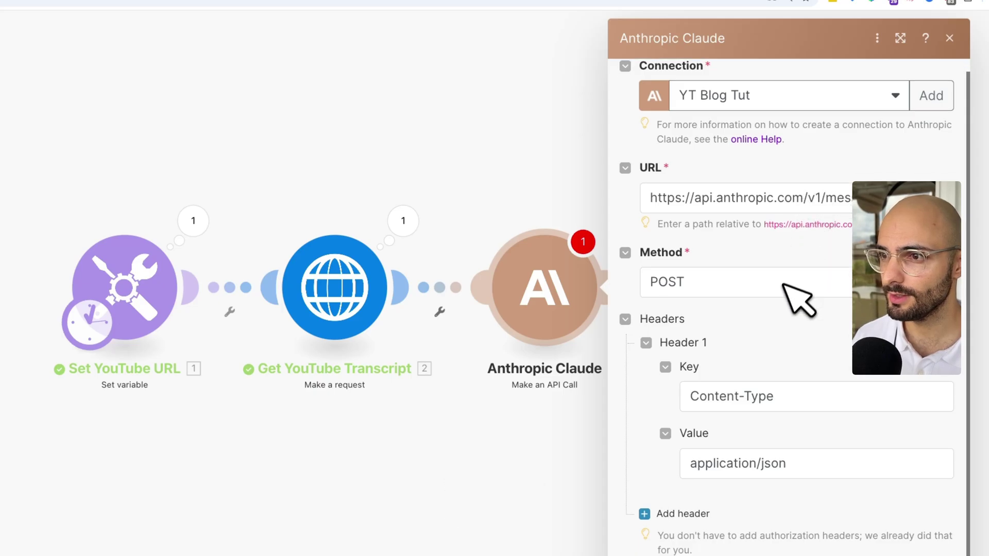
# Add a second header to the Claude module with the key anthropic-version, copied from the documentation's cURL example.
pyautogui.scroll(-1, 790, 291)
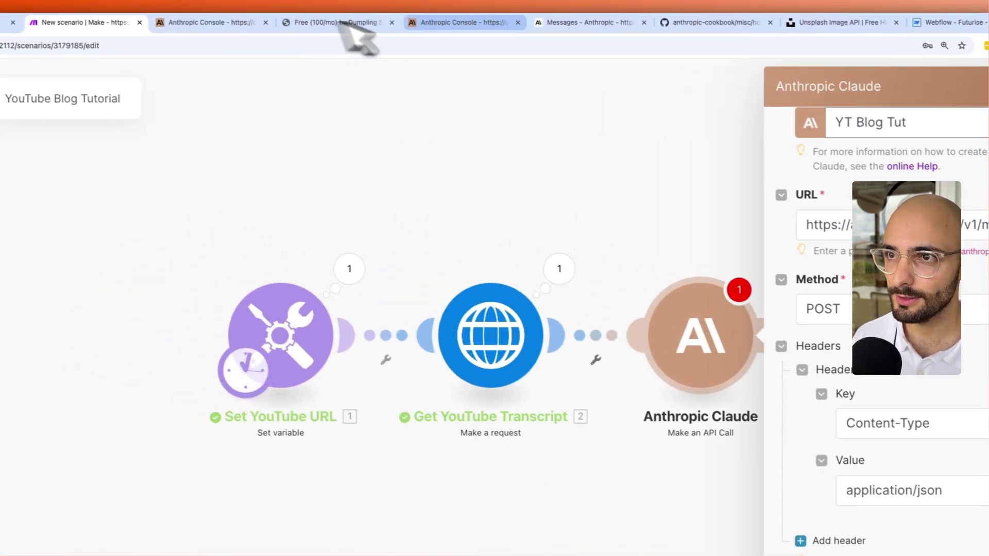
pyautogui.click(585, 29)
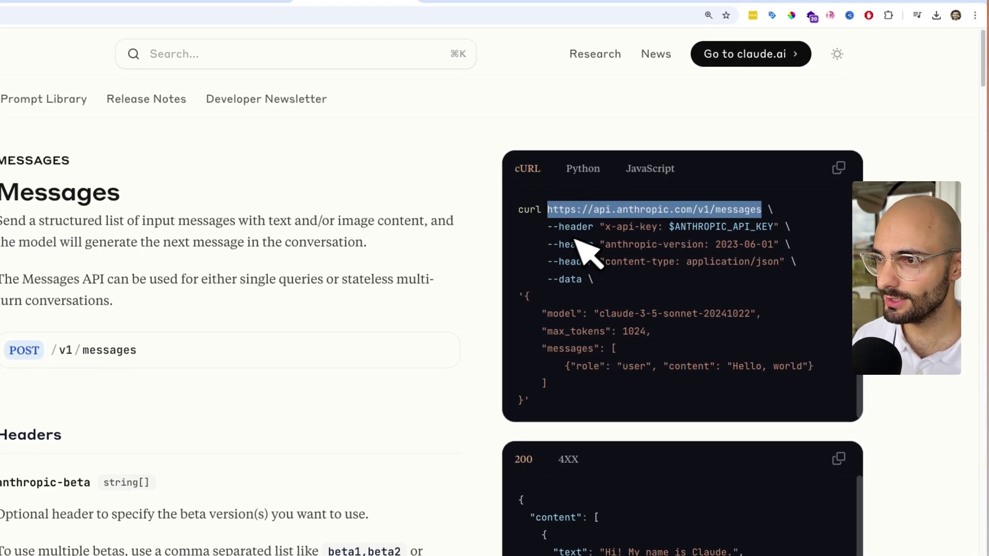
pyautogui.moveTo(771, 257); pyautogui.dragTo(829, 256)
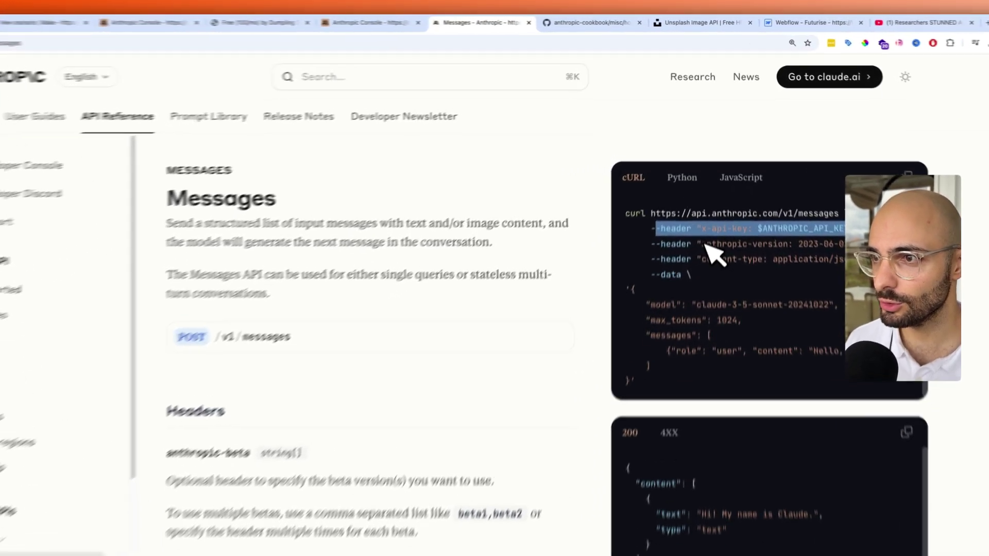
pyautogui.moveTo(708, 200); pyautogui.dragTo(777, 201)
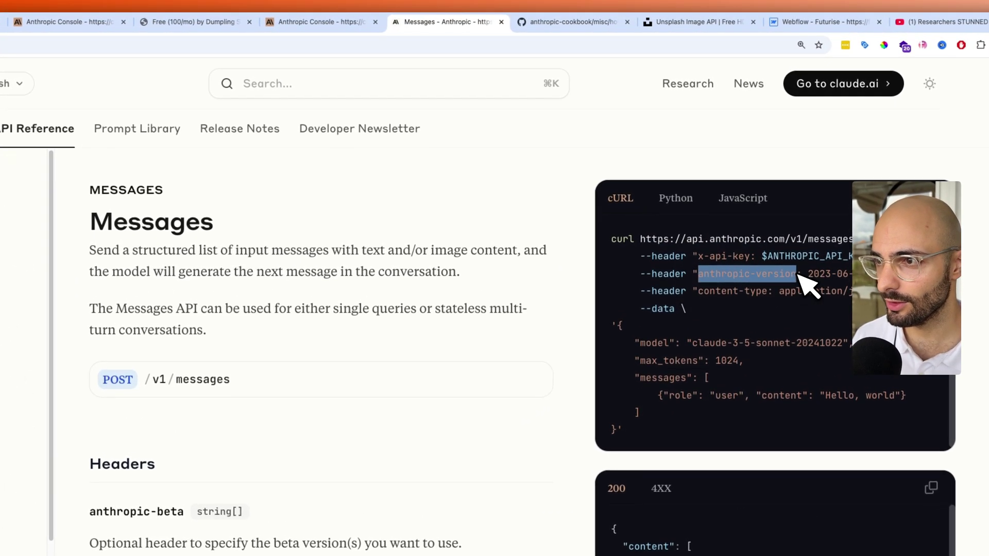
pyautogui.rightClick(757, 276)
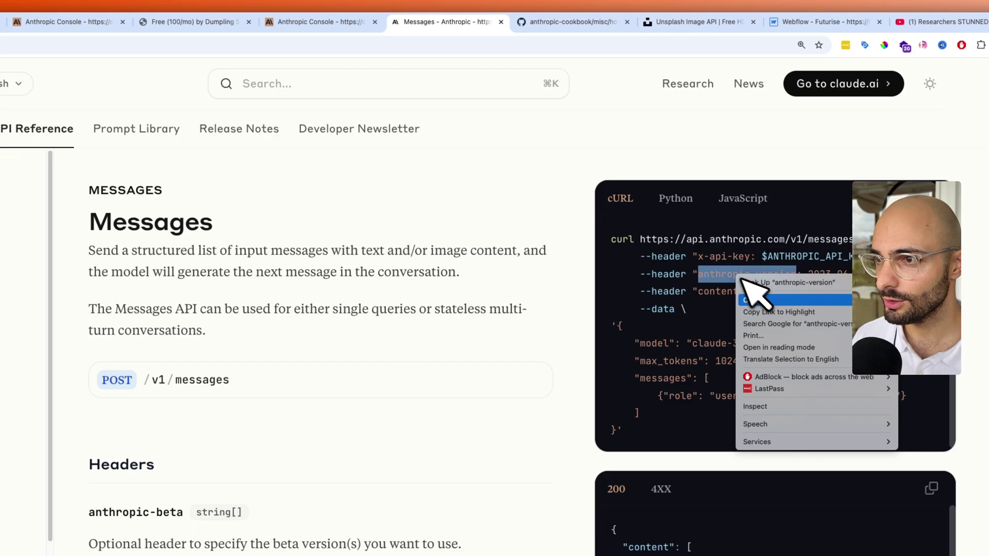
pyautogui.click(765, 298)
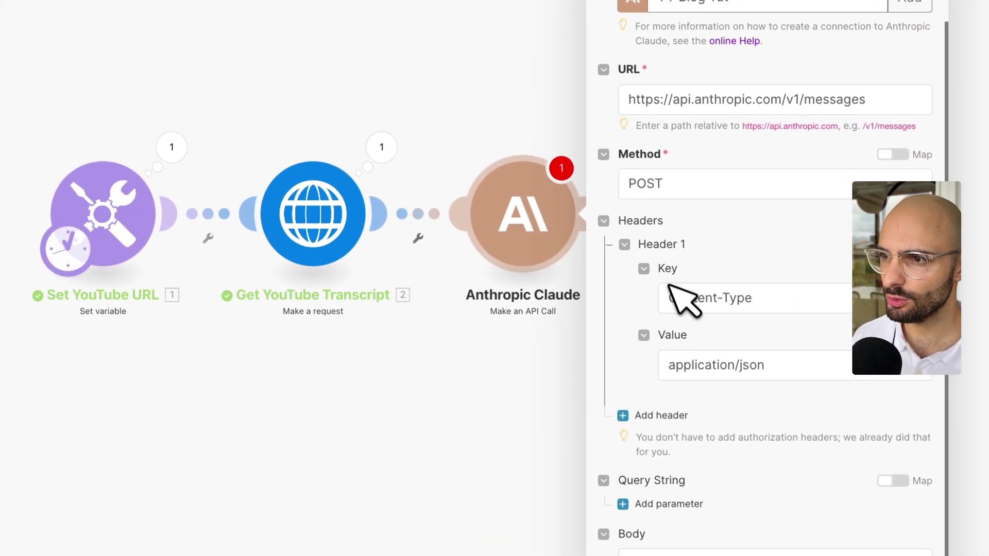
pyautogui.click(634, 421)
pyautogui.click(687, 460)
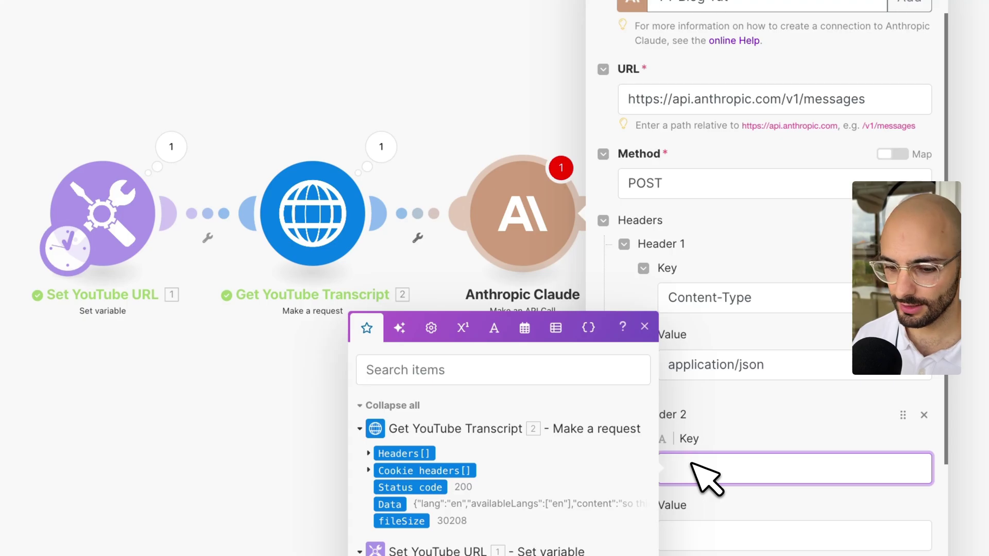
pyautogui.press('super+v')
pyautogui.scroll(-3, 747, 453)
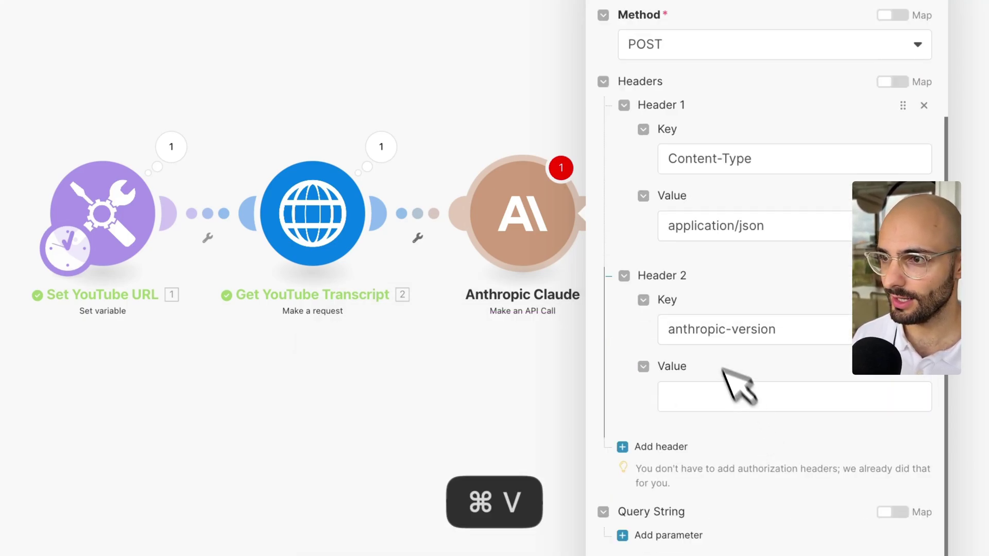
# Set the anthropic-version header's value in the Claude module to 2023-06-01, copied from the documentation's cURL example.
pyautogui.click(424, 21)
pyautogui.click(572, 22)
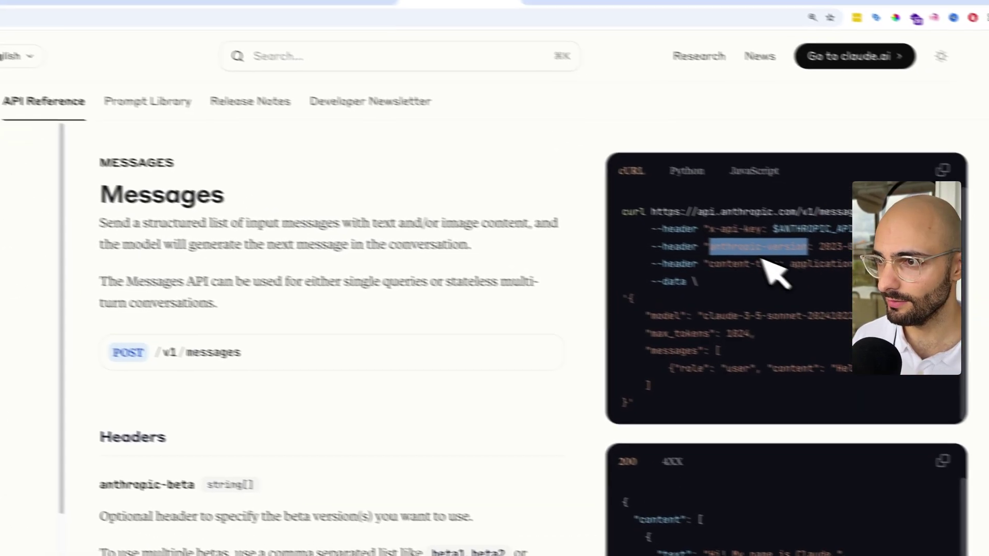
pyautogui.moveTo(819, 246); pyautogui.dragTo(850, 247)
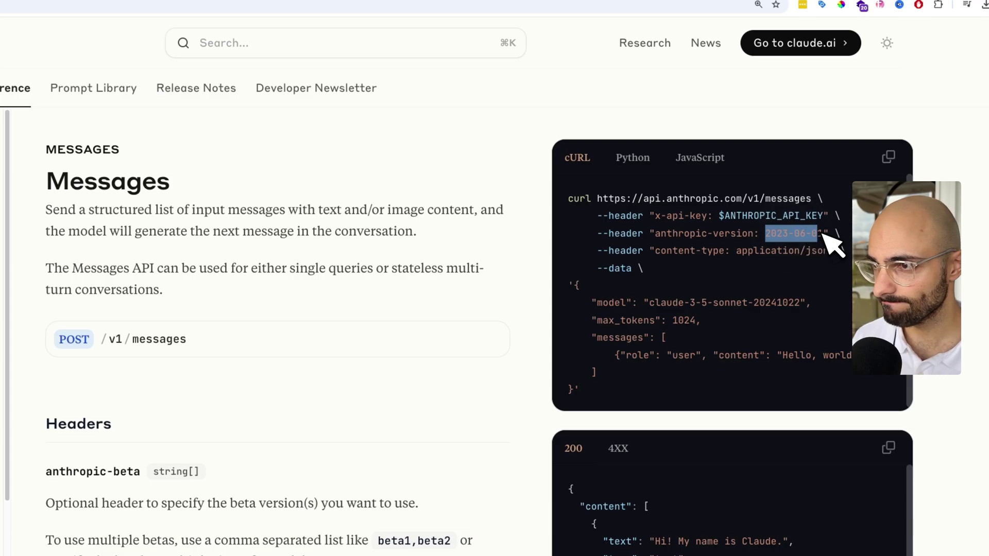
pyautogui.rightClick(815, 236)
pyautogui.click(822, 259)
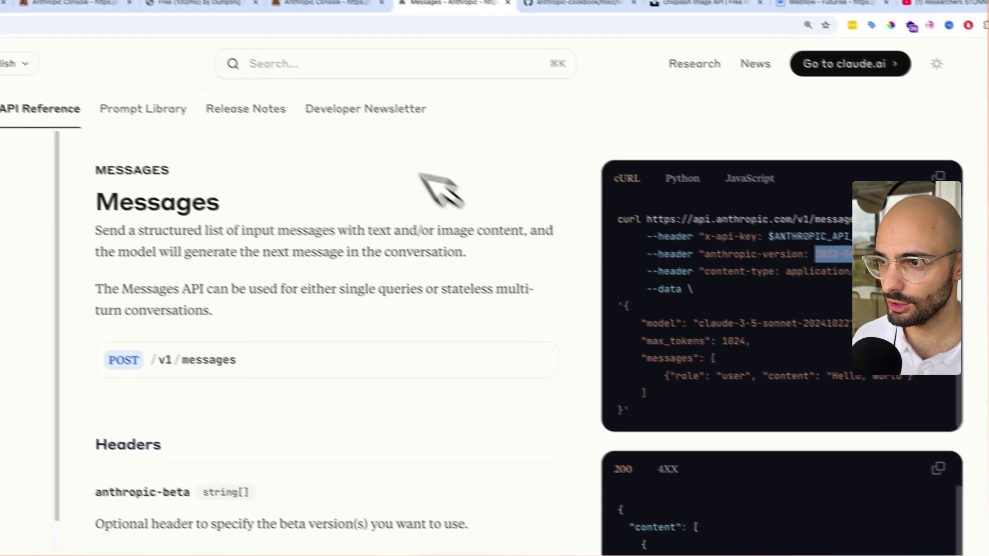
pyautogui.click(184, 31)
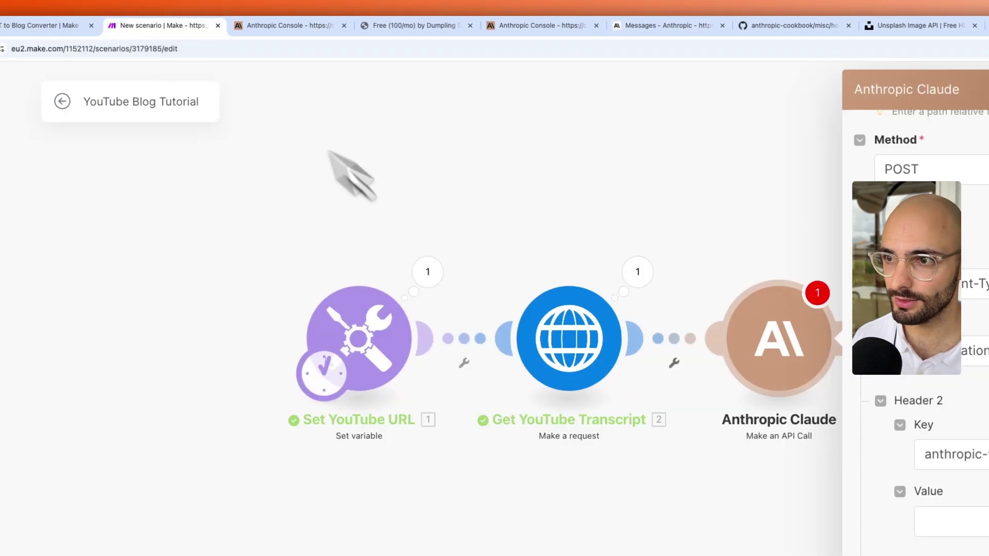
pyautogui.click(702, 389)
pyautogui.rightClick(701, 396)
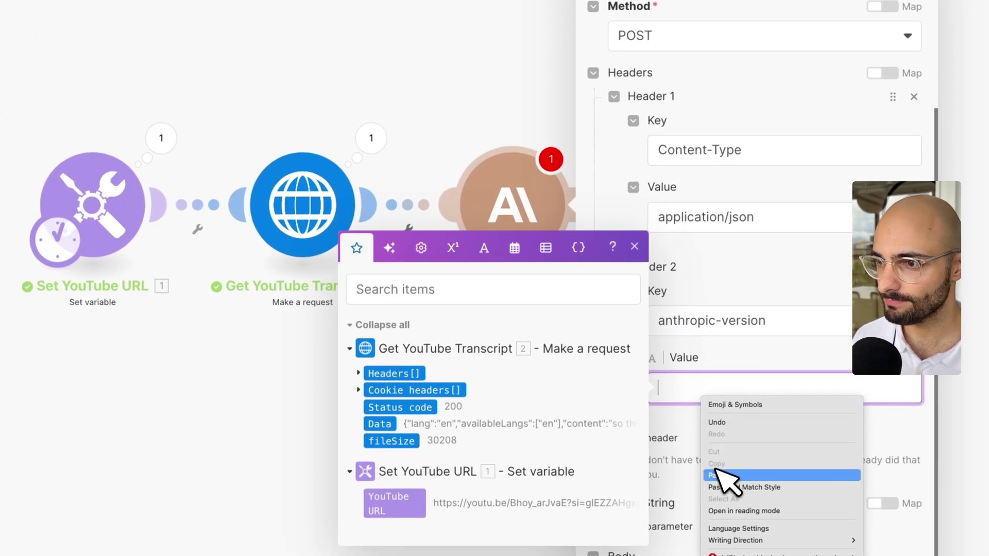
pyautogui.click(717, 475)
pyautogui.click(695, 418)
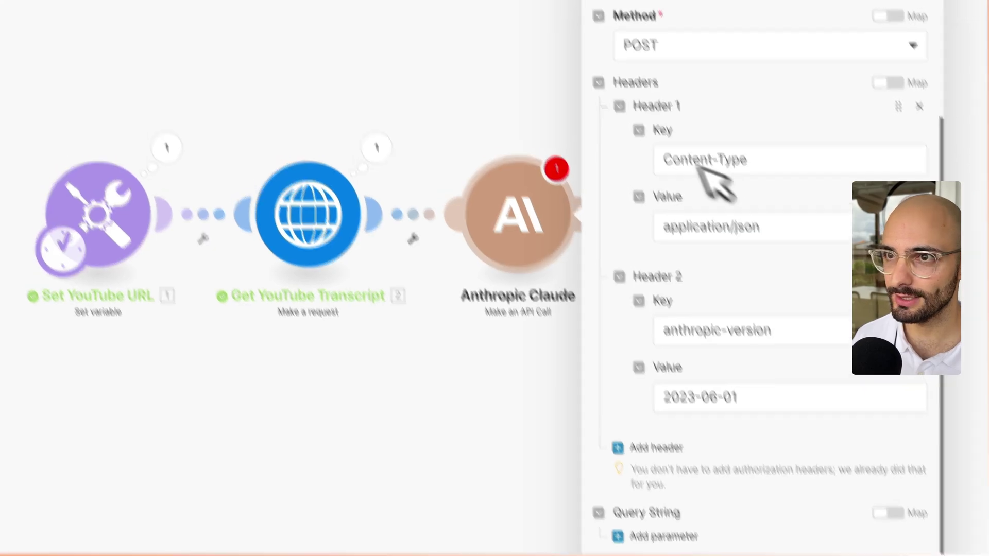
# Copy the JSON data block from the documentation's cURL example into the Claude module's Body field in Make and save the module settings.
pyautogui.click(482, 12)
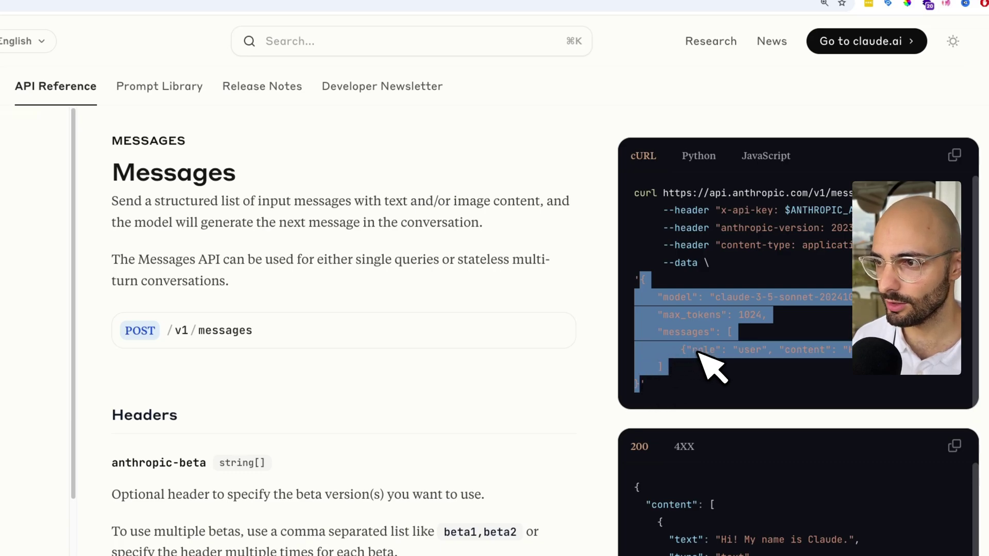
pyautogui.rightClick(693, 309)
pyautogui.click(721, 334)
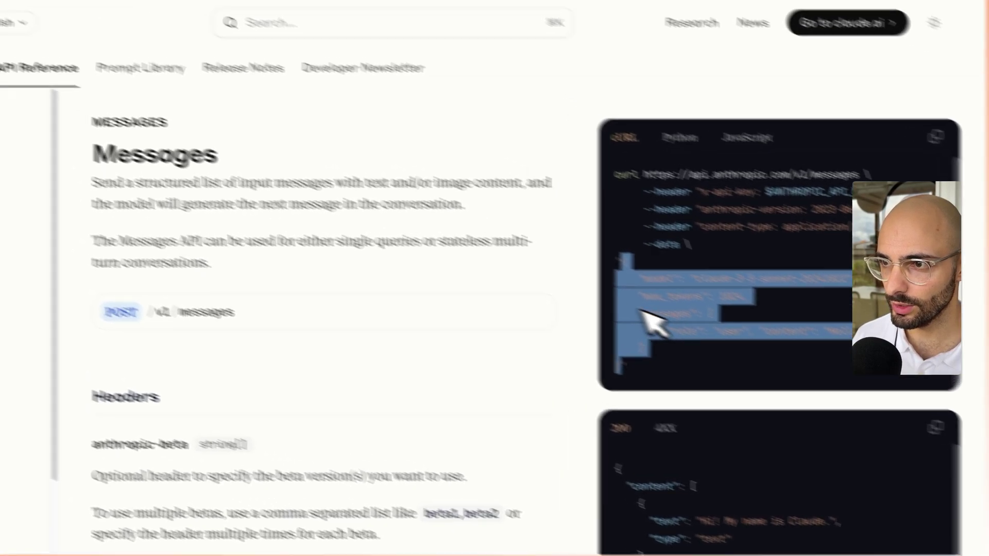
pyautogui.rightClick(549, 271)
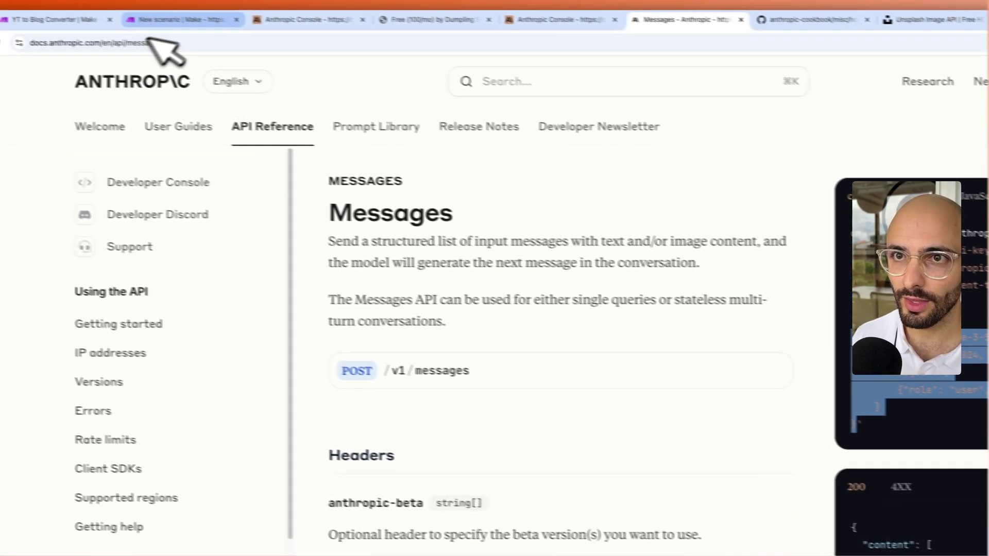
pyautogui.click(214, 31)
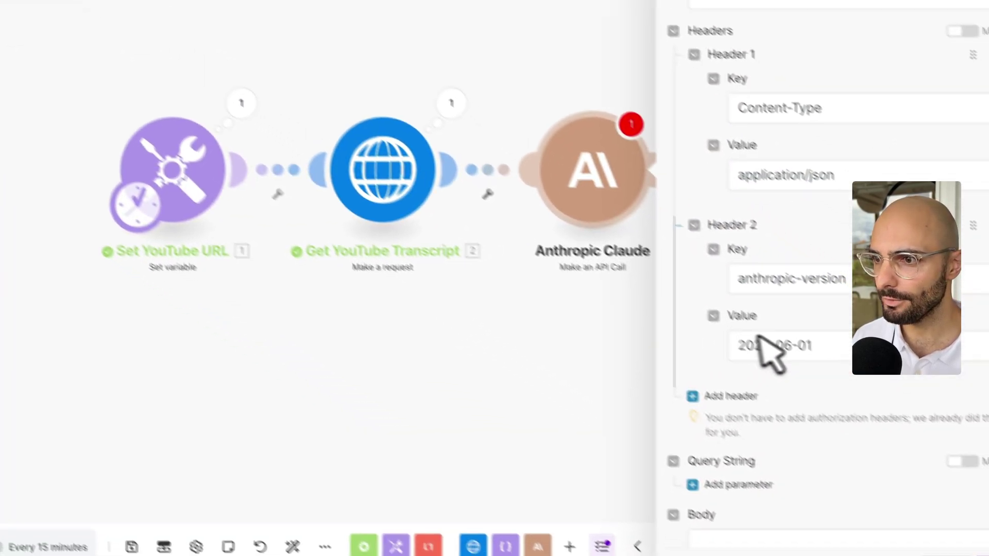
pyautogui.scroll(-1, 761, 332)
pyautogui.click(692, 497)
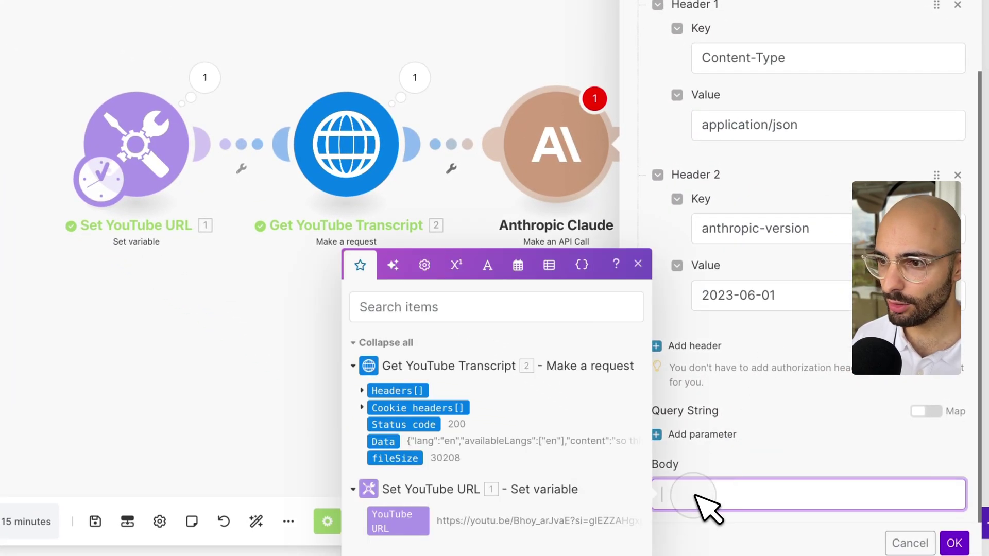
pyautogui.press('super+v')
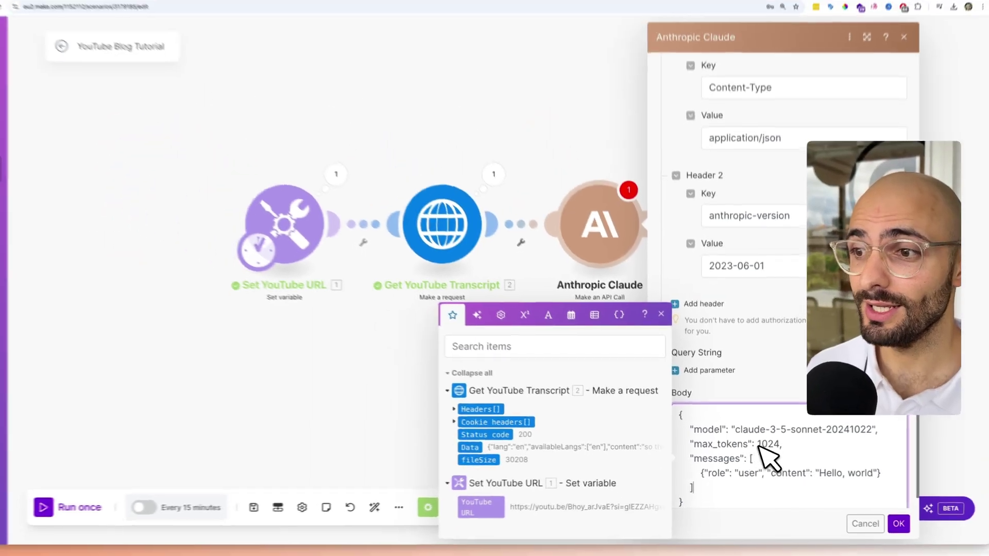
pyautogui.scroll(5, 783, 232)
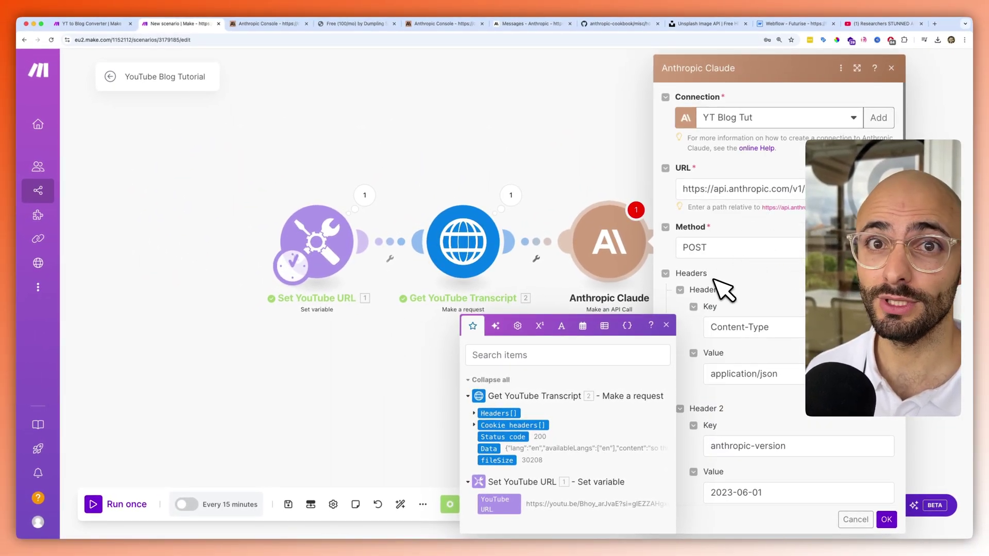
pyautogui.click(885, 518)
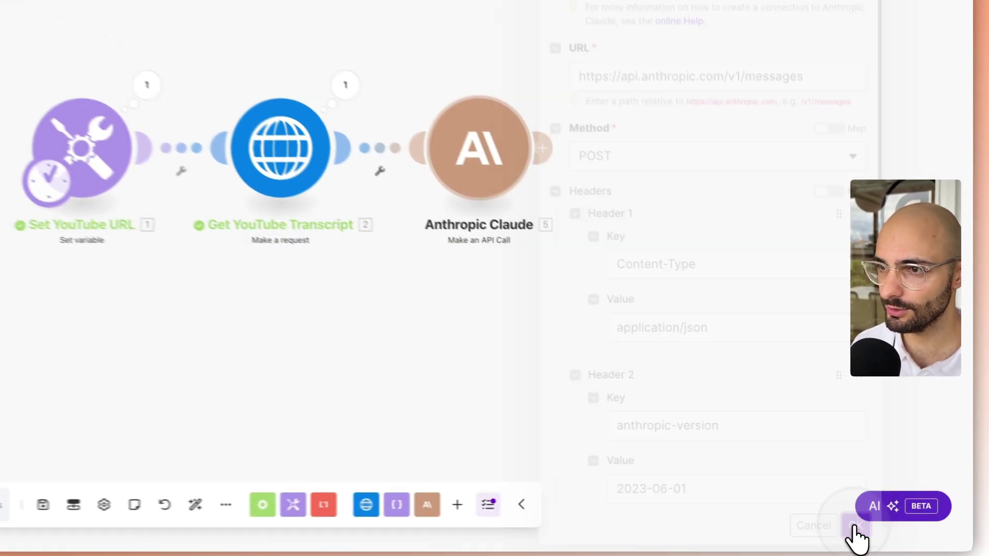
# Run only the Anthropic Claude module and examine the result of its operation.
pyautogui.rightClick(610, 236)
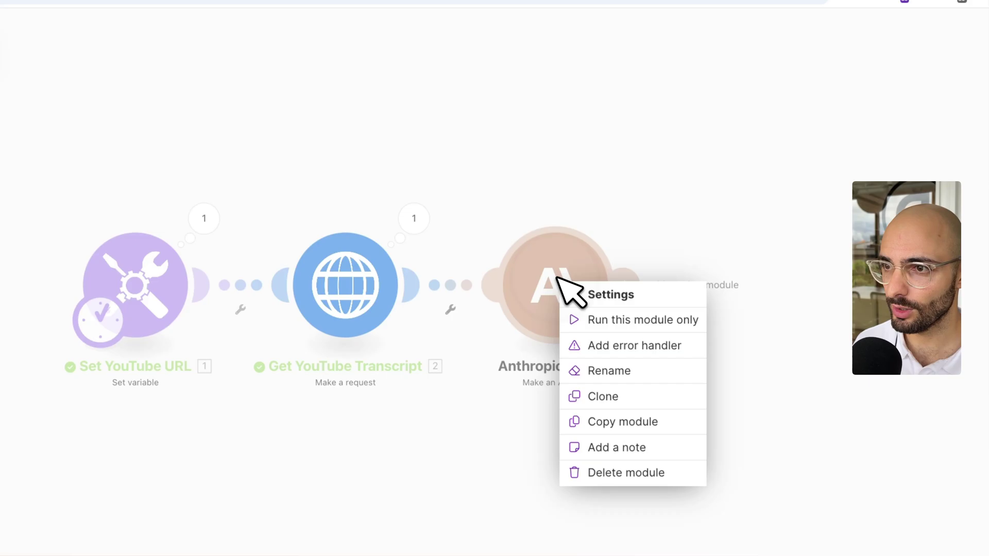
pyautogui.click(586, 320)
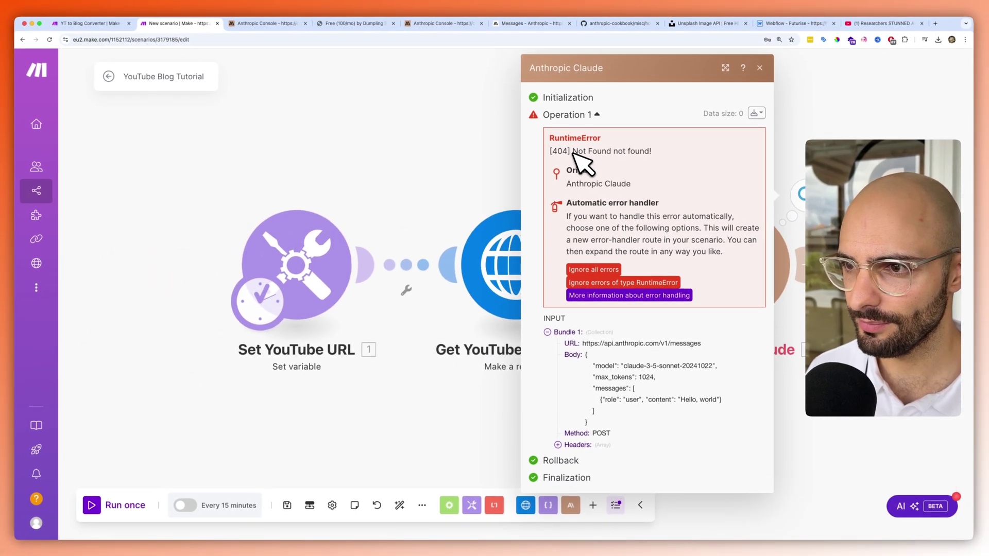
pyautogui.moveTo(573, 152); pyautogui.dragTo(611, 167)
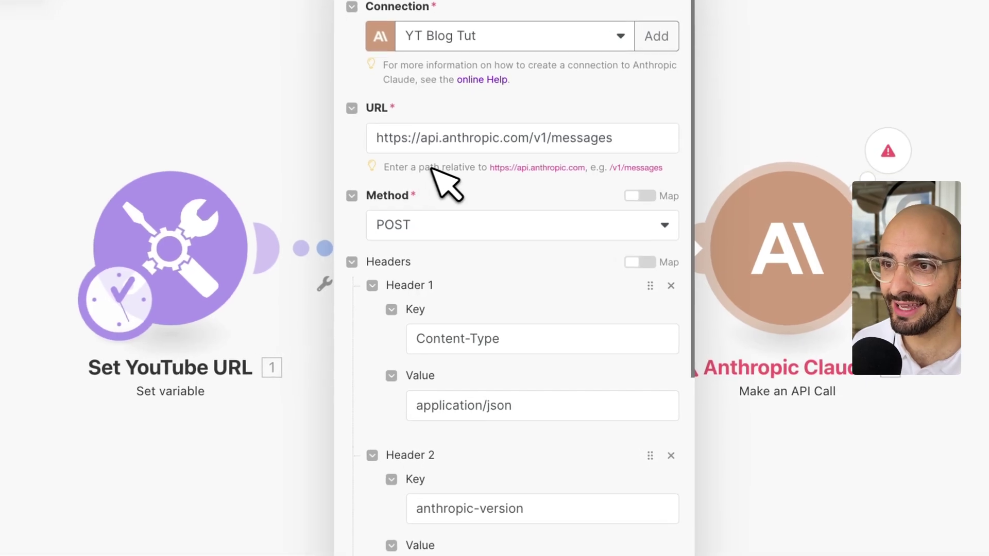
# Shorten the Claude module's URL to the relative path /v1/messages, following the field's hint, and save the settings.
pyautogui.moveTo(489, 210); pyautogui.dragTo(512, 213)
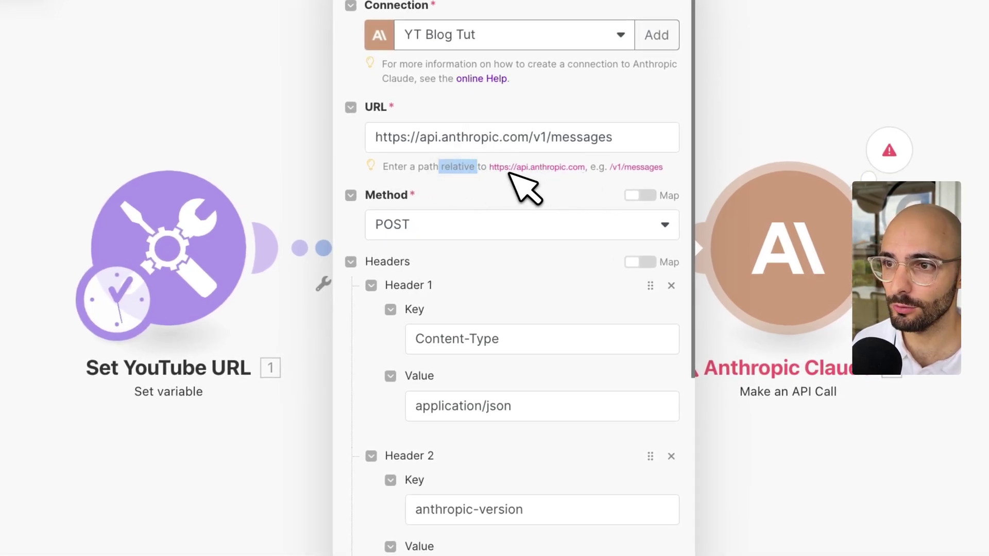
pyautogui.click(468, 147)
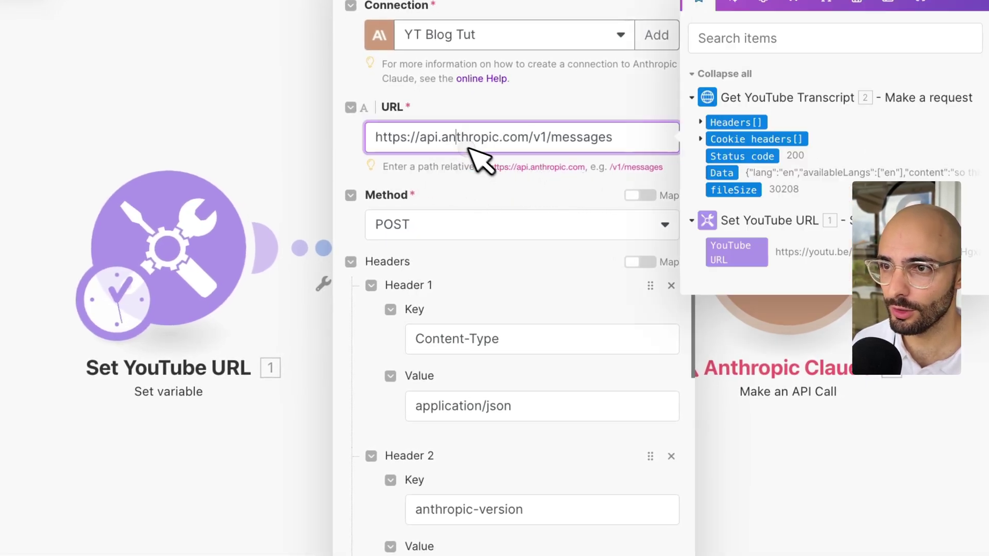
pyautogui.moveTo(596, 166); pyautogui.dragTo(664, 169)
pyautogui.click(550, 137)
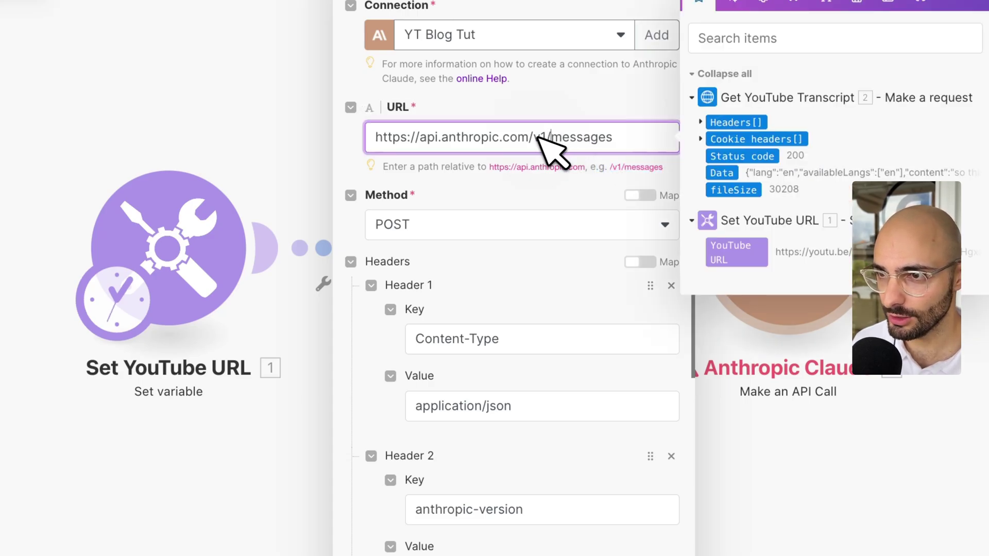
pyautogui.moveTo(529, 137); pyautogui.dragTo(371, 139)
pyautogui.press('BackSpace')
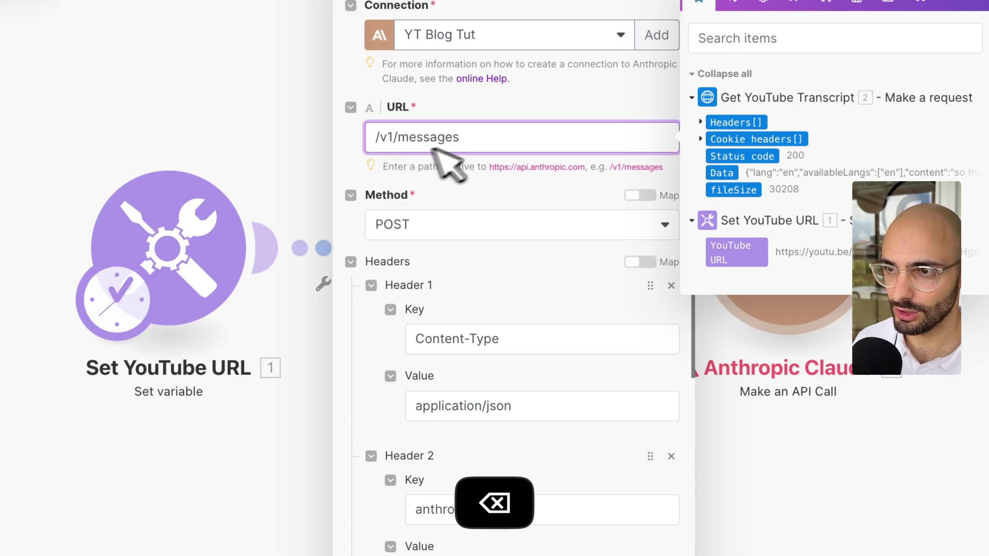
pyautogui.moveTo(503, 146); pyautogui.dragTo(386, 135)
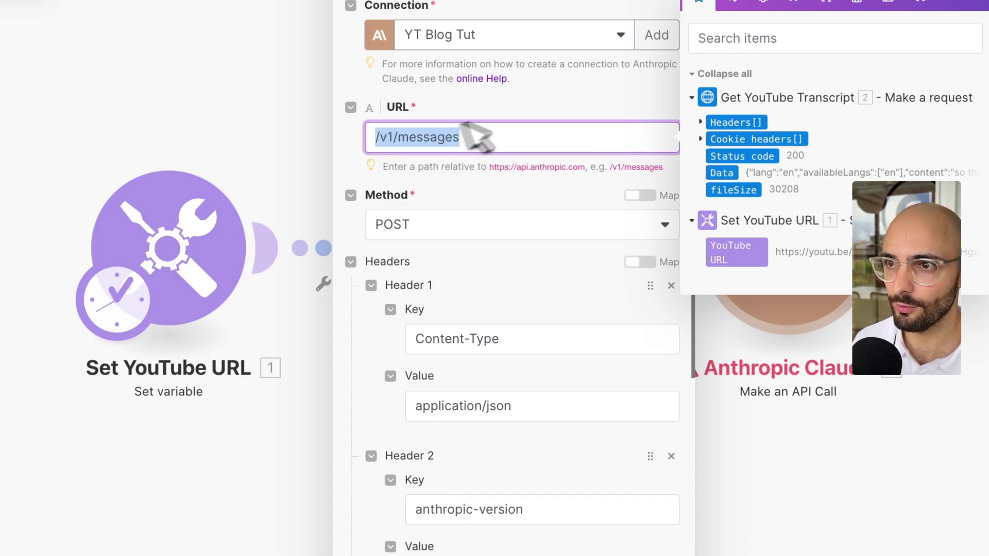
pyautogui.click(520, 104)
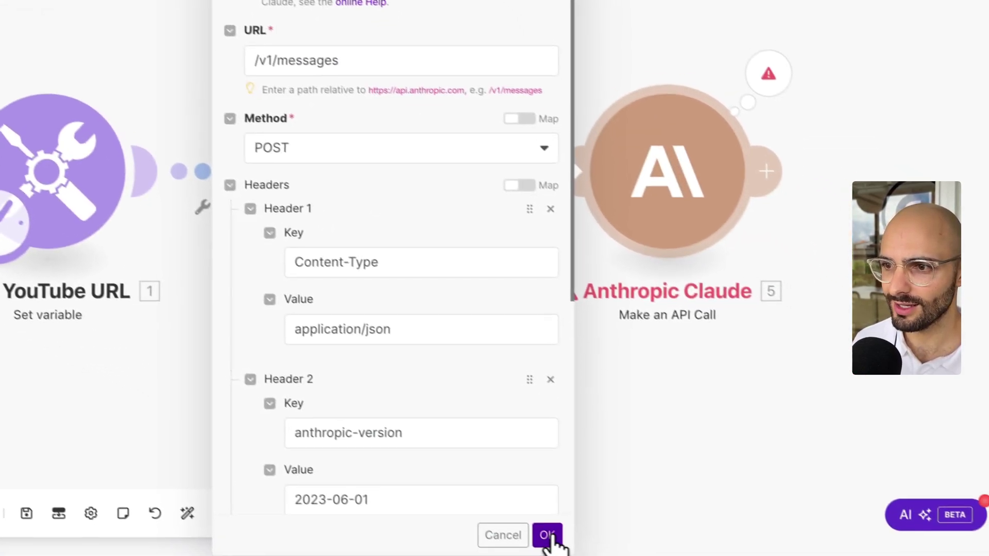
pyautogui.click(548, 536)
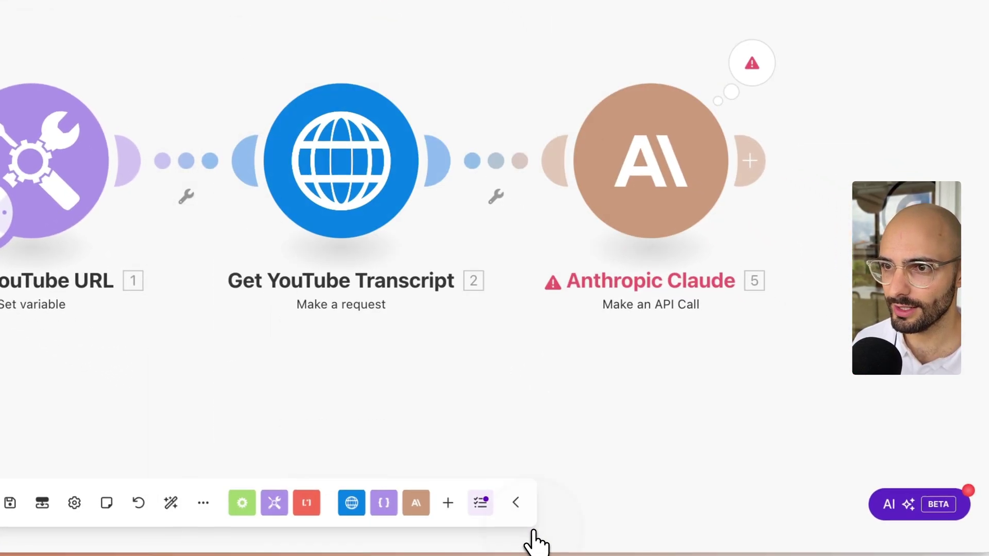
# Run only the Claude module again and open its full output bundle to read the text of Claude's reply.
pyautogui.rightClick(798, 245)
pyautogui.click(703, 207)
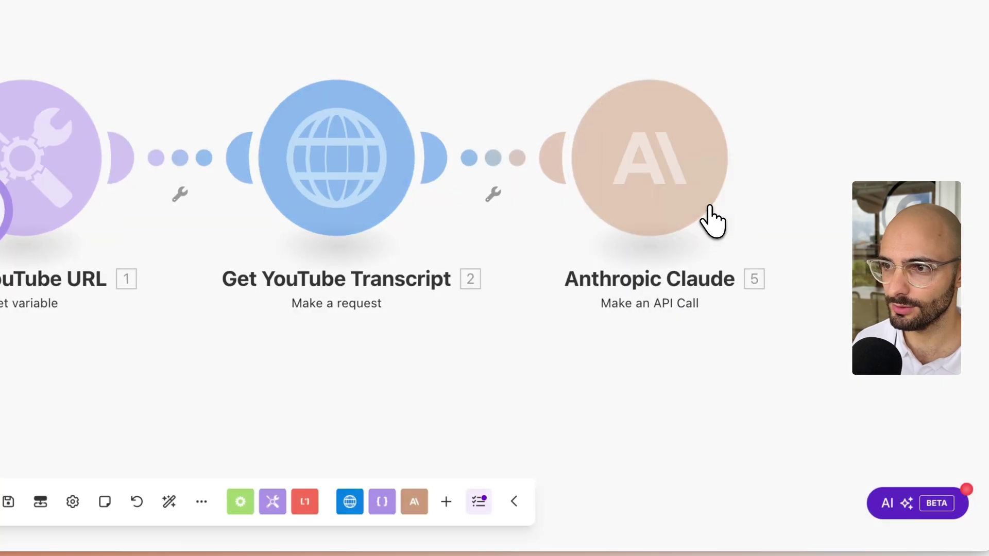
pyautogui.click(699, 241)
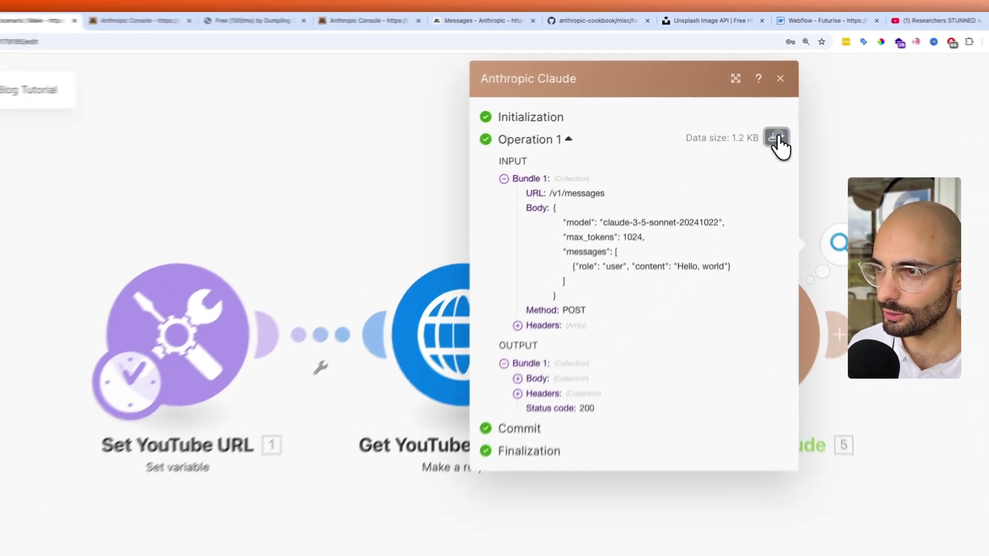
pyautogui.click(777, 138)
pyautogui.click(763, 191)
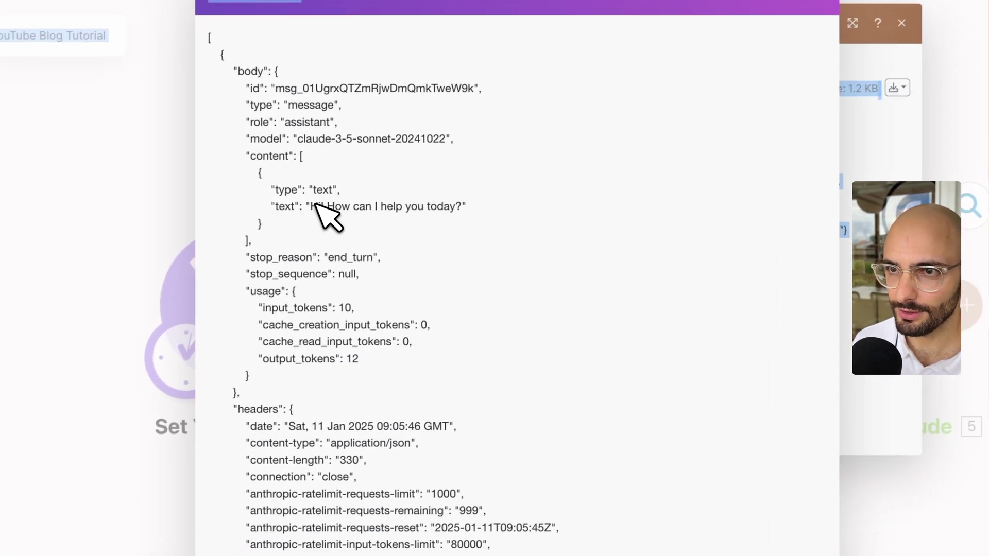
pyautogui.moveTo(199, 307); pyautogui.dragTo(346, 308)
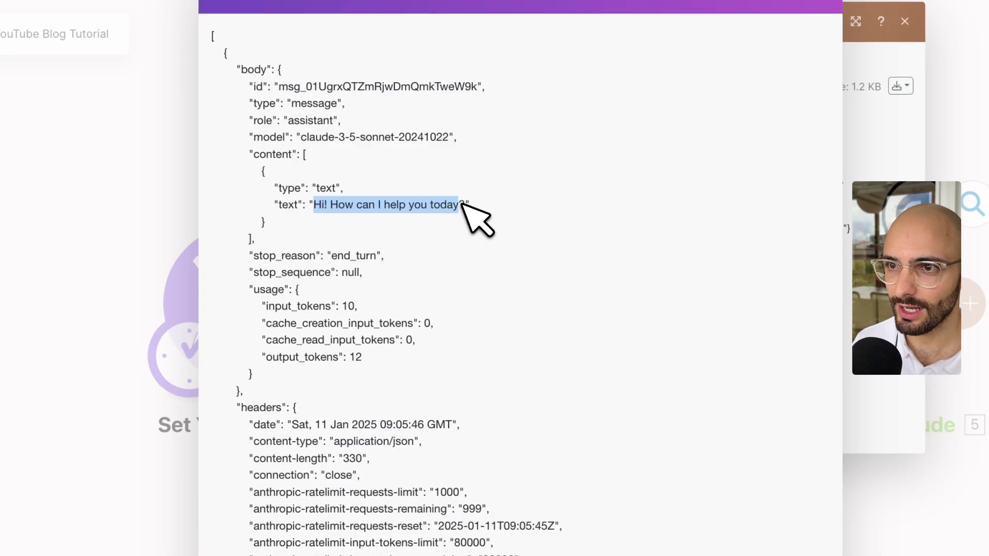
pyautogui.scroll(2, 476, 282)
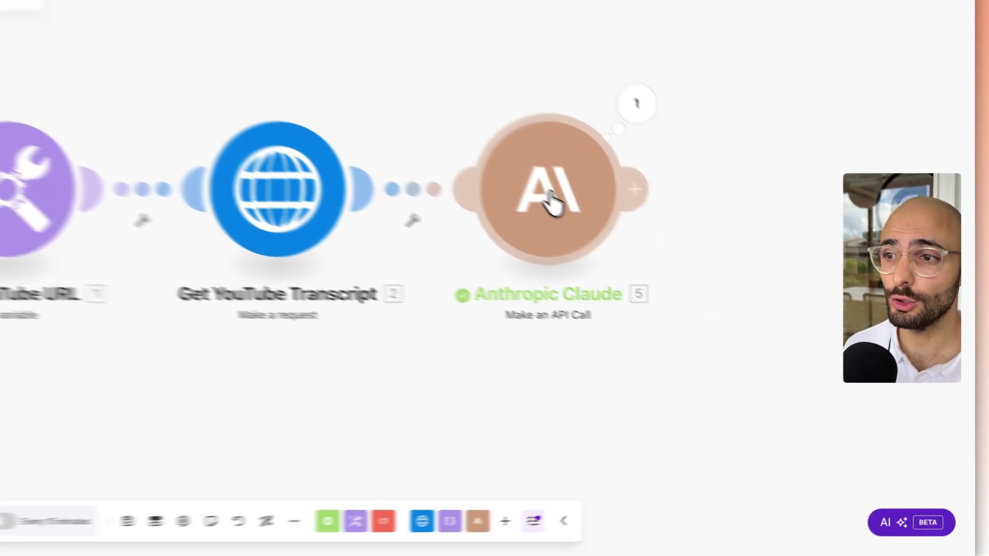
# Reopen the Claude module's settings and select the "Hello, world" message content in the request body.
pyautogui.click(641, 251)
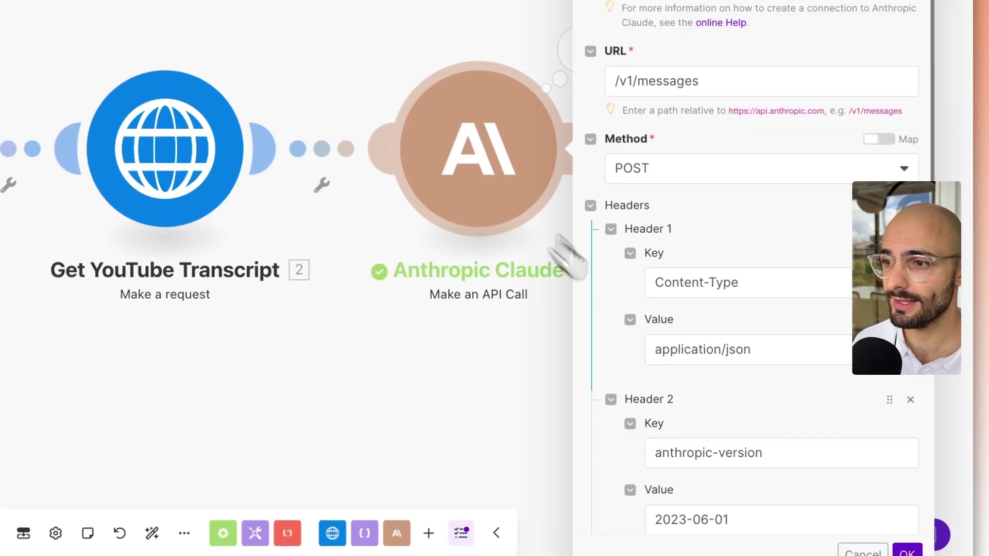
pyautogui.scroll(-3, 716, 392)
pyautogui.click(844, 473)
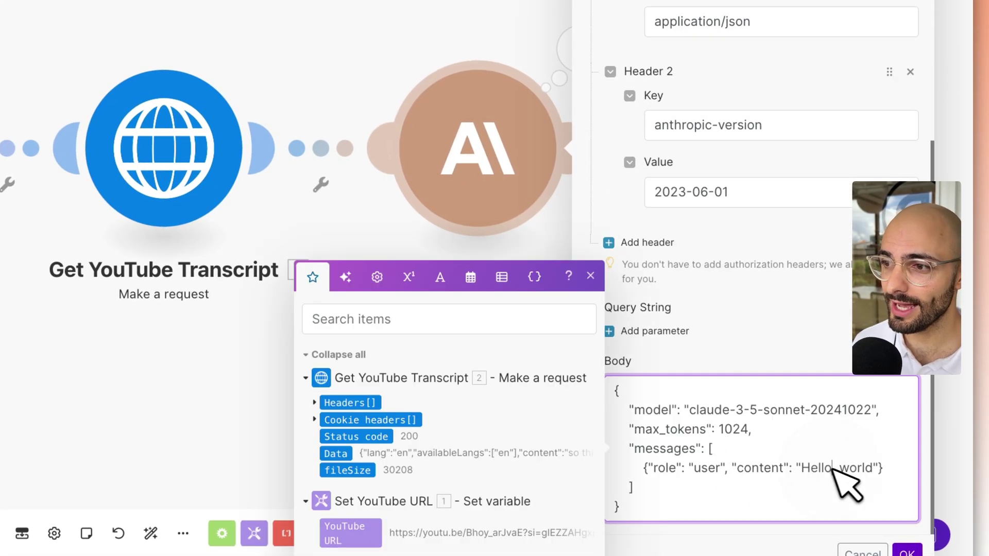
pyautogui.click(759, 468)
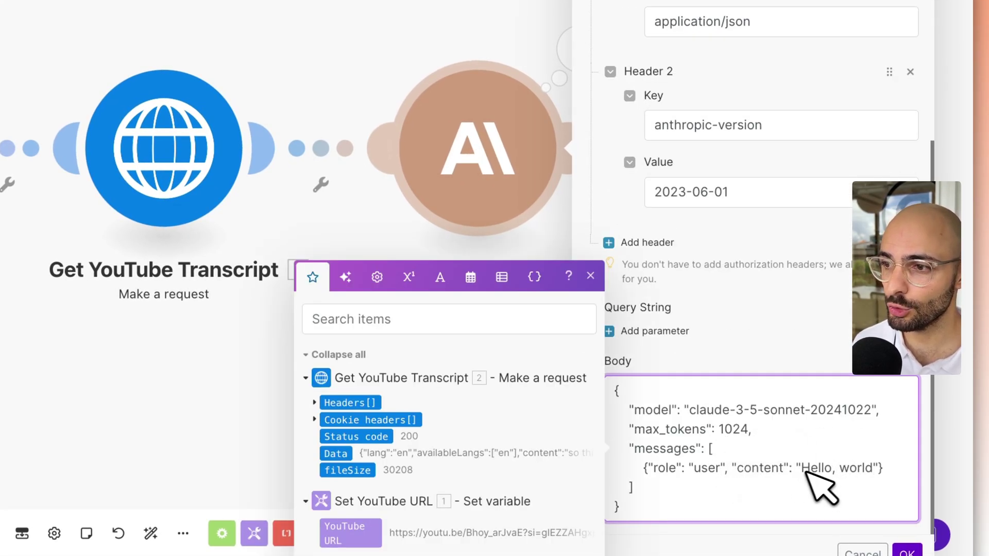
pyautogui.moveTo(801, 470); pyautogui.dragTo(876, 467)
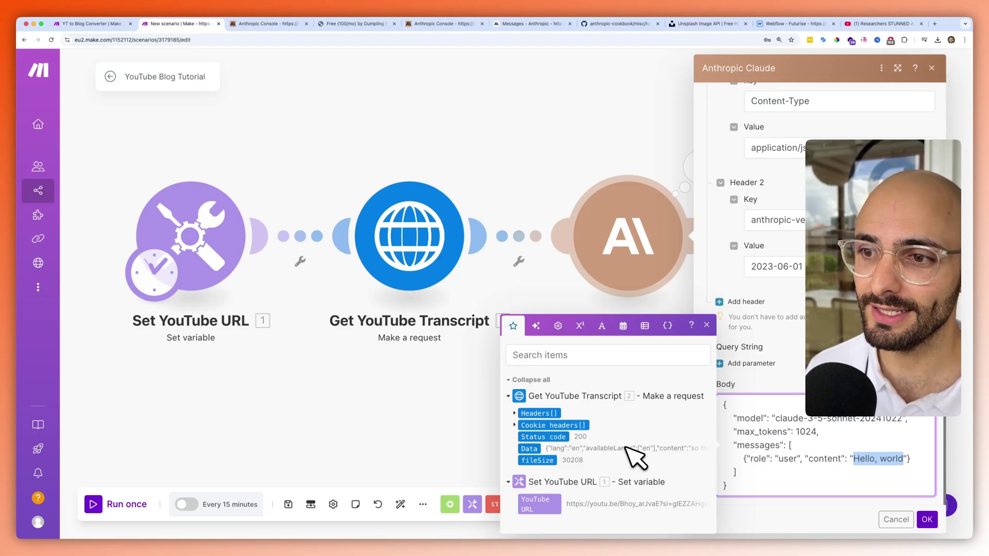
# Set the Get YouTube Transcript module to parse its response and run the whole scenario once.
pyautogui.click(412, 260)
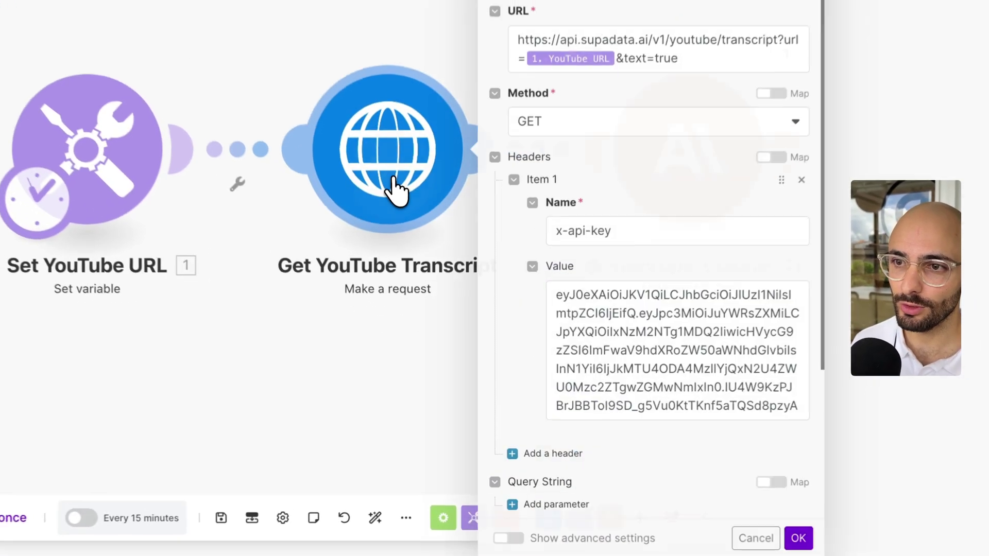
pyautogui.scroll(-5, 530, 361)
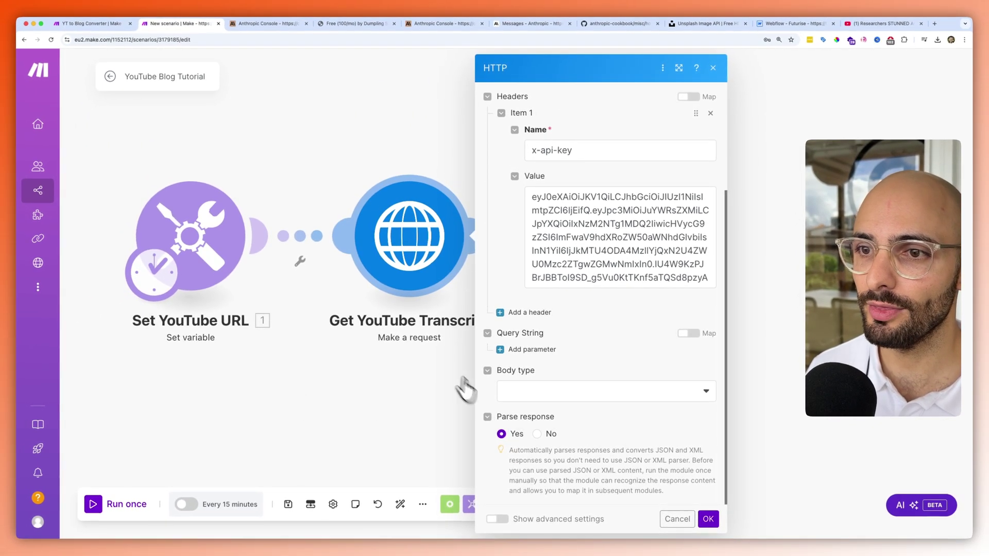
pyautogui.click(321, 387)
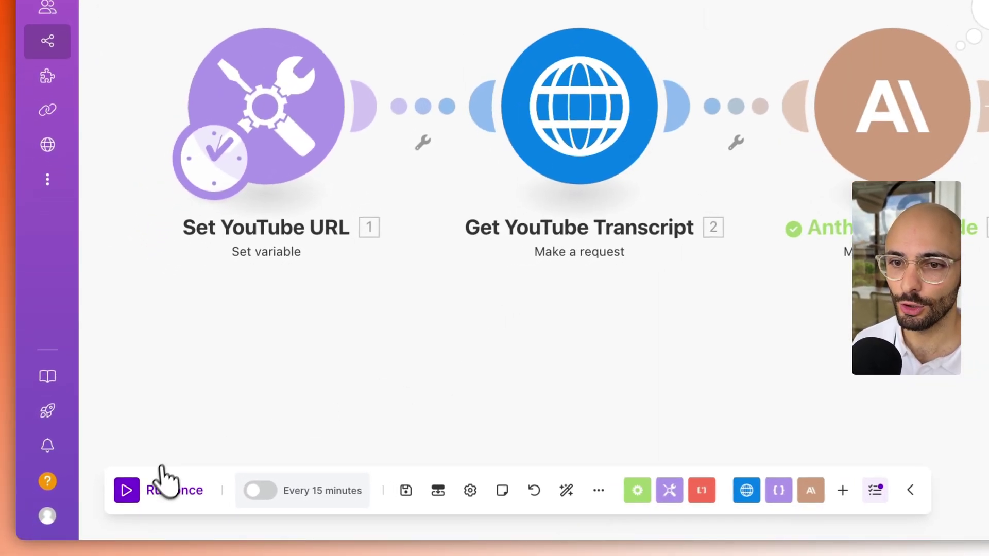
pyautogui.click(162, 492)
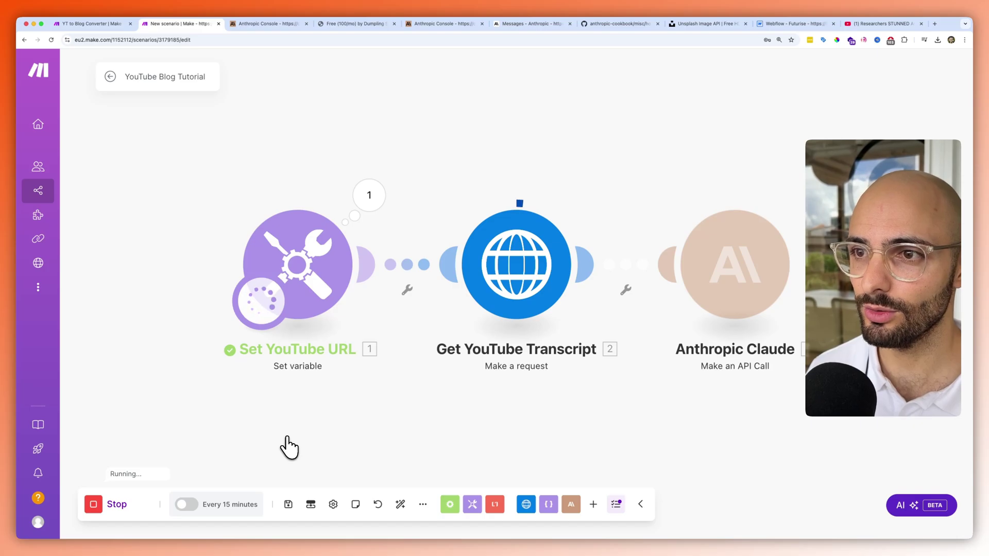
# Replace the "Hello, world" message content in the Claude request body with "Transcript:" followed by the transcript module's mapped content value.
pyautogui.click(722, 277)
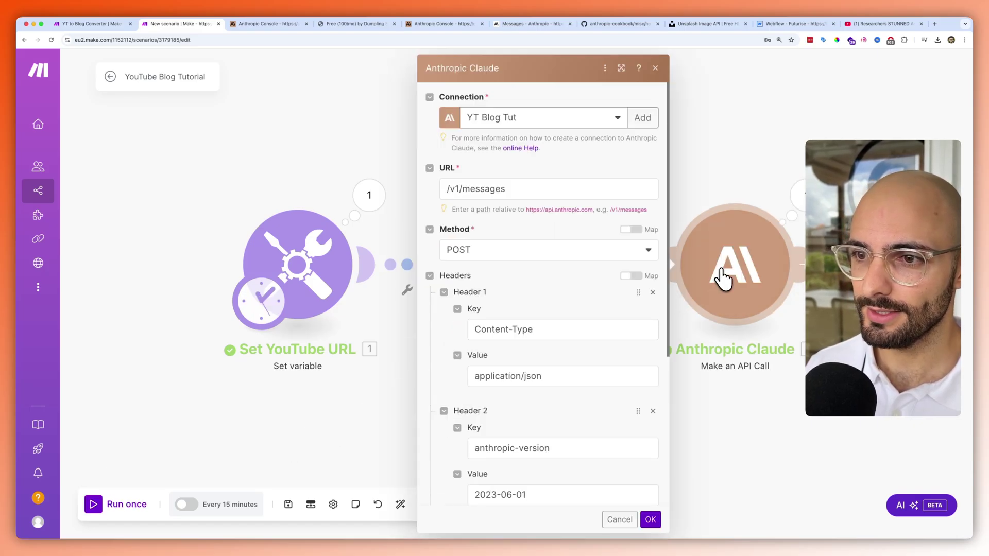
pyautogui.scroll(-5, 642, 408)
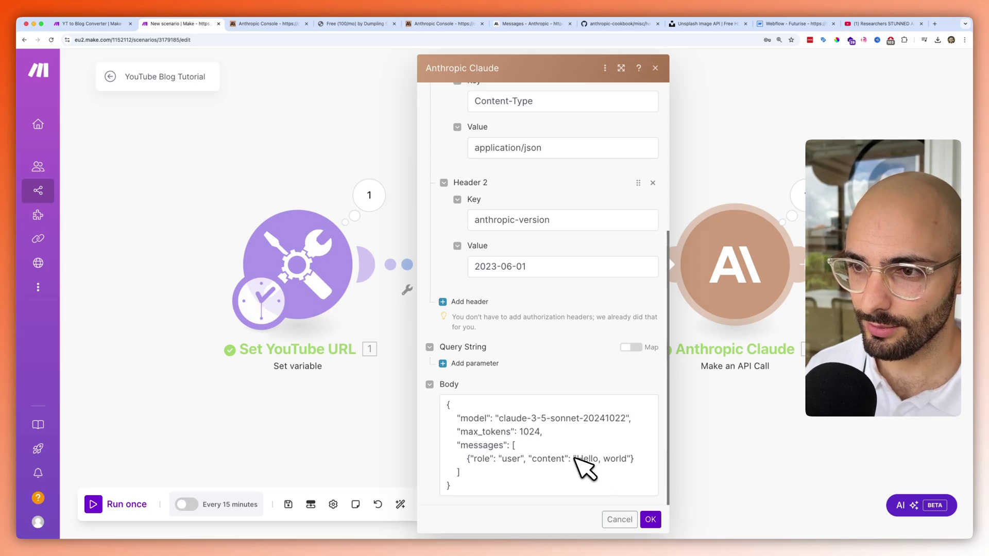
pyautogui.click(627, 466)
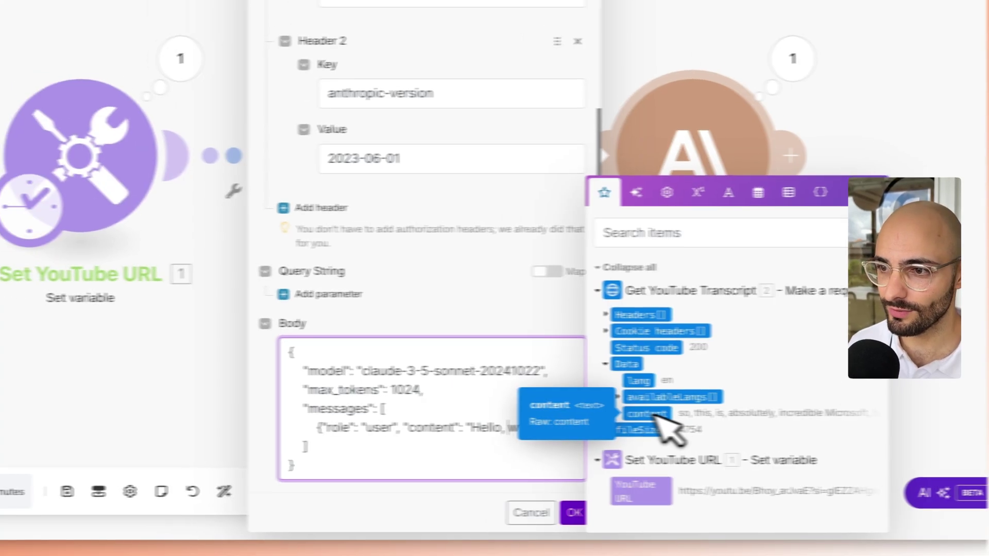
pyautogui.click(610, 410)
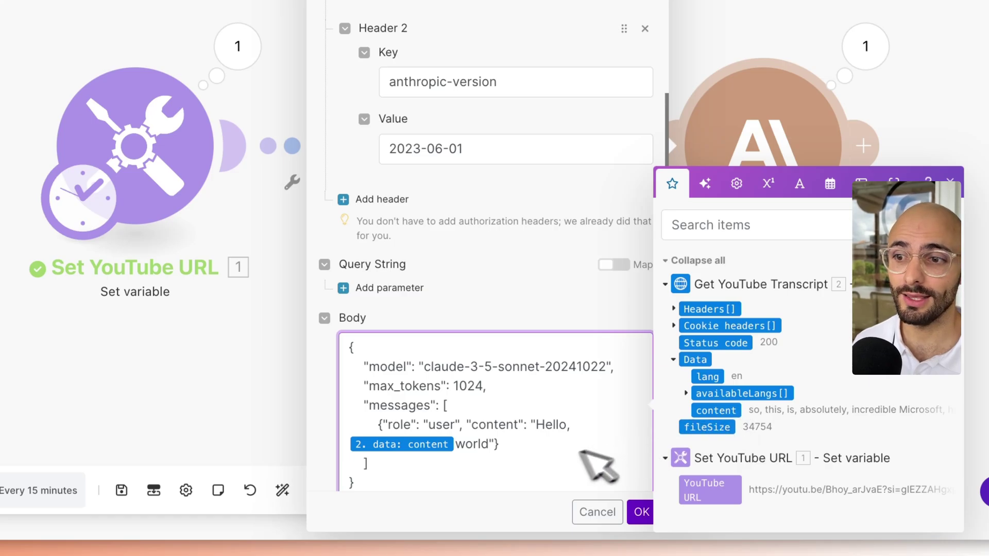
pyautogui.doubleClick(471, 444)
pyautogui.press('BackSpace')
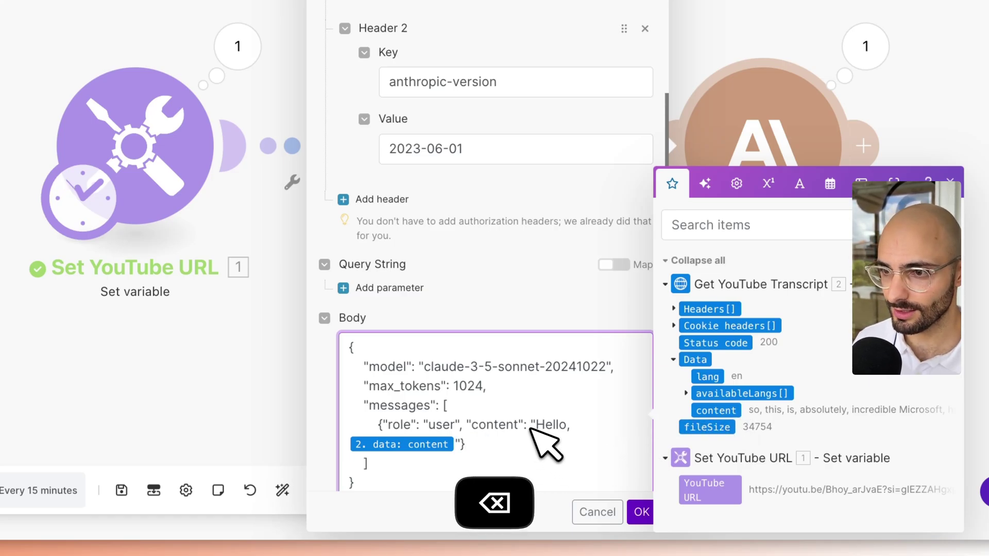
pyautogui.moveTo(536, 425); pyautogui.dragTo(579, 430)
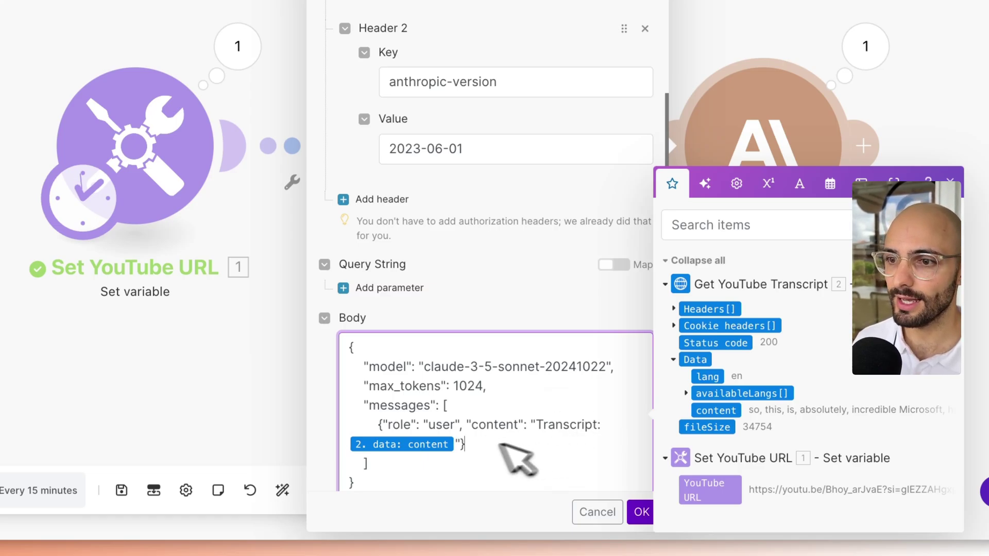
pyautogui.moveTo(415, 449)
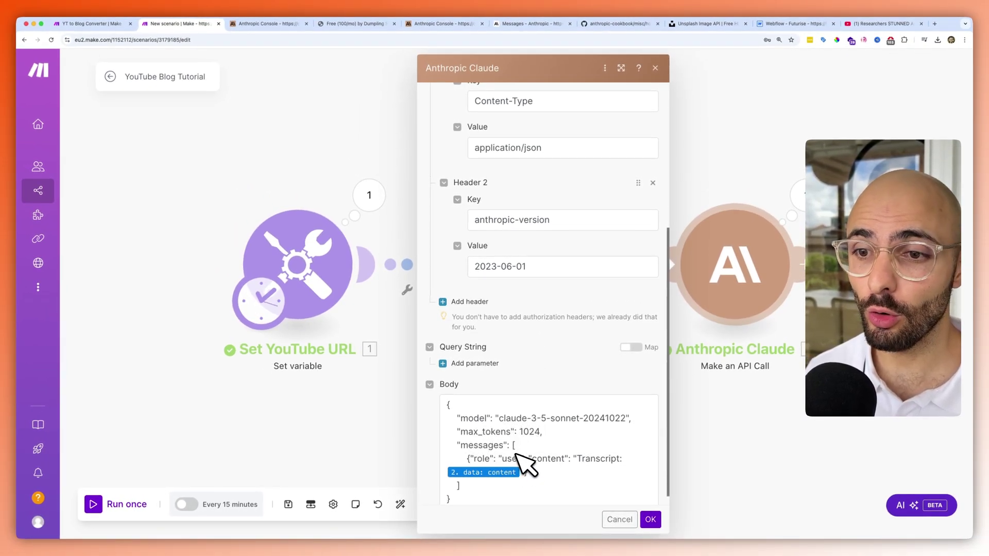
# Copy the code block from the Blog Prompt page in Notion and replace the Claude module's entire request body with it.
pyautogui.click(361, 513)
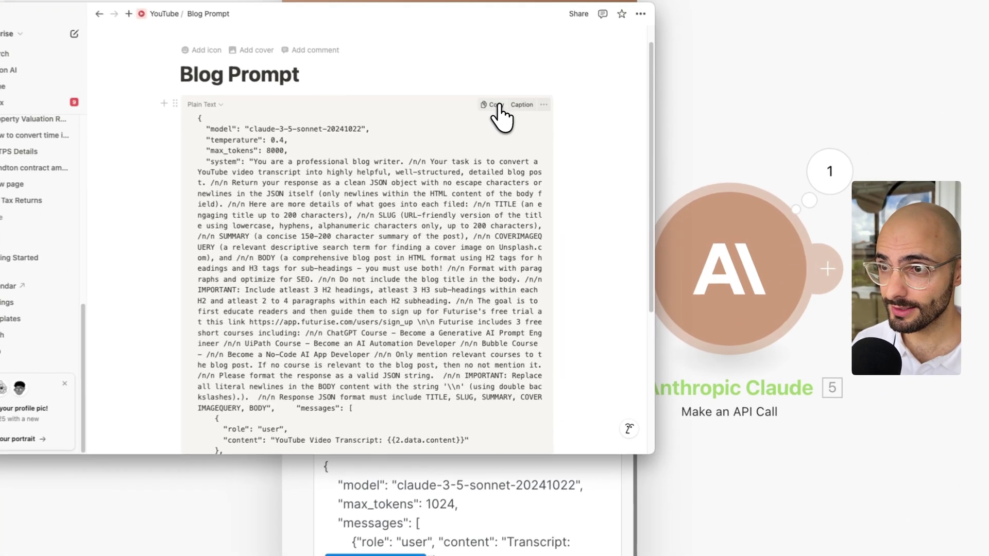
pyautogui.click(567, 133)
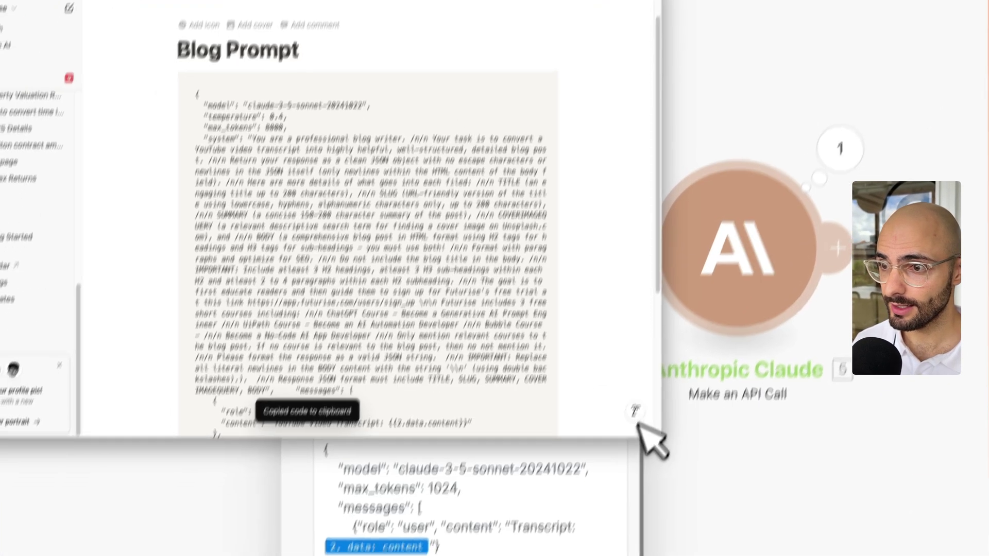
pyautogui.click(561, 533)
pyautogui.press('super+a')
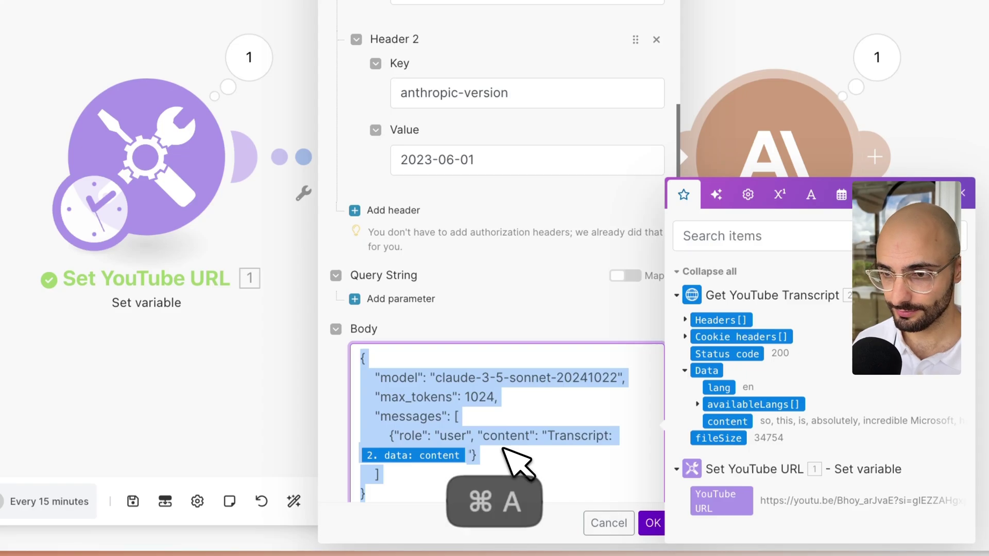
pyautogui.press('super+v')
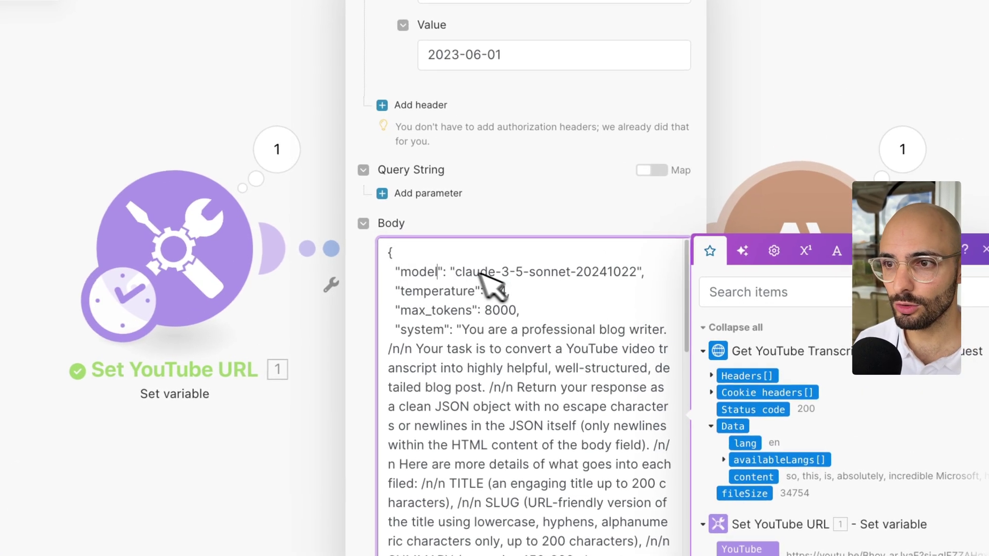
# Check the model entry in the request body and set the temperature to 0.3.
pyautogui.click(525, 281)
pyautogui.moveTo(455, 271); pyautogui.dragTo(643, 279)
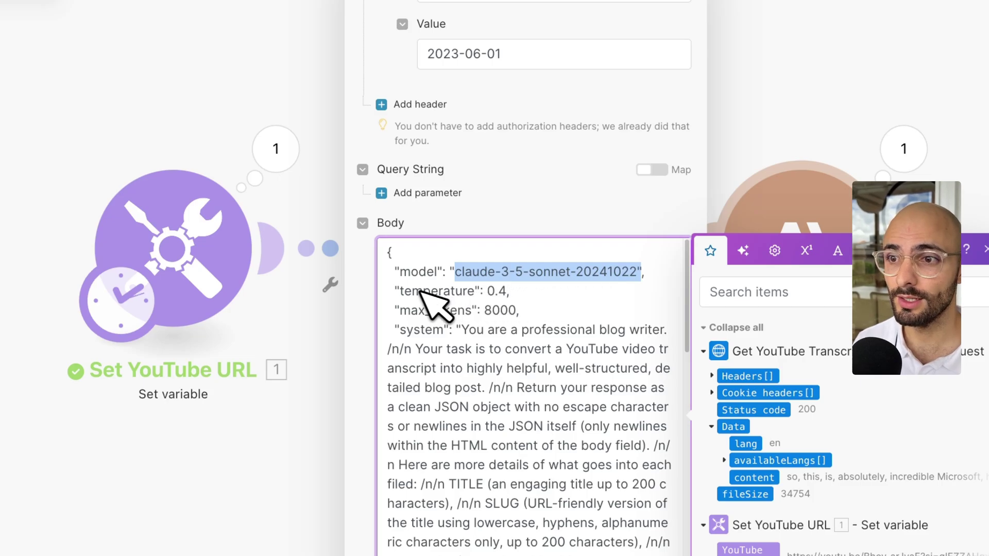
pyautogui.moveTo(401, 291); pyautogui.dragTo(529, 288)
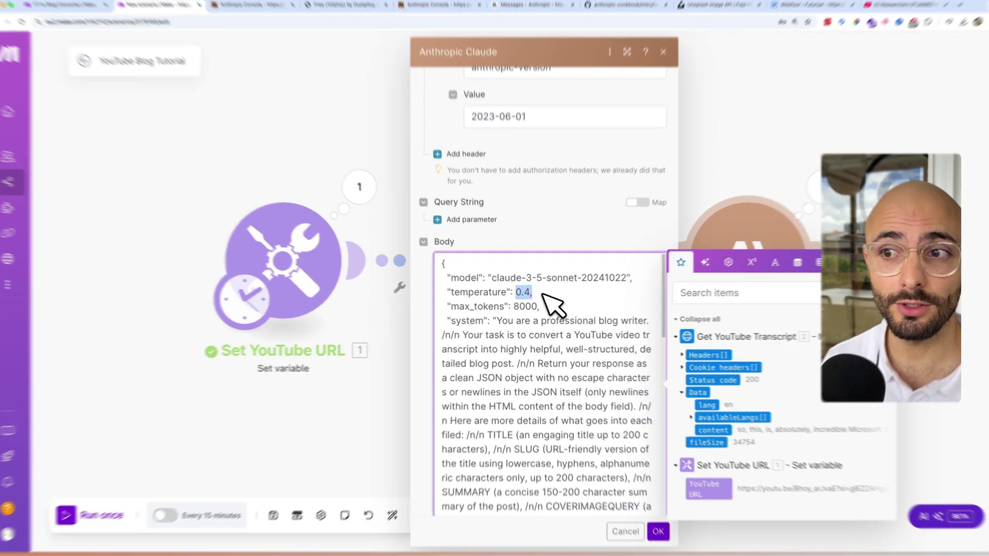
pyautogui.click(542, 296)
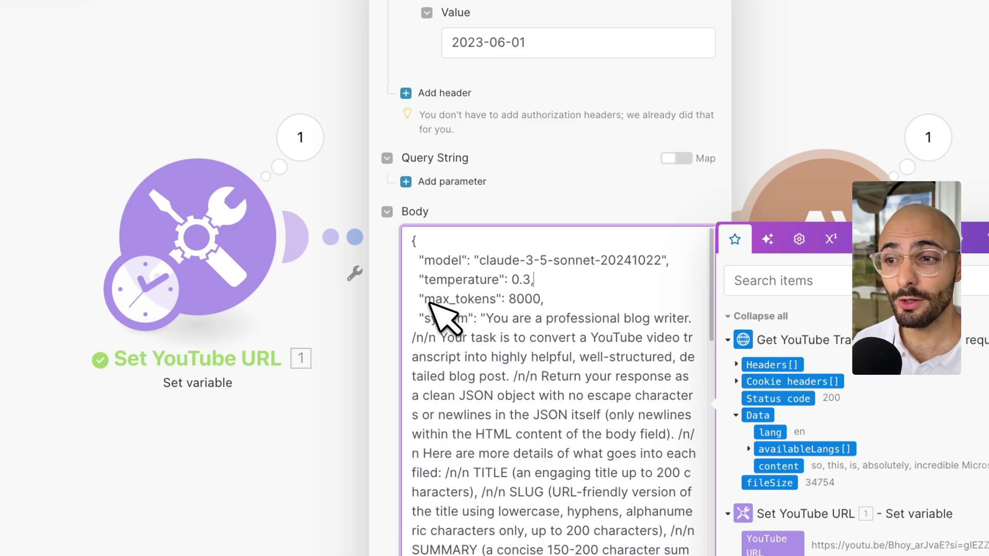
# Examine the max_tokens setting and the opening role and task instructions of the system prompt in the request body.
pyautogui.moveTo(425, 299); pyautogui.dragTo(504, 300)
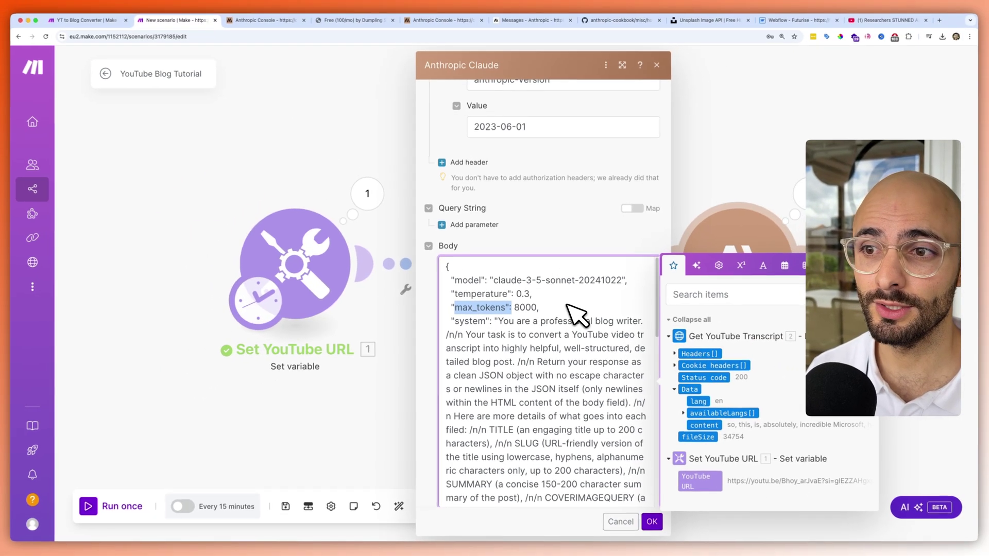
pyautogui.scroll(-1, 538, 336)
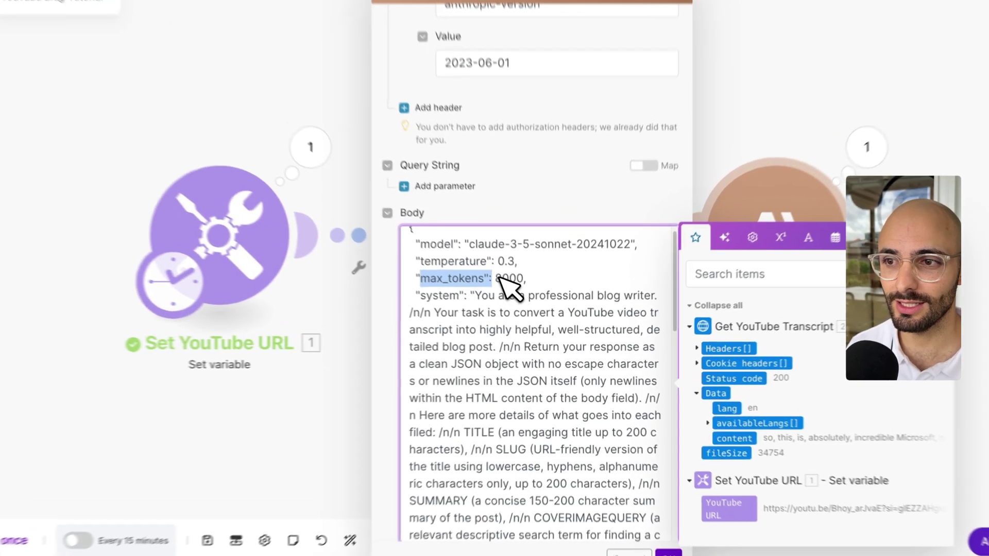
pyautogui.doubleClick(524, 298)
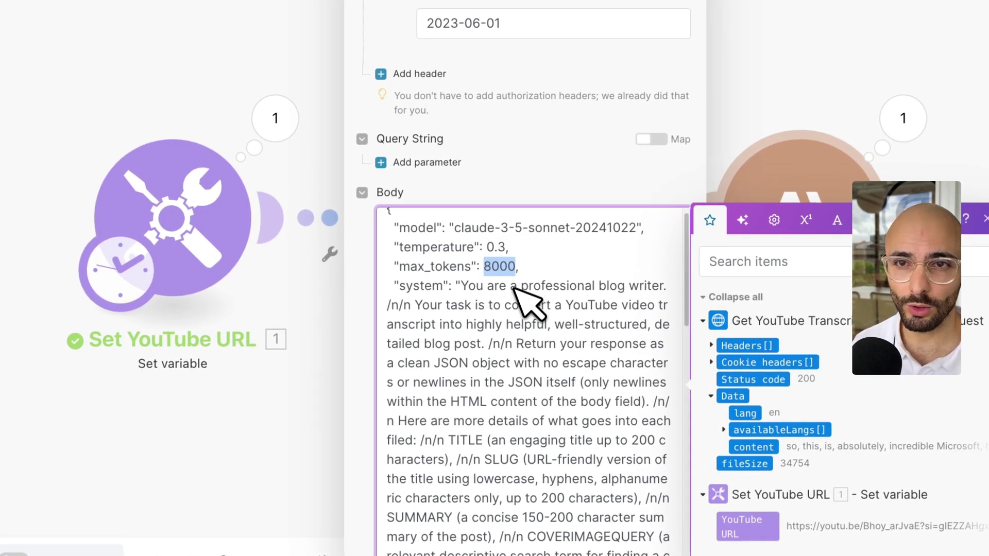
pyautogui.scroll(-1, 515, 288)
pyautogui.moveTo(400, 271); pyautogui.dragTo(489, 370)
pyautogui.scroll(-1, 503, 316)
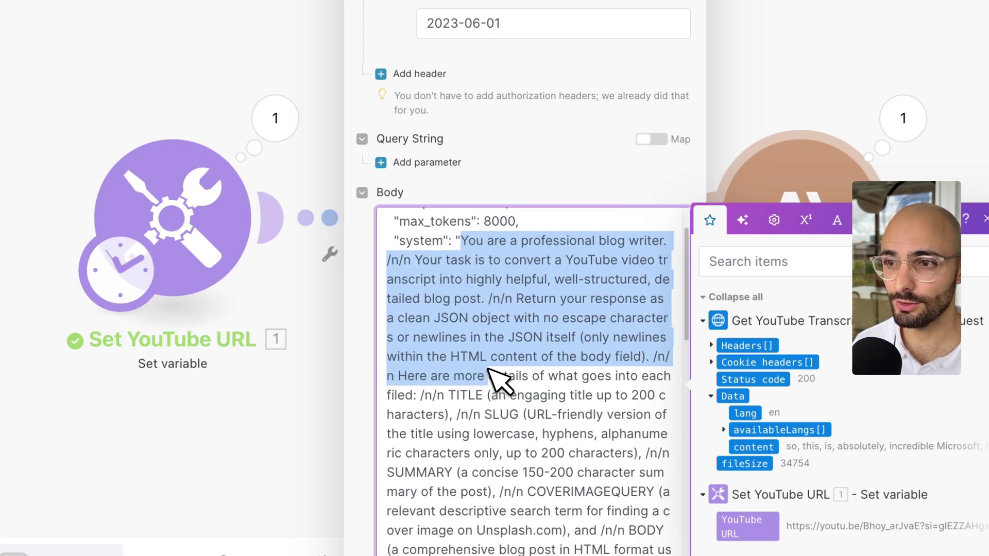
pyautogui.click(497, 280)
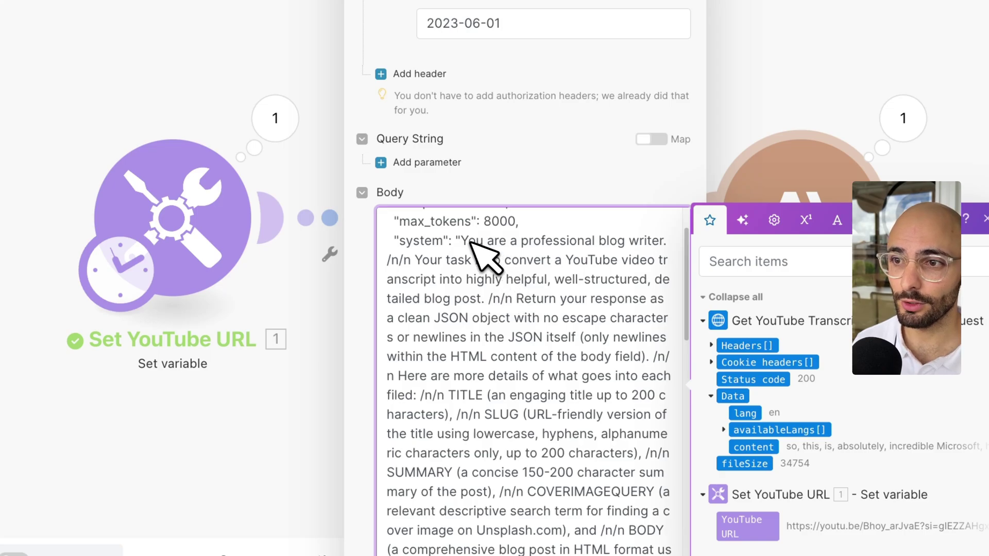
pyautogui.moveTo(470, 240); pyautogui.dragTo(634, 258)
pyautogui.click(447, 261)
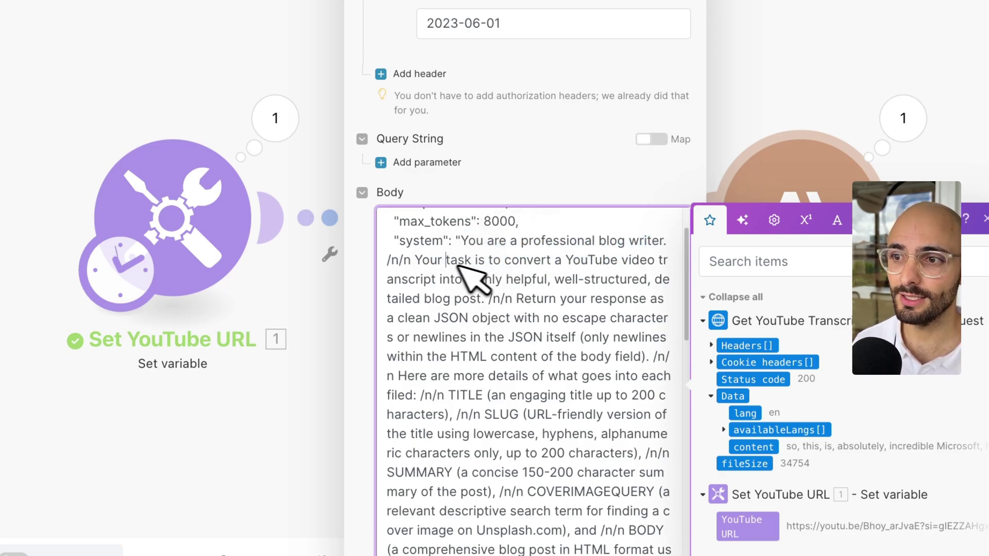
pyautogui.moveTo(453, 264); pyautogui.dragTo(517, 319)
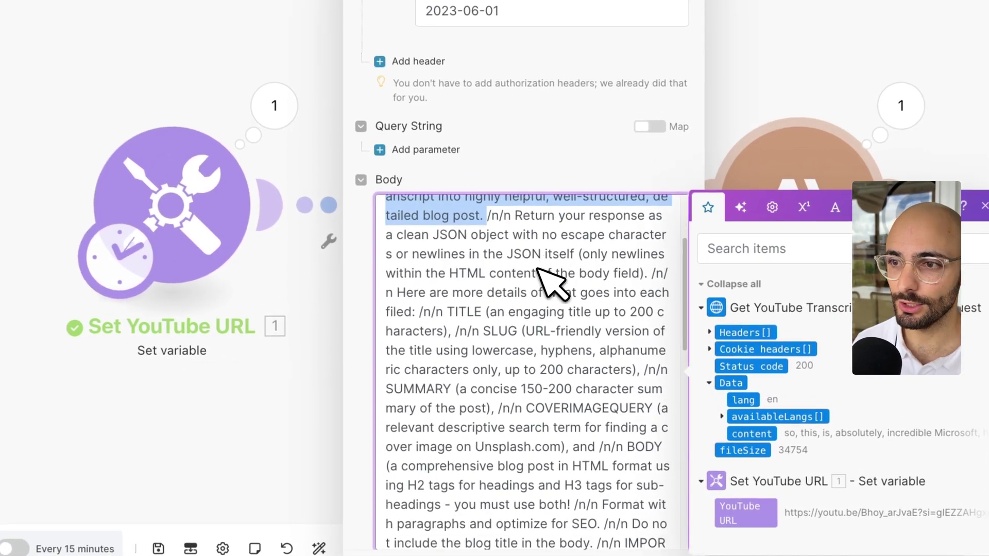
# Read the system prompt's output field definitions, including SLUG, SUMMARY, COVERIMAGEQUERY and the HTML format of BODY.
pyautogui.scroll(-1, 538, 269)
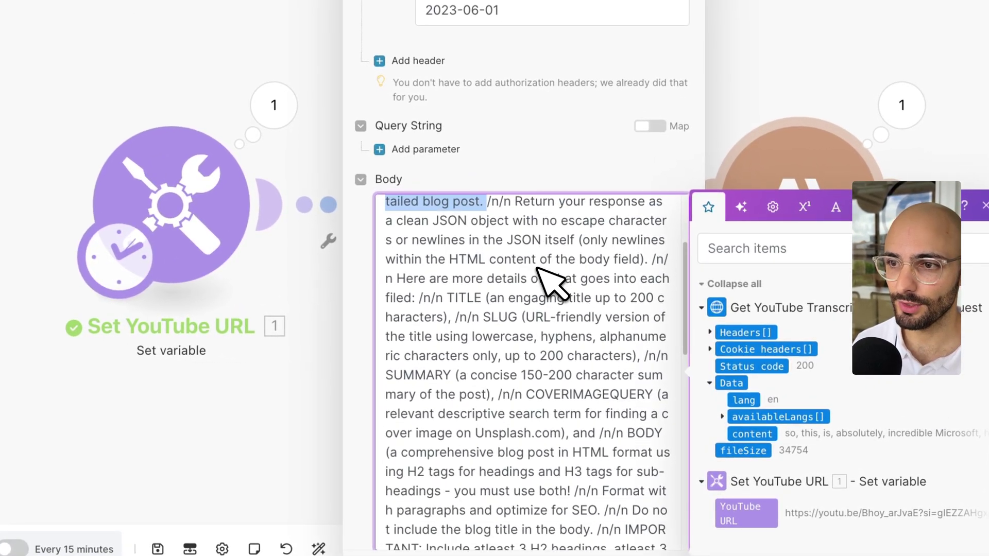
pyautogui.scroll(-1, 498, 282)
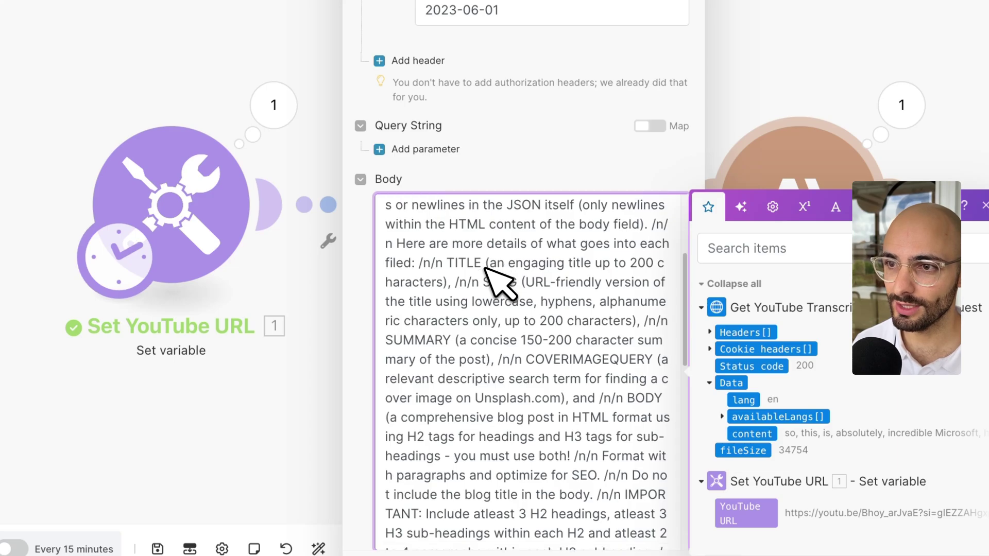
pyautogui.moveTo(490, 282); pyautogui.dragTo(529, 284)
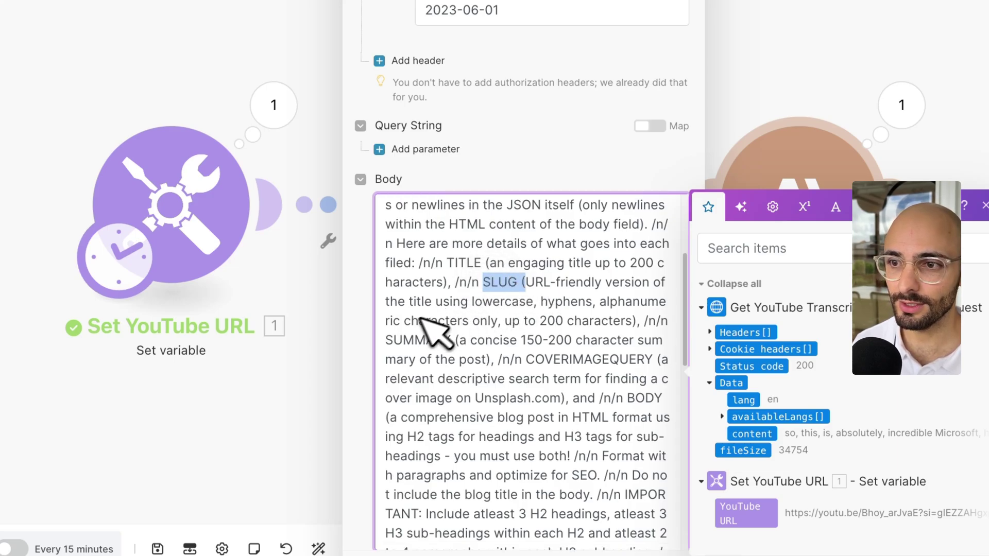
pyautogui.moveTo(387, 340); pyautogui.dragTo(452, 349)
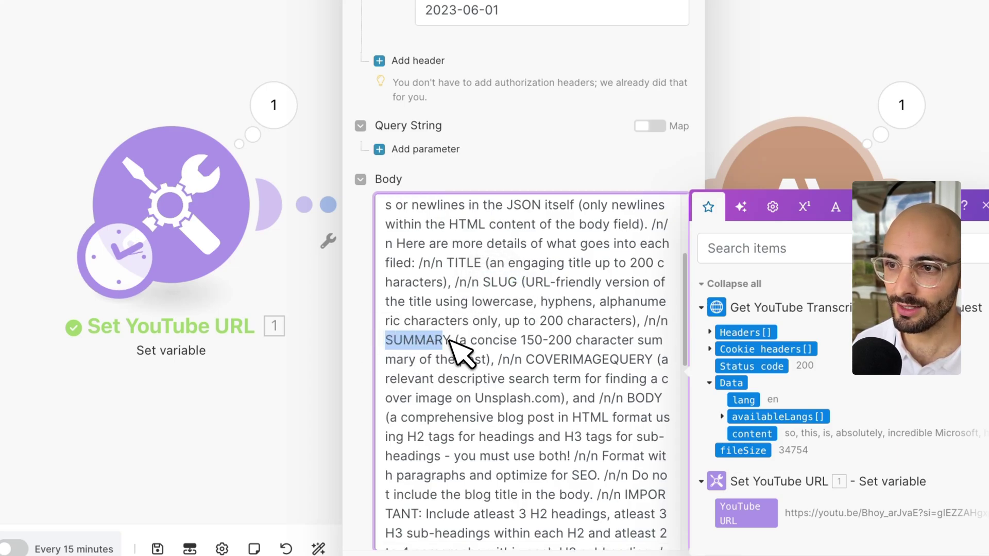
pyautogui.scroll(-1, 469, 356)
pyautogui.moveTo(526, 332); pyautogui.dragTo(657, 330)
pyautogui.scroll(-1, 600, 353)
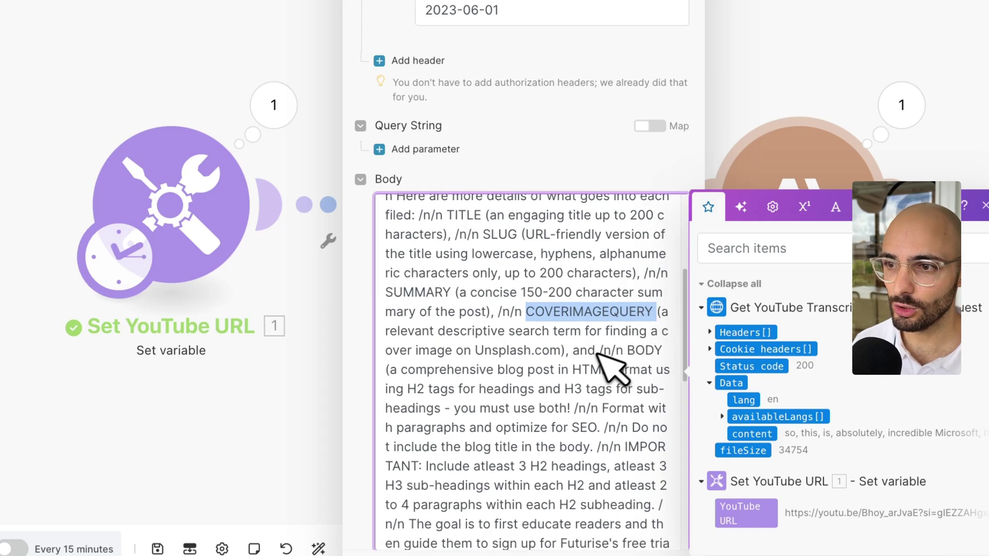
pyautogui.moveTo(574, 369); pyautogui.dragTo(599, 373)
pyautogui.scroll(-1, 611, 372)
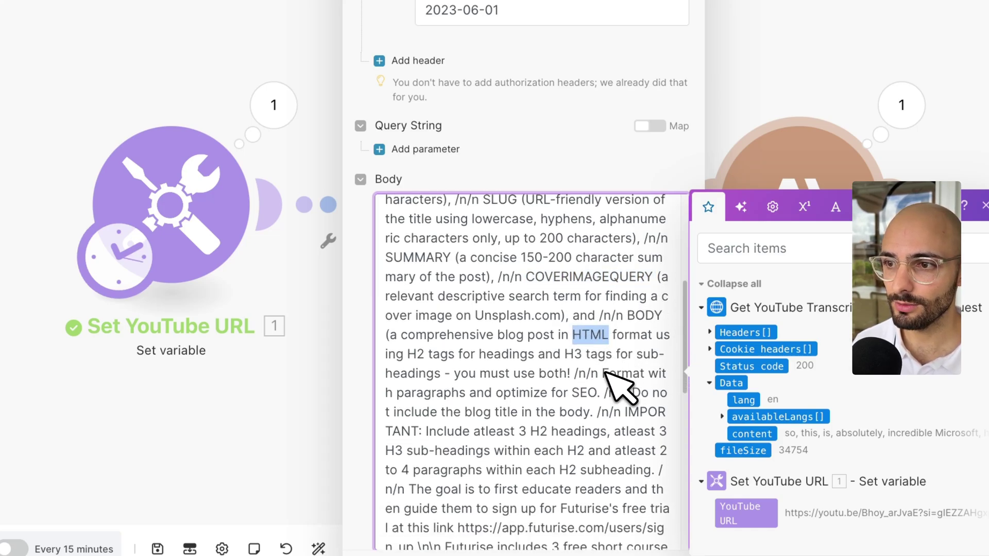
# Review the rest of the prompt down to the user message, and select the Futurise sign-up link in its instructions.
pyautogui.scroll(-1, 592, 368)
pyautogui.scroll(-10, 571, 371)
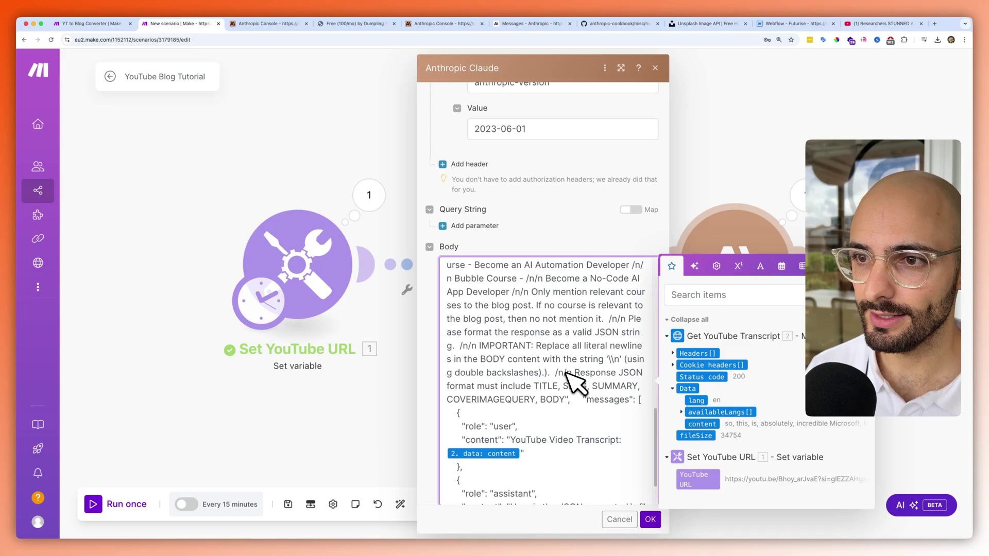
pyautogui.scroll(1, 569, 376)
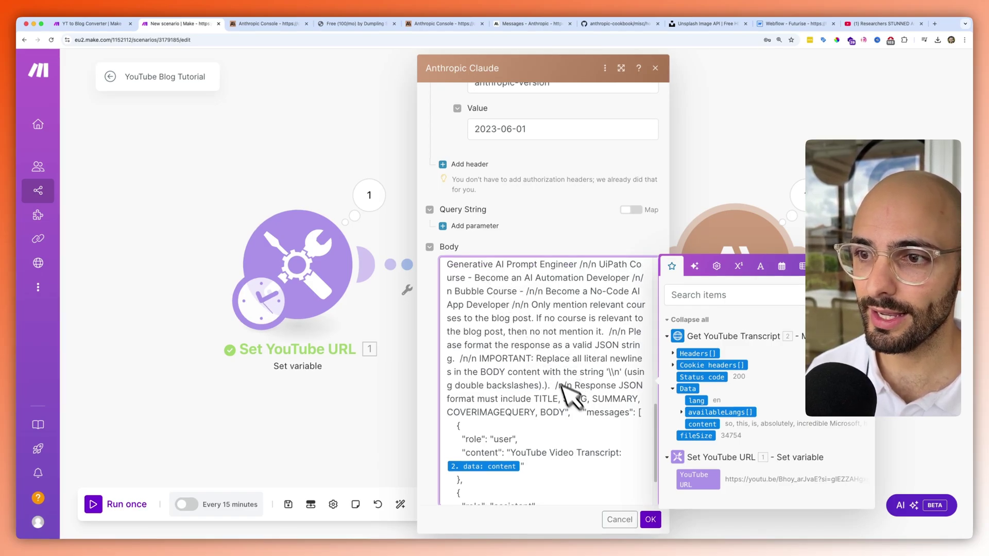
pyautogui.scroll(3, 554, 389)
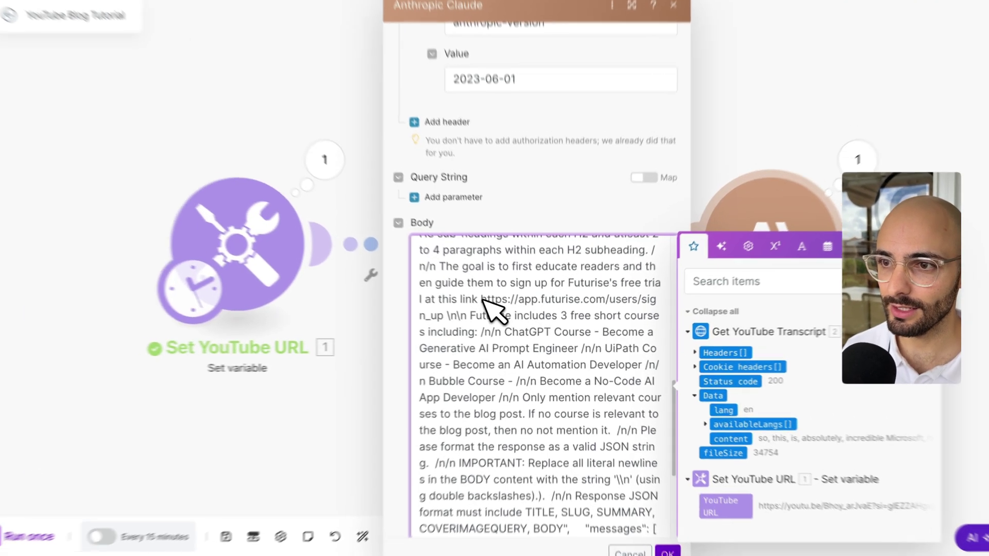
pyautogui.moveTo(497, 310); pyautogui.dragTo(429, 310)
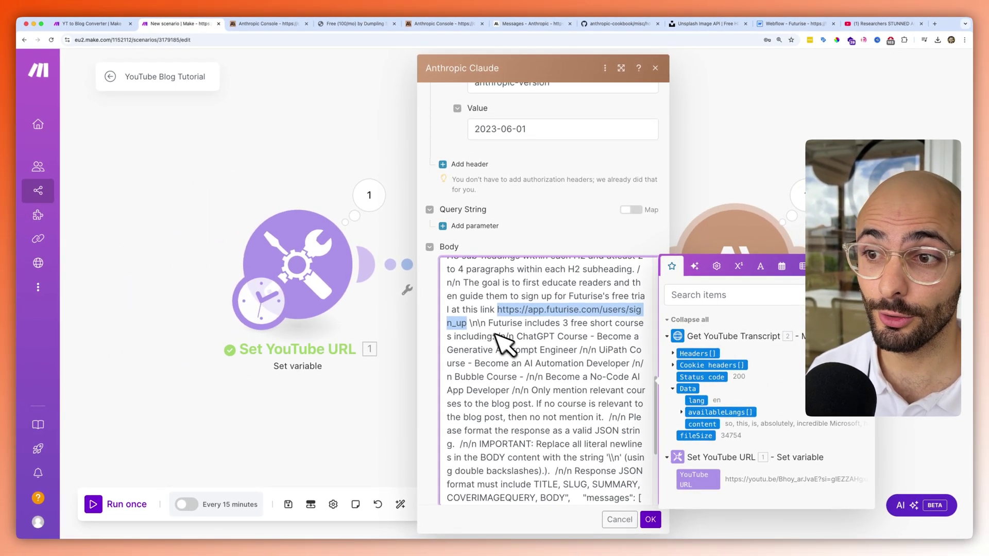
# Read the prompt's closing instructions on JSON formatting, newline escaping and the required fields TITLE, SLUG, SUMMARY, COVERIMAGEQUERY and BODY.
pyautogui.scroll(-5, 495, 335)
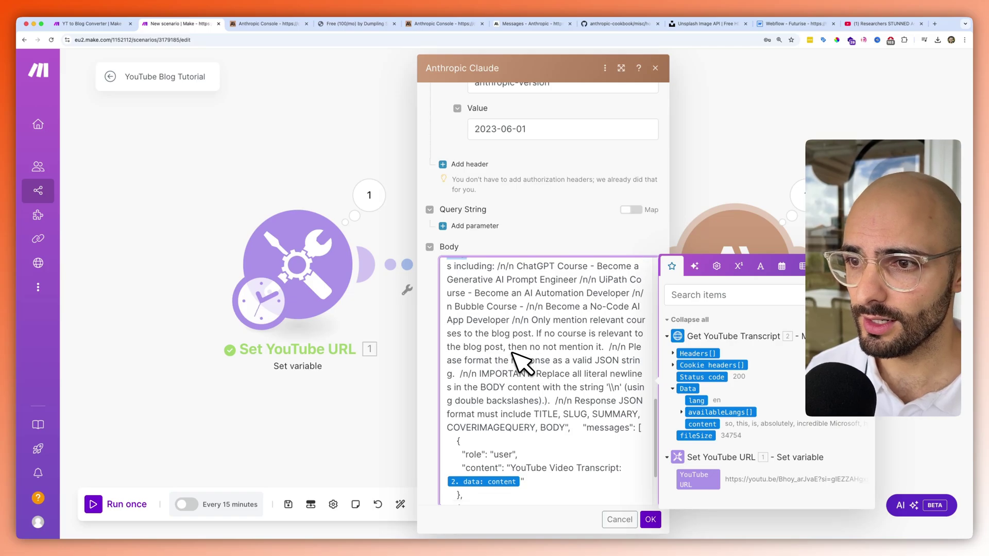
pyautogui.scroll(-5, 520, 360)
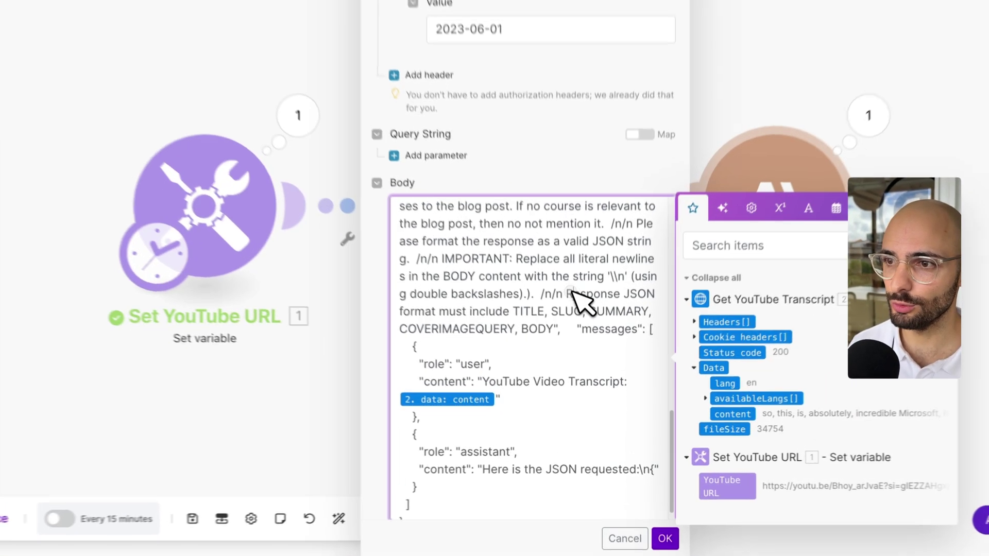
pyautogui.moveTo(580, 332); pyautogui.dragTo(562, 348)
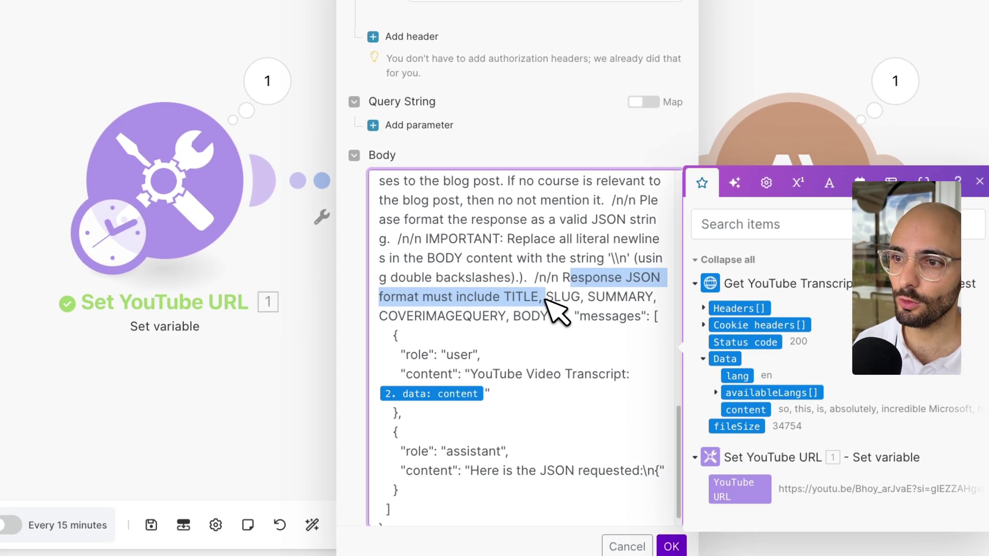
pyautogui.click(546, 299)
pyautogui.moveTo(536, 305); pyautogui.dragTo(547, 316)
pyautogui.scroll(-1, 501, 318)
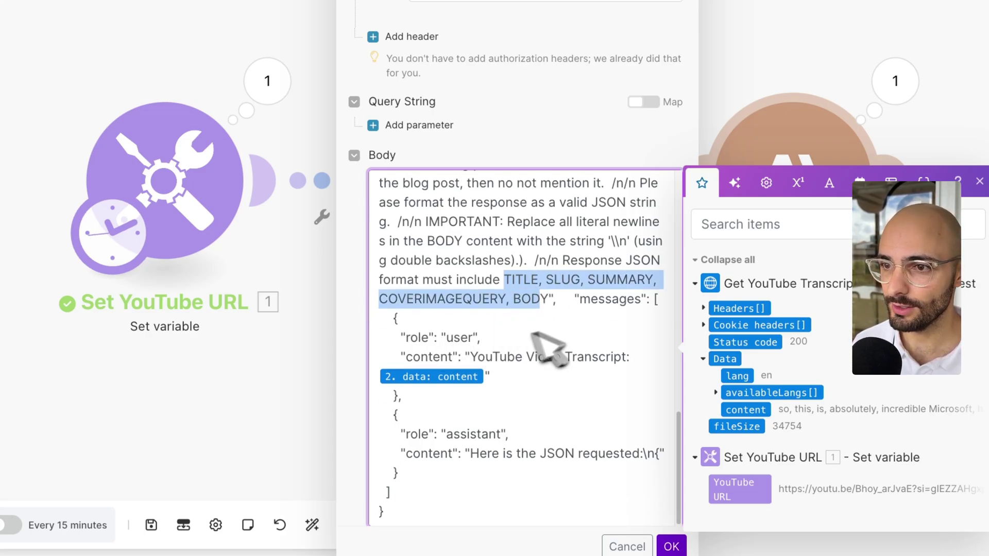
# Examine the user message with the mapped transcript content and select the assistant message block in the request body.
pyautogui.doubleClick(460, 338)
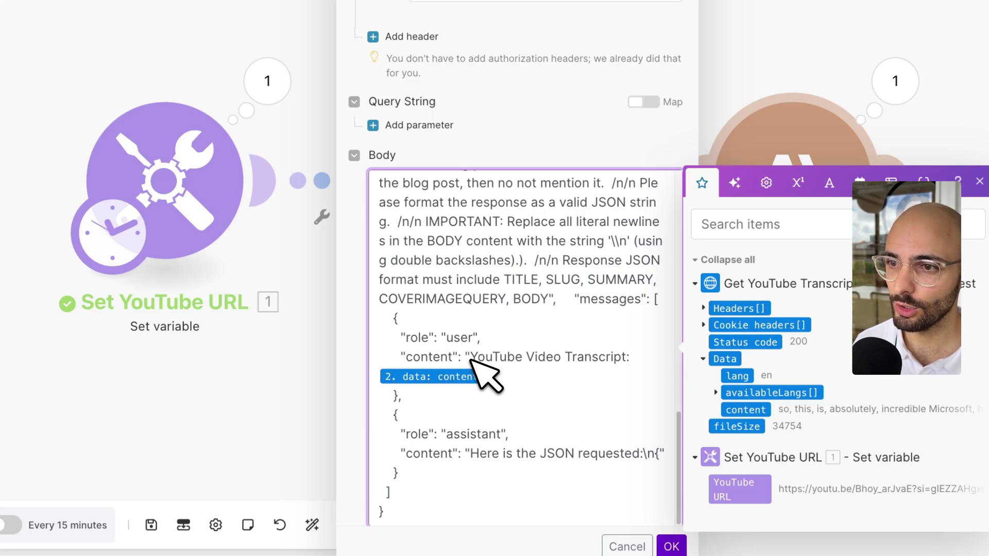
pyautogui.moveTo(472, 356); pyautogui.dragTo(634, 356)
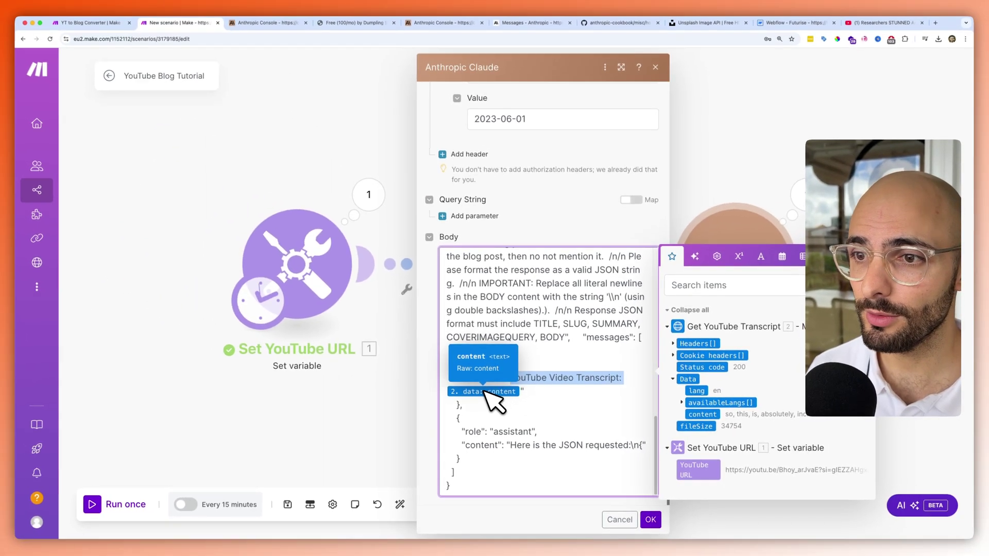
pyautogui.click(478, 432)
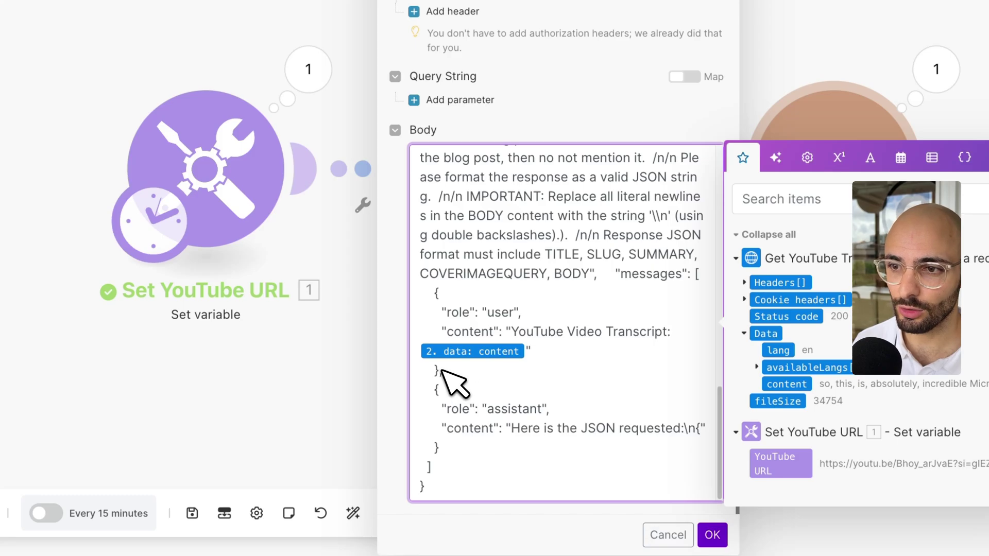
pyautogui.moveTo(441, 370); pyautogui.dragTo(445, 451)
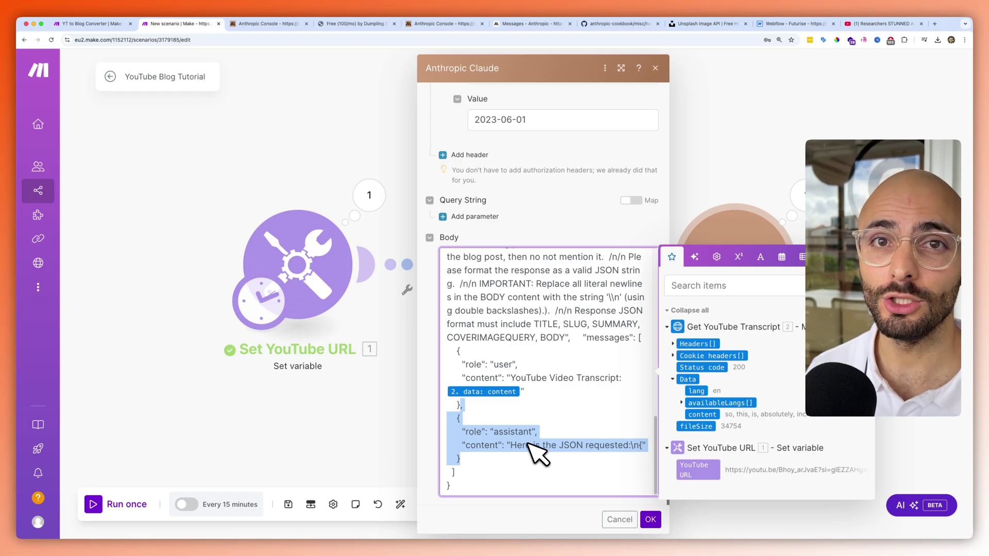
# Switch to the how_to_enable_json_mode.ipynb notebook on GitHub and examine the first example's user message requesting a JSON dict of athletes.
pyautogui.click(607, 23)
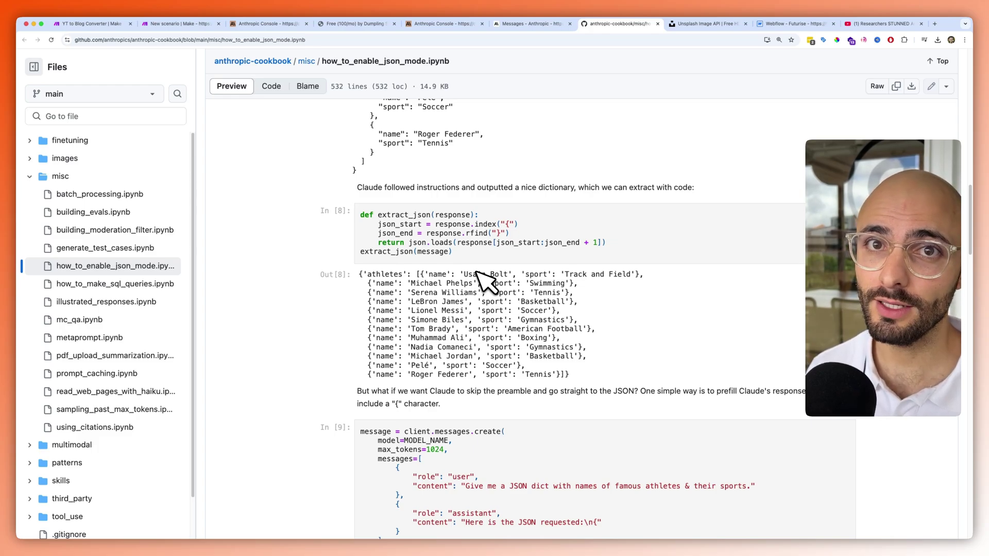
pyautogui.scroll(-5, 478, 277)
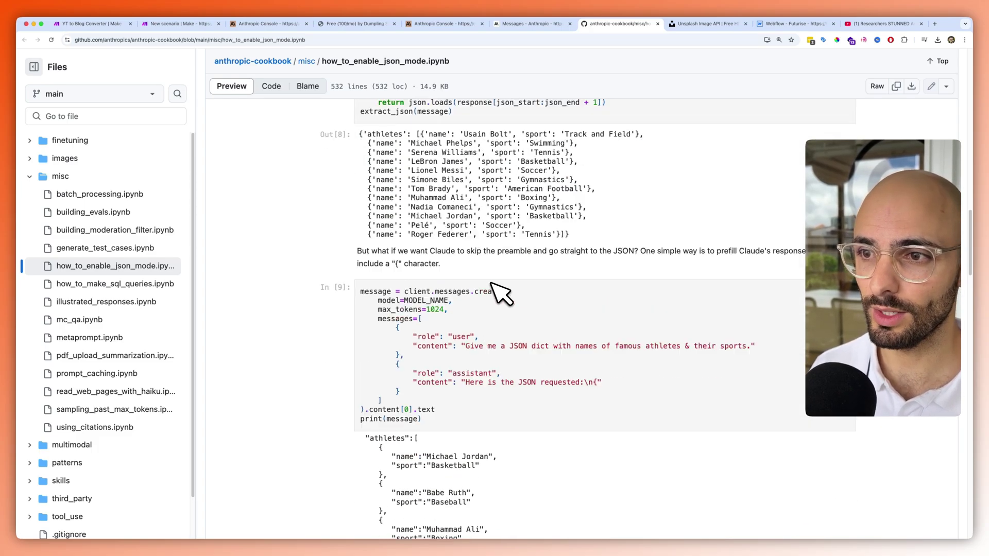
pyautogui.scroll(15, 502, 294)
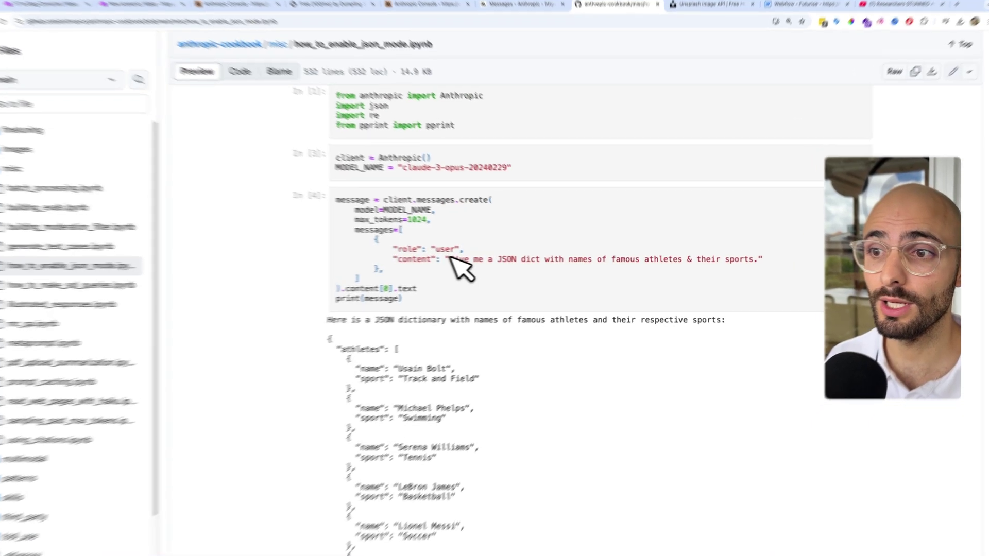
pyautogui.moveTo(466, 259); pyautogui.dragTo(755, 263)
pyautogui.click(745, 261)
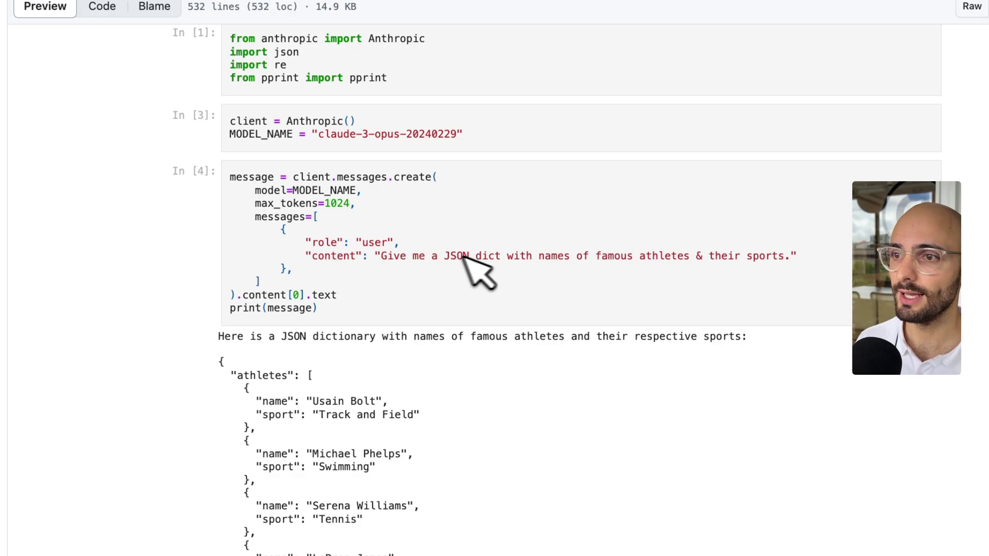
pyautogui.moveTo(544, 256); pyautogui.dragTo(774, 259)
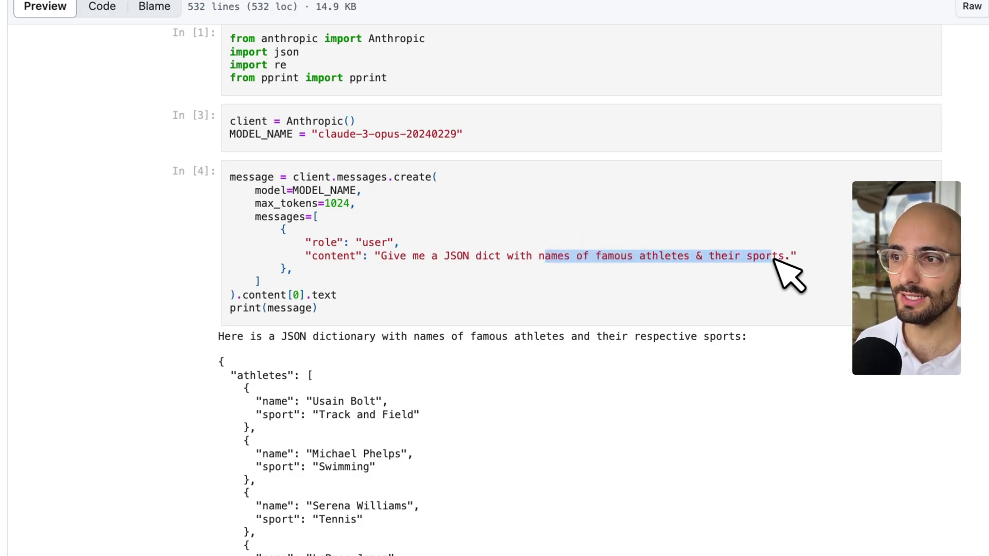
pyautogui.scroll(-5, 664, 309)
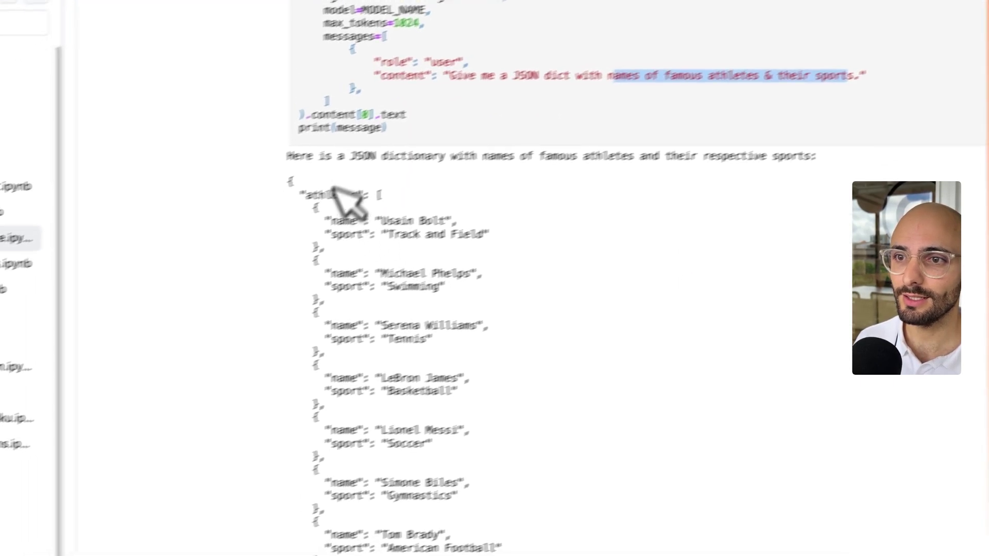
# Compare the preamble sentence with the JSON dictionary in the first example's output.
pyautogui.moveTo(349, 137); pyautogui.dragTo(573, 481)
pyautogui.click(541, 326)
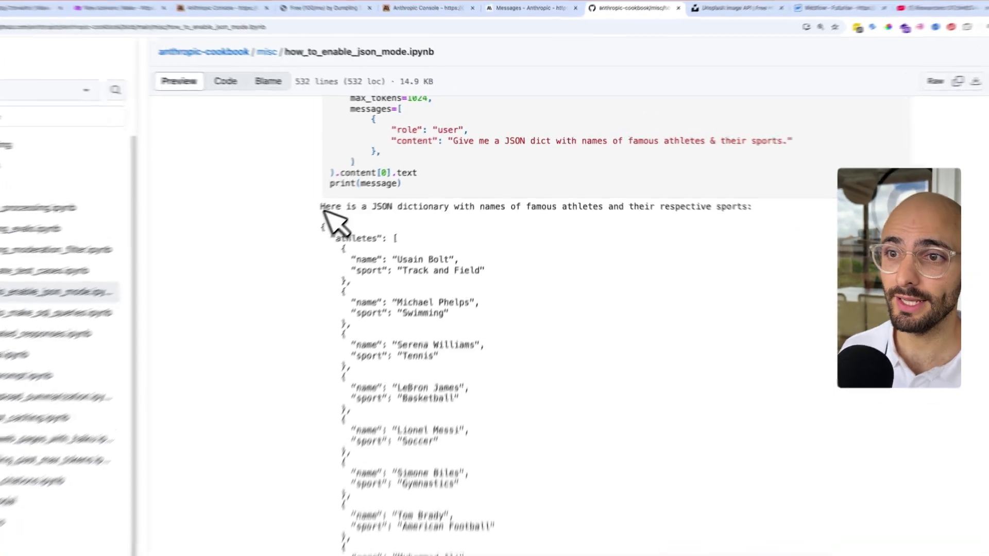
pyautogui.doubleClick(367, 184)
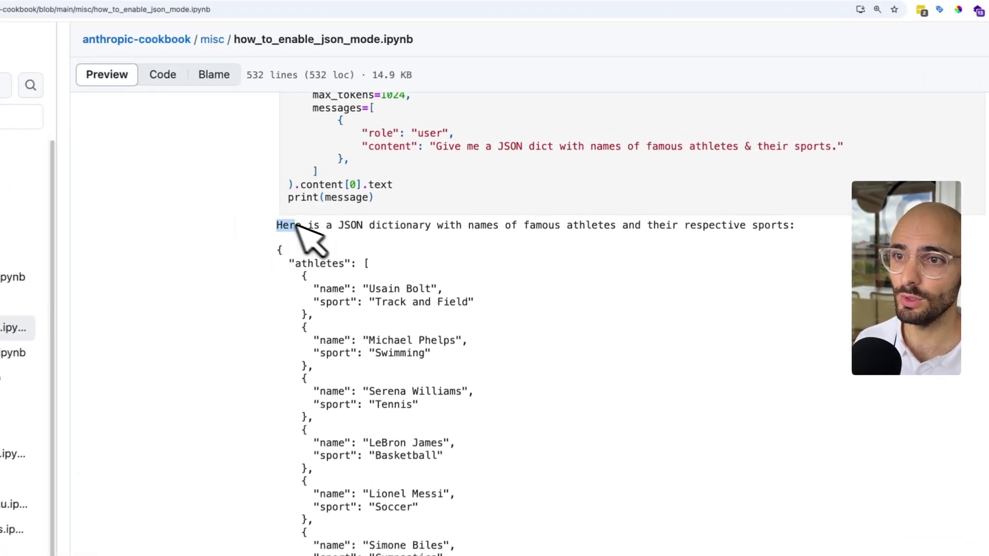
pyautogui.moveTo(302, 226); pyautogui.dragTo(738, 236)
pyautogui.click(263, 247)
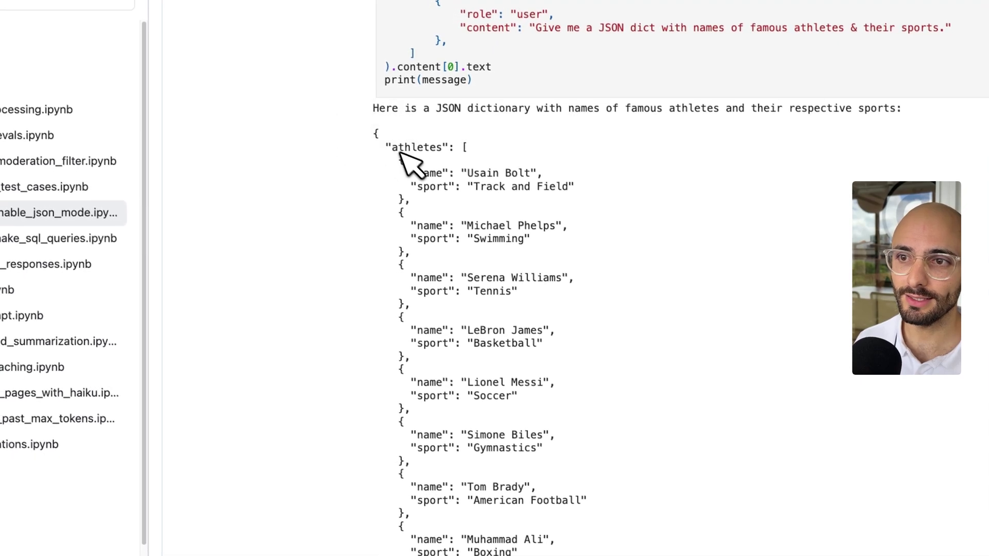
pyautogui.moveTo(370, 132); pyautogui.dragTo(527, 431)
pyautogui.click(407, 184)
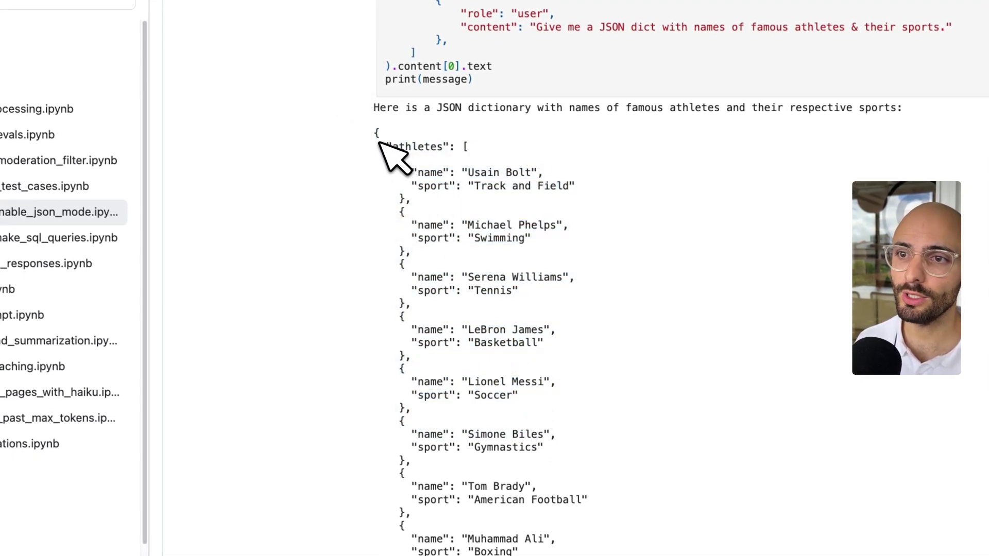
pyautogui.moveTo(378, 144); pyautogui.dragTo(503, 503)
pyautogui.click(425, 155)
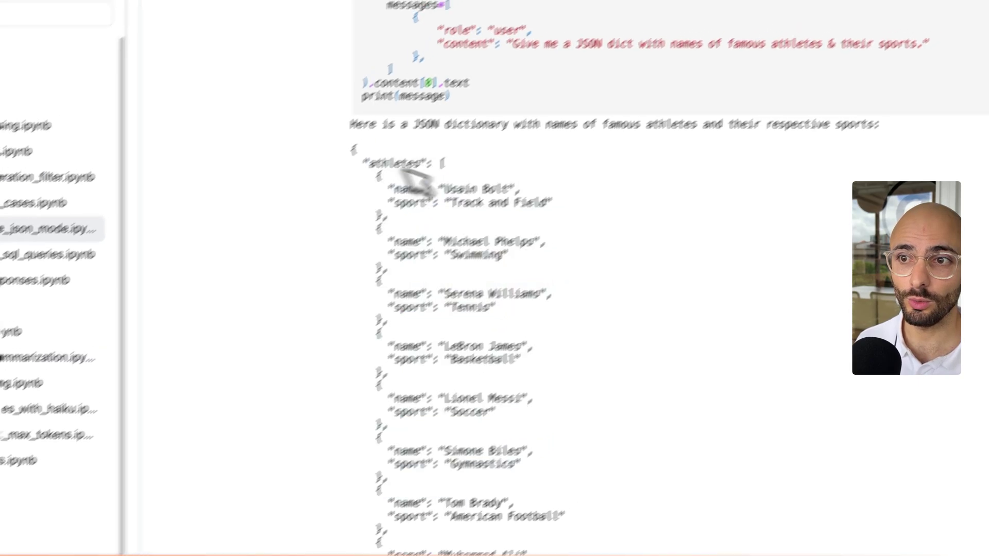
# Examine the notebook's prefill example, comparing its user message with the assistant message "Here is the JSON requested:\n{".
pyautogui.scroll(-12, 404, 238)
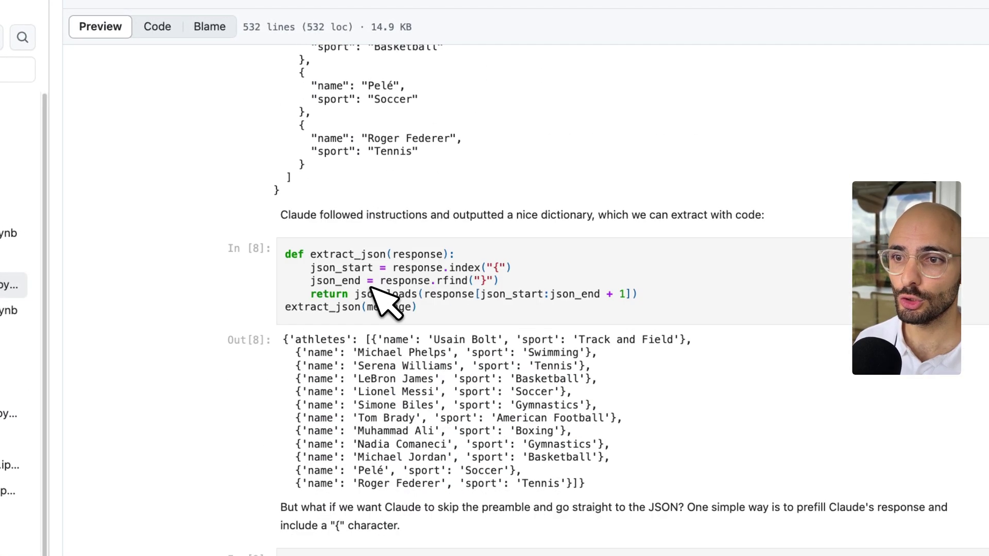
pyautogui.scroll(-9, 372, 288)
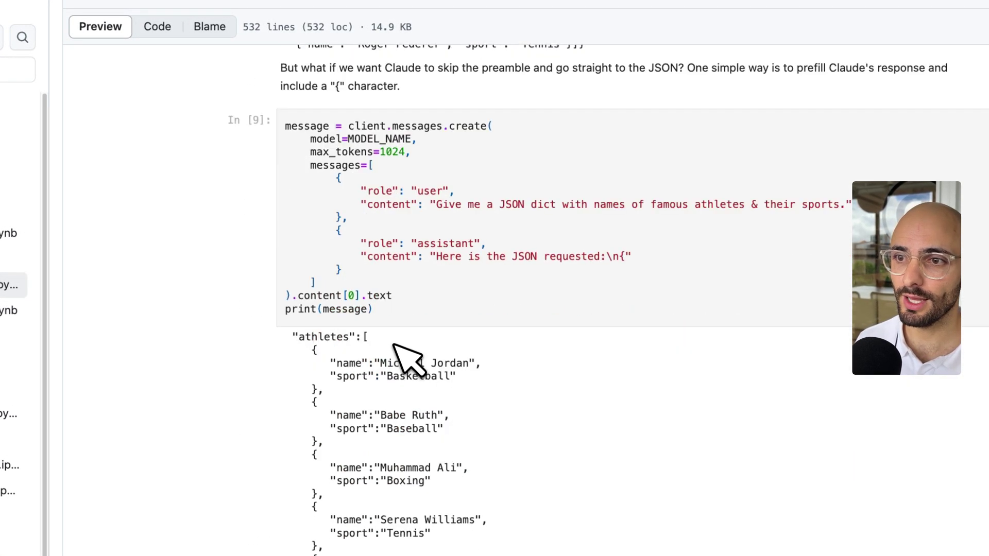
pyautogui.moveTo(340, 232); pyautogui.dragTo(481, 249)
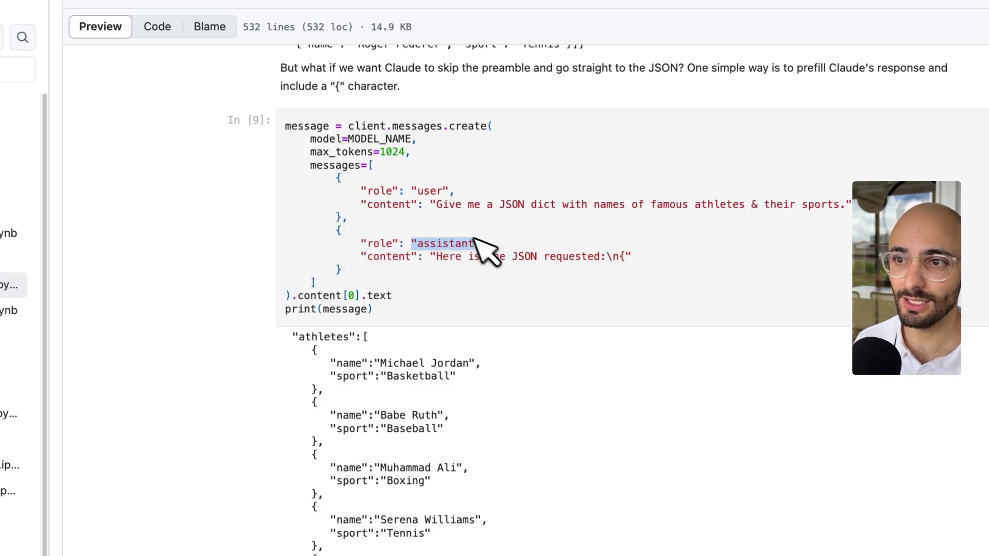
pyautogui.moveTo(411, 191); pyautogui.dragTo(872, 218)
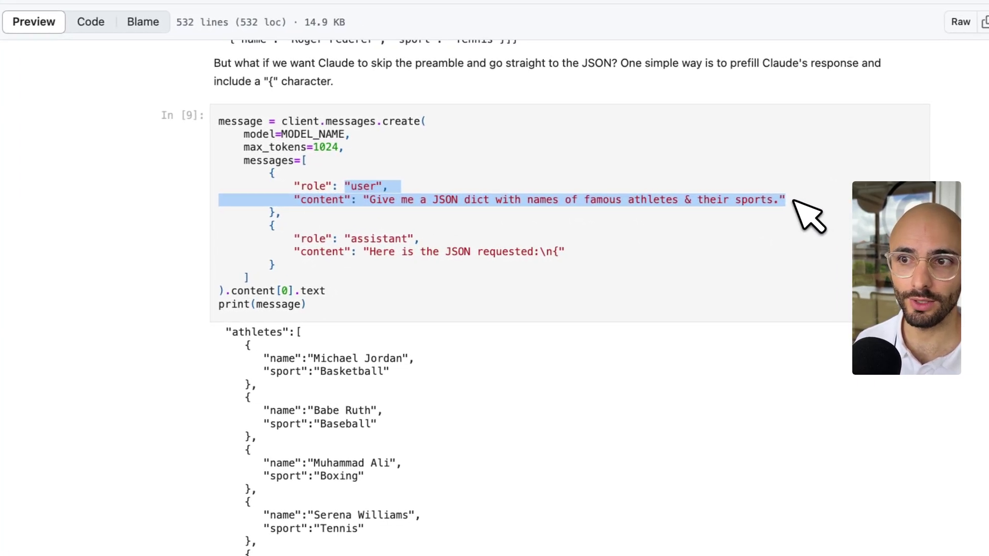
pyautogui.click(512, 252)
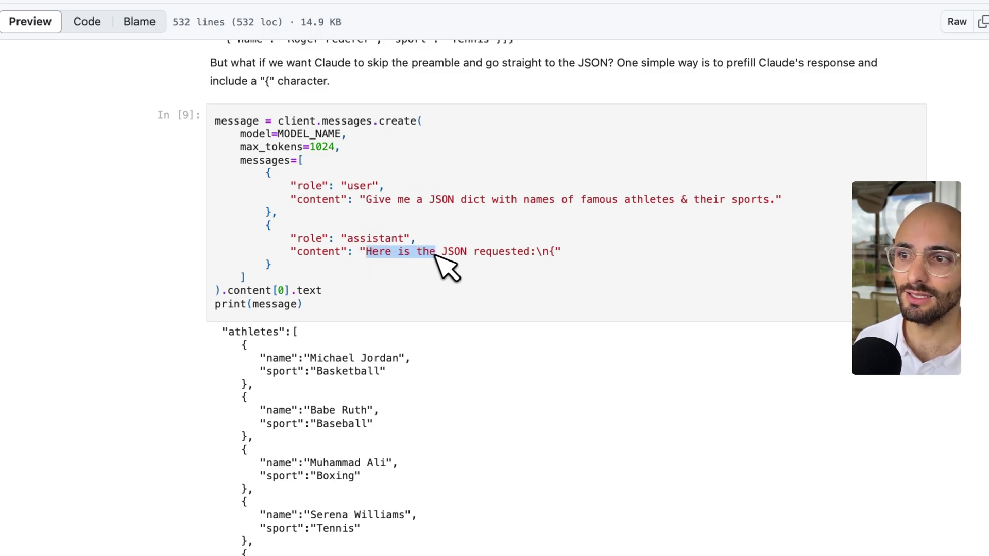
pyautogui.moveTo(435, 253); pyautogui.dragTo(504, 253)
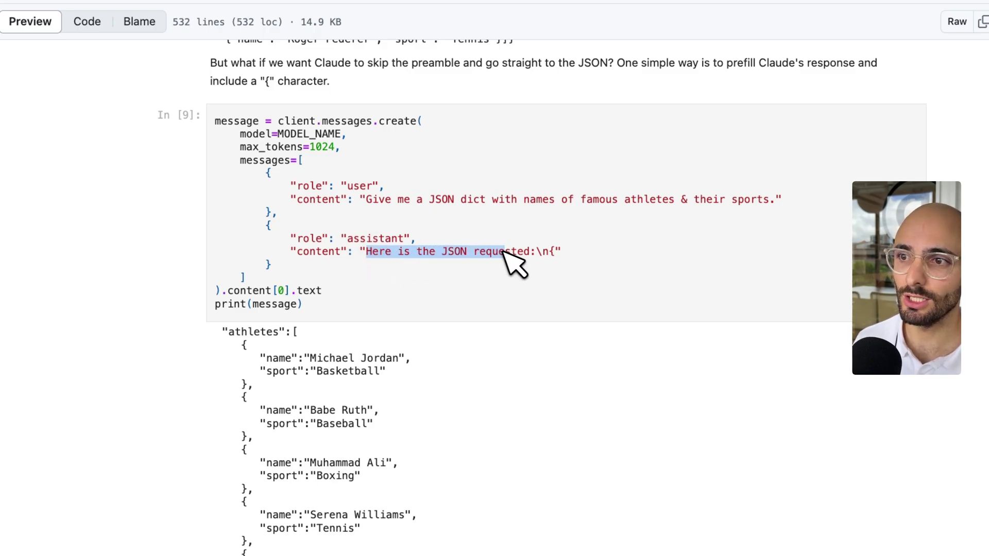
pyautogui.click(541, 251)
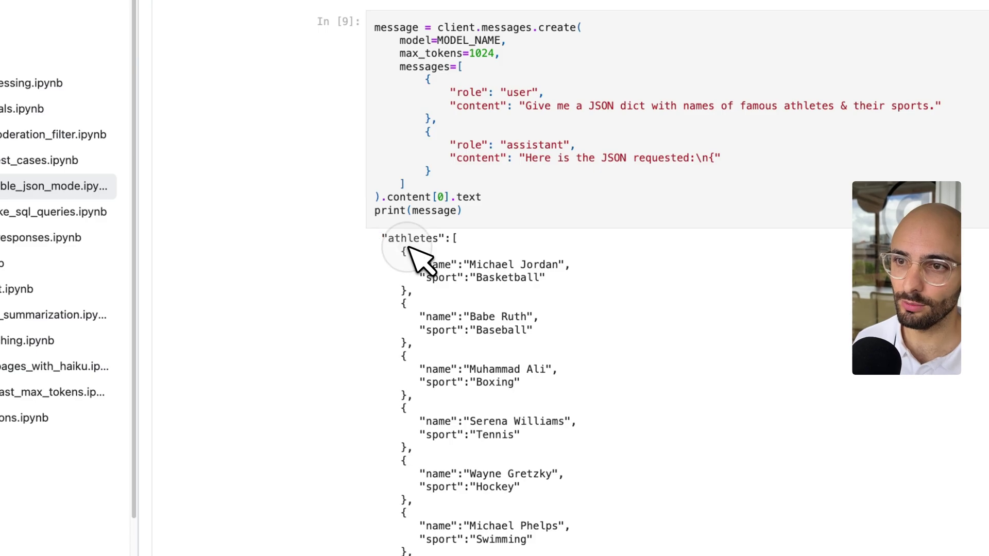
# Inspect the prefilled example's output from its opening athletes key to the closing brace.
pyautogui.moveTo(382, 238); pyautogui.dragTo(523, 308)
pyautogui.scroll(-7, 536, 280)
pyautogui.click(523, 308)
pyautogui.doubleClick(366, 427)
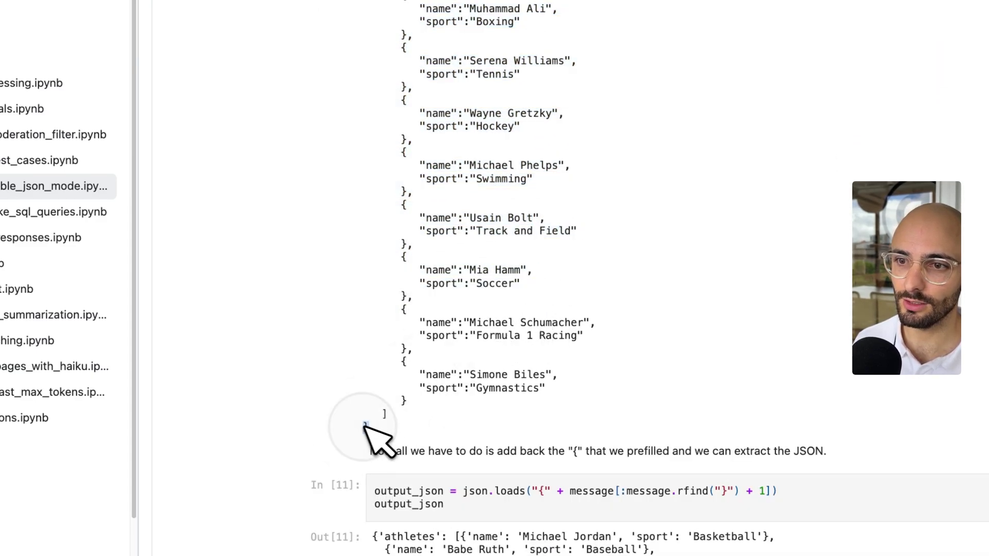
pyautogui.scroll(5, 514, 228)
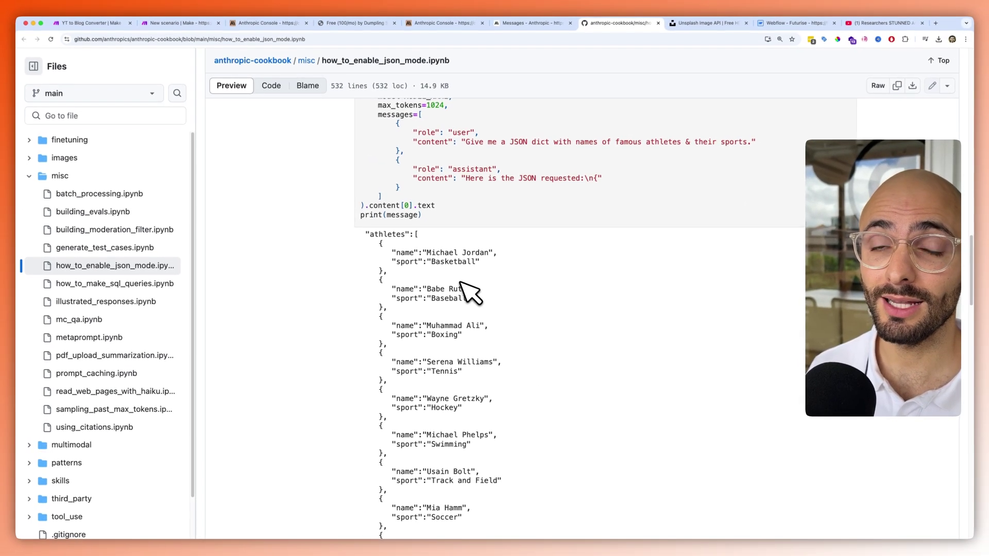
pyautogui.doubleClick(367, 236)
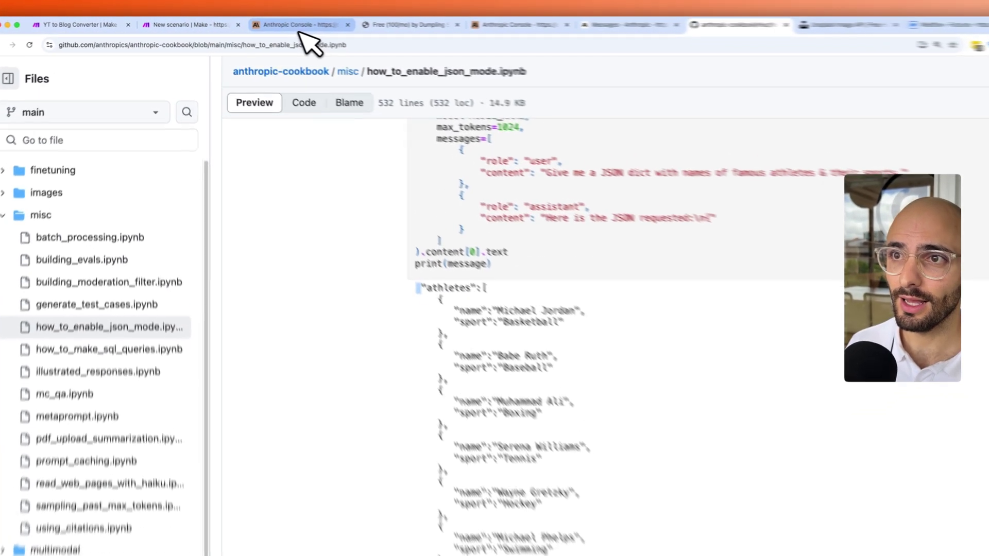
# Return to the Make scenario and save the Anthropic Claude module's request configuration.
pyautogui.click(236, 24)
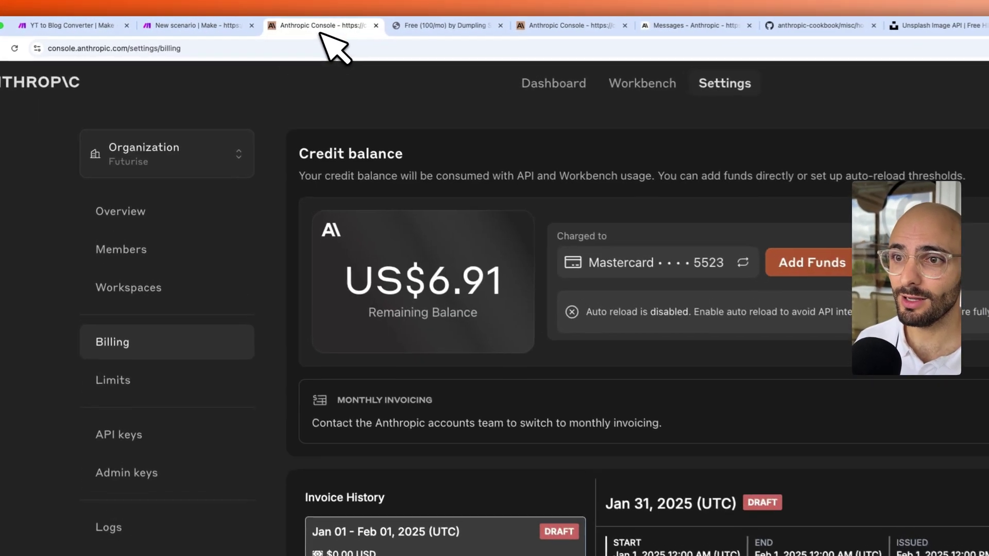
pyautogui.click(232, 25)
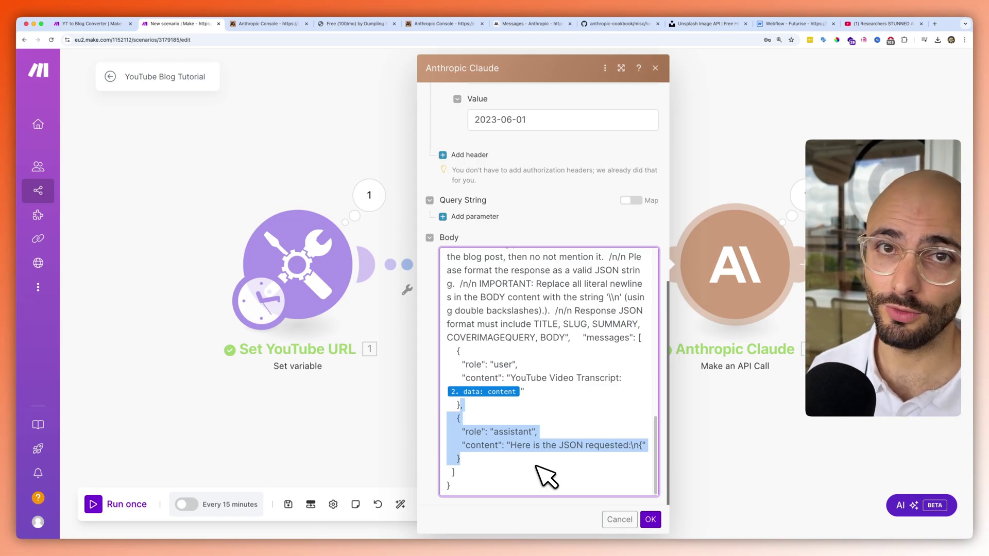
pyautogui.click(543, 484)
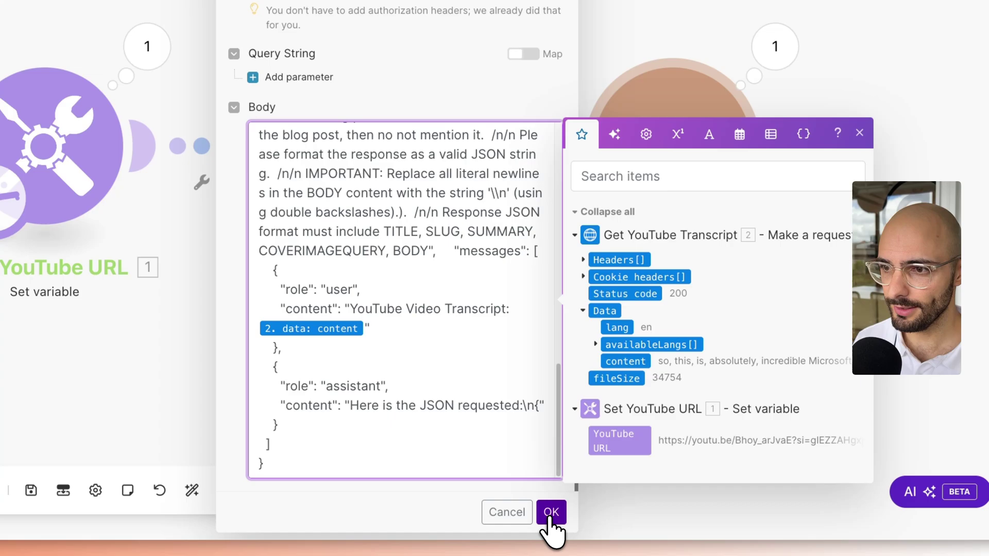
pyautogui.click(601, 524)
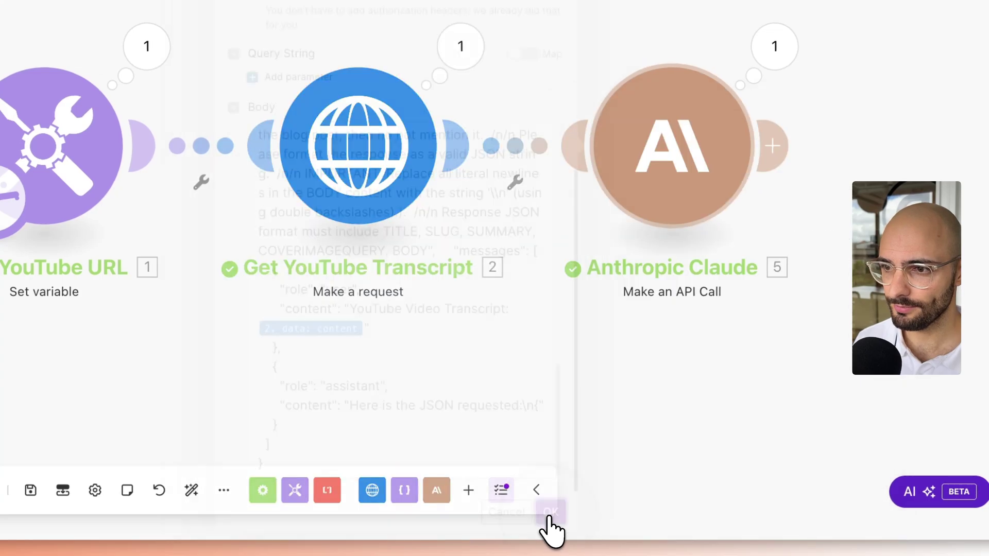
pyautogui.hscroll(10, 823, 342)
pyautogui.scroll(-3, 823, 342)
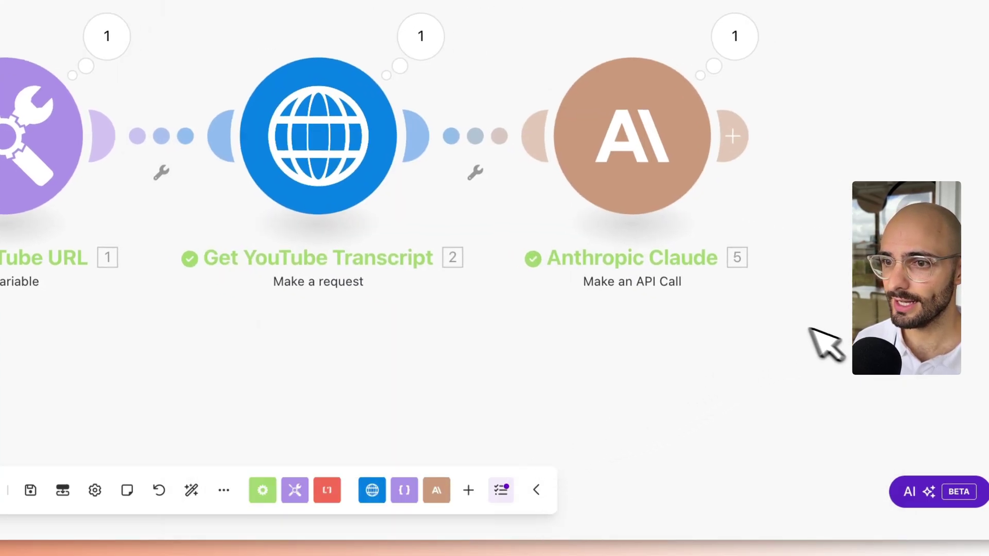
pyautogui.moveTo(494, 241); pyautogui.dragTo(458, 249)
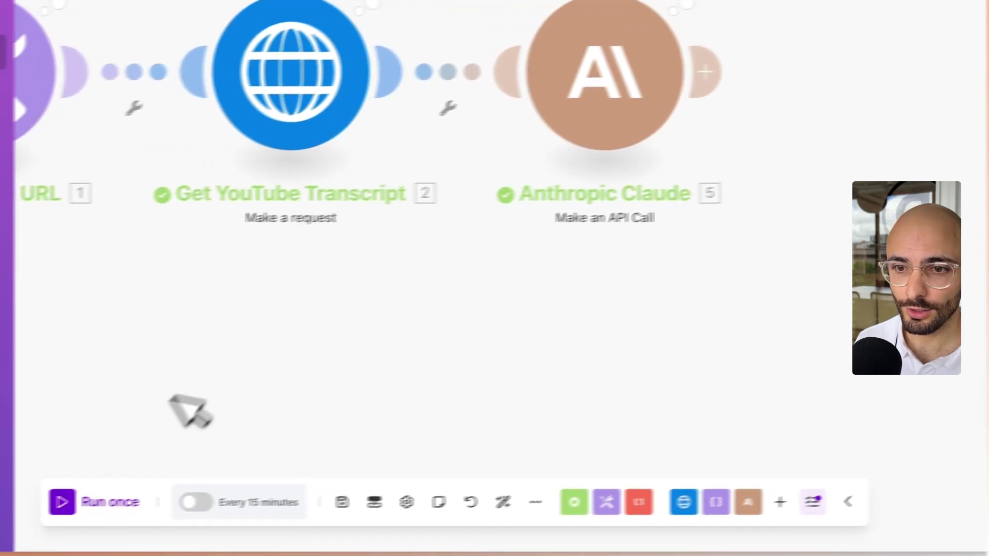
# Run the scenario once and expand the Anthropic Claude output down to the generated text in the first content item.
pyautogui.click(154, 494)
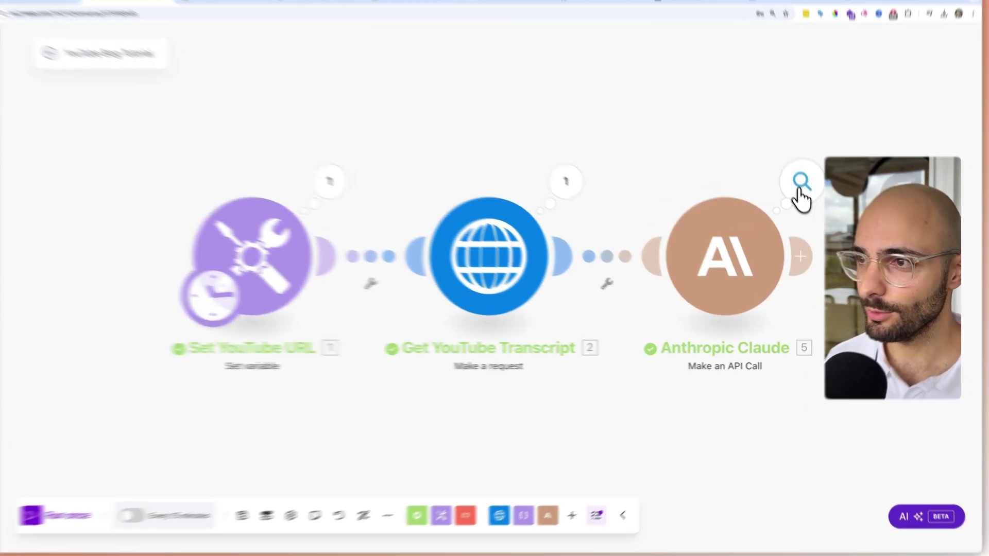
pyautogui.click(804, 197)
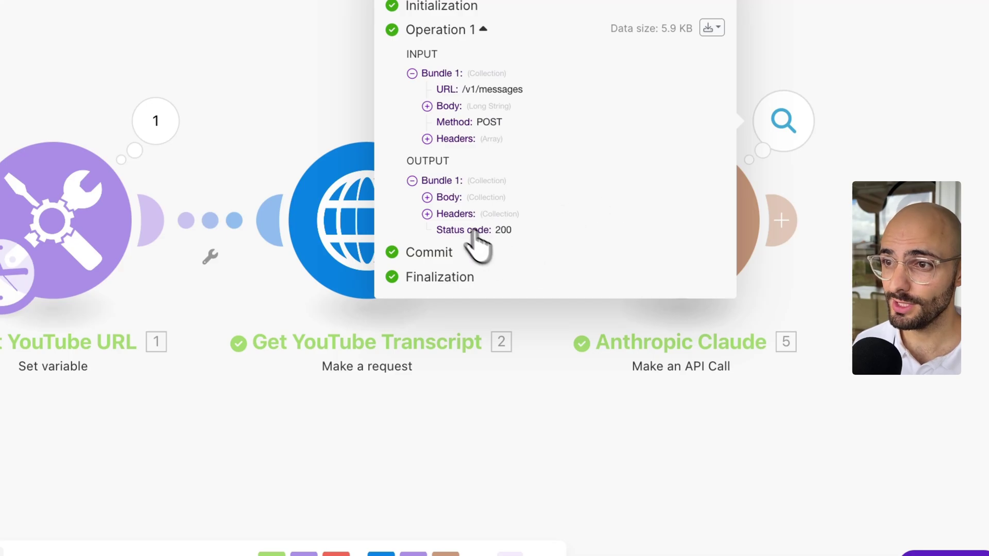
pyautogui.click(434, 200)
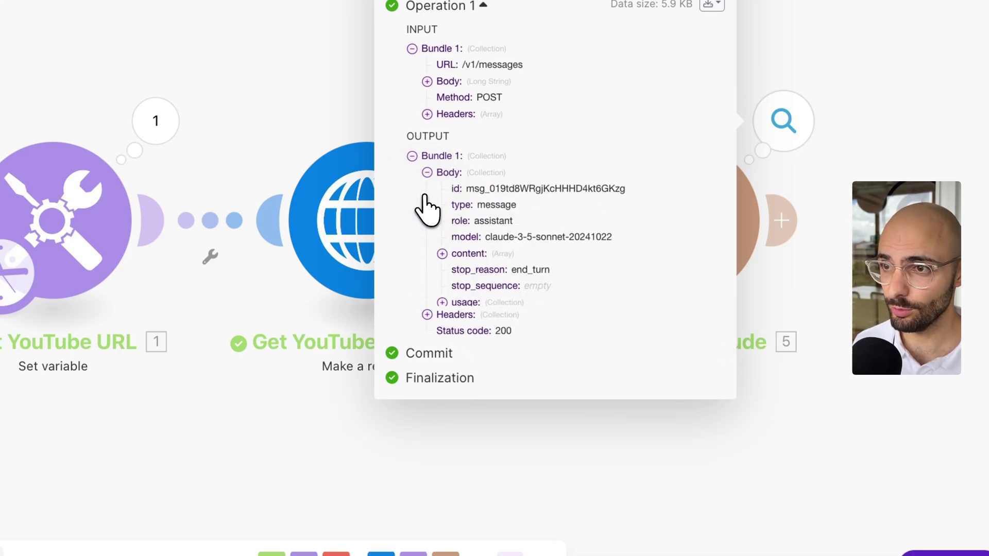
pyautogui.click(442, 255)
pyautogui.click(457, 270)
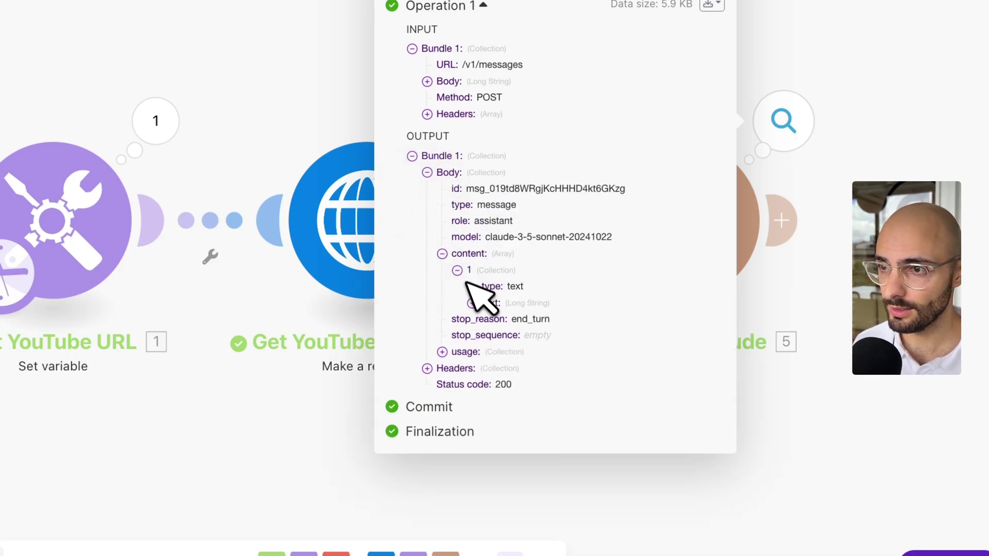
pyautogui.click(472, 303)
pyautogui.scroll(-2, 487, 318)
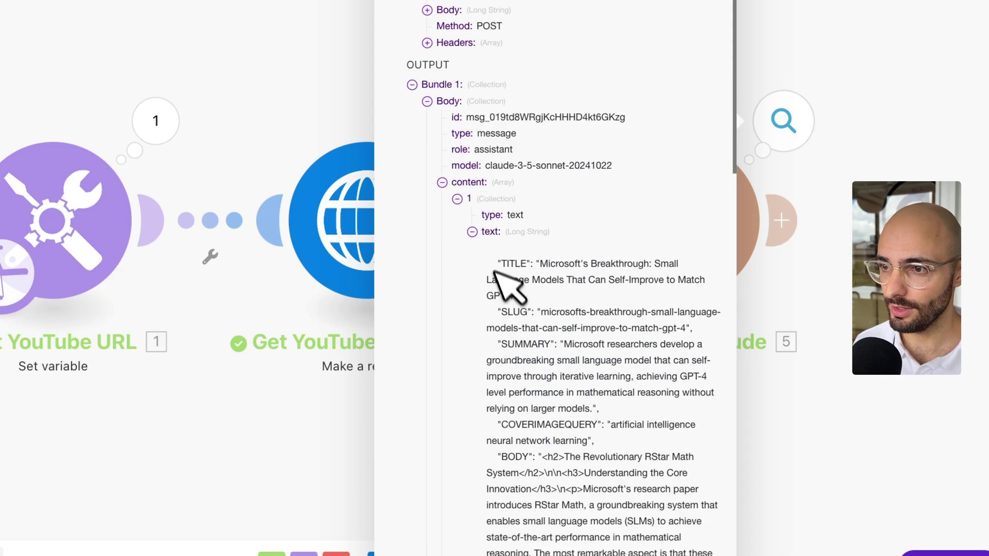
pyautogui.moveTo(487, 253); pyautogui.dragTo(565, 522)
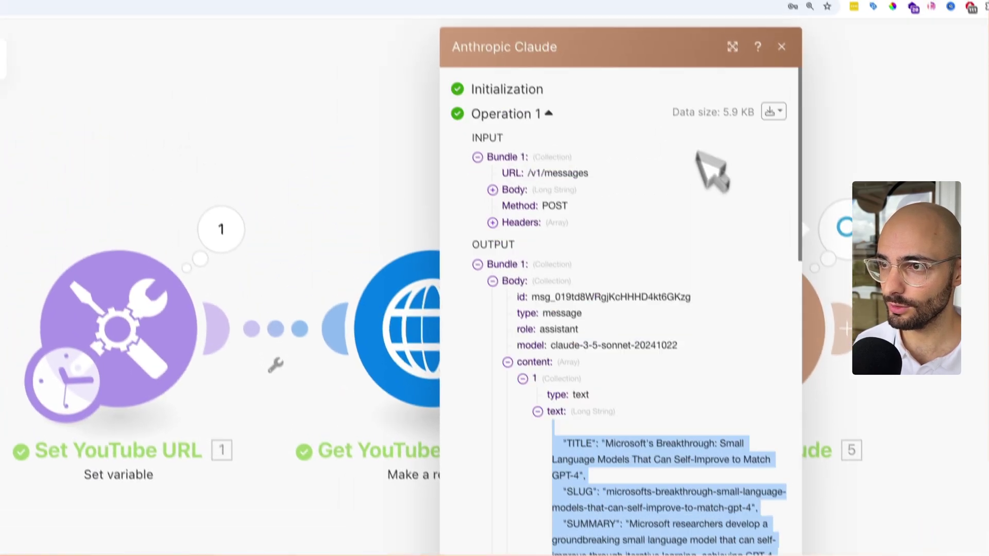
# View the Claude output's raw bundle content and inspect the text value from its start to the closing brace.
pyautogui.click(777, 137)
pyautogui.click(762, 190)
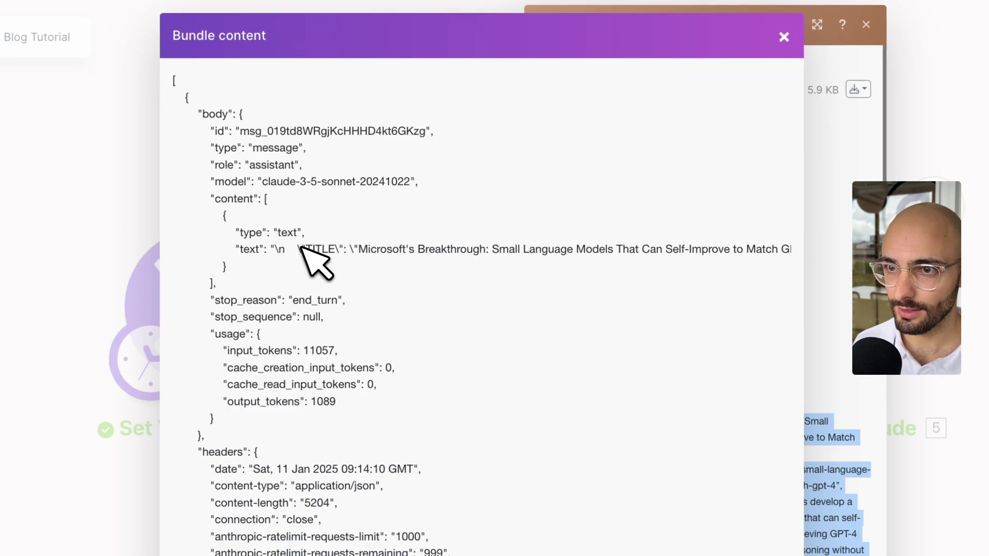
pyautogui.click(275, 248)
pyautogui.moveTo(306, 252); pyautogui.dragTo(721, 252)
pyautogui.click(352, 248)
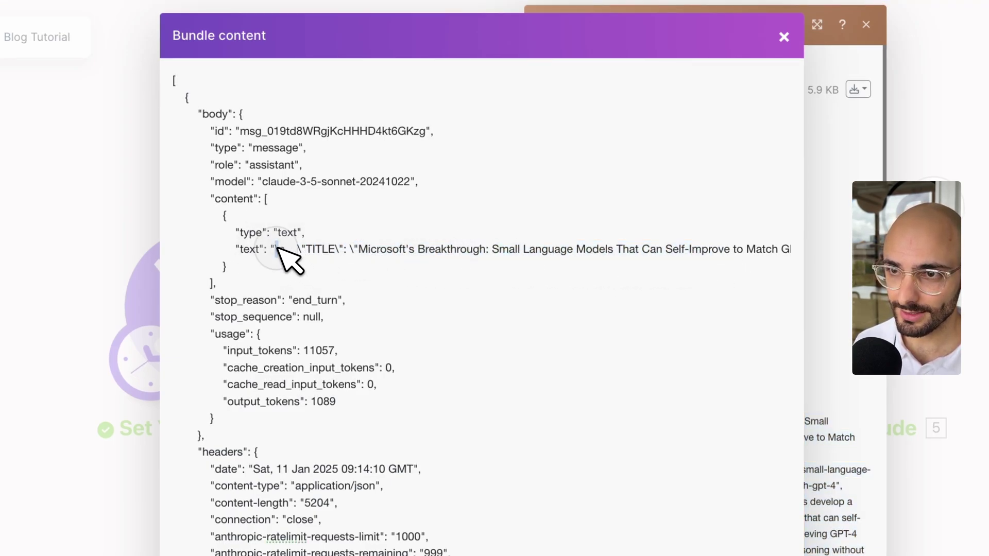
pyautogui.moveTo(355, 247); pyautogui.dragTo(919, 256)
pyautogui.moveTo(759, 269); pyautogui.dragTo(766, 267)
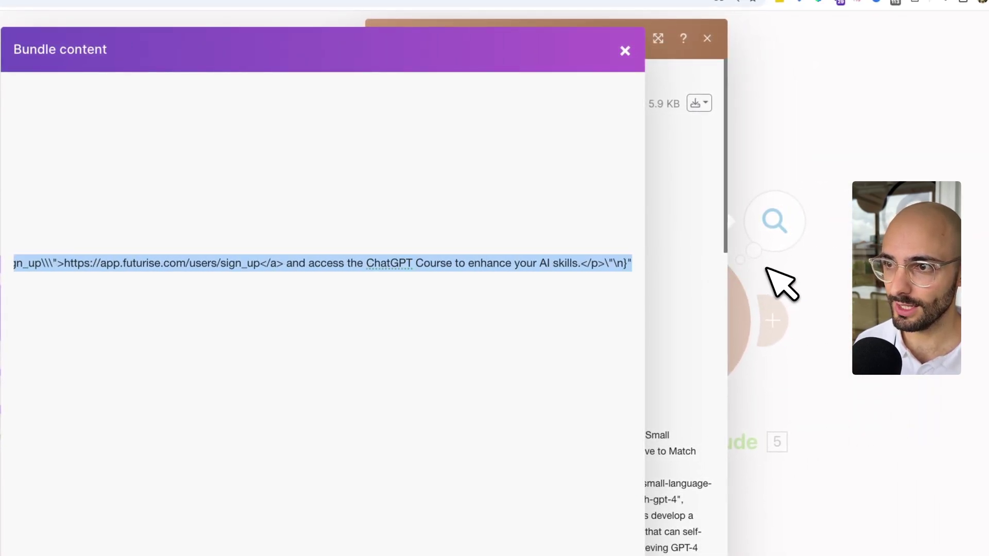
pyautogui.click(628, 265)
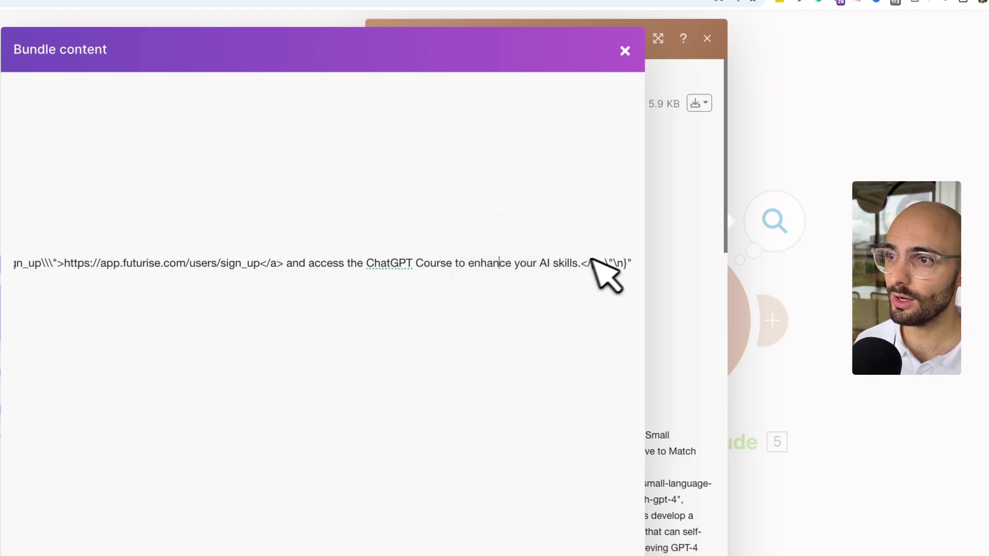
pyautogui.click(625, 51)
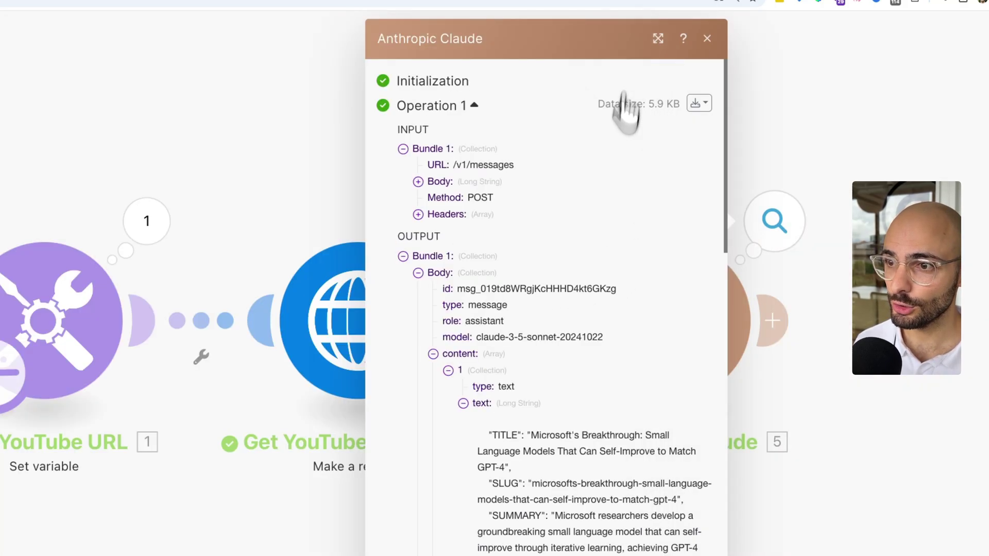
# Review the SUMMARY, COVERIMAGEQUERY and BODY keys in Claude's output text, and close the operation details.
pyautogui.scroll(-5, 530, 412)
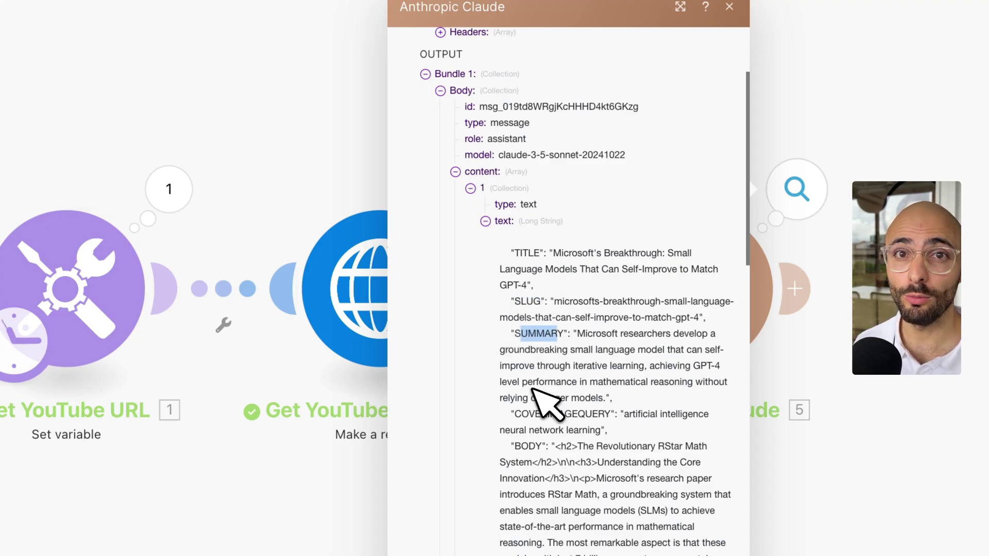
pyautogui.moveTo(508, 408); pyautogui.dragTo(623, 408)
pyautogui.click(515, 440)
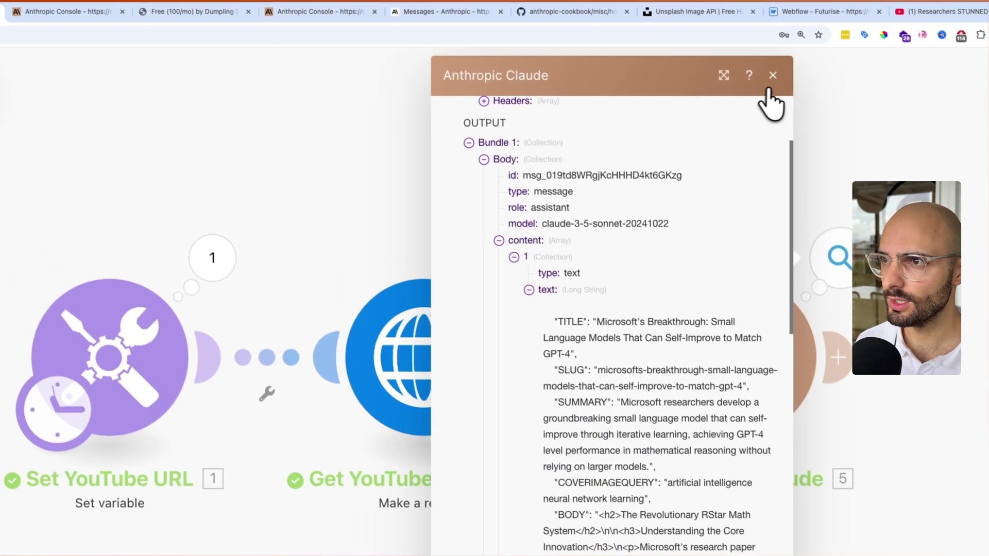
pyautogui.click(770, 83)
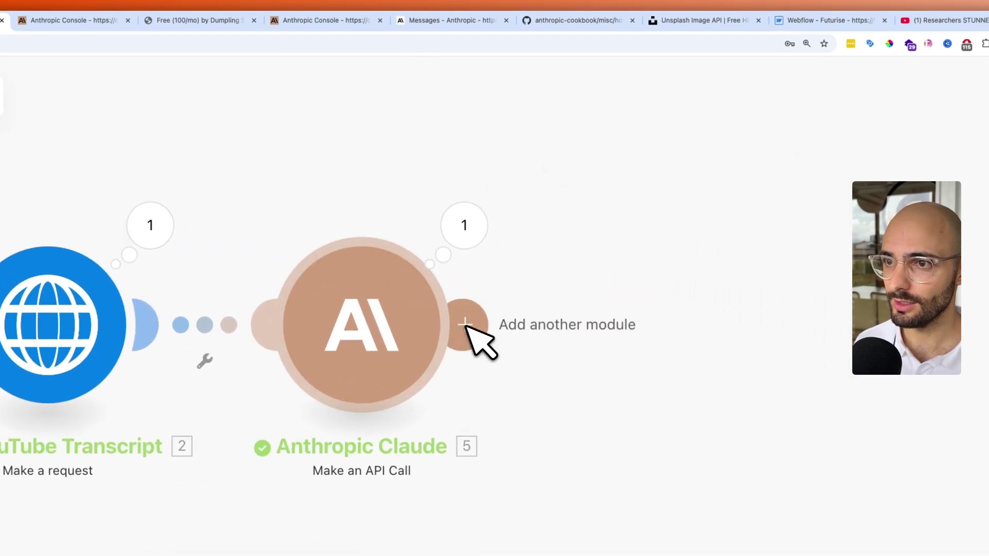
# Add a JSON module with the Parse JSON action after the Anthropic Claude module.
pyautogui.click(470, 330)
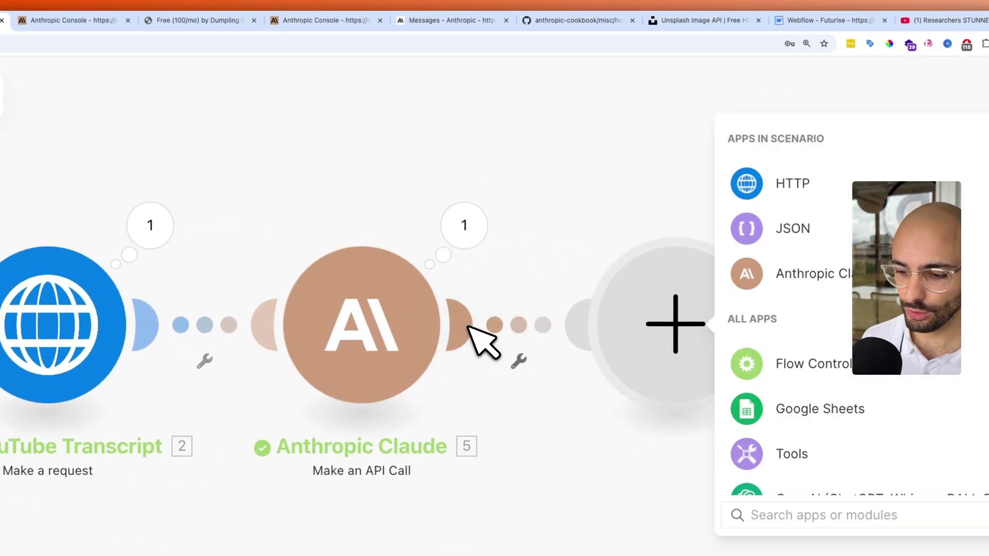
pyautogui.write('parse')
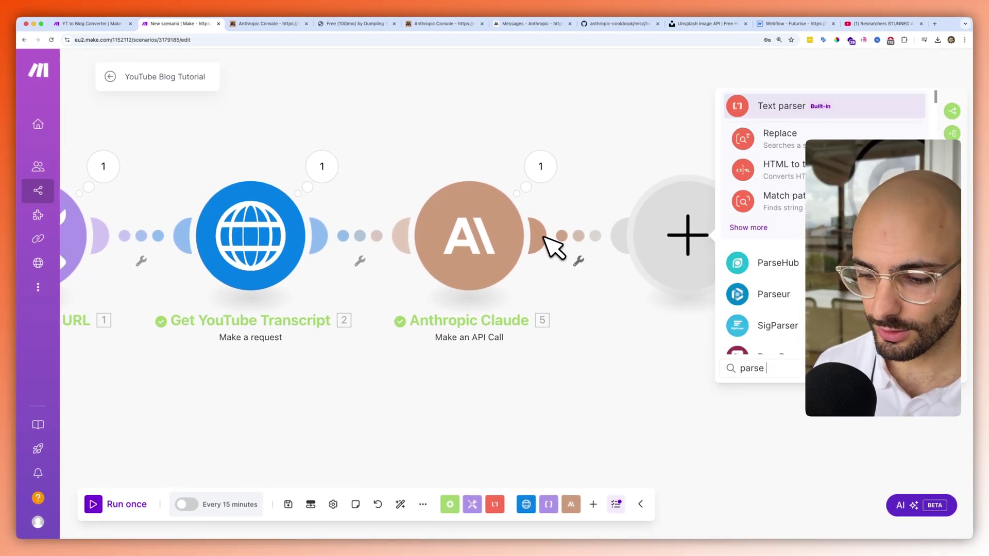
pyautogui.write(' json')
pyautogui.click(799, 140)
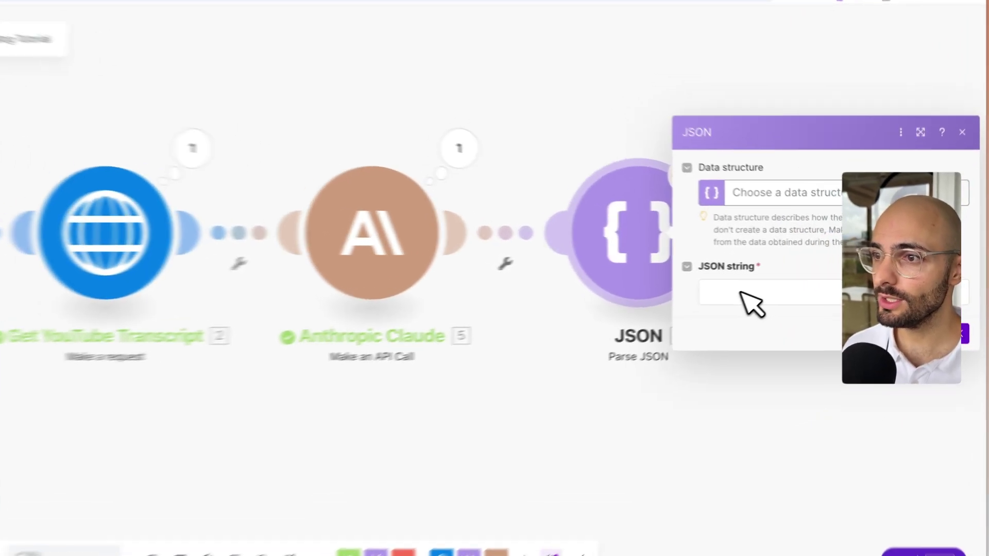
# Map the JSON string to the text item in the Claude response's Body content[] array and prefix it with an opening brace {.
pyautogui.click(767, 286)
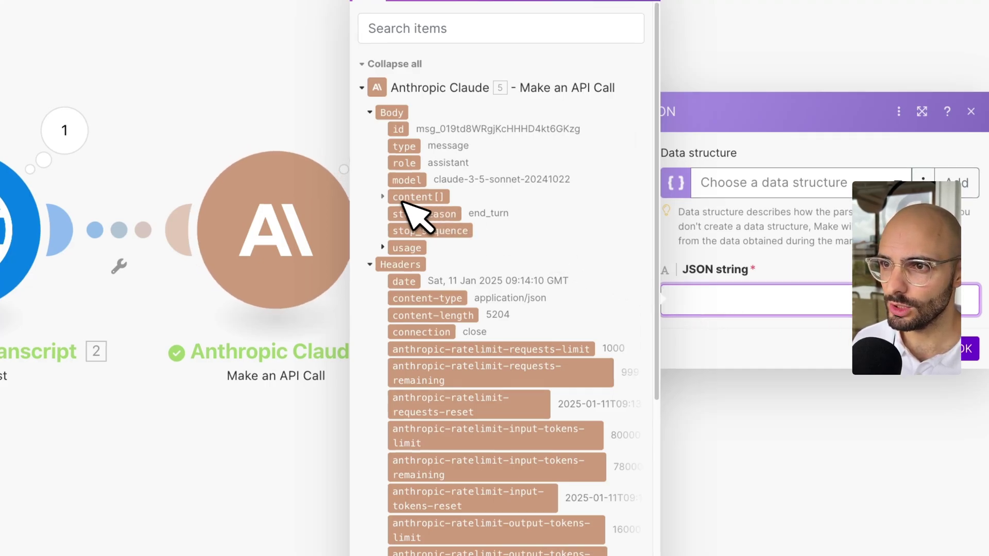
pyautogui.click(383, 197)
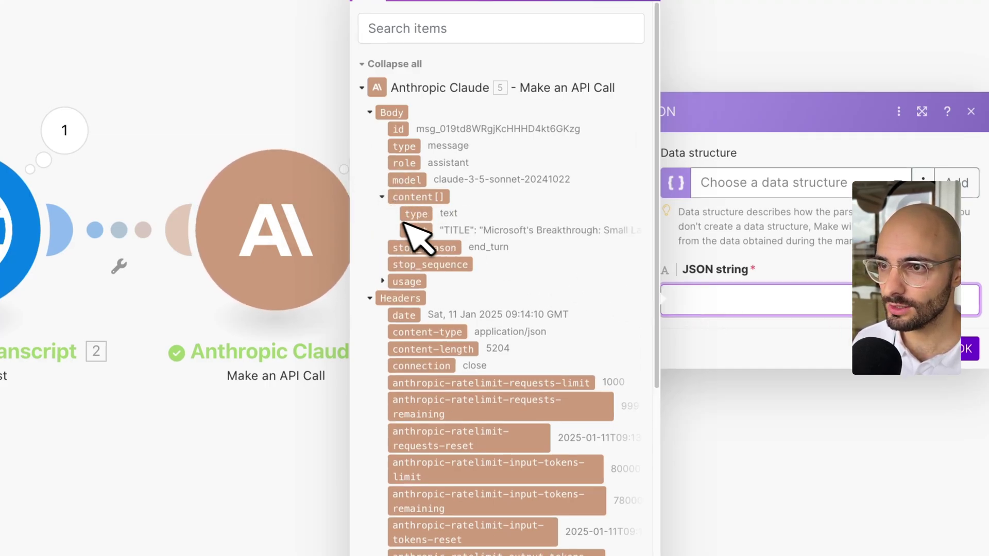
pyautogui.moveTo(415, 232); pyautogui.dragTo(420, 234)
pyautogui.click(762, 358)
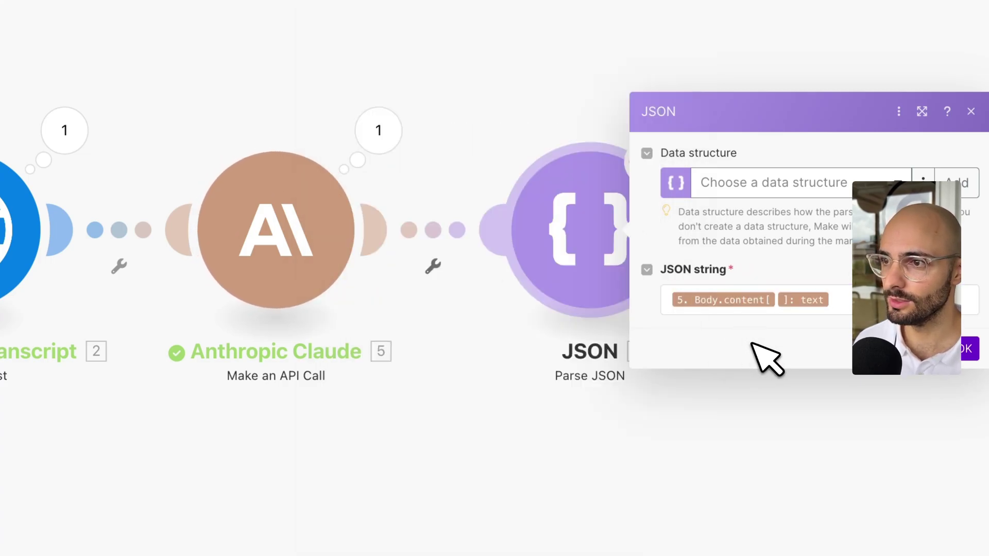
pyautogui.click(672, 300)
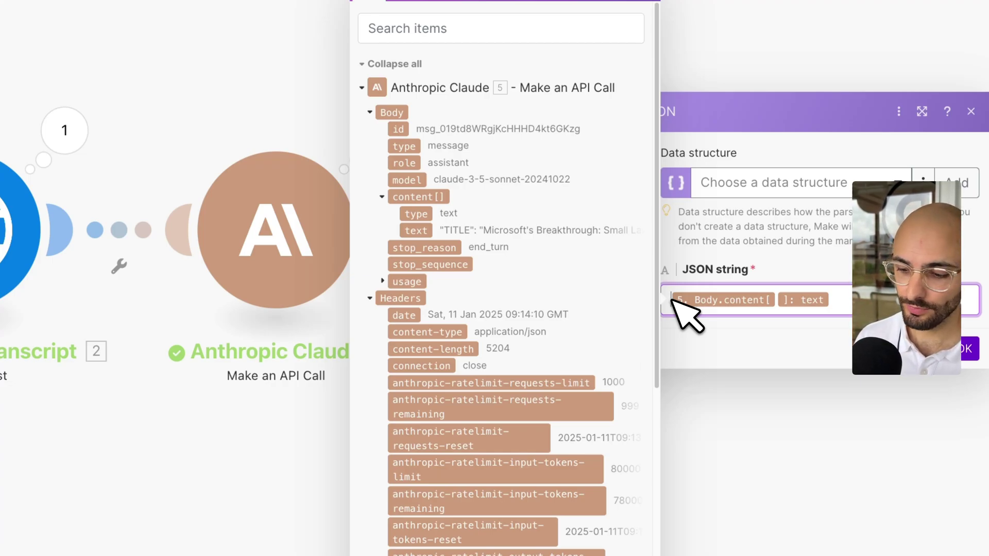
pyautogui.write('{')
pyautogui.click(719, 342)
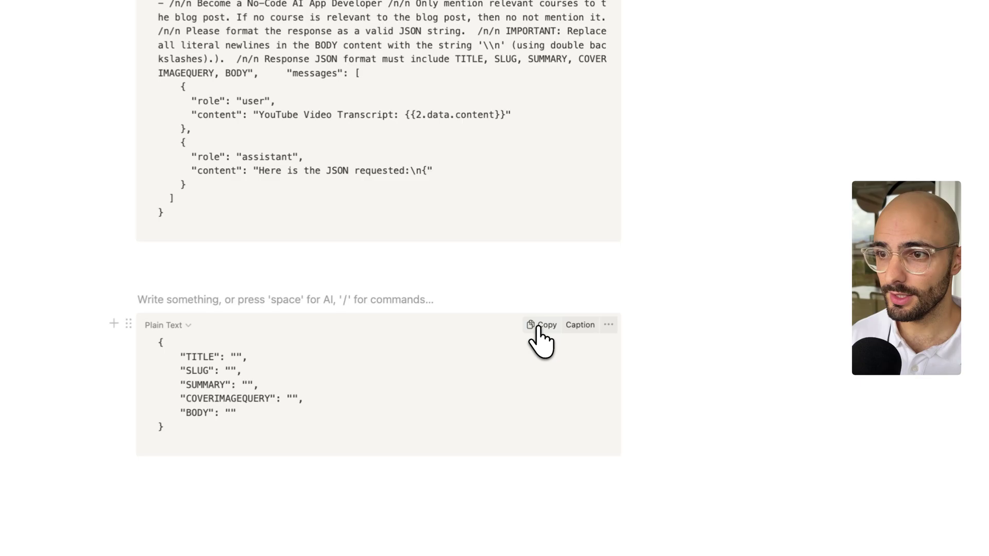
# Copy the JSON template with TITLE, SLUG, SUMMARY, COVERIMAGEQUERY and BODY keys from the Notion page and return to Make in Chrome.
pyautogui.click(538, 327)
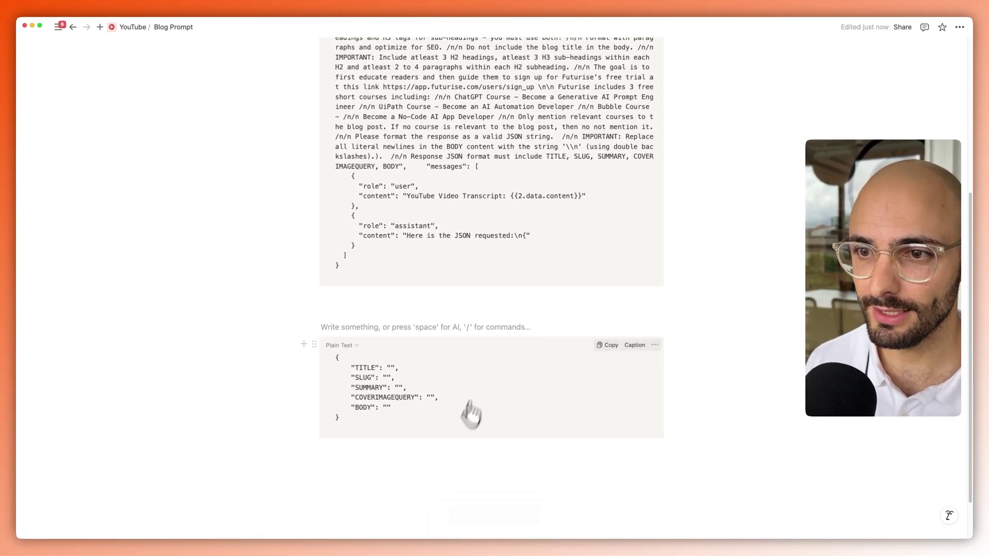
pyautogui.moveTo(443, 538)
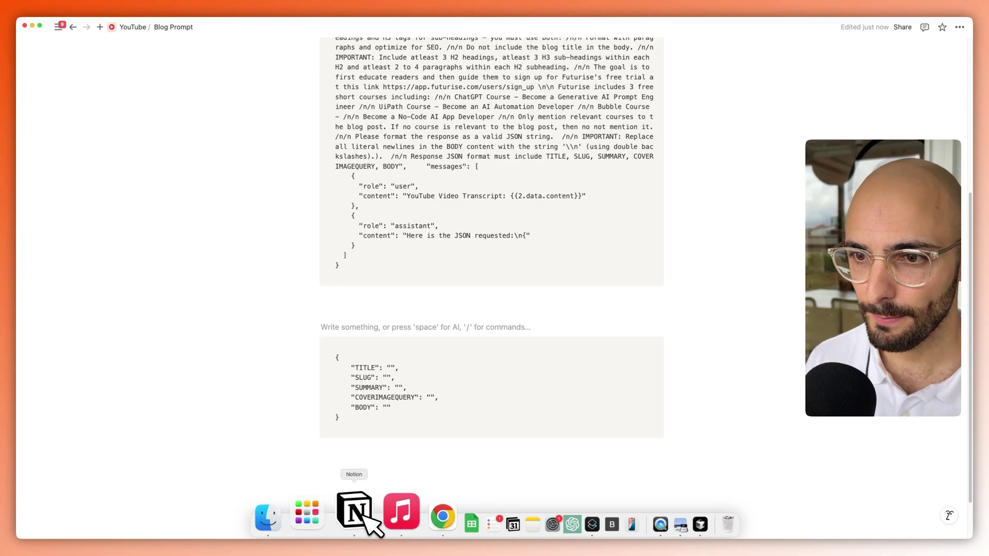
pyautogui.click(426, 512)
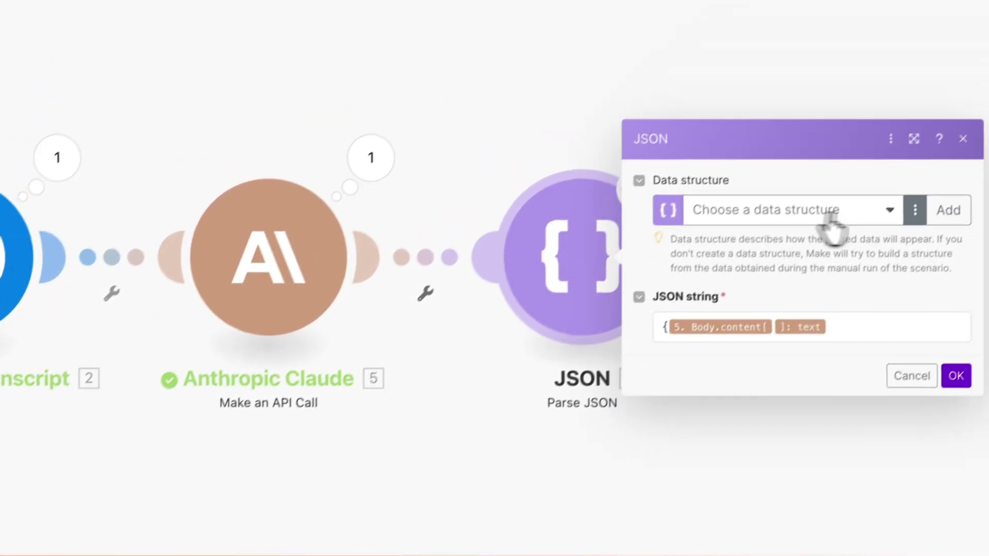
# Add a new data structure for the JSON module and name it Anthropic Response.
pyautogui.click(924, 229)
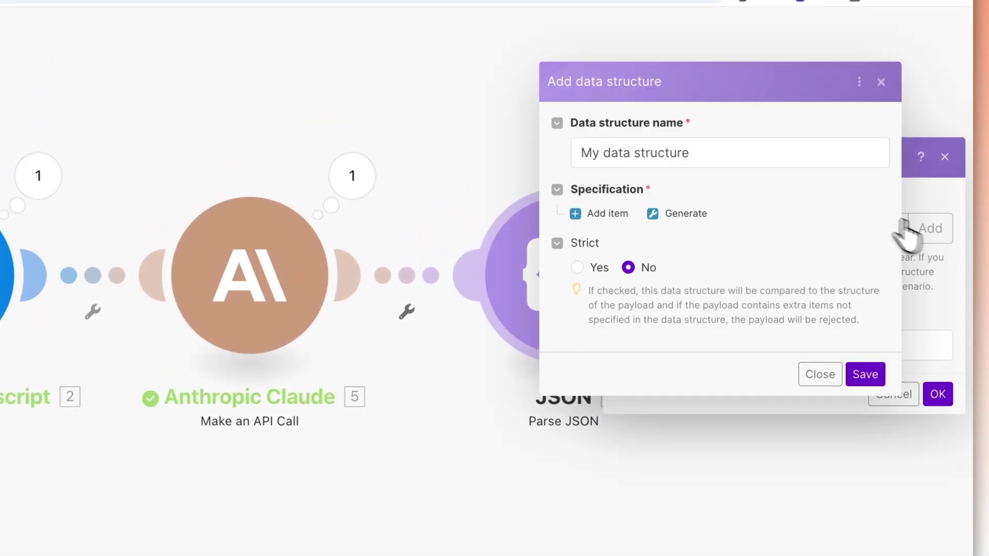
pyautogui.click(718, 161)
pyautogui.write('Anthropic Response')
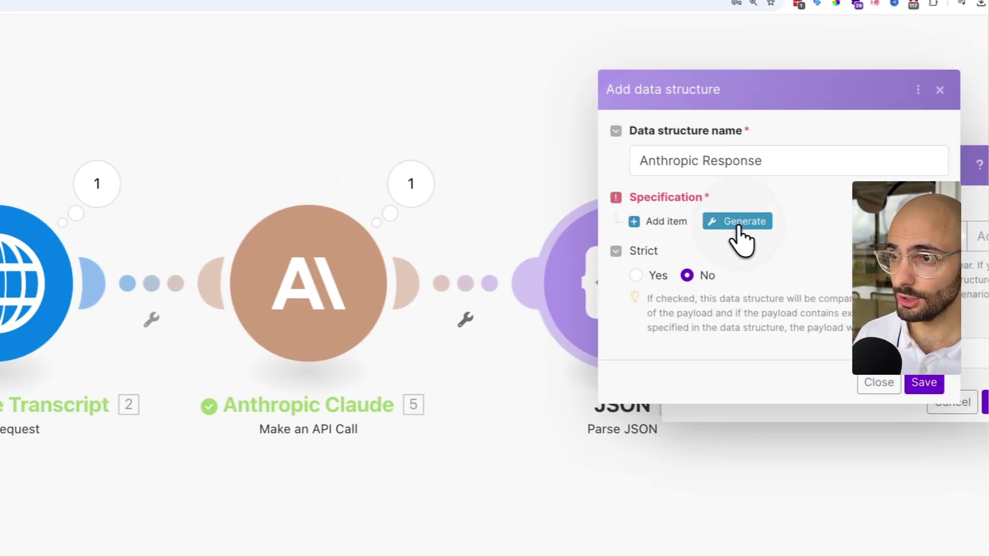
# Start generating the data structure's specification from JSON content and paste the copied template as sample data.
pyautogui.click(685, 213)
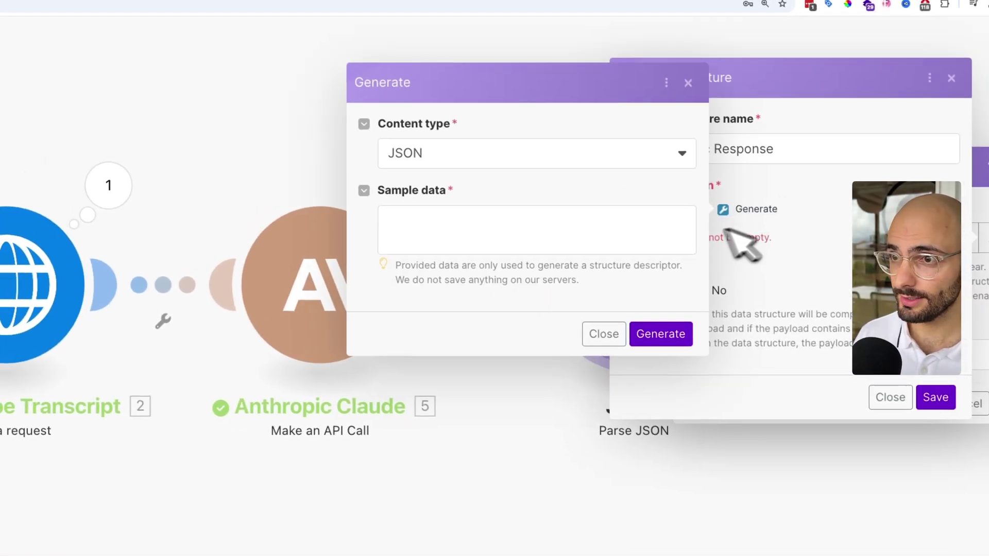
pyautogui.click(461, 231)
pyautogui.press('super+v')
pyautogui.scroll(5, 464, 236)
pyautogui.scroll(-1, 435, 234)
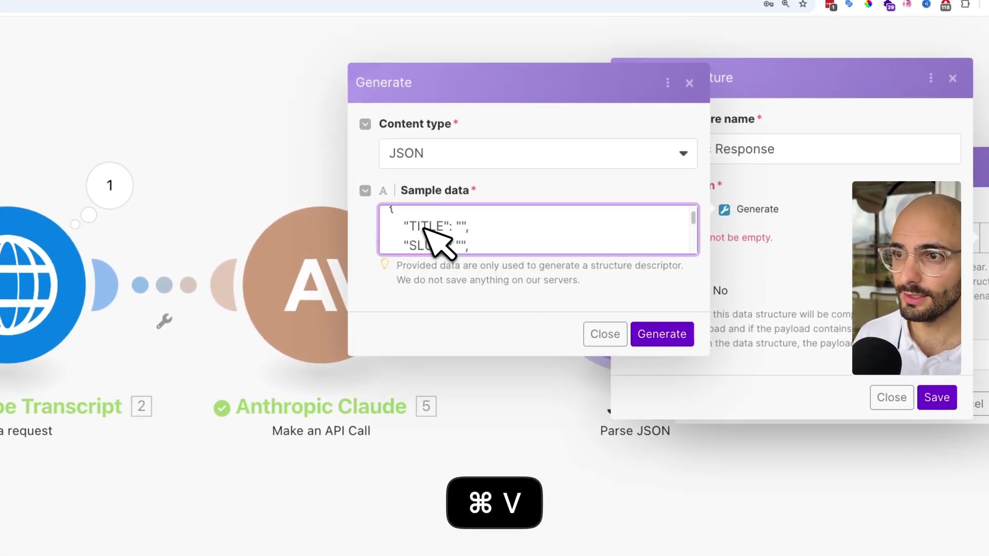
pyautogui.scroll(1, 432, 229)
# Examine the keys in the pasted sample data one by one, from TITLE through BODY.
pyautogui.doubleClick(441, 220)
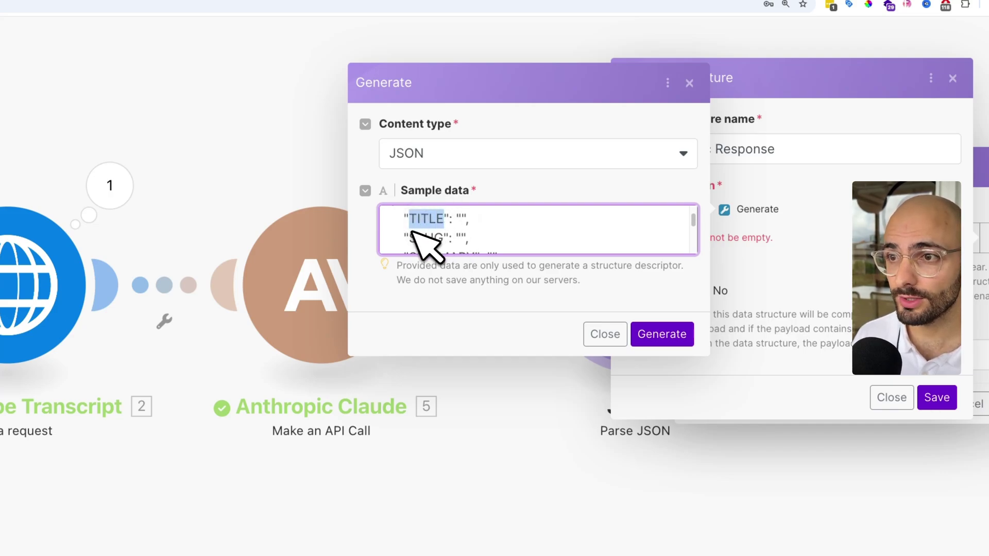
pyautogui.moveTo(409, 238); pyautogui.dragTo(423, 238)
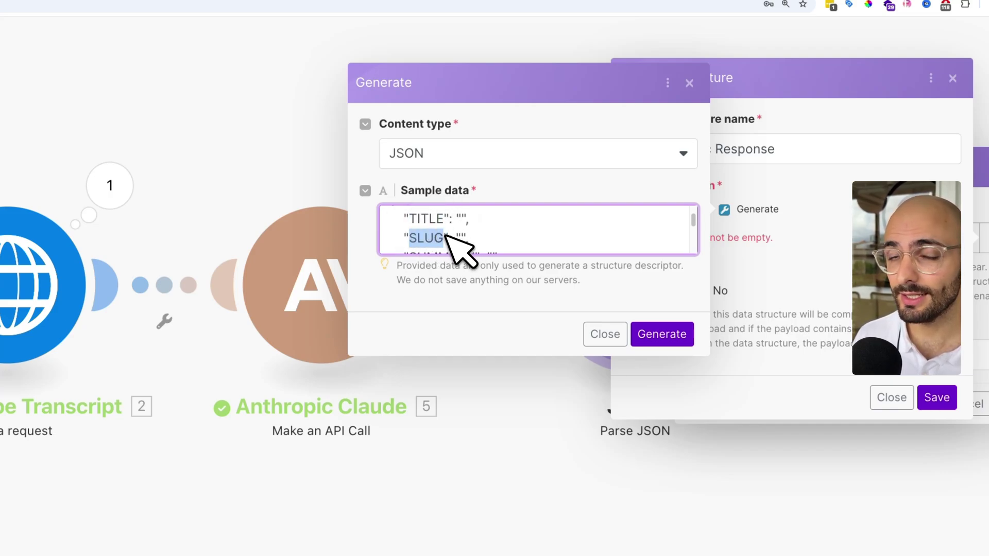
pyautogui.scroll(-1, 448, 238)
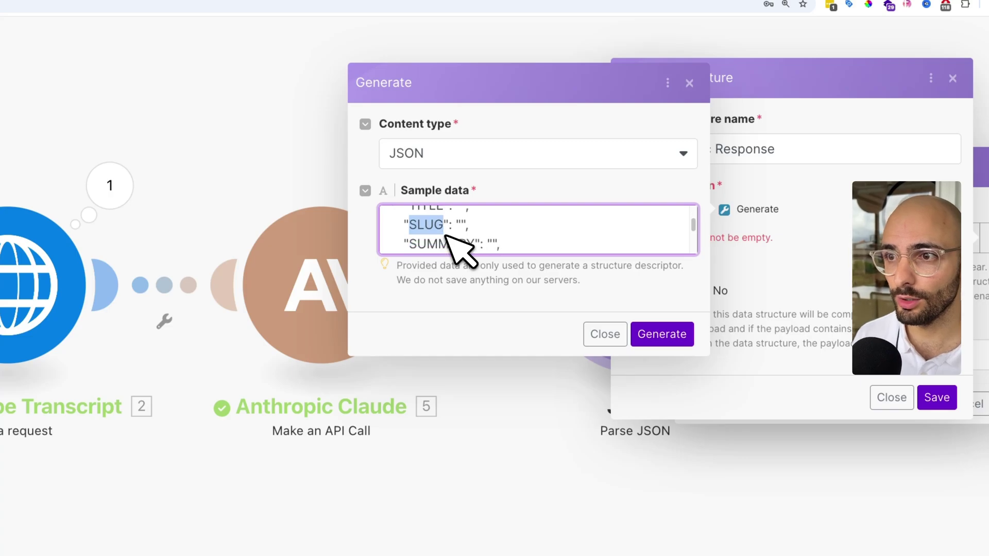
pyautogui.moveTo(409, 237); pyautogui.dragTo(449, 238)
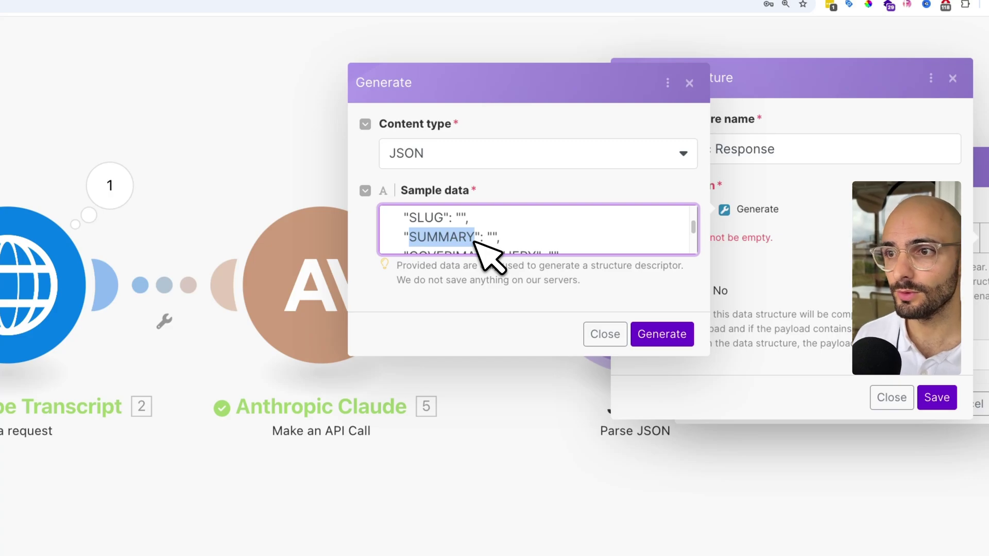
pyautogui.scroll(-1, 475, 242)
pyautogui.moveTo(410, 236); pyautogui.dragTo(485, 236)
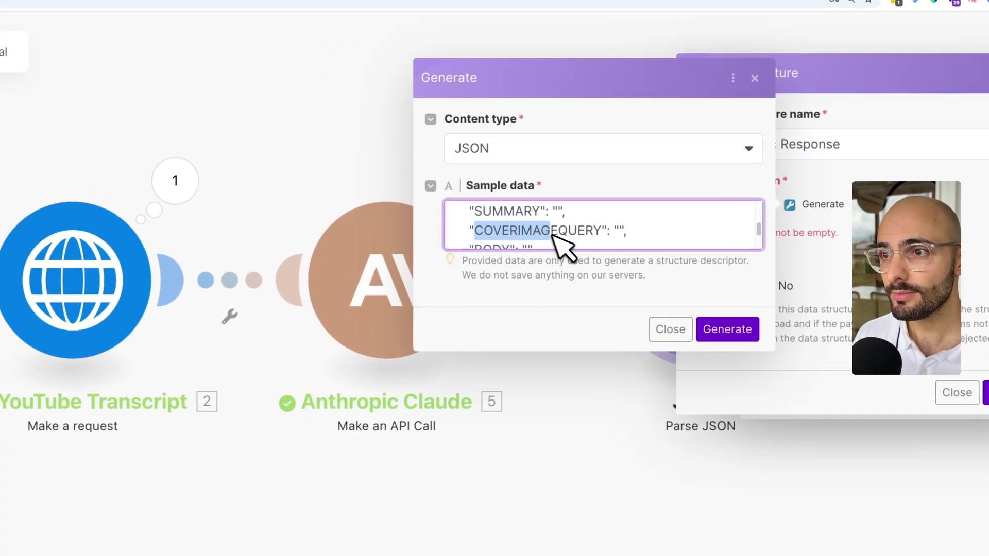
pyautogui.moveTo(553, 235); pyautogui.dragTo(602, 233)
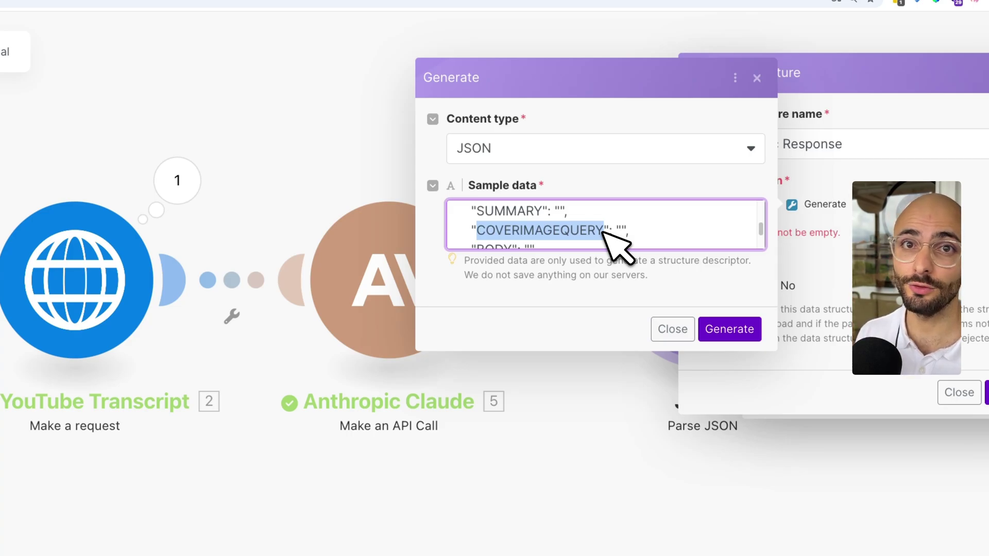
pyautogui.scroll(-1, 604, 233)
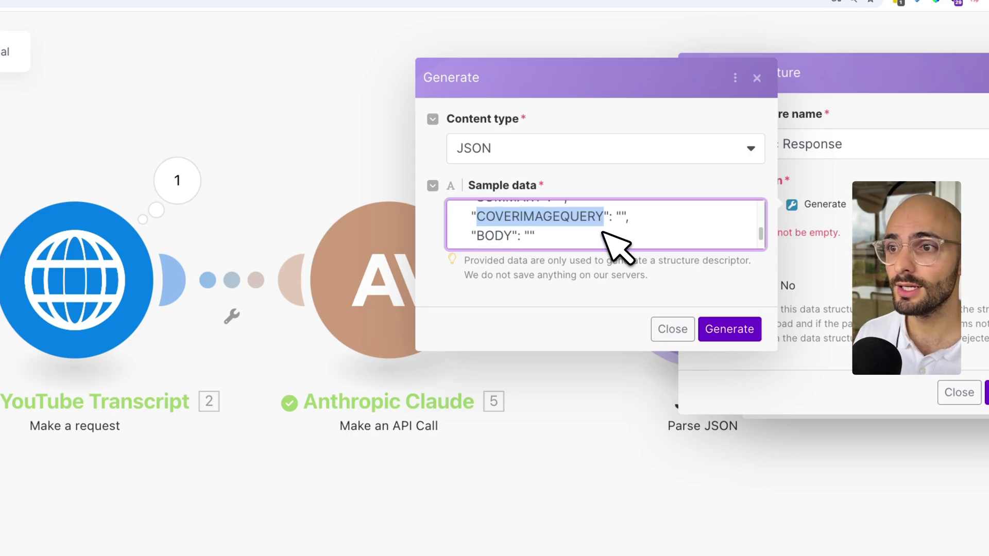
pyautogui.doubleClick(510, 234)
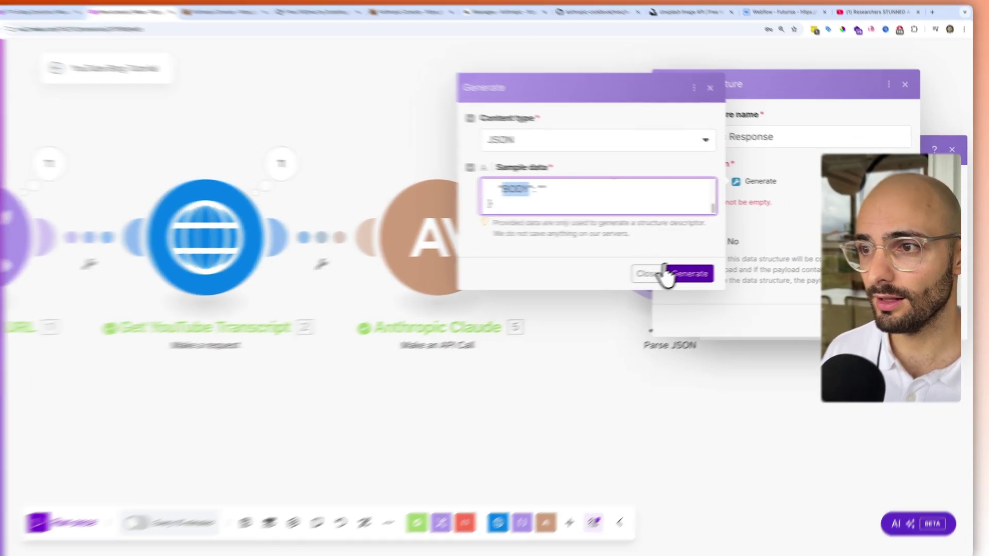
# Generate the specification from the sample data, save the data structure and confirm the JSON module's settings.
pyautogui.click(693, 270)
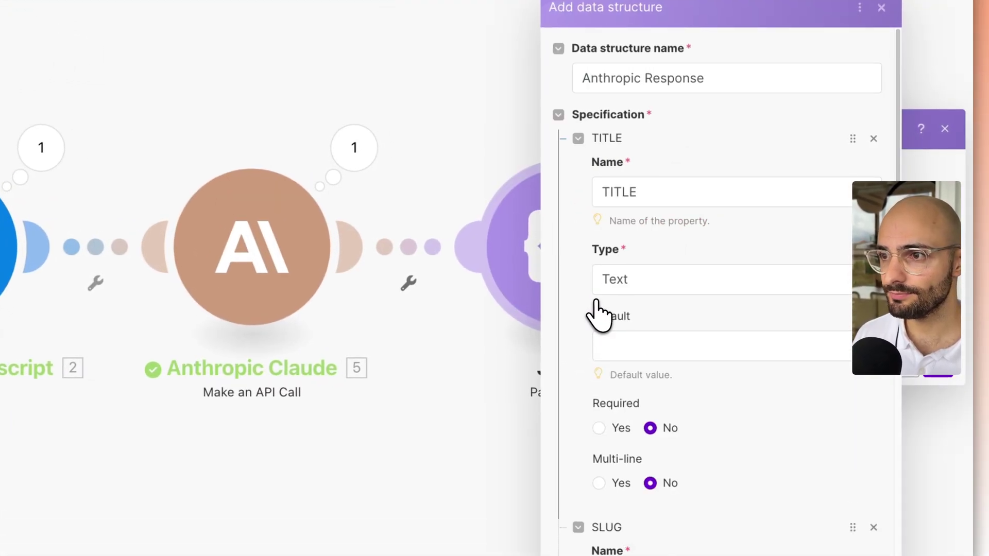
pyautogui.scroll(-7, 644, 329)
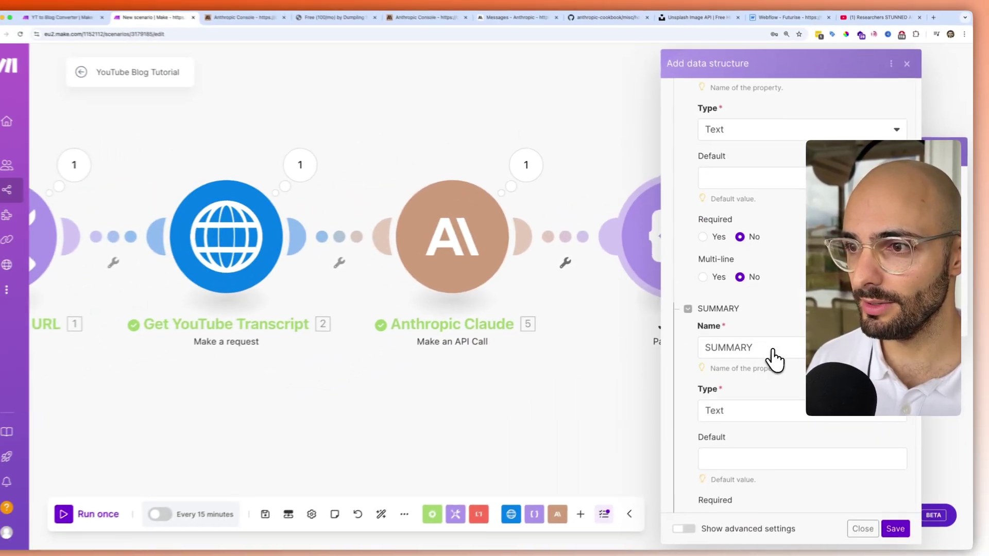
pyautogui.scroll(-6, 775, 359)
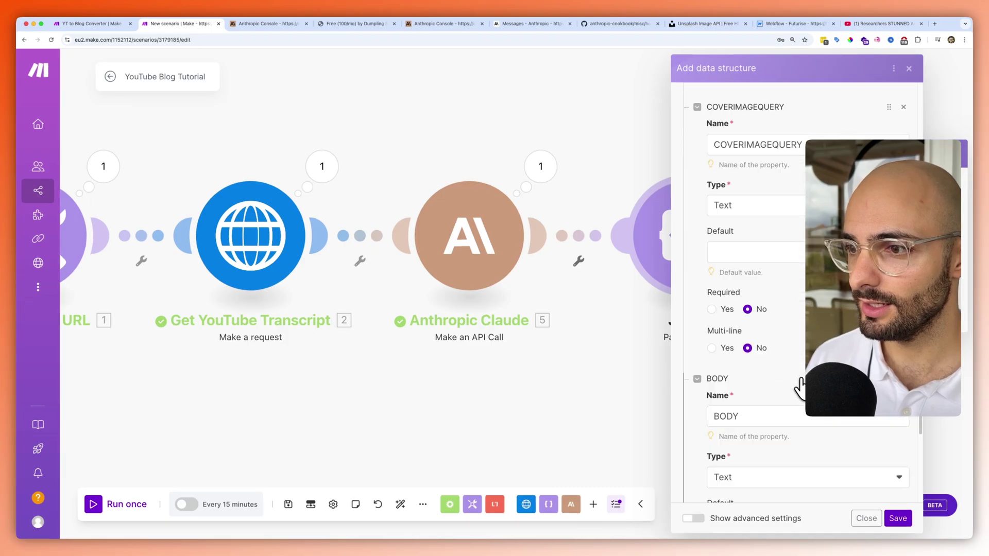
pyautogui.click(896, 519)
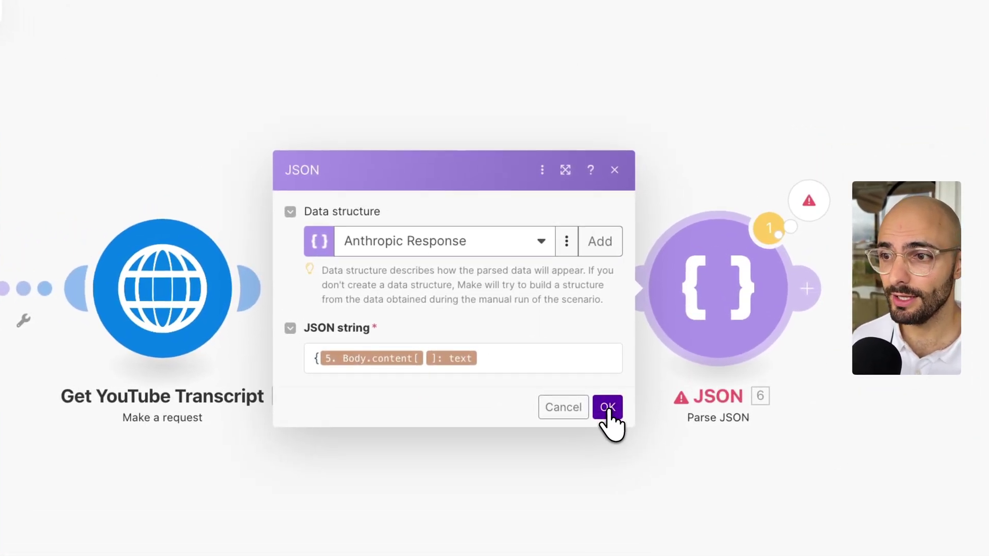
pyautogui.click(608, 407)
# Rename the Anthropic Claude module as Generate Blog Content.
pyautogui.rightClick(415, 316)
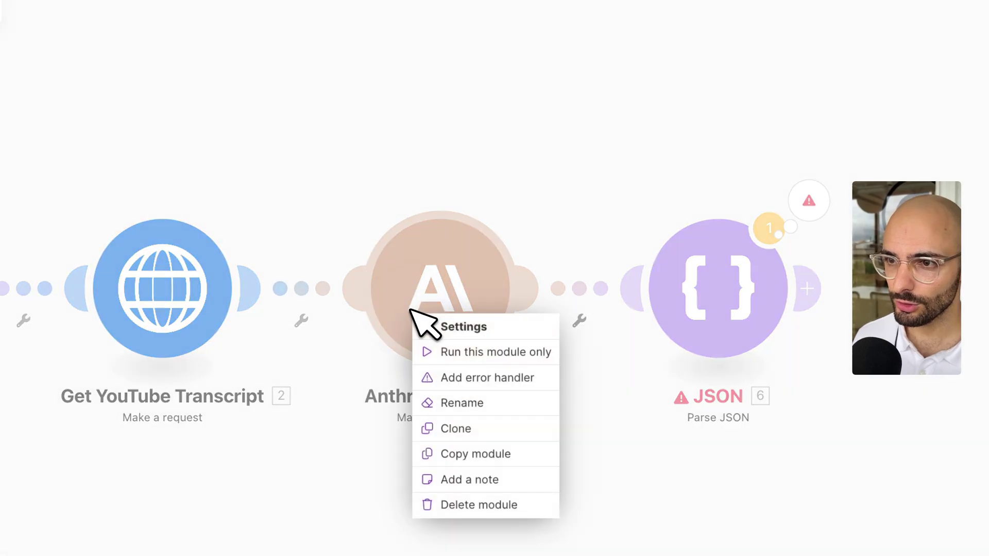
pyautogui.click(462, 402)
pyautogui.write('Generate Blog C')
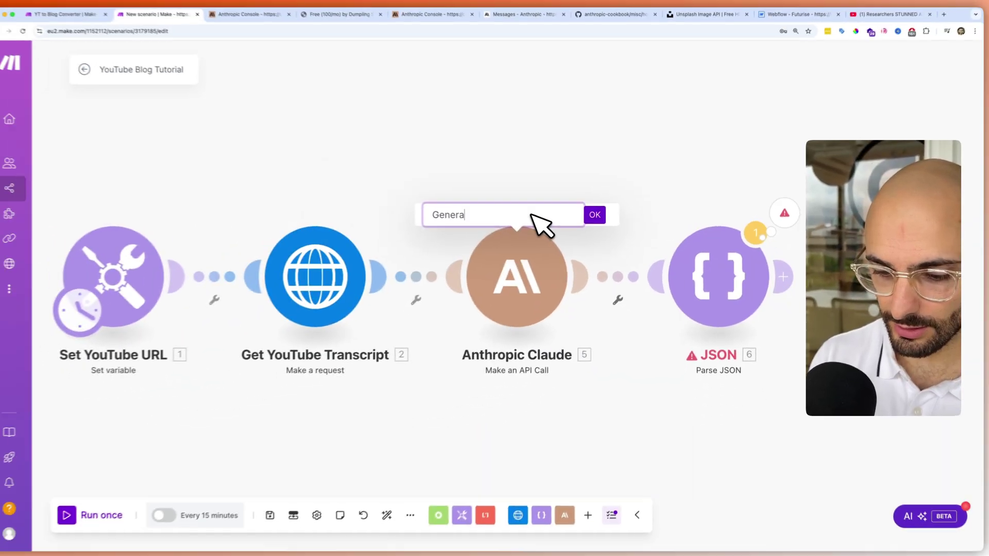
pyautogui.write('ontent')
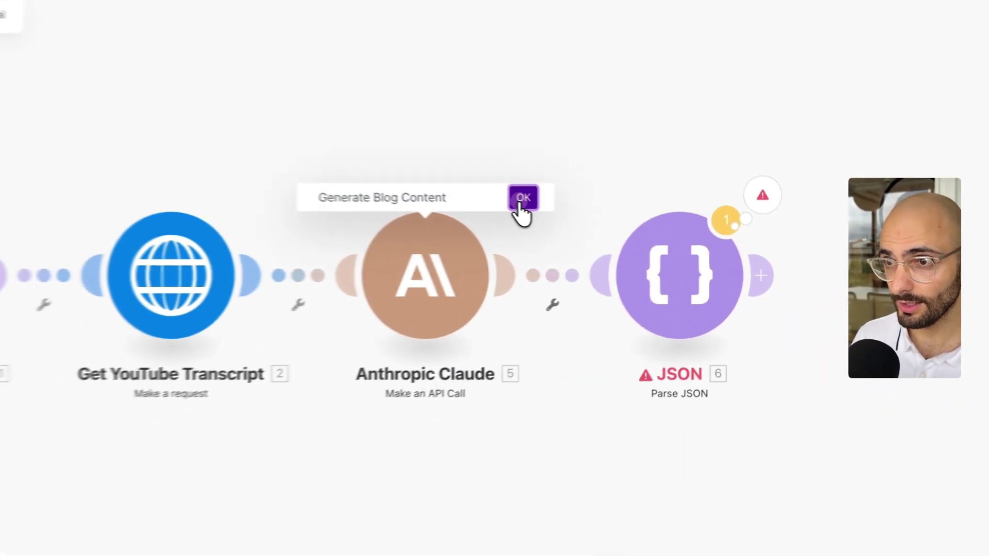
pyautogui.click(599, 216)
# Rename the JSON module as Parse LLM Data.
pyautogui.rightClick(665, 292)
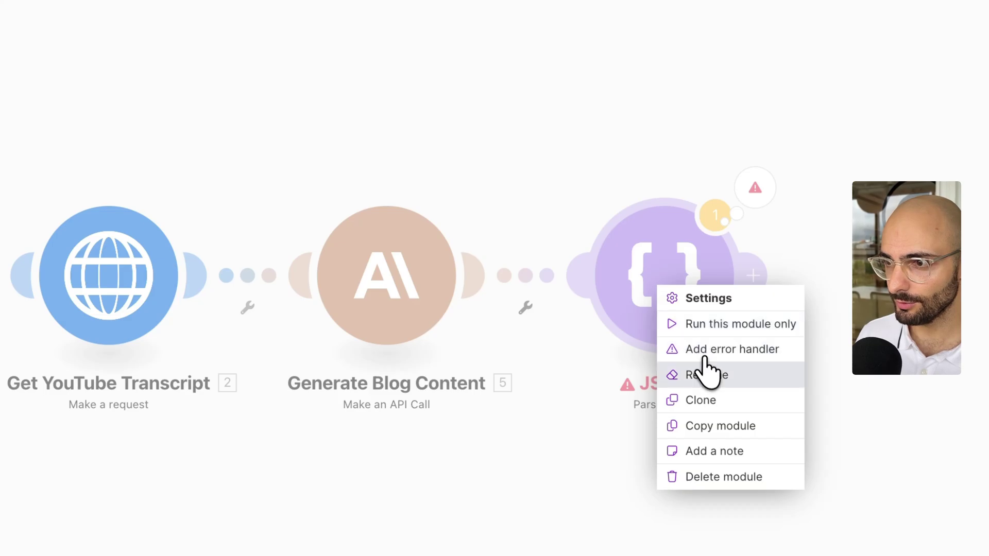
pyautogui.click(707, 374)
pyautogui.write('Parse LL')
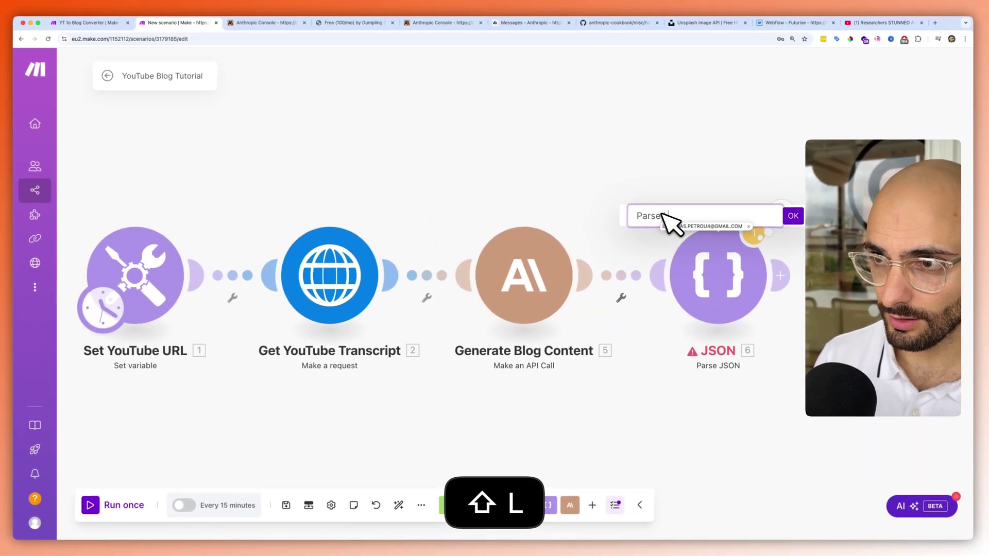
pyautogui.write('M Data')
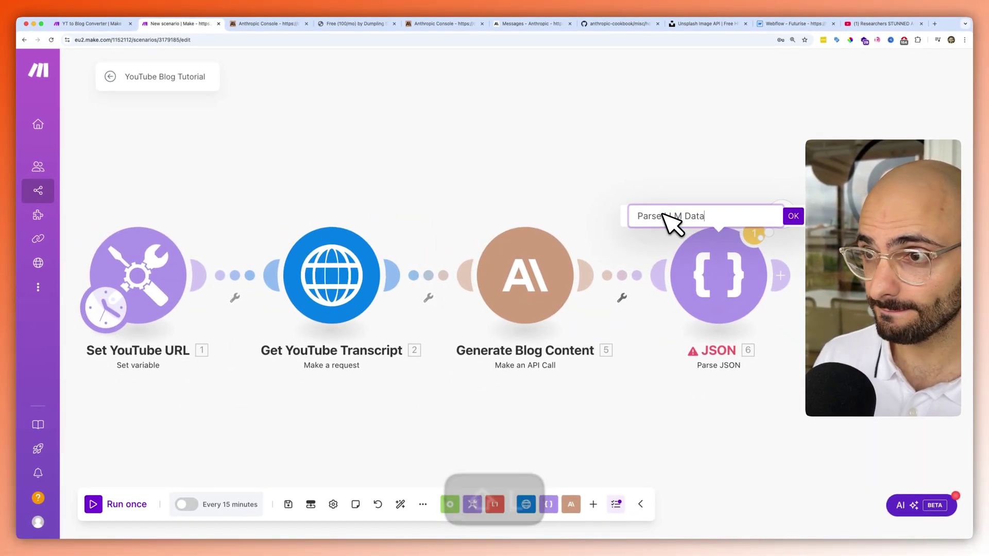
pyautogui.click(782, 218)
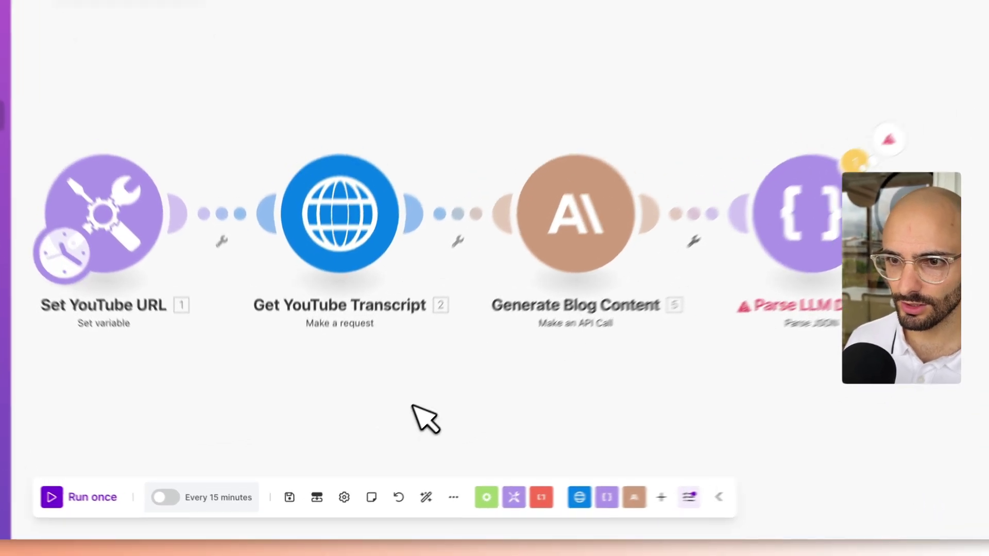
# Save the scenario despite the transformer warning and run it once anyway.
pyautogui.click(291, 502)
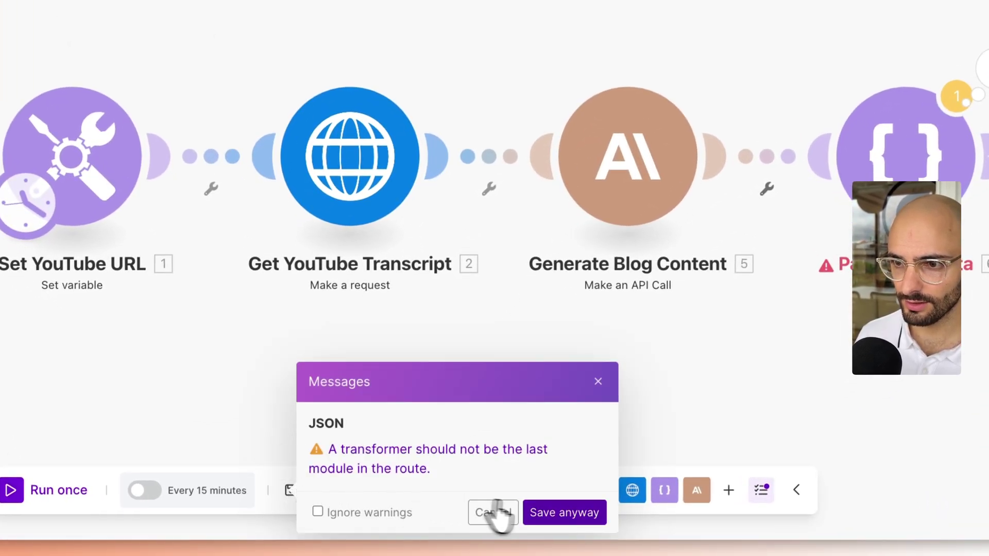
pyautogui.click(558, 514)
pyautogui.click(72, 490)
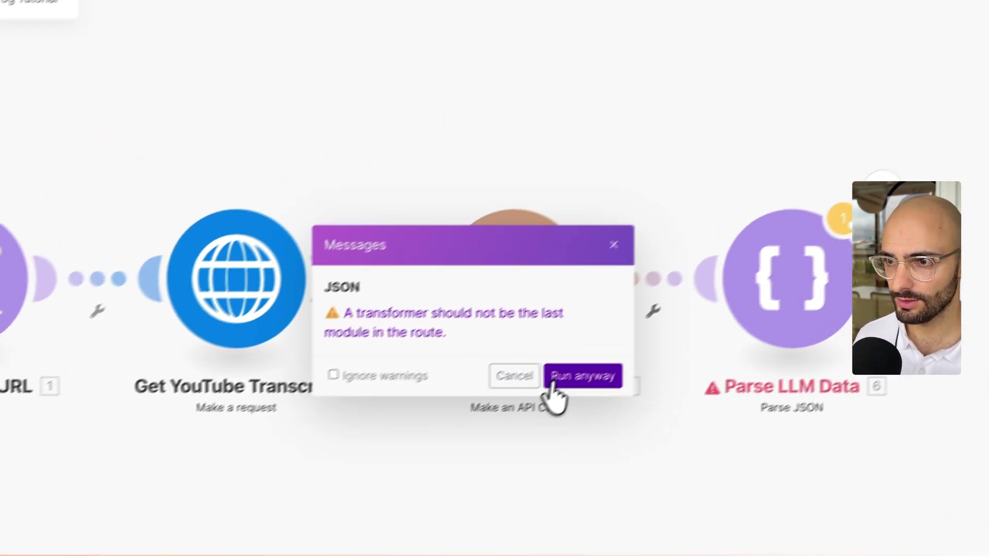
pyautogui.click(564, 379)
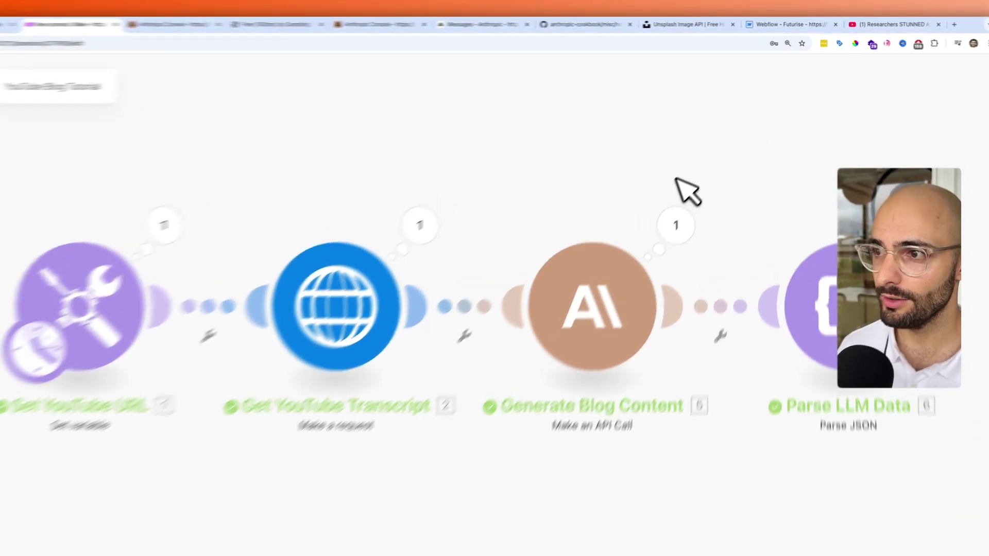
pyautogui.moveTo(695, 162); pyautogui.dragTo(561, 151)
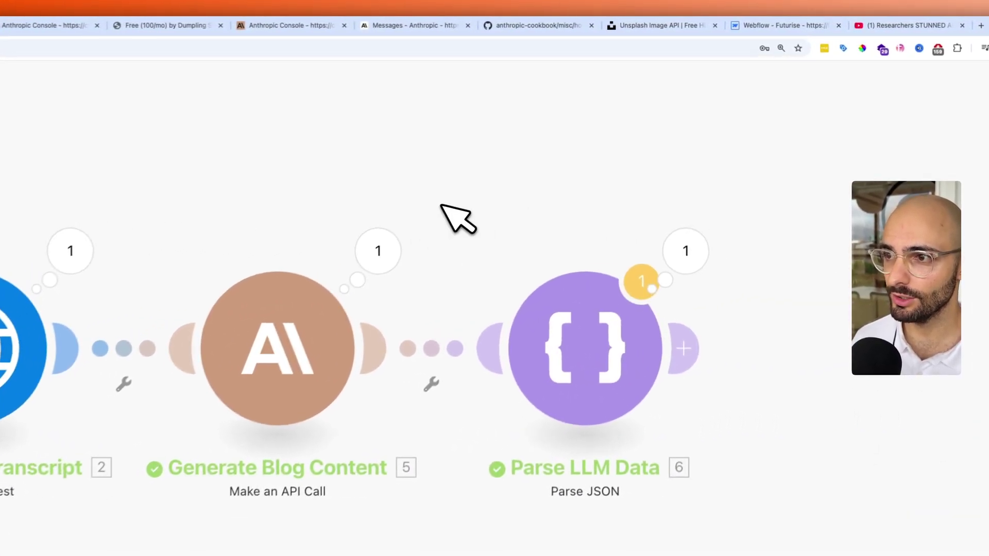
# Open the raw output bundles from the Parse LLM Data module's latest run.
pyautogui.click(727, 188)
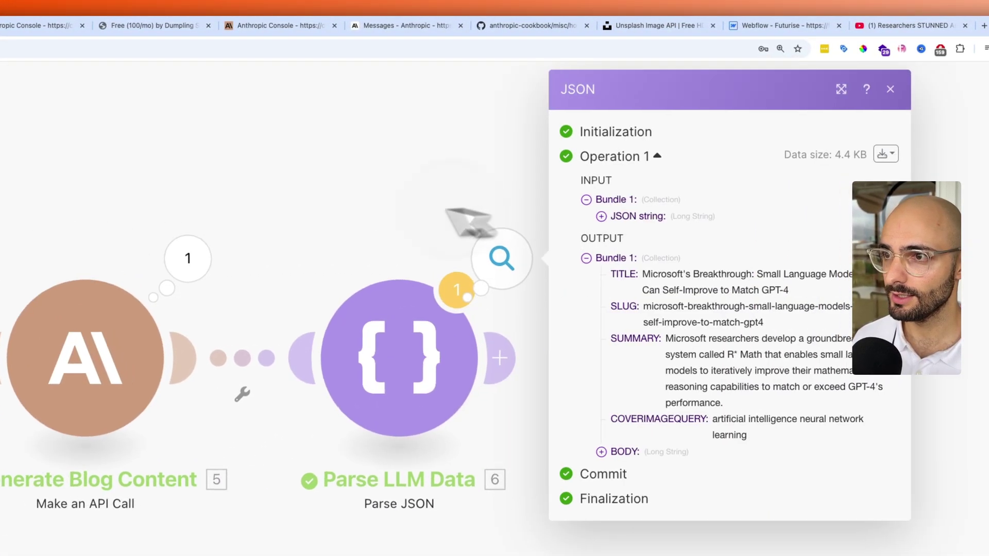
pyautogui.click(815, 153)
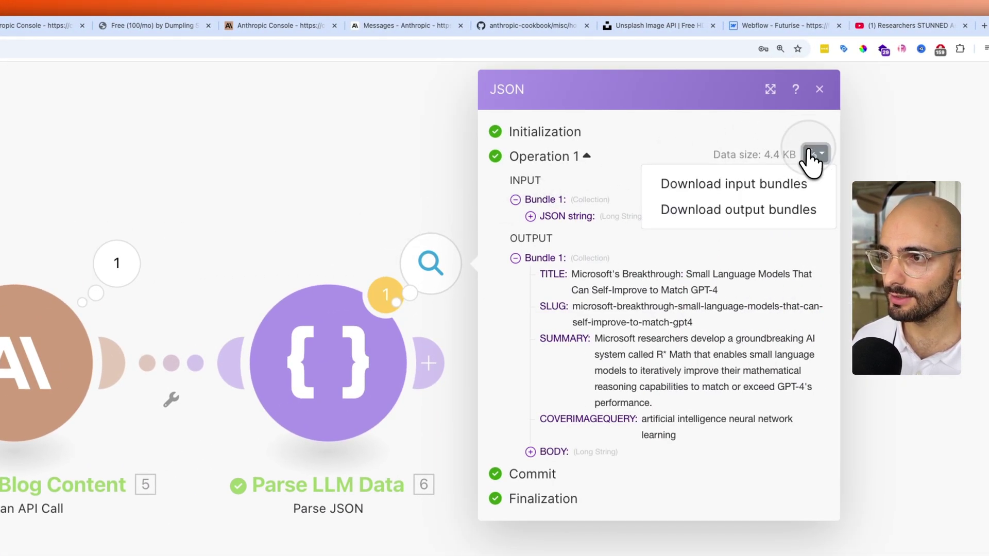
pyautogui.click(797, 211)
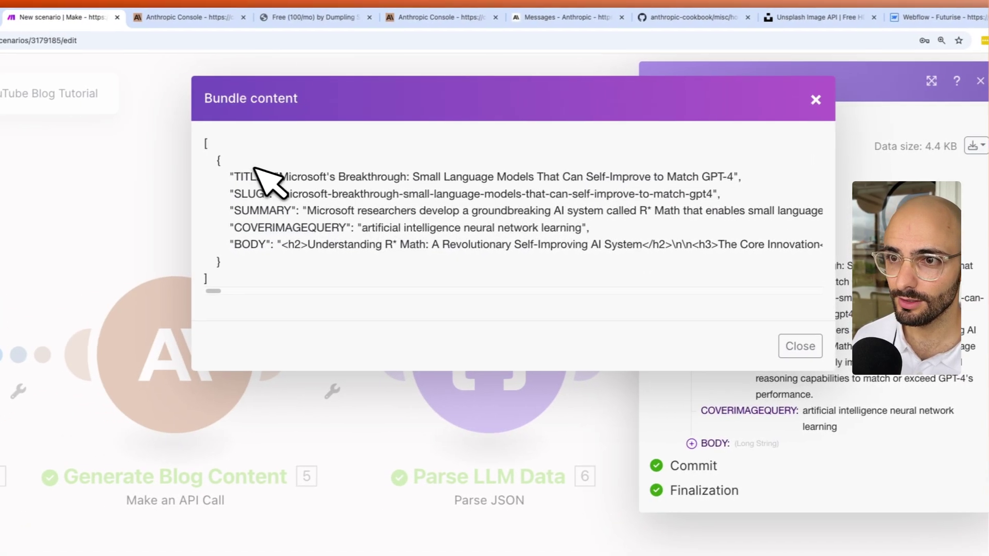
# Examine the parsed TITLE, SLUG, SUMMARY and BODY values in the bundle content and close it.
pyautogui.moveTo(242, 176); pyautogui.dragTo(790, 190)
pyautogui.click(296, 176)
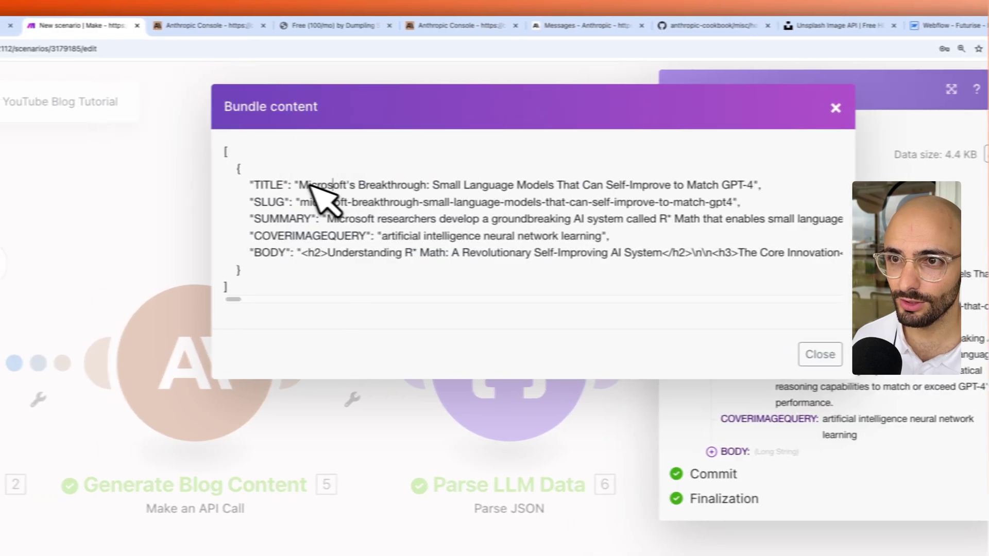
pyautogui.moveTo(326, 184); pyautogui.dragTo(648, 190)
pyautogui.moveTo(252, 196); pyautogui.dragTo(762, 203)
pyautogui.click(670, 202)
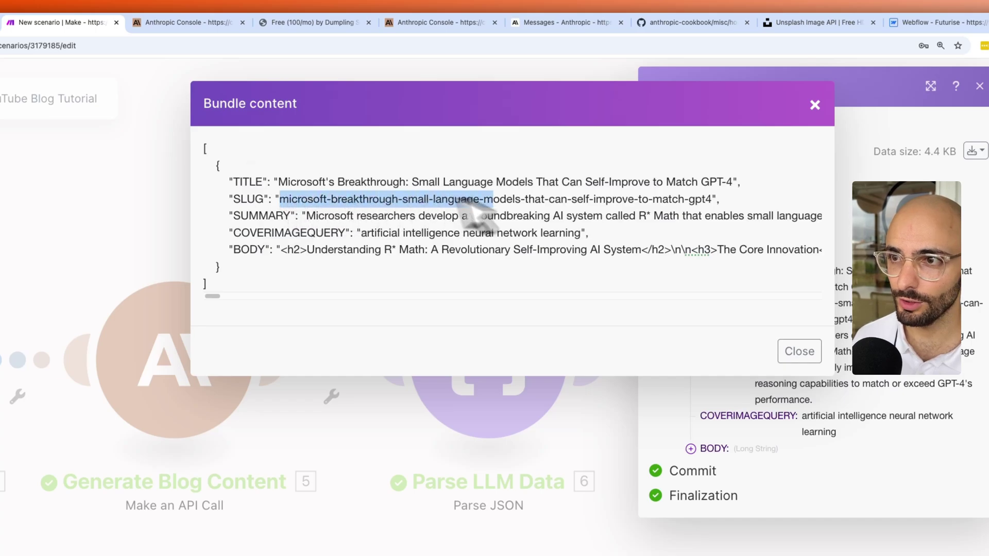
pyautogui.moveTo(479, 209); pyautogui.dragTo(702, 214)
pyautogui.click(307, 215)
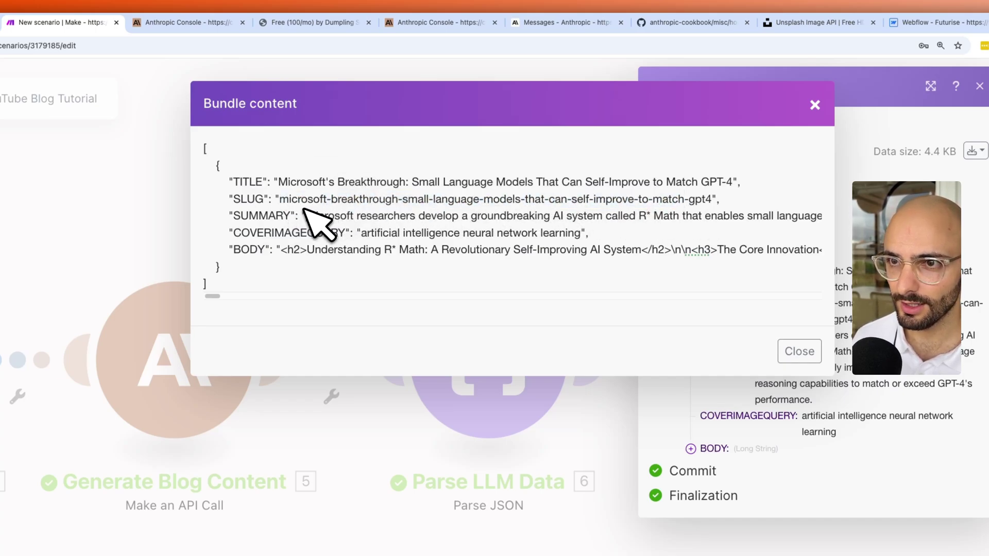
pyautogui.moveTo(309, 215); pyautogui.dragTo(740, 215)
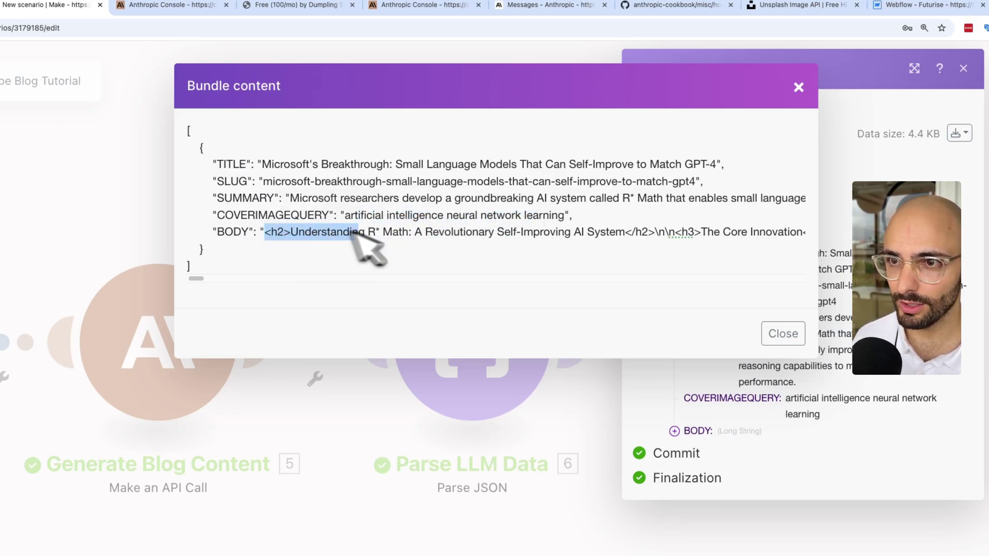
pyautogui.moveTo(457, 235); pyautogui.dragTo(788, 234)
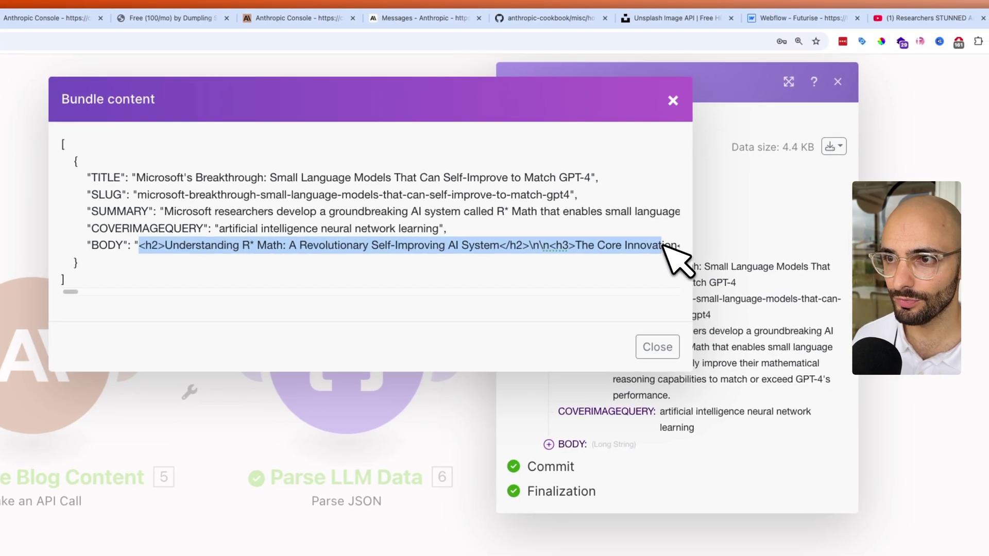
pyautogui.click(656, 348)
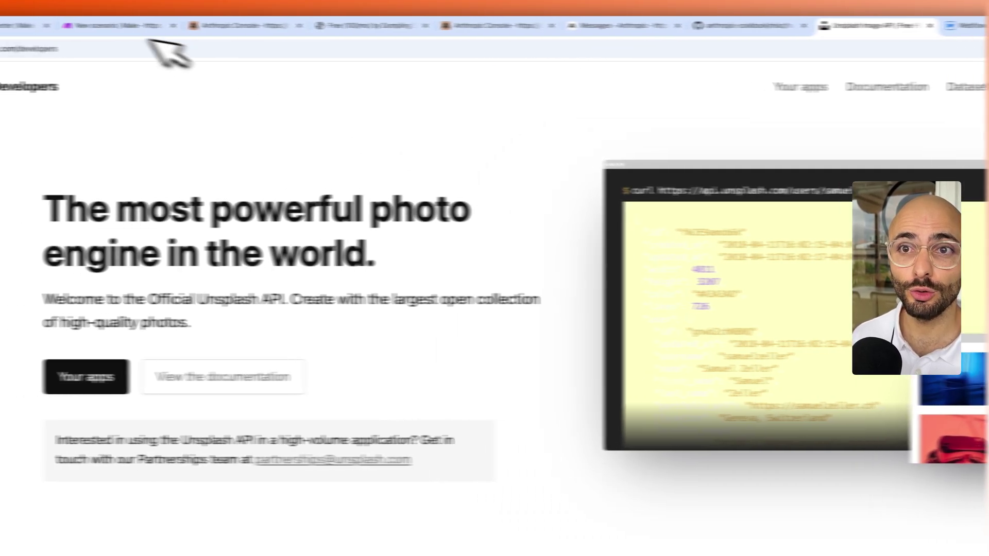
# On the Unsplash Developers site, open your list of apps and start a new application.
pyautogui.doubleClick(150, 49)
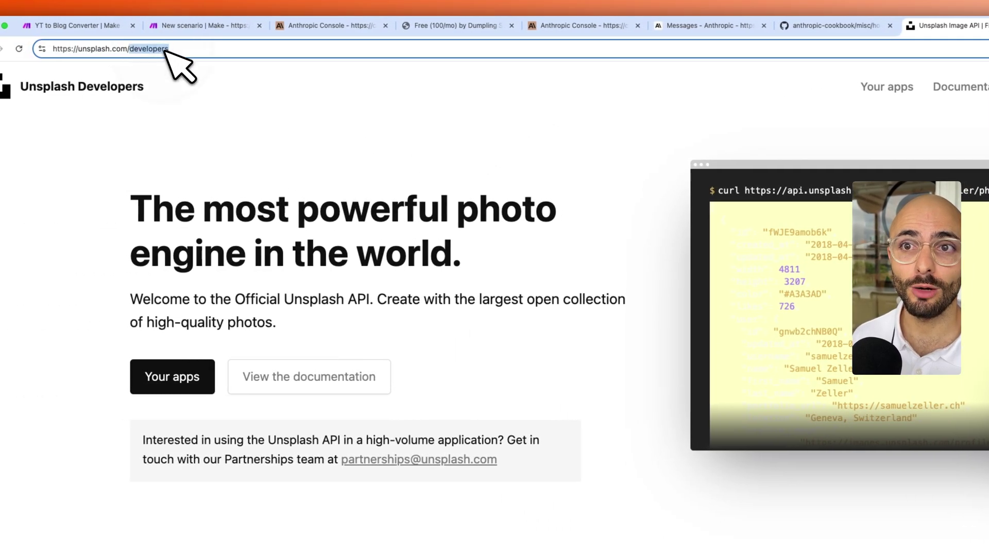
pyautogui.press('super+plus')
pyautogui.press('super+plus')
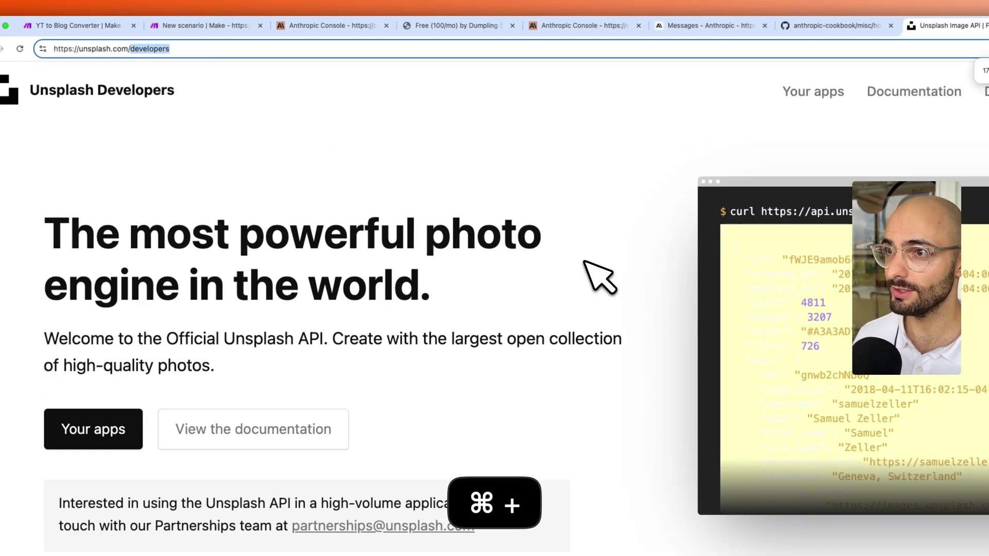
pyautogui.press('super+minus')
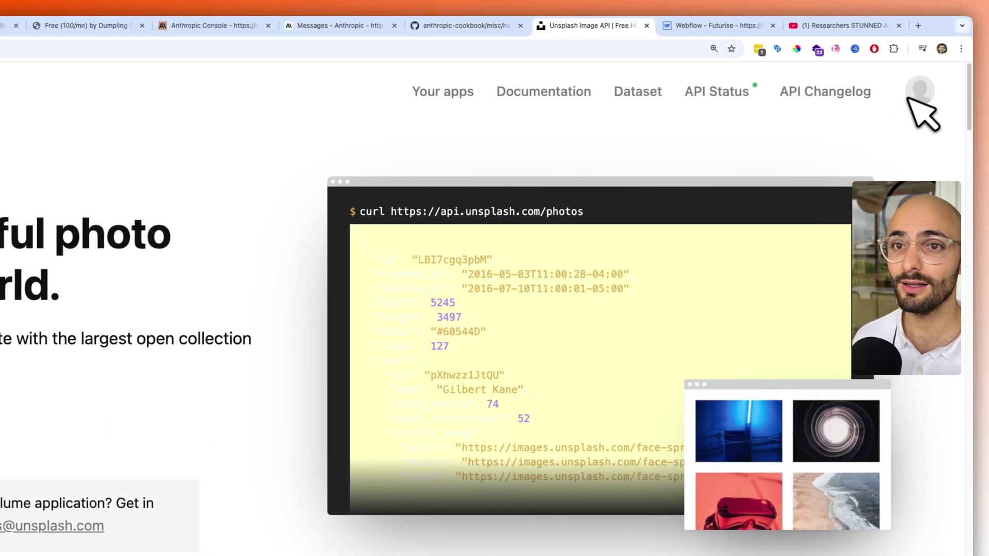
pyautogui.click(452, 98)
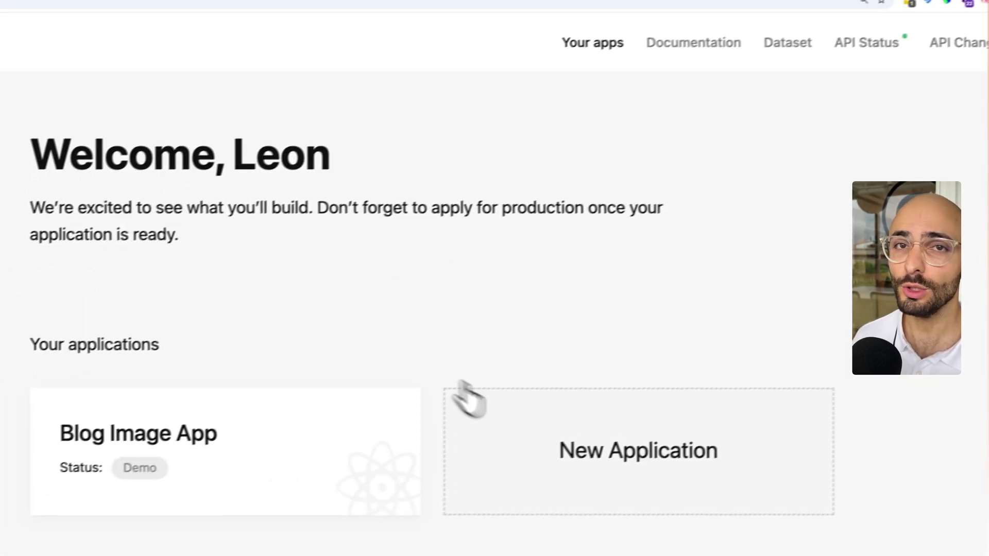
pyautogui.click(685, 414)
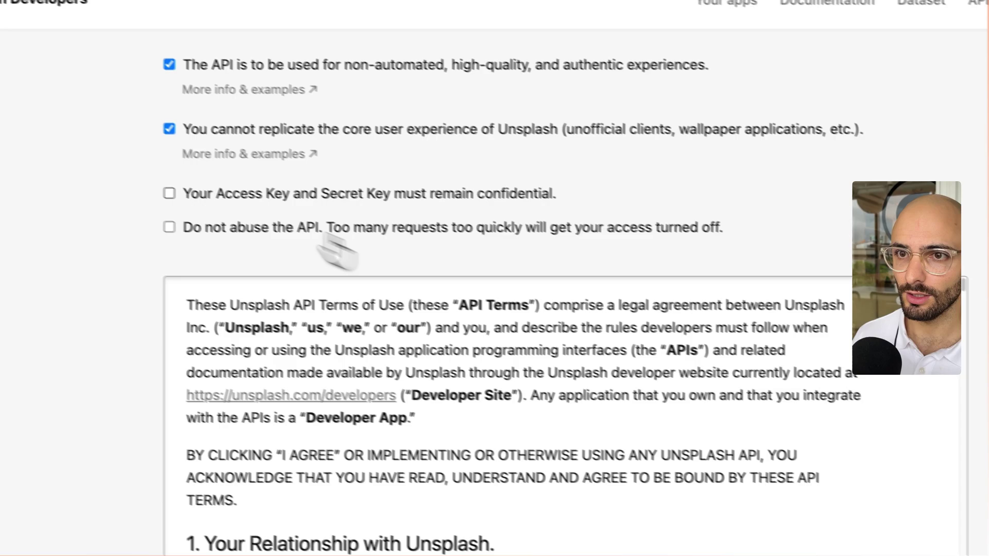
# Agree to the key confidentiality and no-abuse guidelines and accept the Unsplash API terms.
pyautogui.click(208, 193)
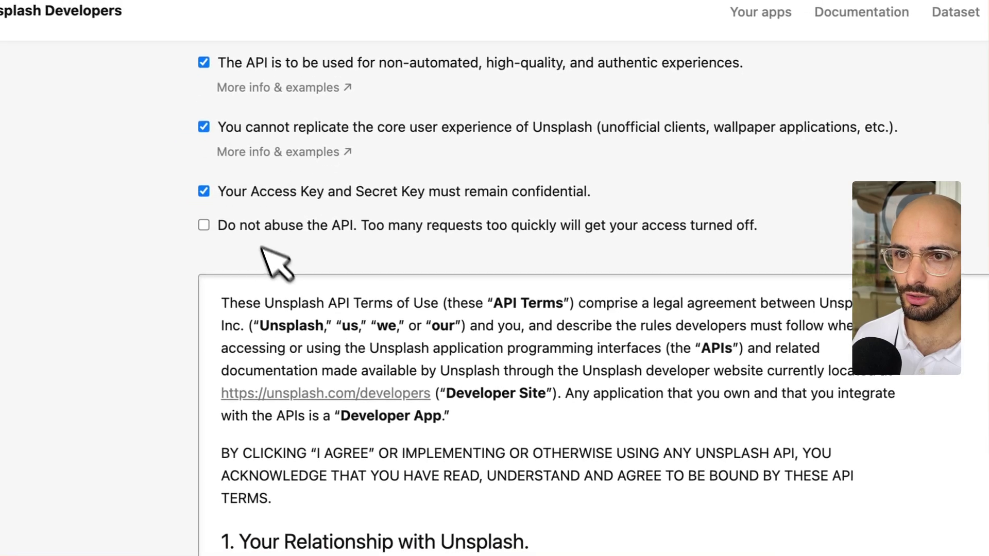
pyautogui.click(227, 227)
pyautogui.scroll(-3, 478, 289)
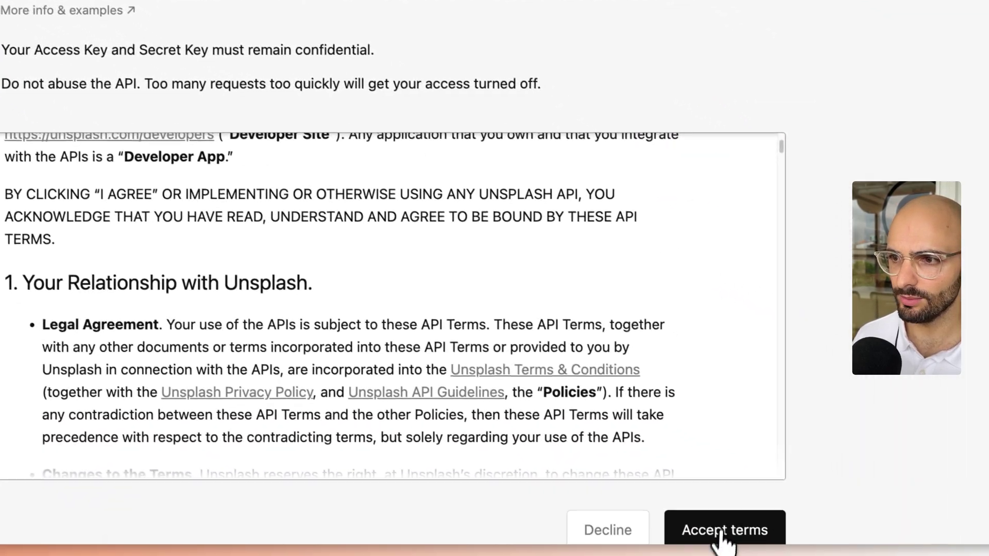
pyautogui.click(721, 529)
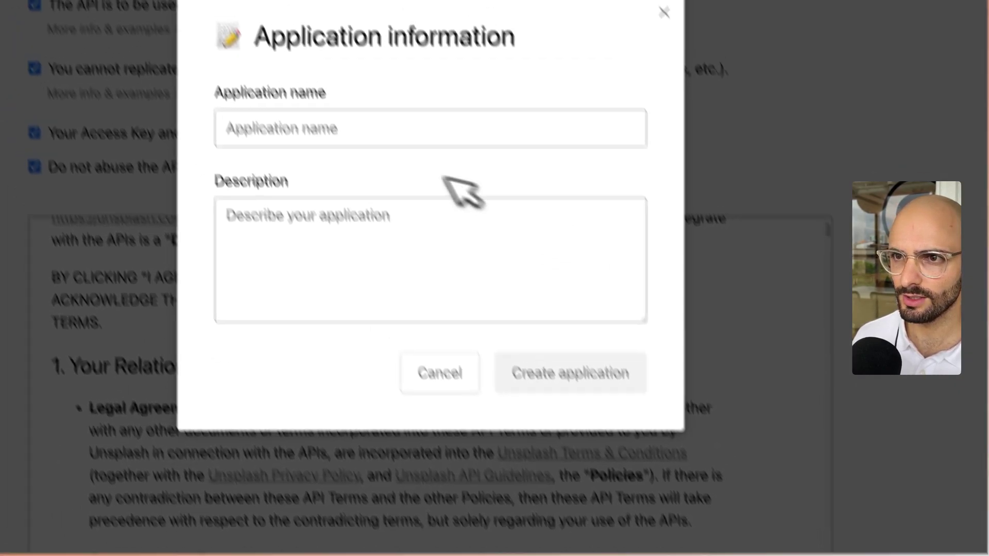
# Create the application with the name YouTube Blog Tutorial and the description Delete Later.
pyautogui.click(309, 41)
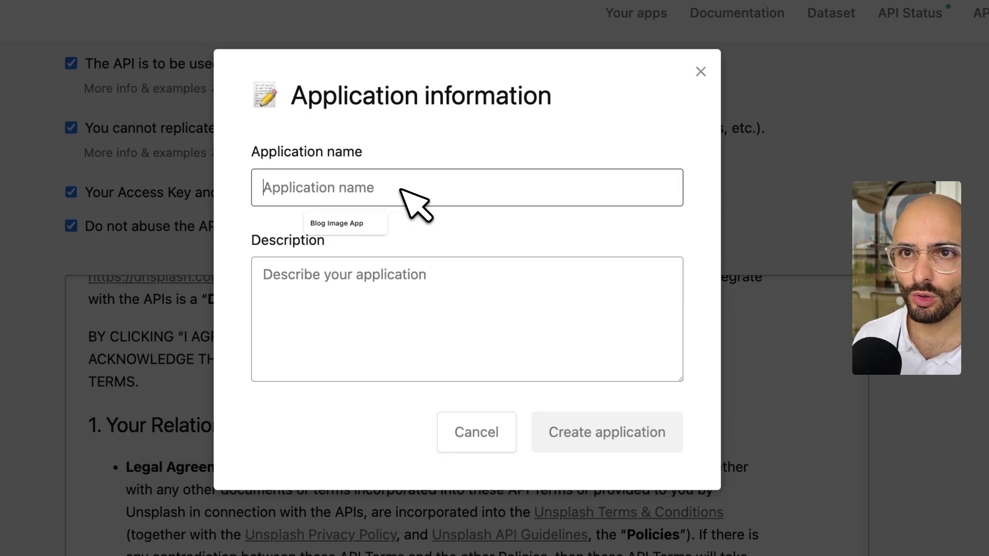
pyautogui.write('YouTube Blog Tutorial')
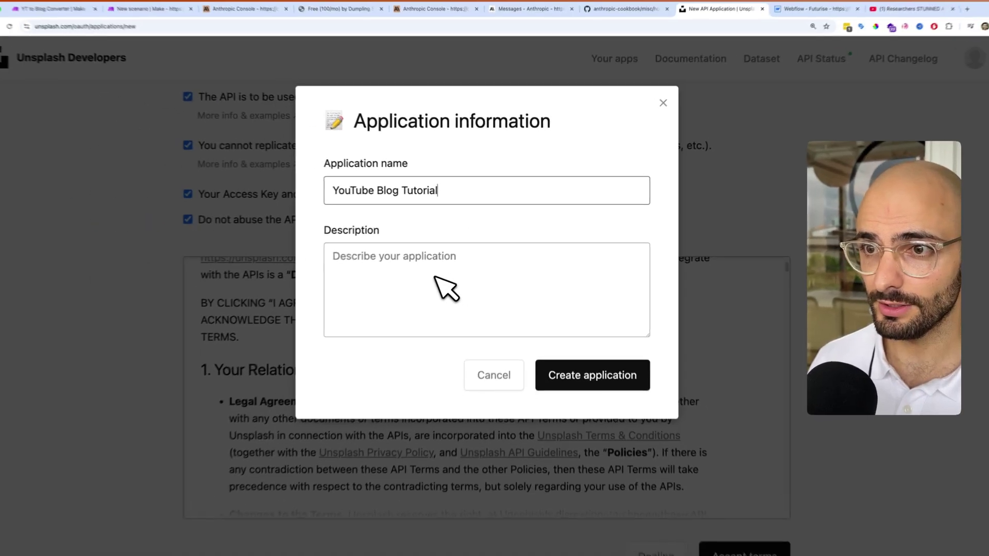
pyautogui.click(615, 435)
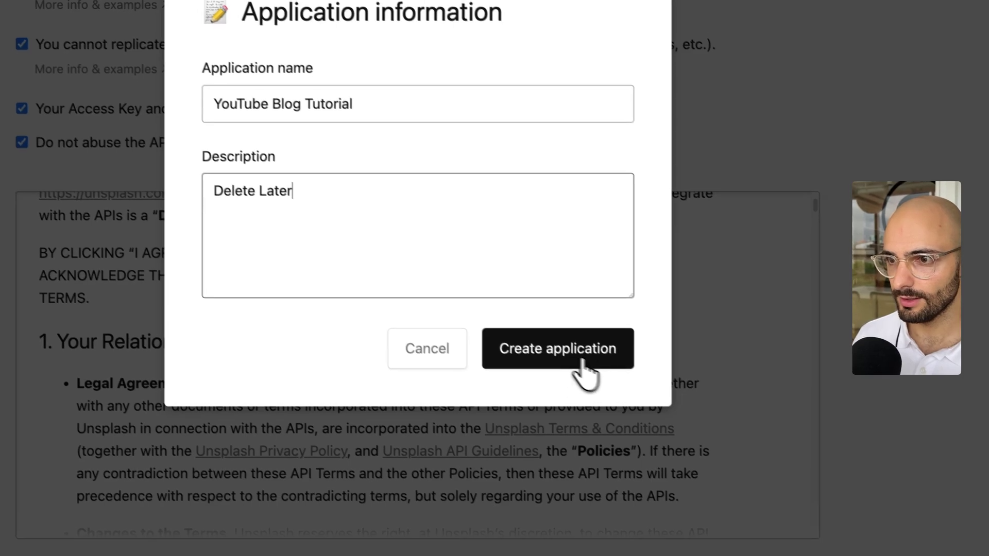
pyautogui.click(587, 363)
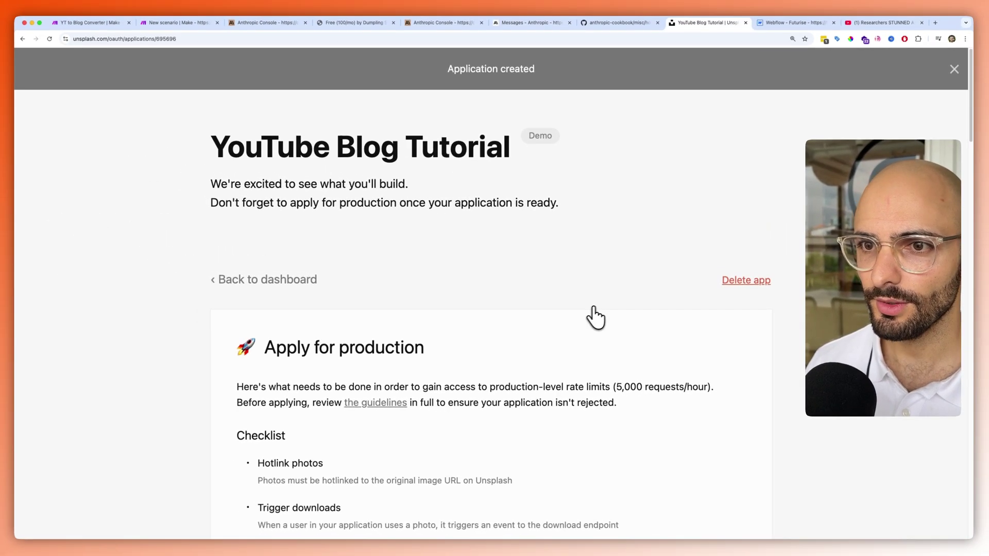
# Locate the Keys section with the access key and secret key on the new application's page.
pyautogui.scroll(-13, 517, 349)
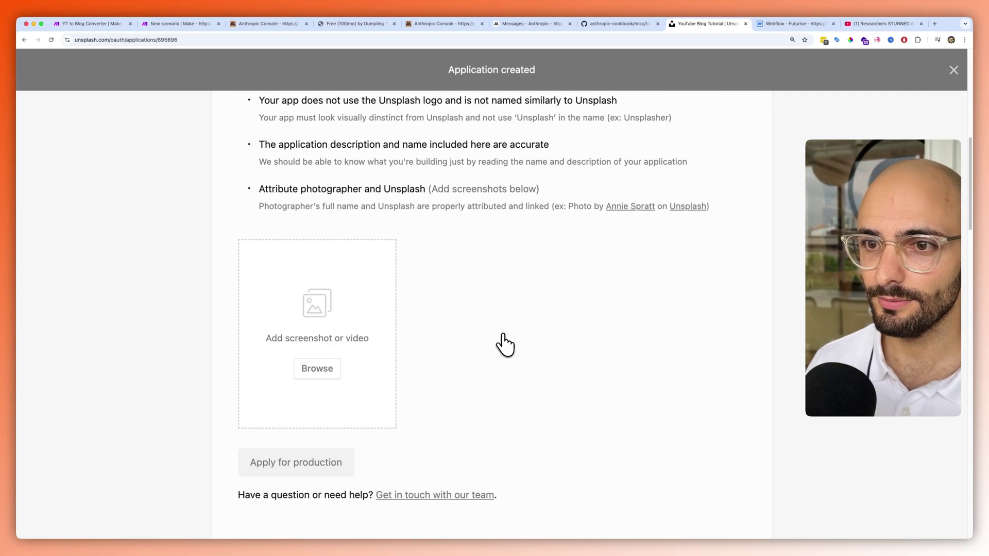
pyautogui.scroll(-5, 508, 346)
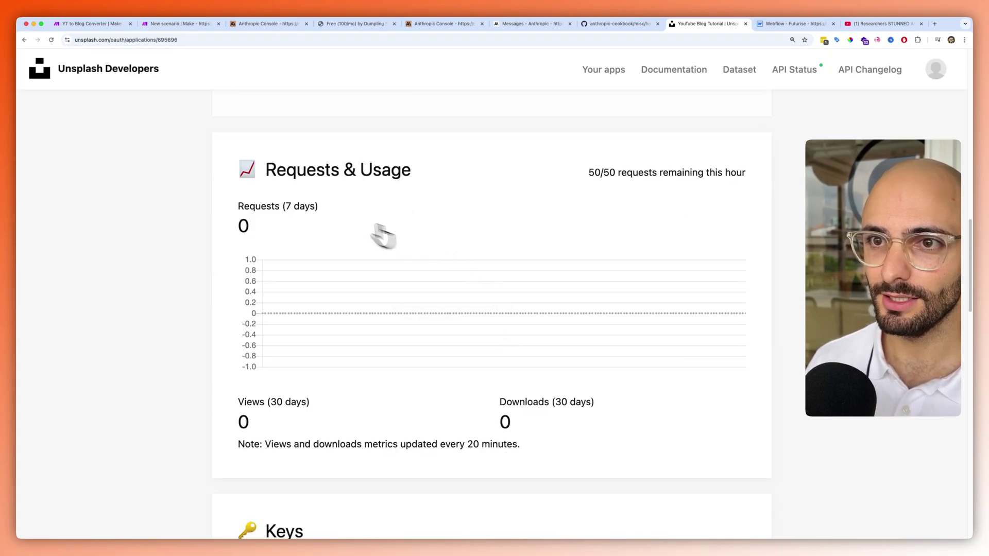
pyautogui.scroll(-9, 383, 250)
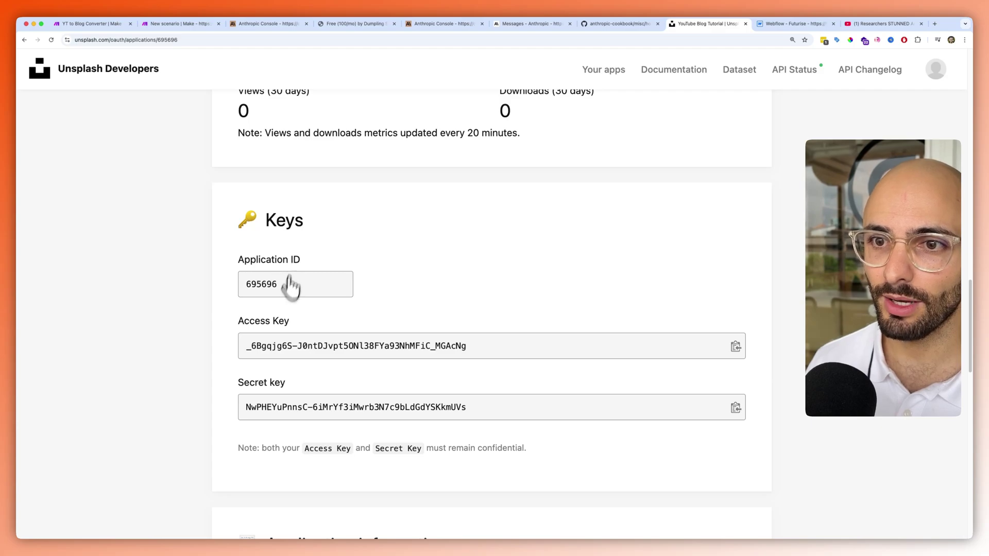
pyautogui.scroll(-2, 304, 396)
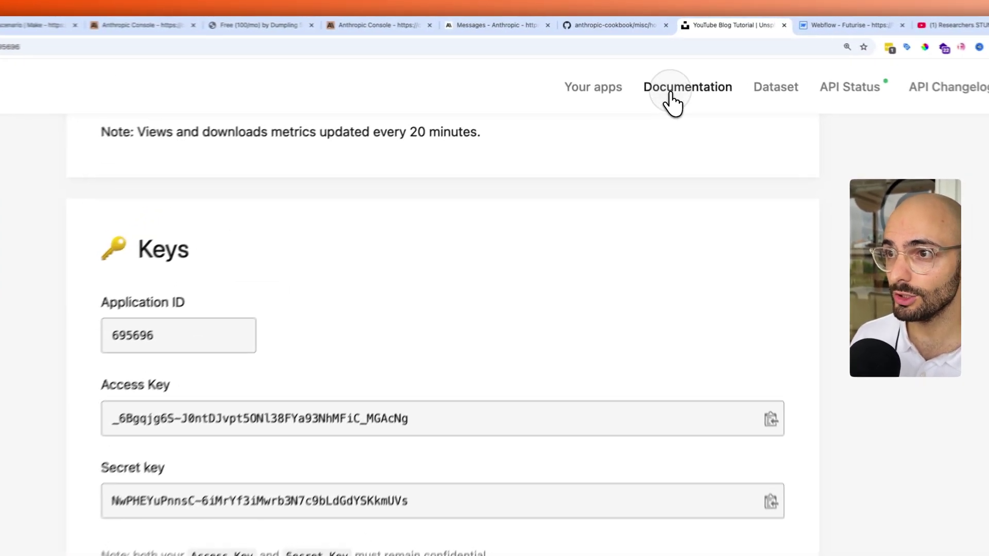
# Open the Unsplash API documentation and go to the entry on getting a random photo.
pyautogui.click(661, 76)
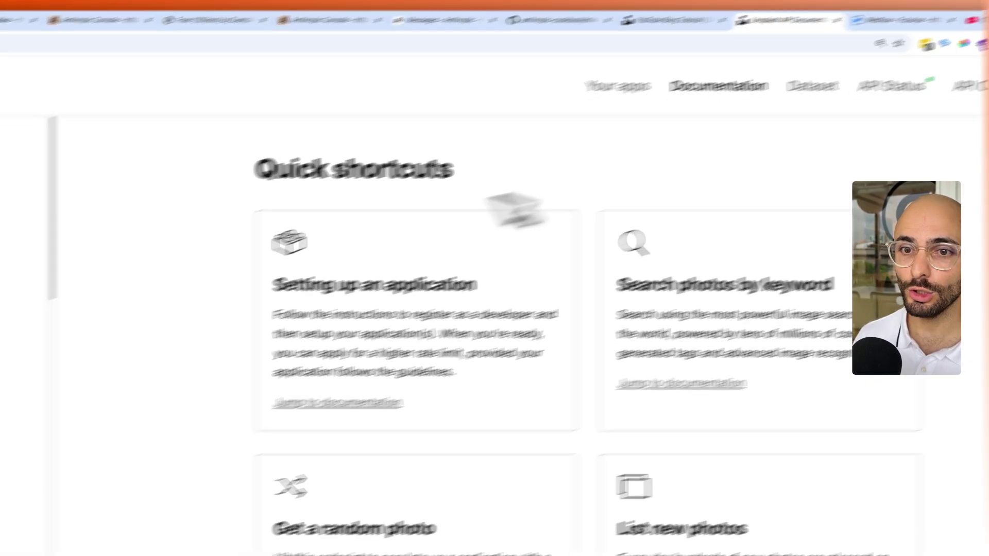
pyautogui.scroll(-10, 64, 345)
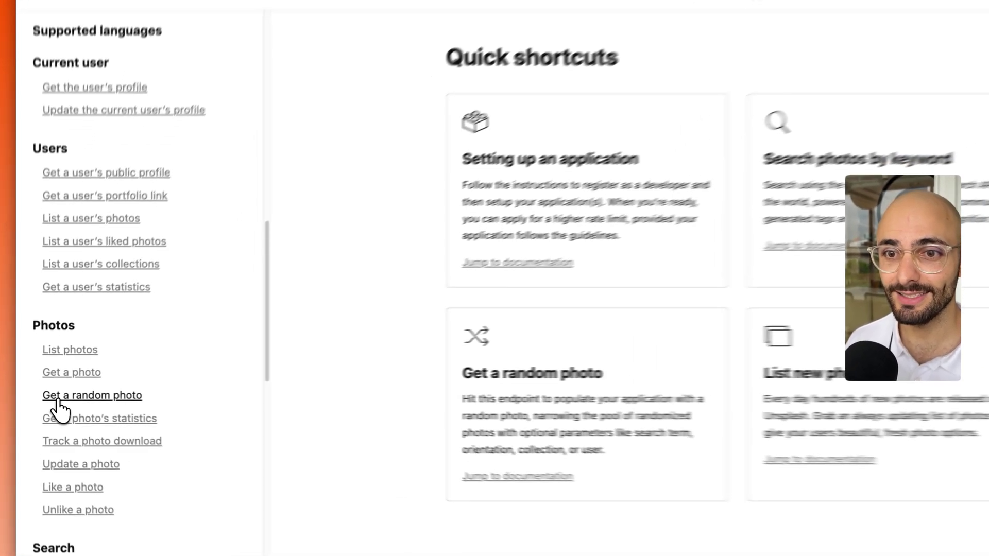
pyautogui.click(49, 400)
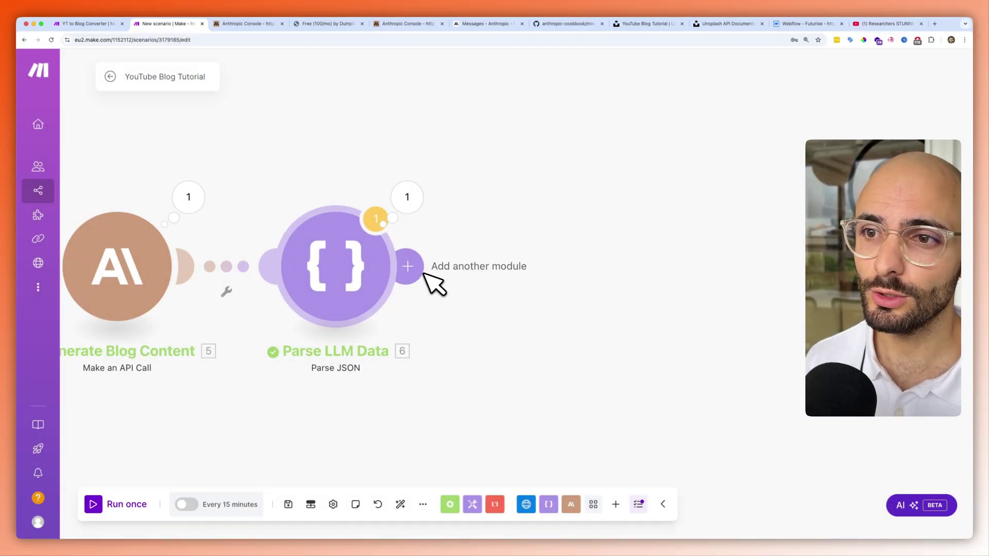
pyautogui.click(424, 273)
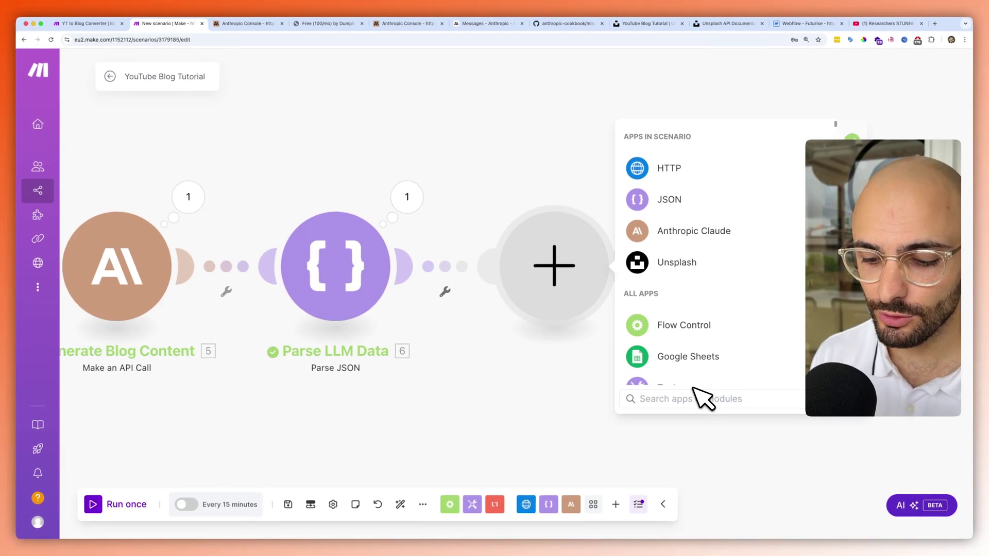
pyautogui.write('unsplash')
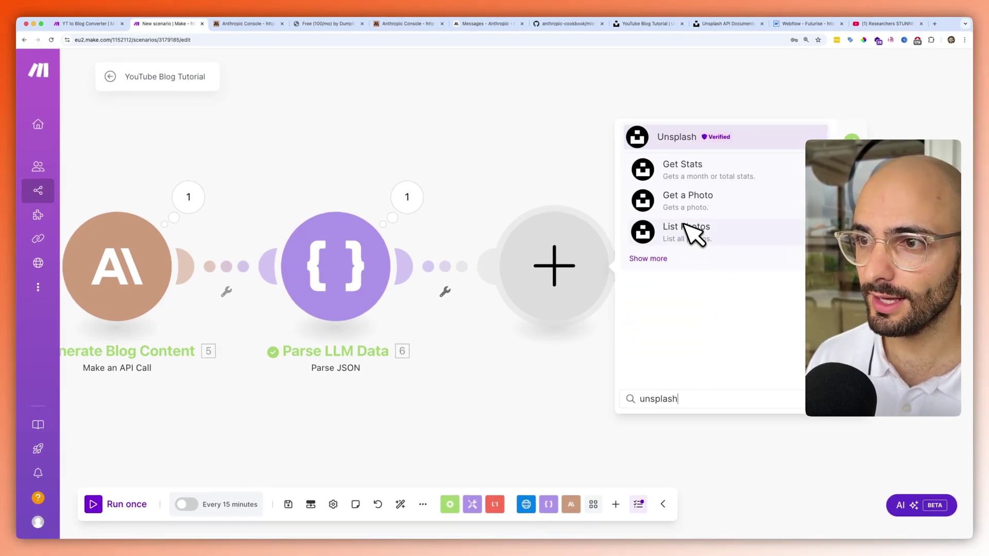
pyautogui.click(648, 258)
pyautogui.scroll(-3, 695, 309)
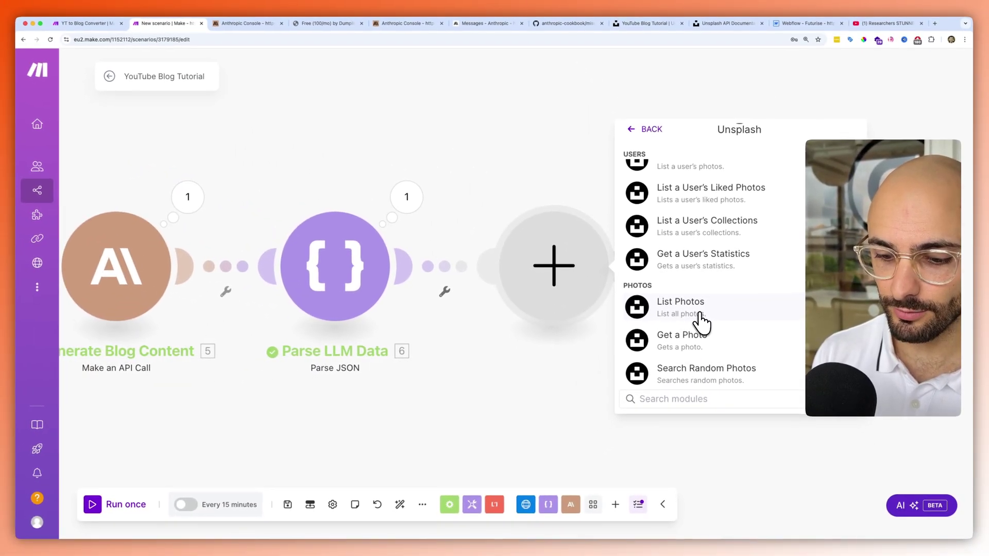
pyautogui.write('random')
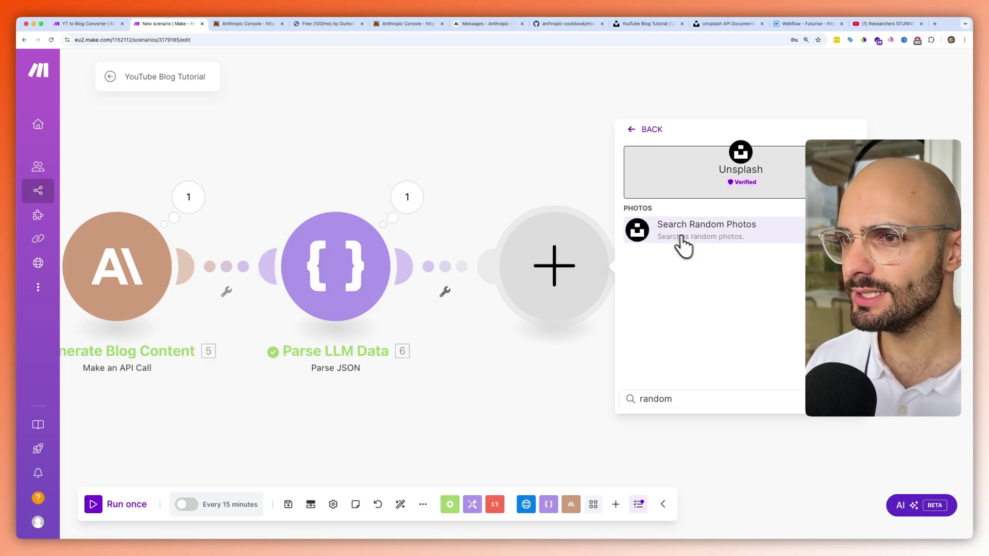
pyautogui.click(588, 188)
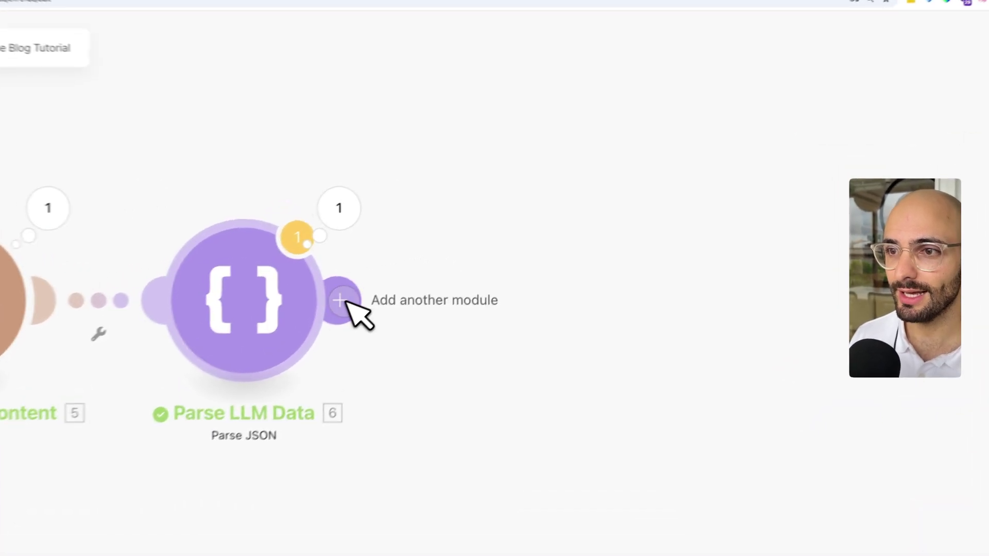
# Add an HTTP Make a request module after the Parse LLM Data module.
pyautogui.click(412, 267)
pyautogui.click(656, 187)
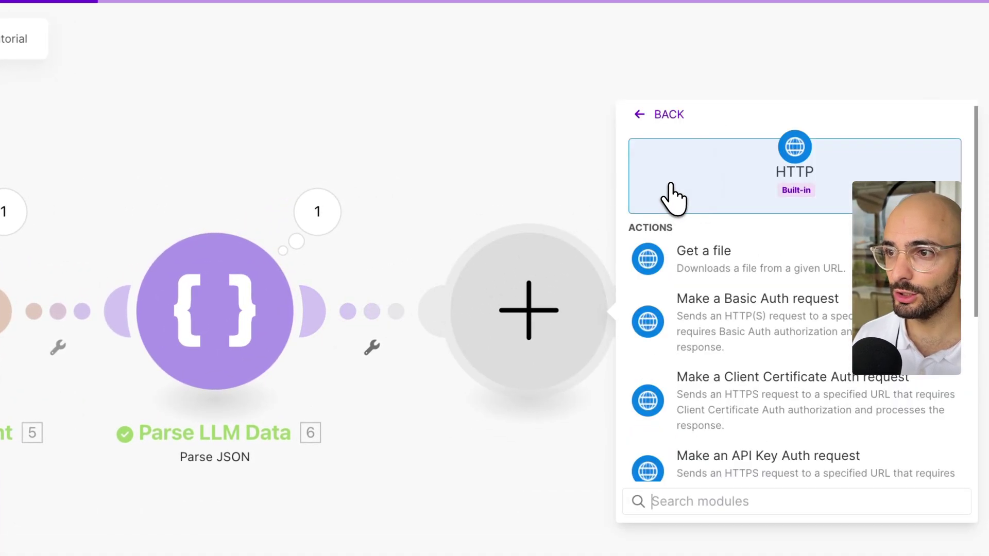
pyautogui.scroll(-4, 709, 370)
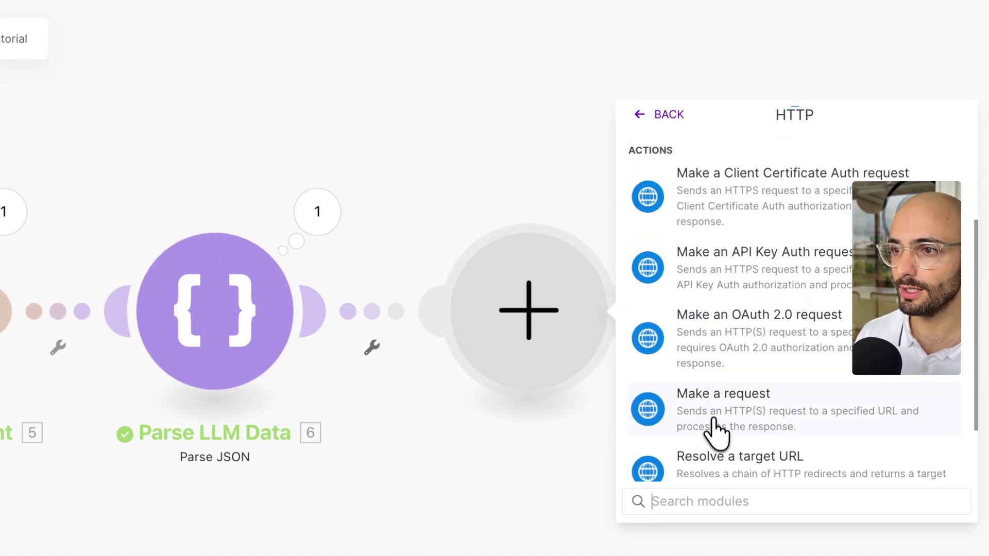
pyautogui.click(734, 407)
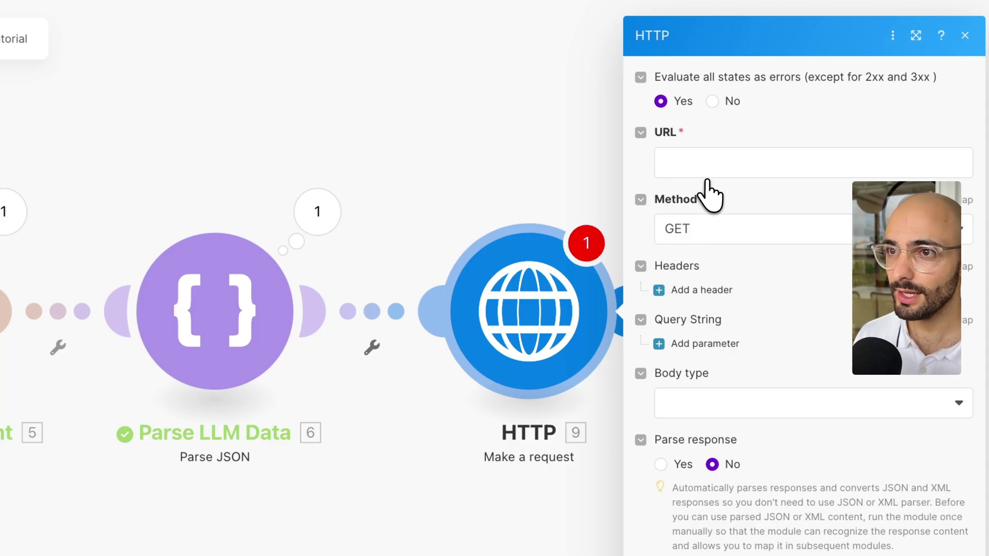
pyautogui.click(618, 26)
pyautogui.click(757, 26)
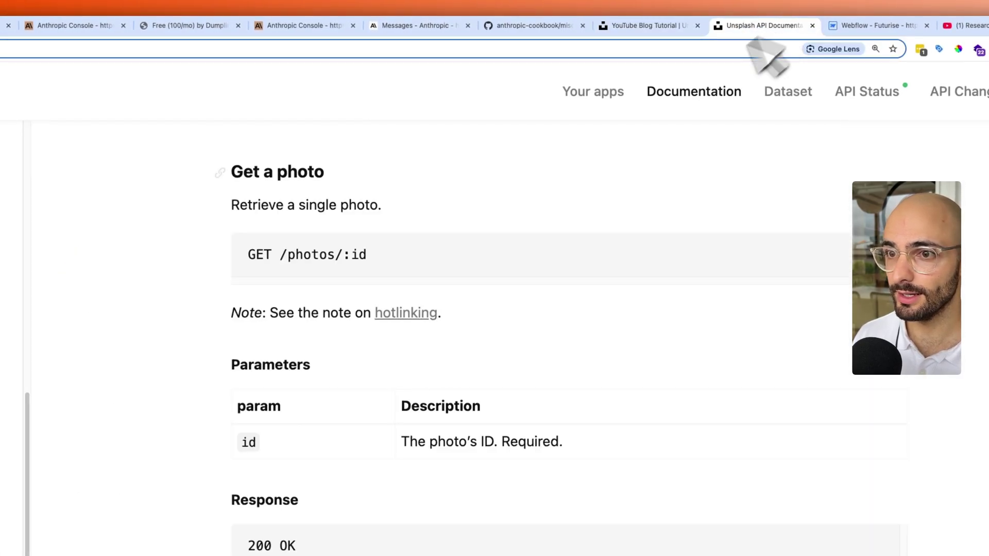
pyautogui.scroll(4, 93, 227)
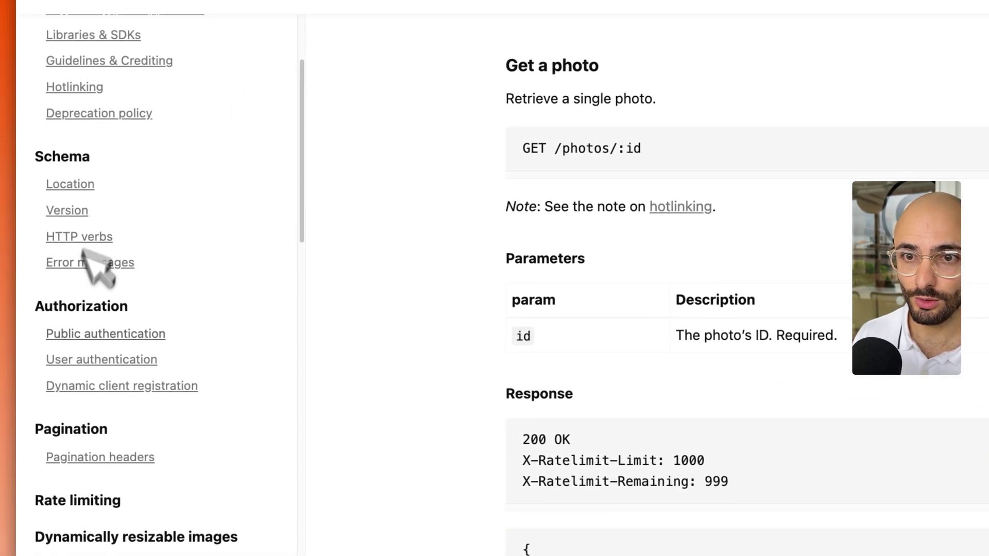
pyautogui.click(77, 336)
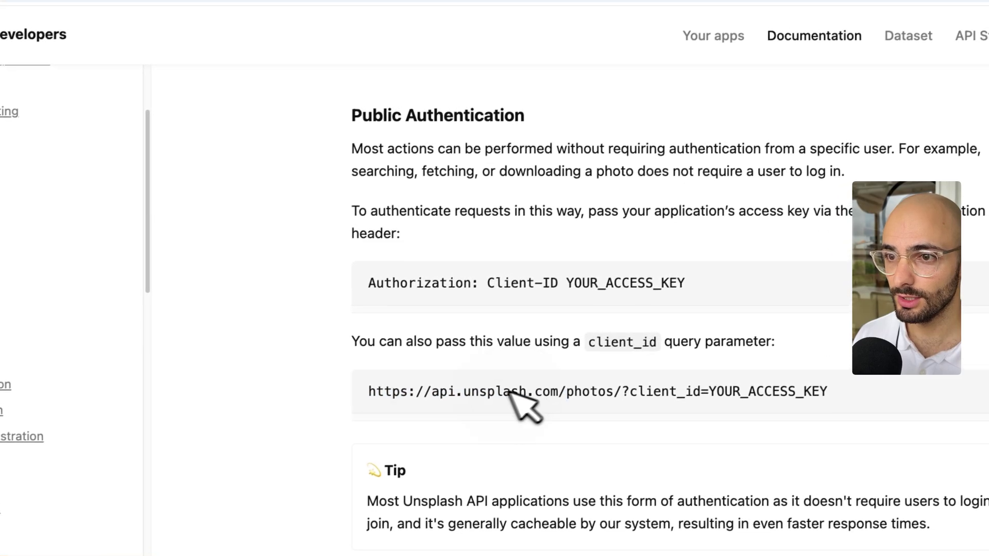
pyautogui.moveTo(367, 392); pyautogui.dragTo(496, 391)
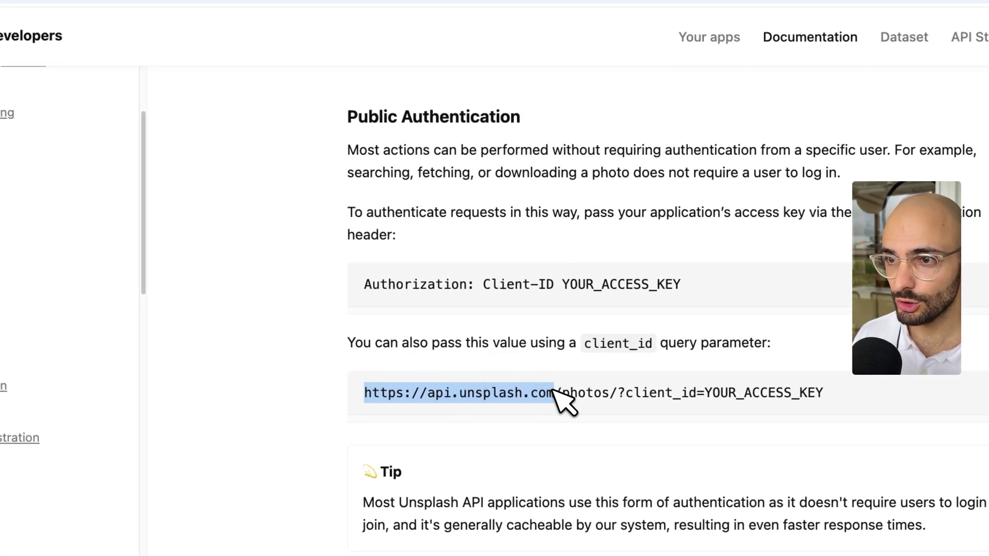
pyautogui.rightClick(521, 397)
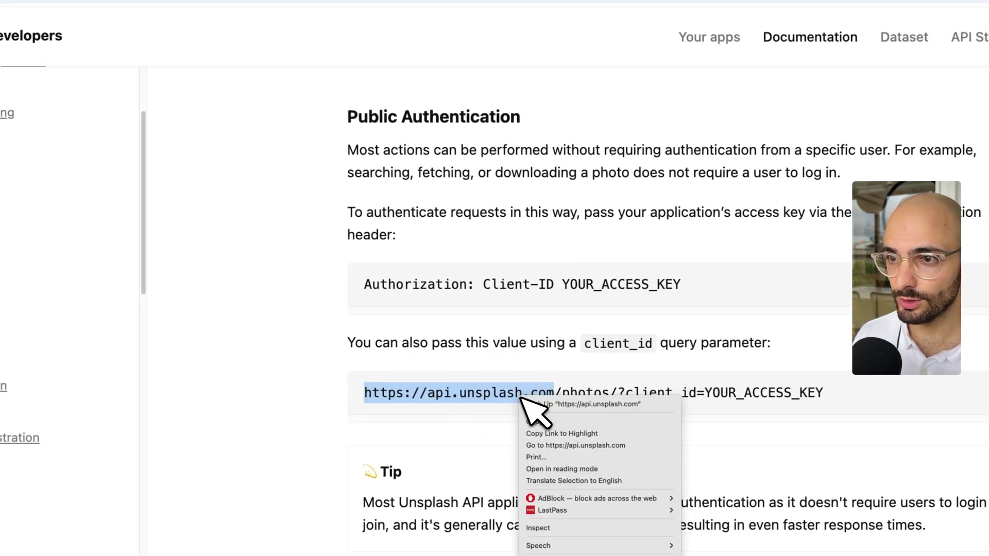
pyautogui.click(540, 421)
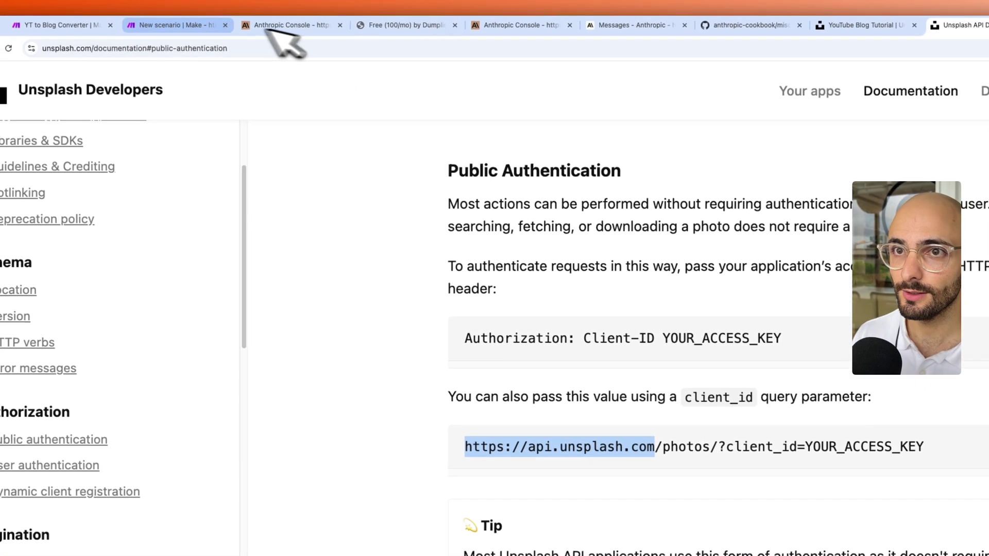
pyautogui.click(175, 28)
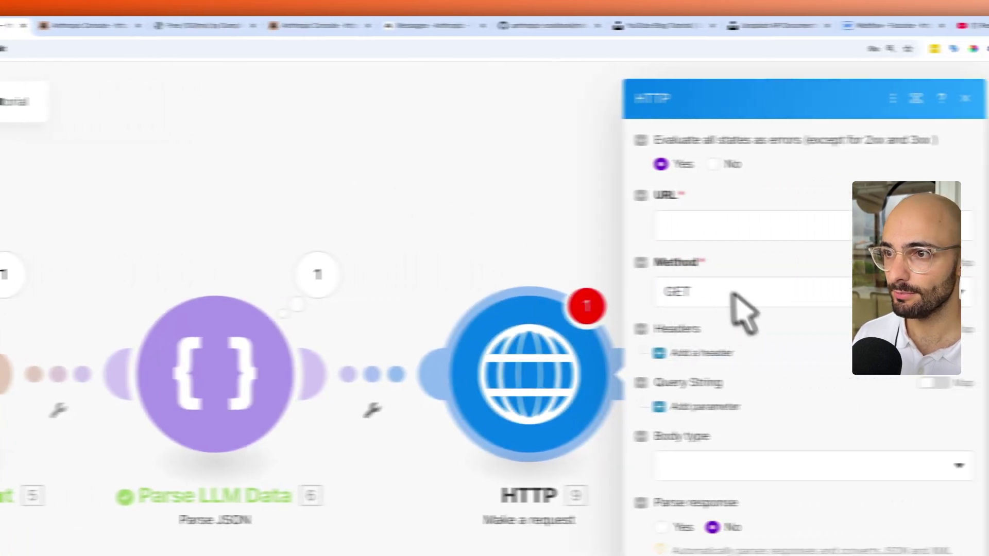
pyautogui.click(927, 227)
pyautogui.press('super+v')
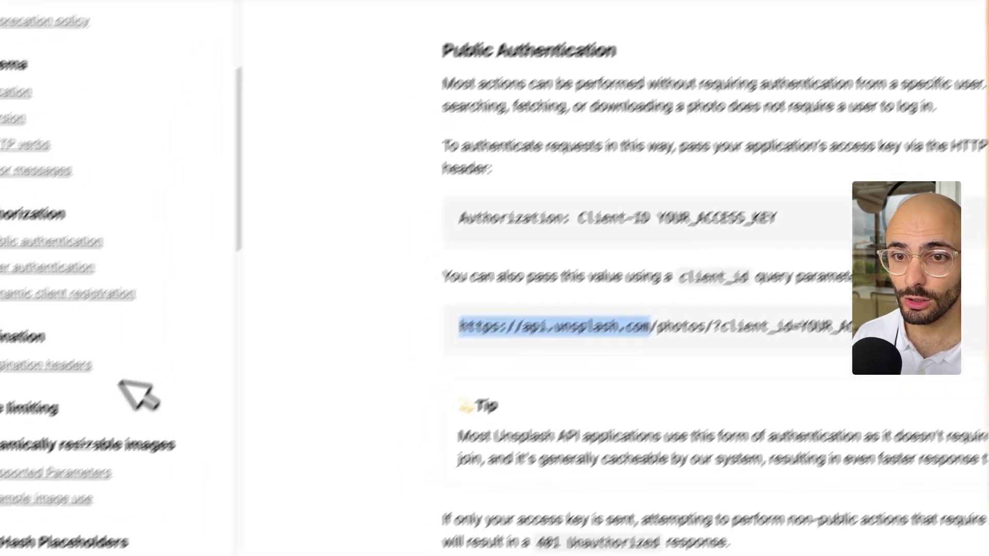
# Append the random photo endpoint /photos/random from the Unsplash documentation to the HTTP module's URL.
pyautogui.scroll(-10, 139, 422)
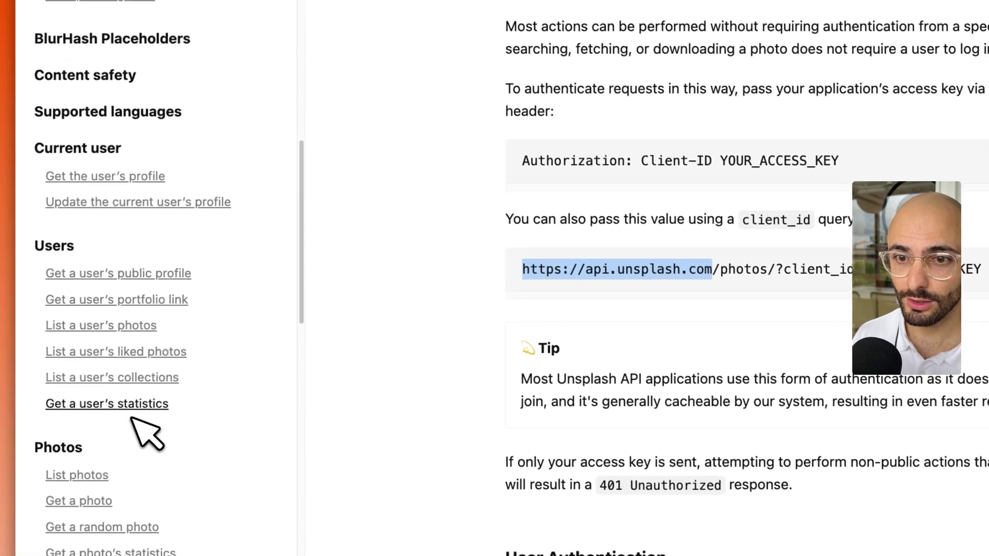
pyautogui.scroll(-5, 132, 418)
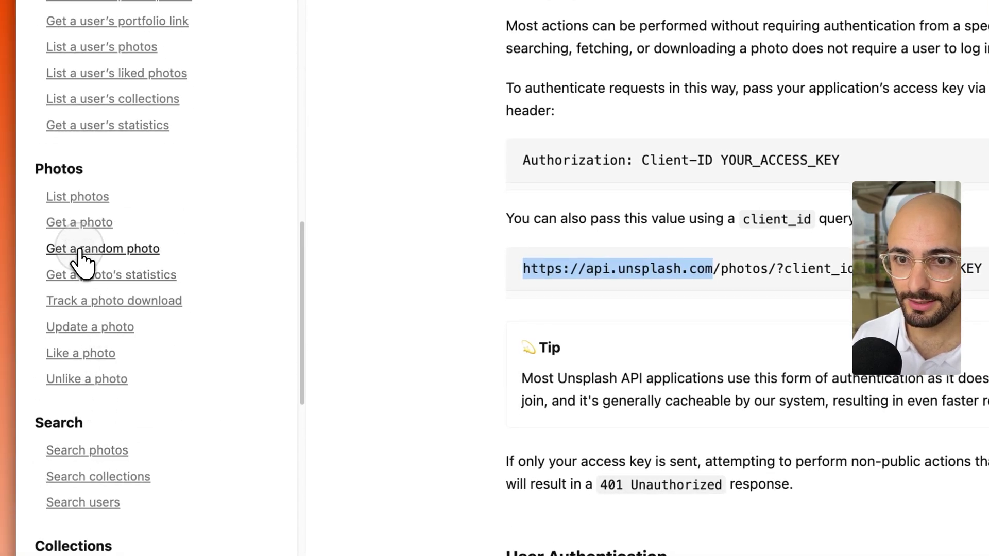
pyautogui.click(80, 250)
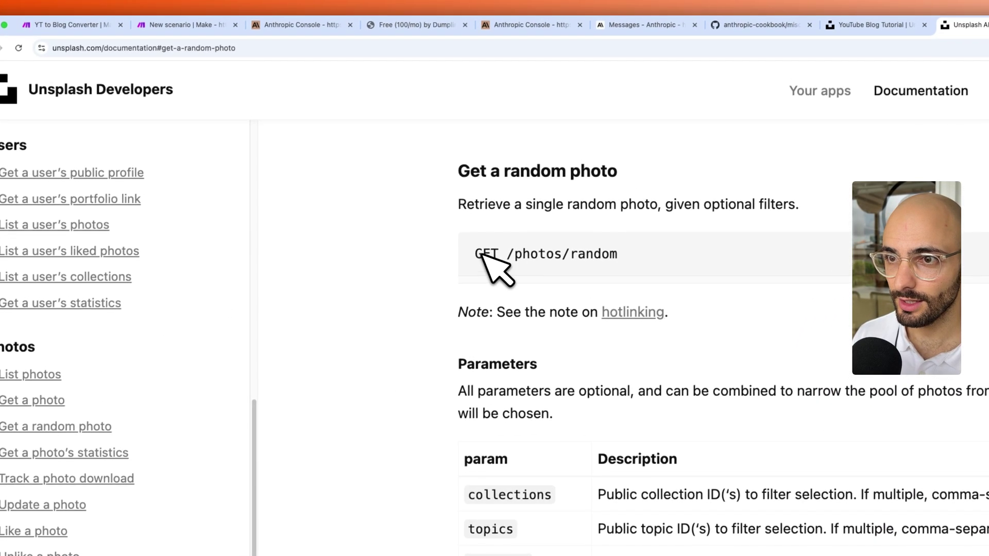
pyautogui.moveTo(476, 254); pyautogui.dragTo(510, 253)
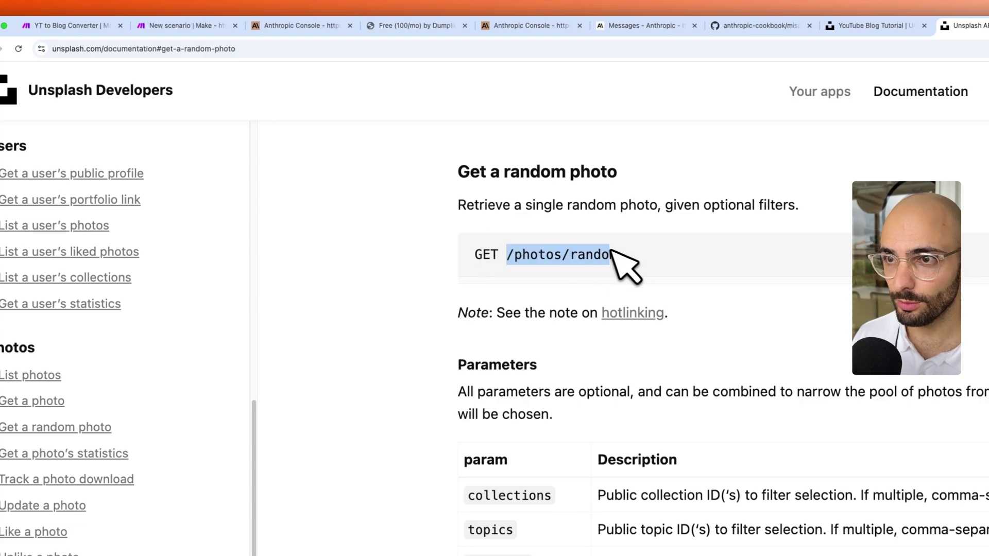
pyautogui.press('super+c')
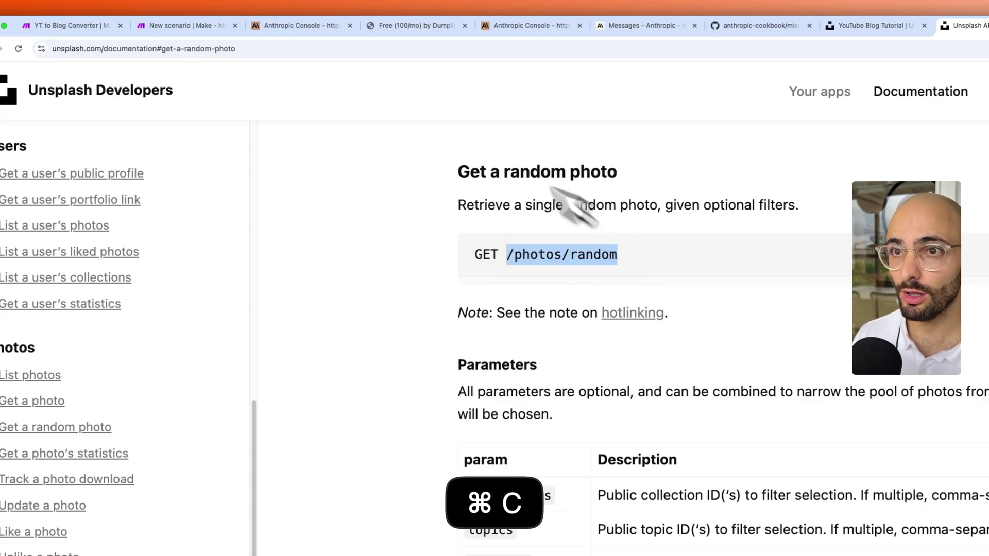
pyautogui.click(175, 26)
pyautogui.press('super+v')
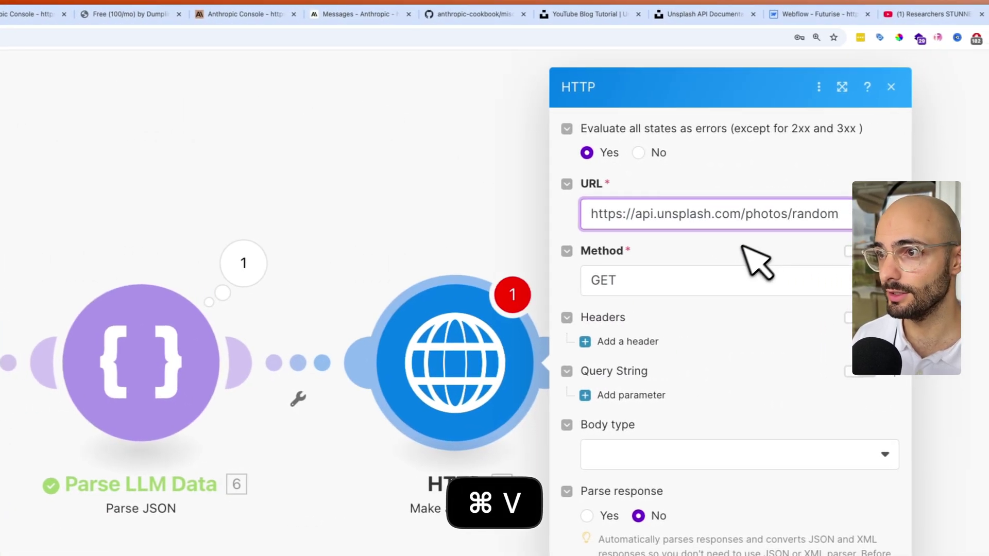
# Set the HTTP request's method to GET.
pyautogui.moveTo(833, 214); pyautogui.dragTo(594, 215)
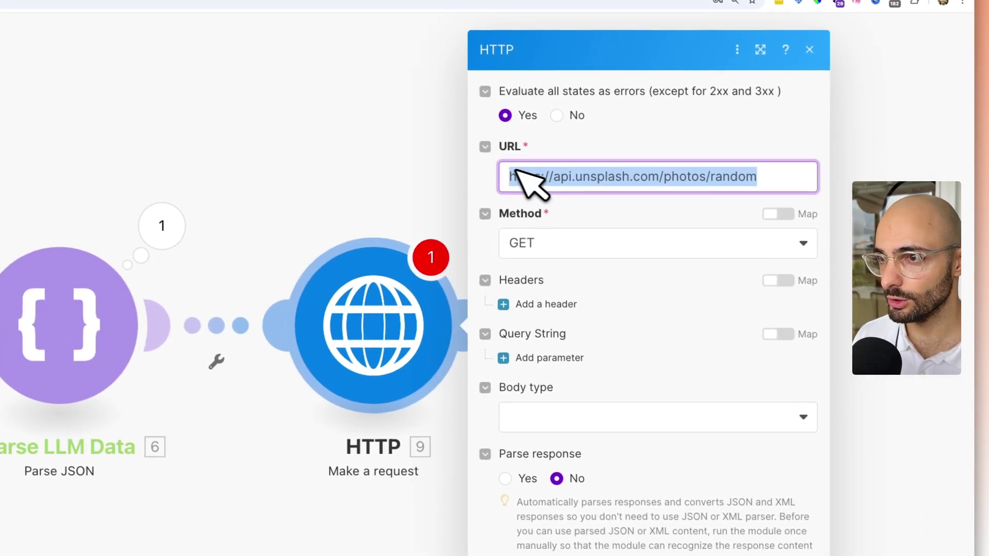
pyautogui.click(549, 251)
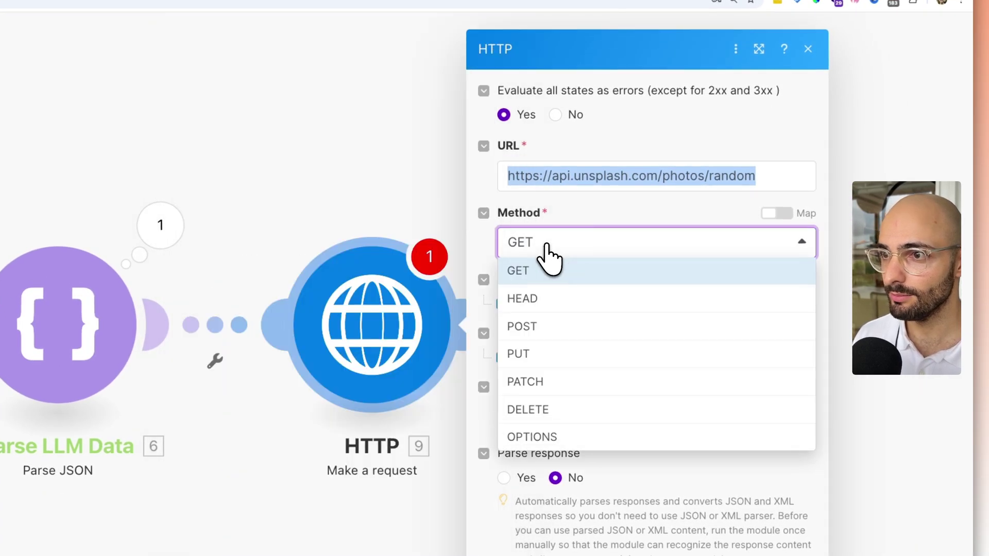
pyautogui.click(531, 272)
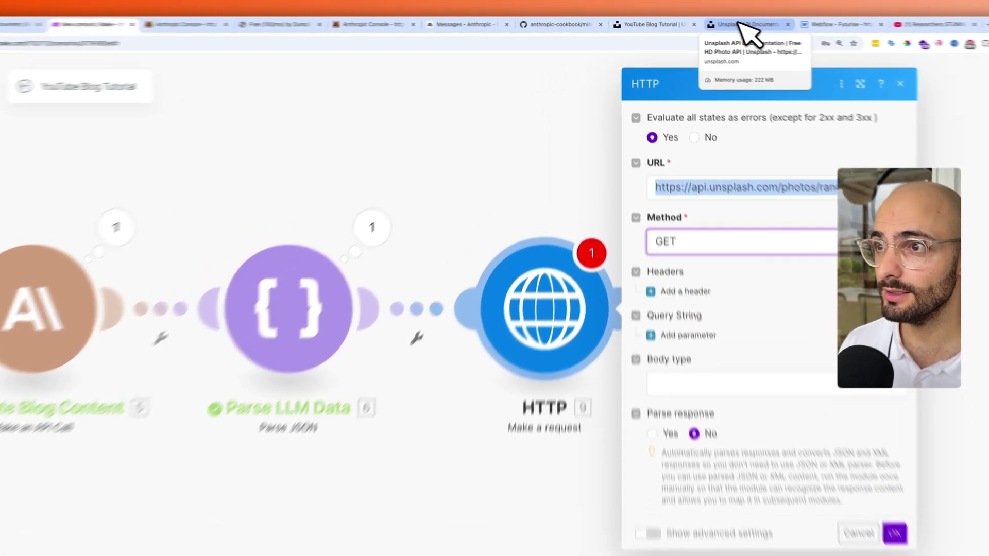
# Add a request header and name it Authorization, copied from the Unsplash Public Authentication documentation.
pyautogui.click(719, 24)
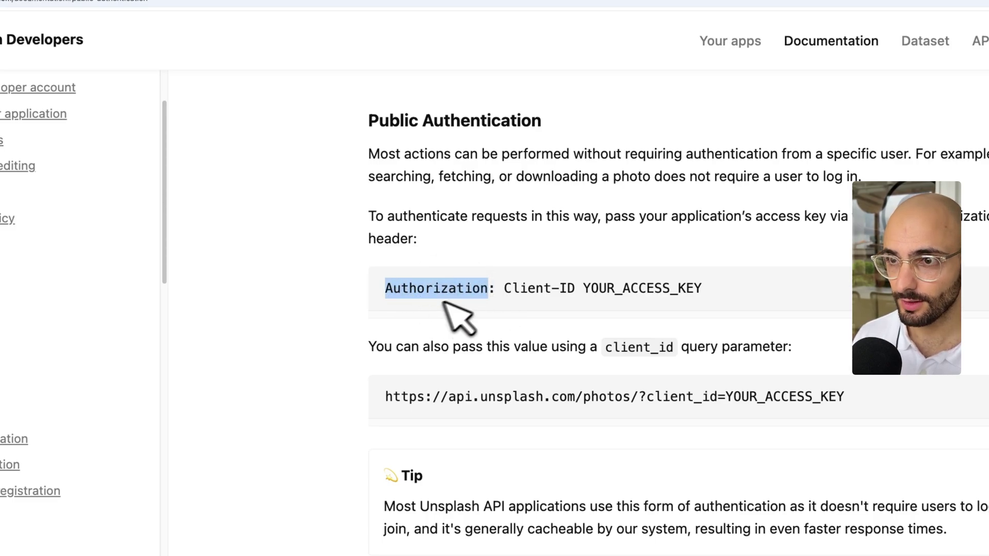
pyautogui.rightClick(472, 291)
pyautogui.click(485, 314)
pyautogui.click(196, 23)
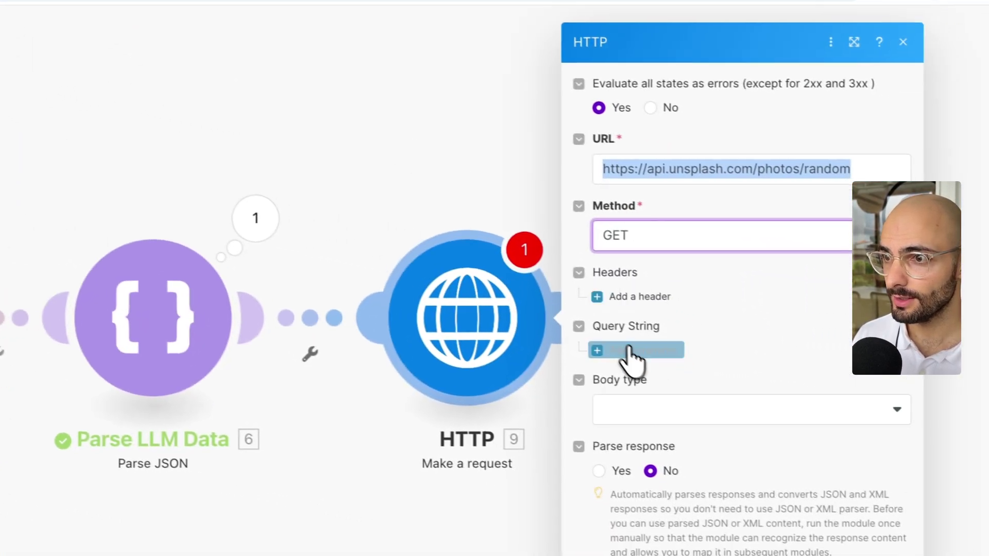
pyautogui.click(641, 298)
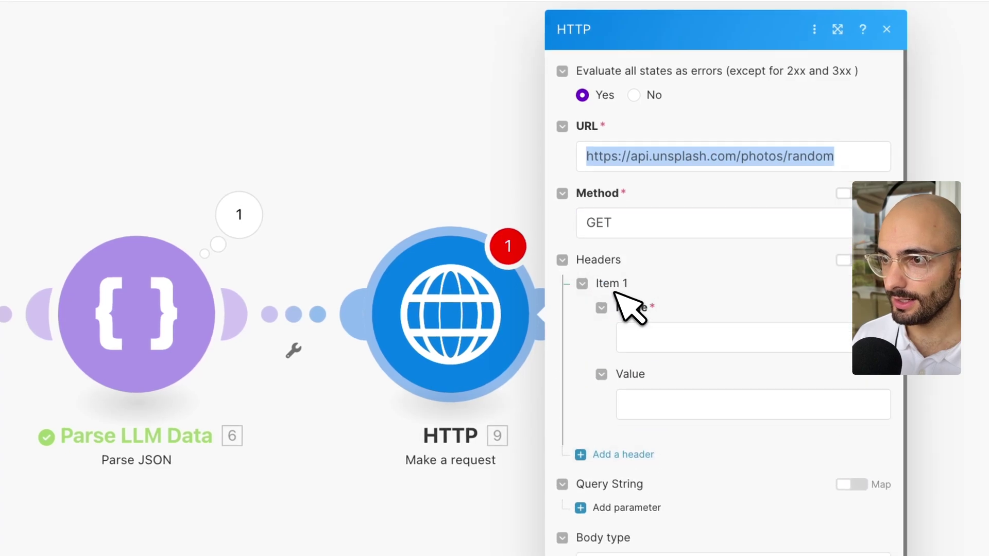
pyautogui.click(662, 337)
pyautogui.rightClick(665, 338)
pyautogui.click(711, 415)
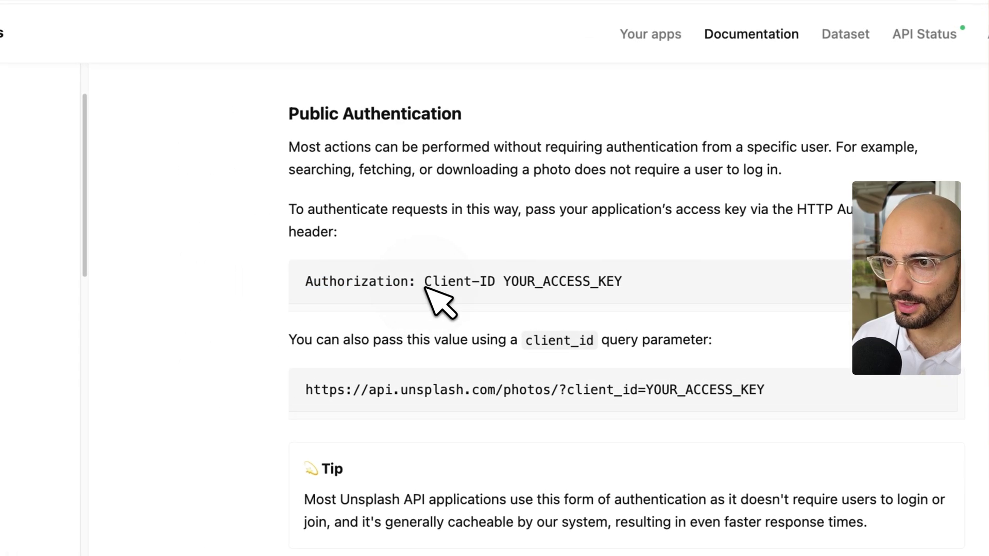
# Fill the Authorization header's value with Client-ID YOUR_ACCESS_KEY, copied from the Unsplash documentation.
pyautogui.moveTo(429, 283); pyautogui.dragTo(673, 276)
pyautogui.rightClick(554, 284)
pyautogui.click(581, 311)
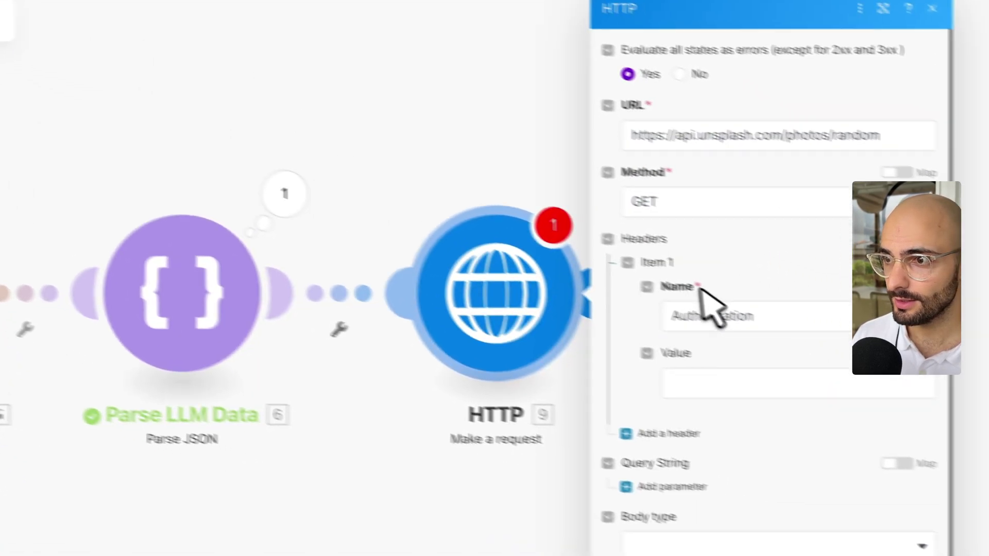
pyautogui.rightClick(691, 382)
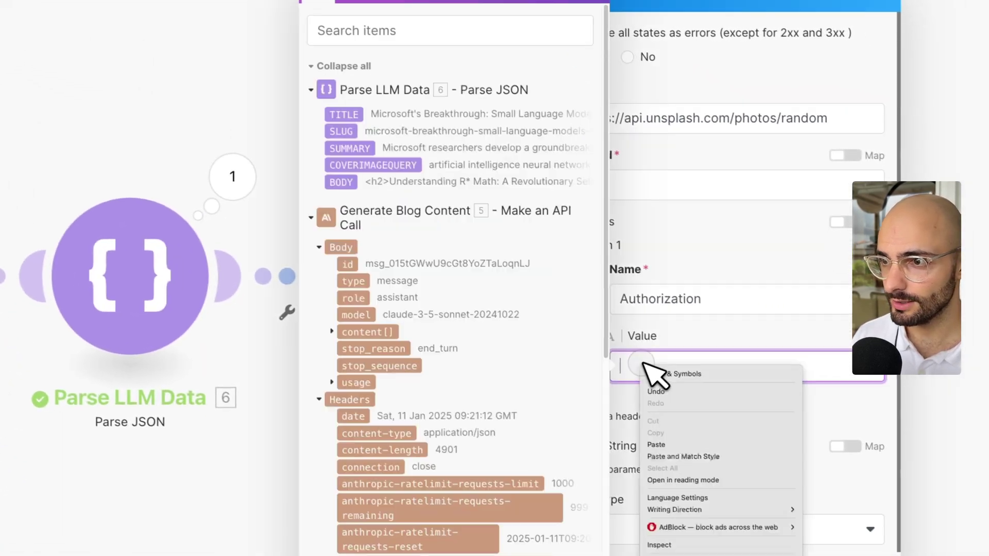
pyautogui.click(664, 444)
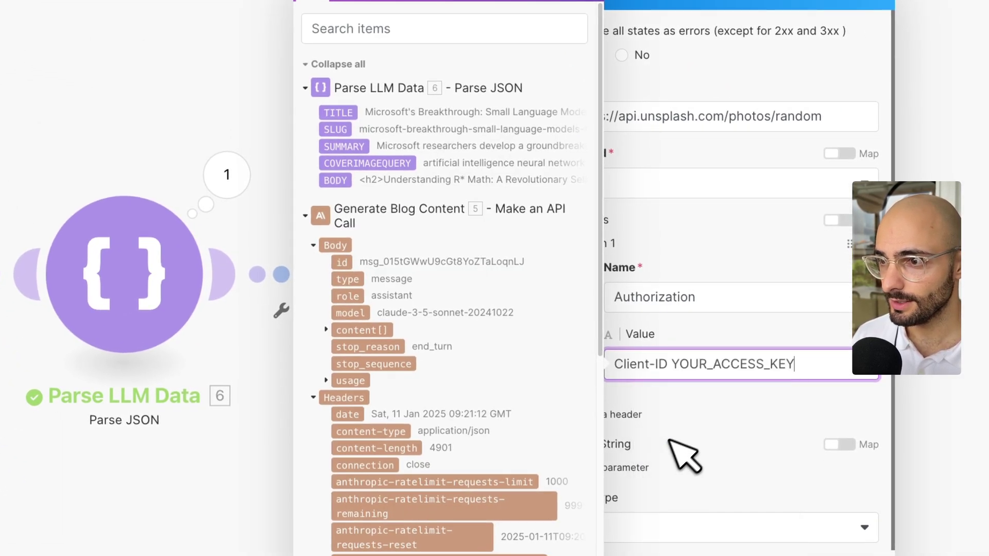
pyautogui.click(691, 386)
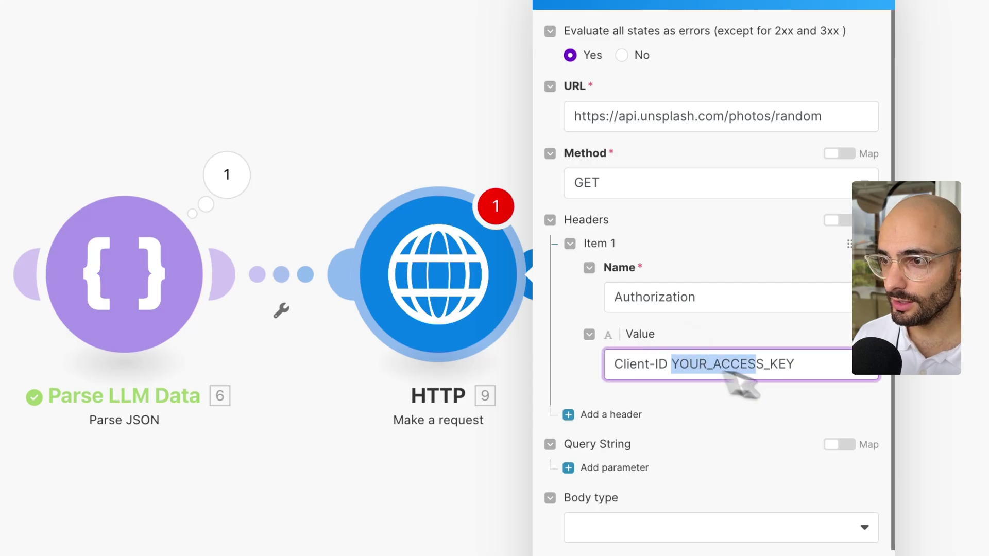
pyautogui.click(766, 398)
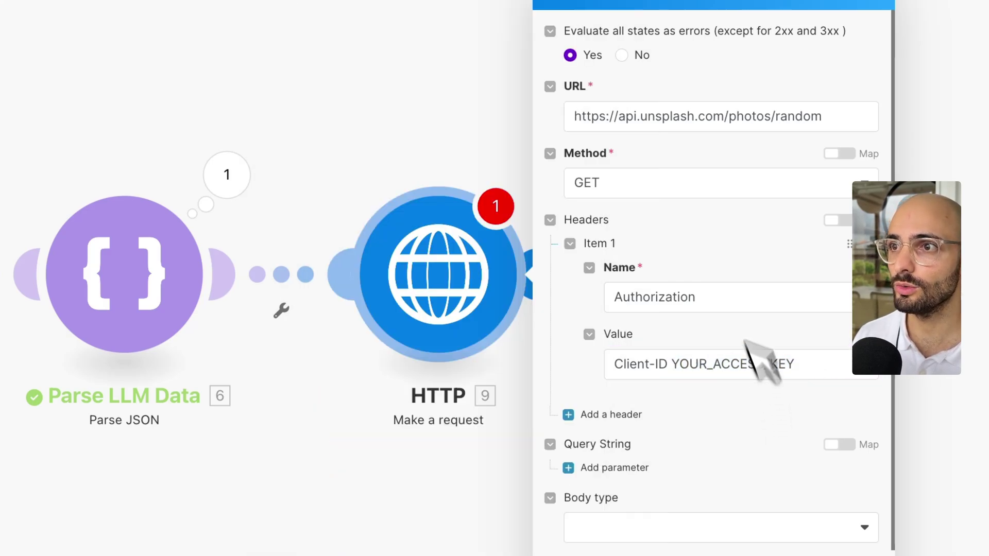
# Copy the access key from the YouTube Blog Tutorial application's Keys section on Unsplash and return to the Make scenario.
pyautogui.click(690, 28)
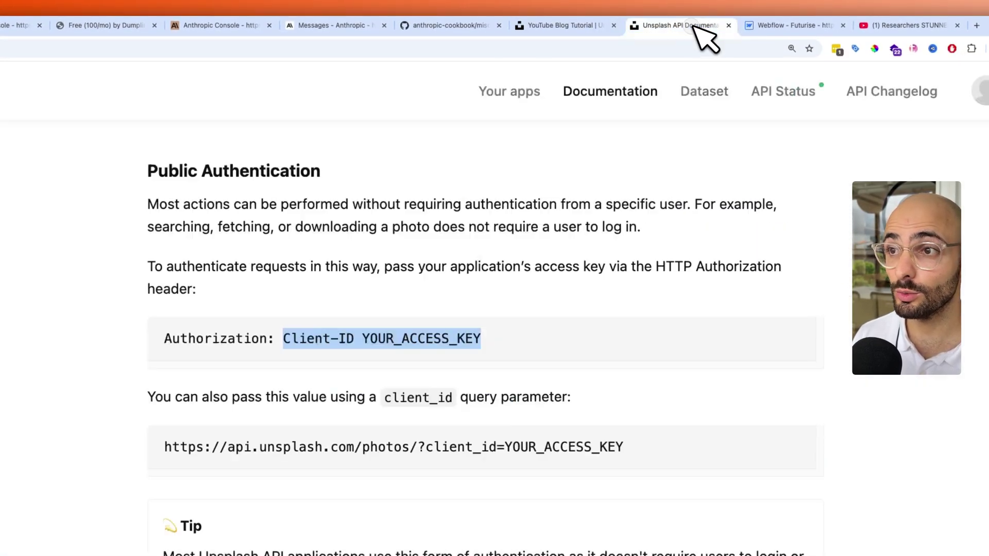
pyautogui.click(515, 98)
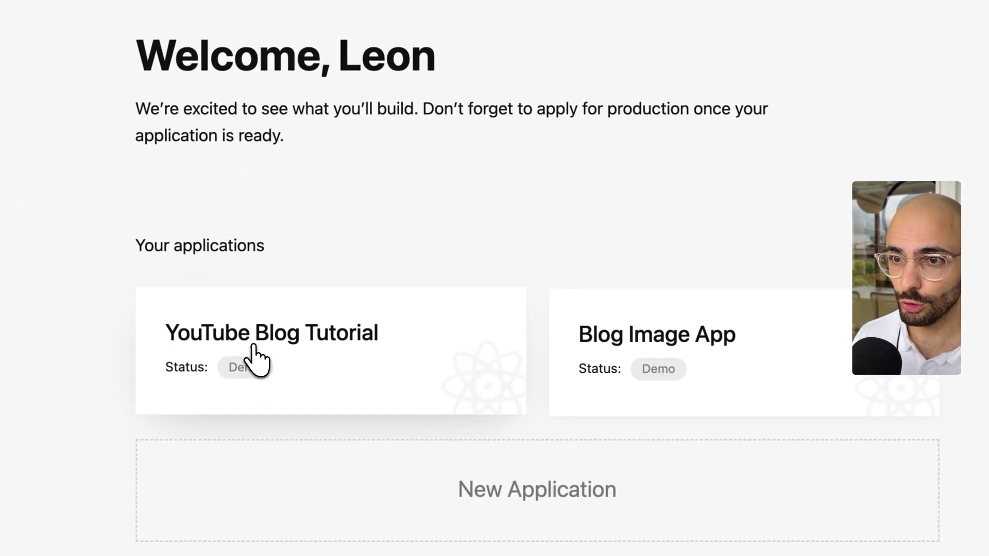
pyautogui.click(252, 356)
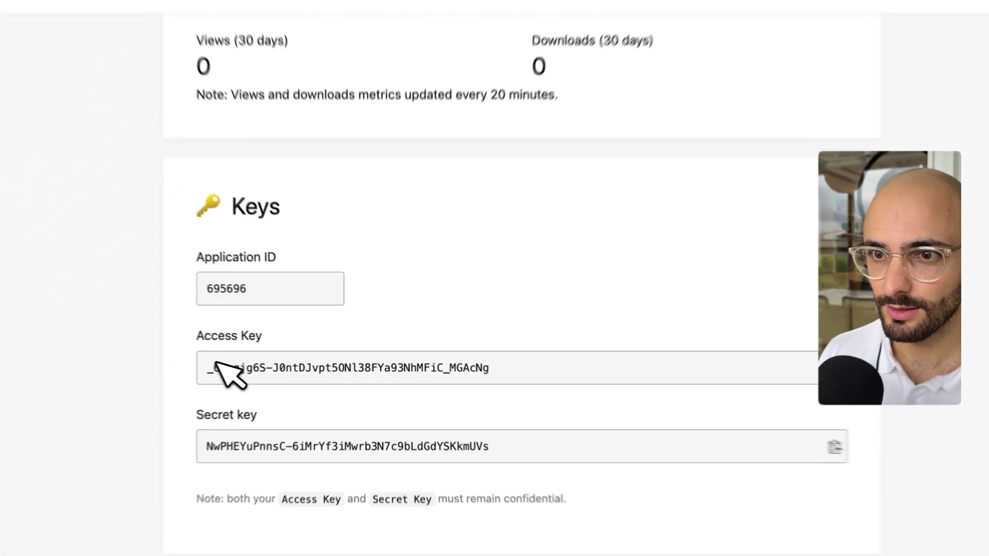
pyautogui.moveTo(237, 312); pyautogui.dragTo(307, 288)
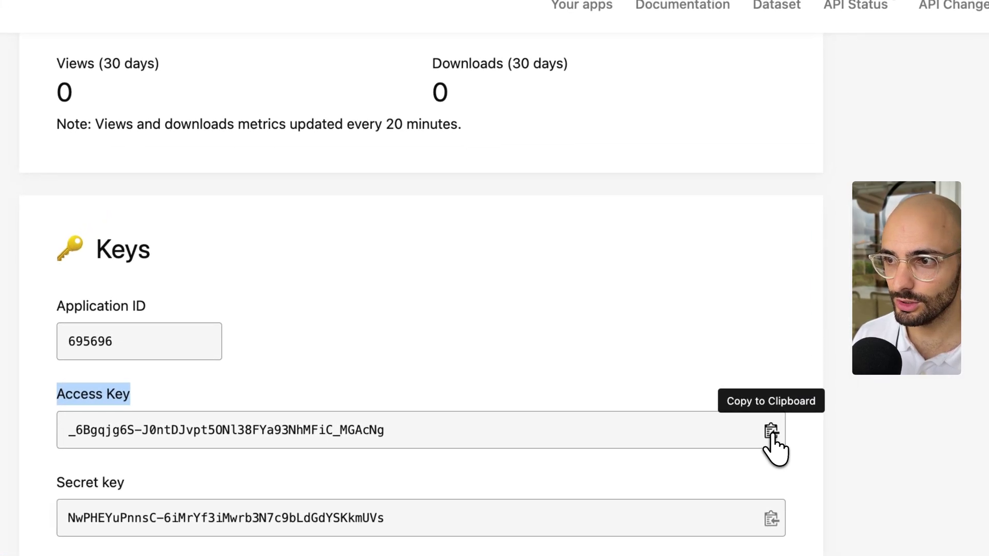
pyautogui.click(776, 430)
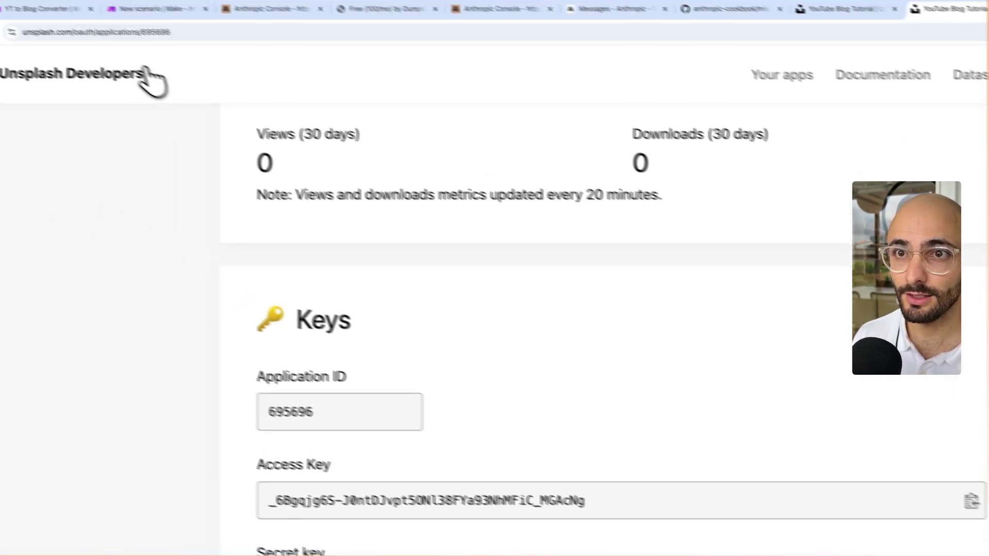
pyautogui.click(154, 8)
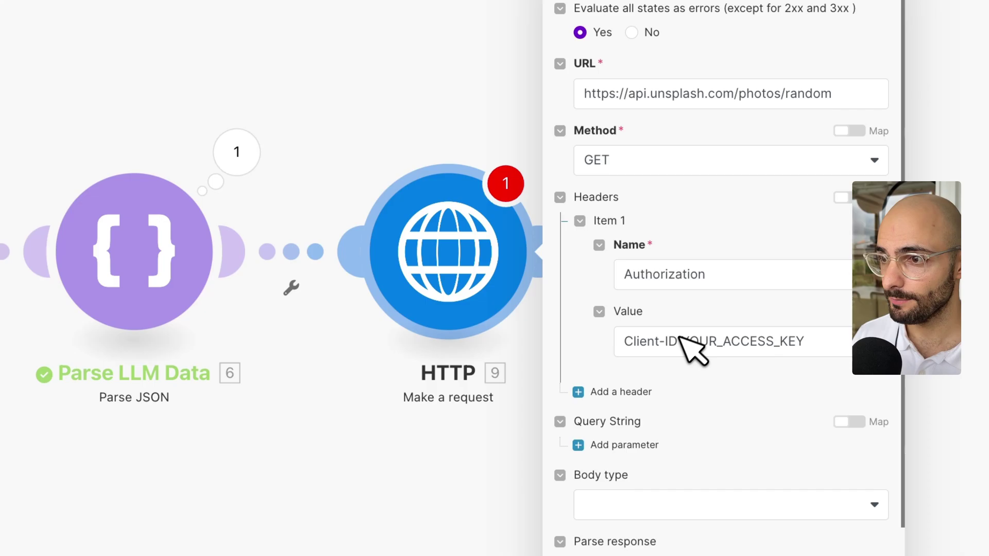
# Replace the YOUR_ACCESS_KEY placeholder in the Authorization header's value with the copied Unsplash access key, keeping the Client-ID prefix.
pyautogui.click(680, 340)
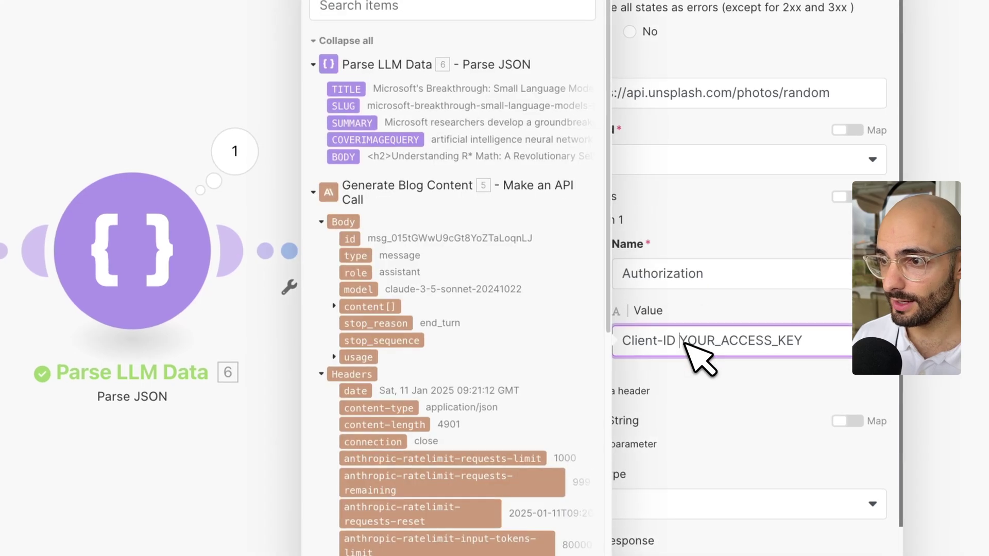
pyautogui.doubleClick(768, 341)
pyautogui.rightClick(780, 340)
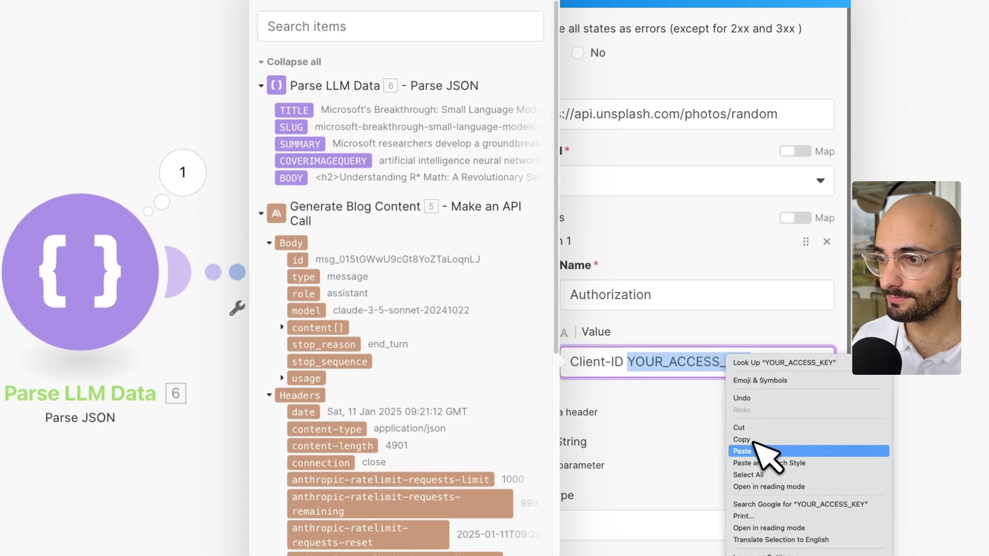
pyautogui.click(743, 451)
pyautogui.click(752, 452)
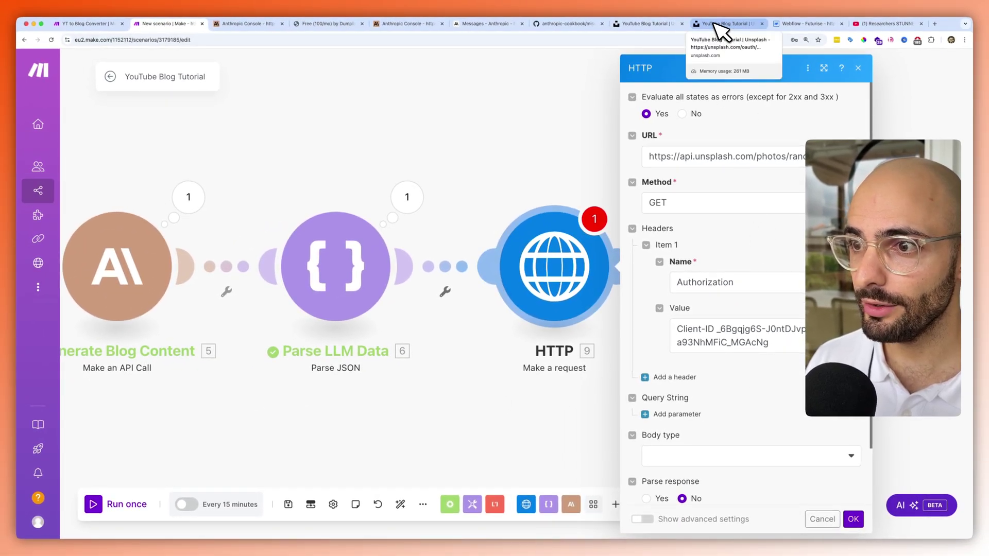
# Copy the query parameter name from the Get a random photo section of the Unsplash documentation and return to the Make scenario.
pyautogui.click(719, 25)
pyautogui.scroll(-5, 96, 414)
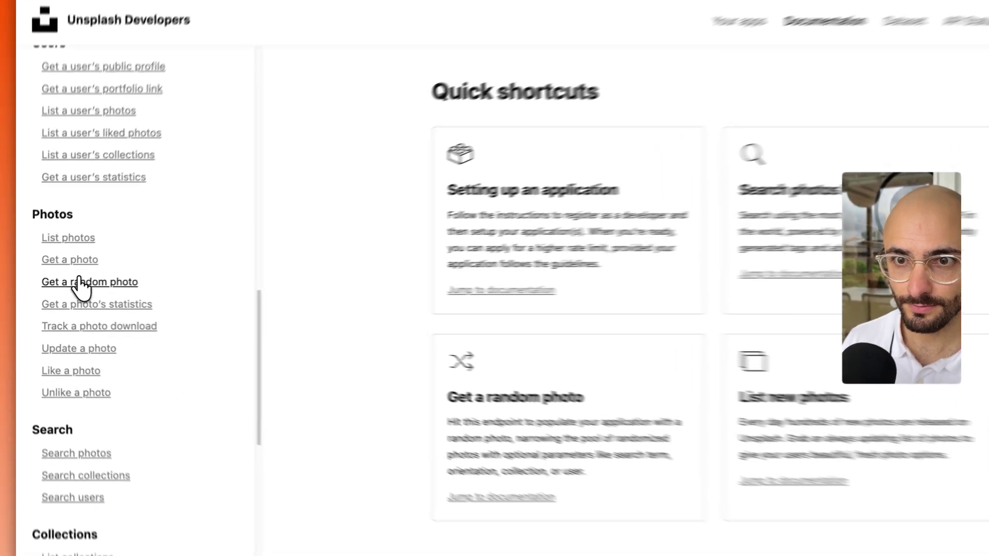
pyautogui.click(75, 284)
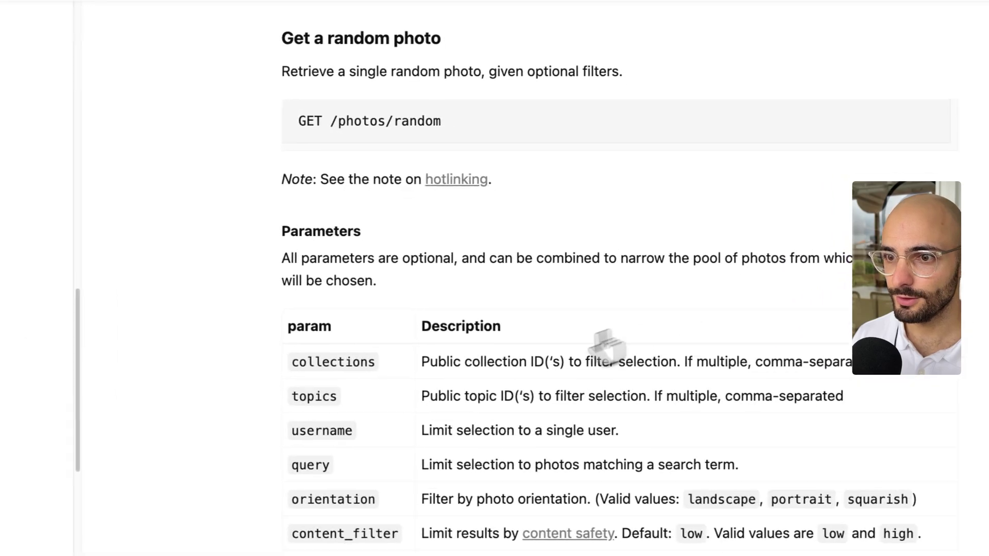
pyautogui.scroll(-1, 592, 350)
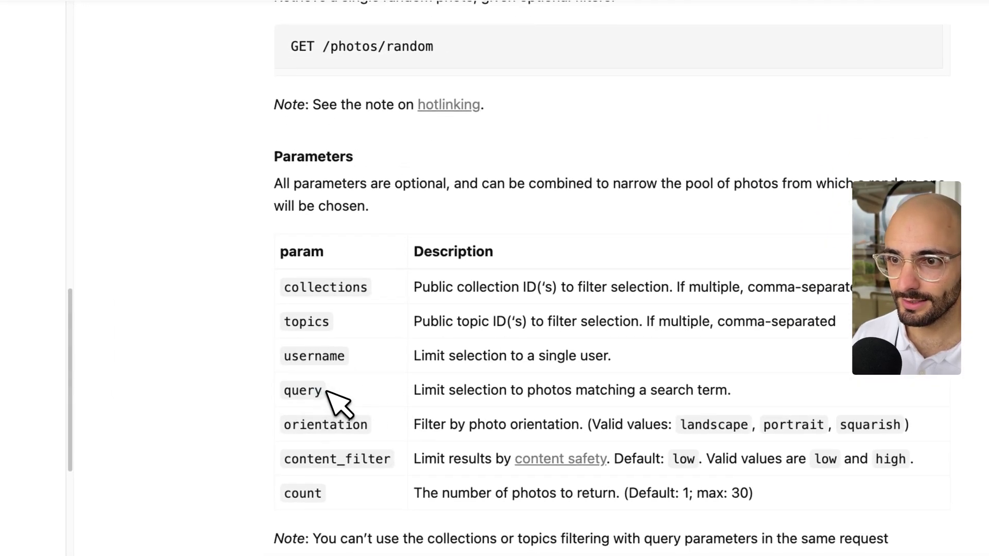
pyautogui.rightClick(298, 394)
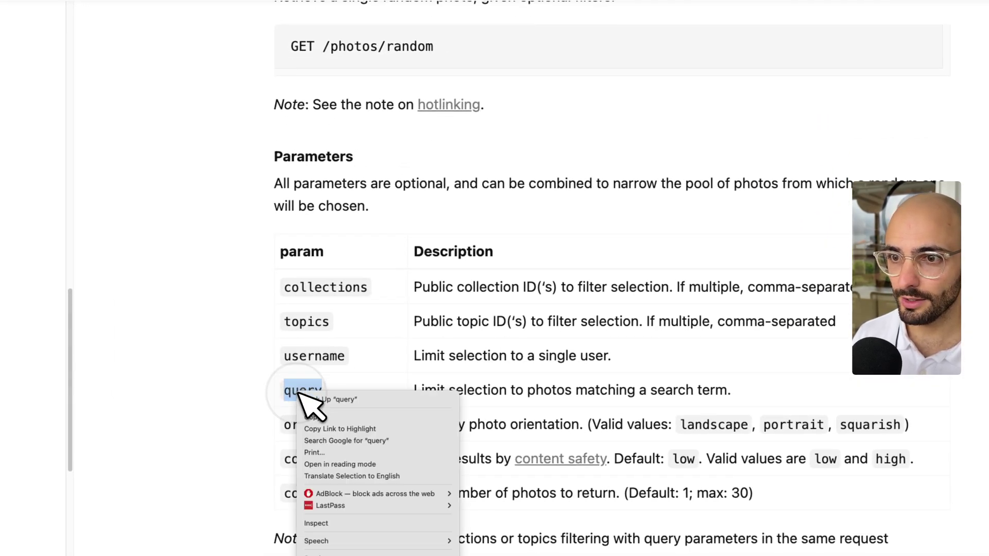
pyautogui.click(326, 418)
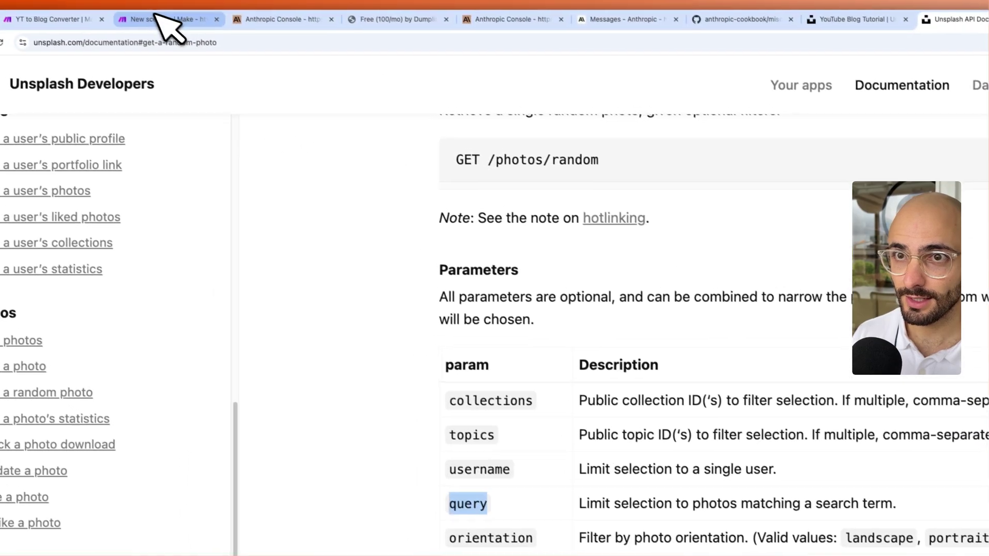
pyautogui.click(165, 26)
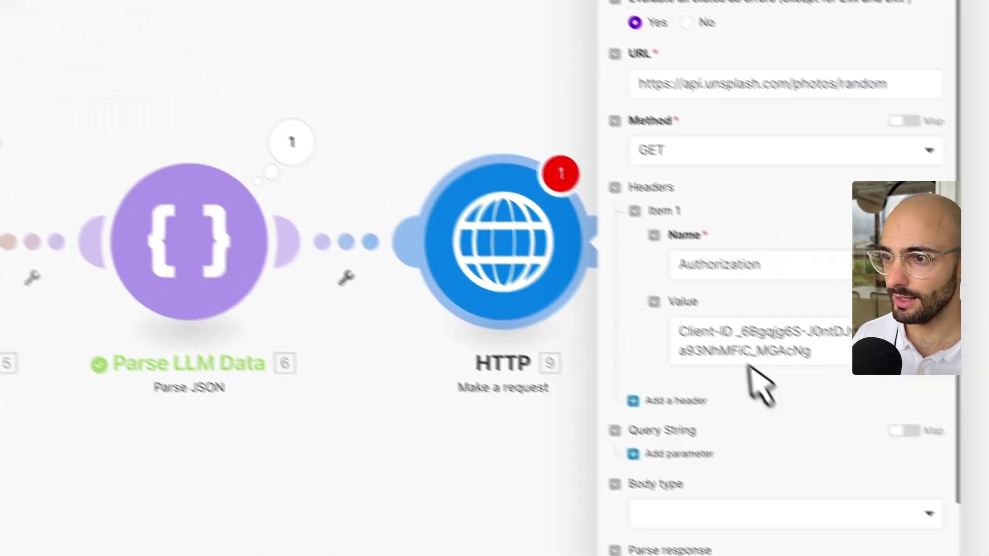
# Add a query string parameter to the HTTP request and name it query.
pyautogui.scroll(-2, 687, 432)
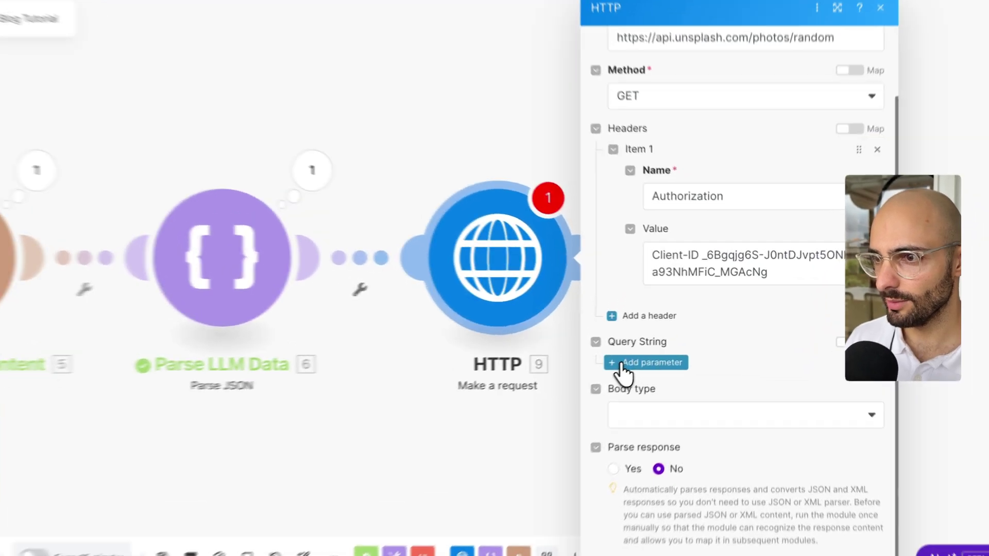
pyautogui.click(622, 364)
pyautogui.click(702, 428)
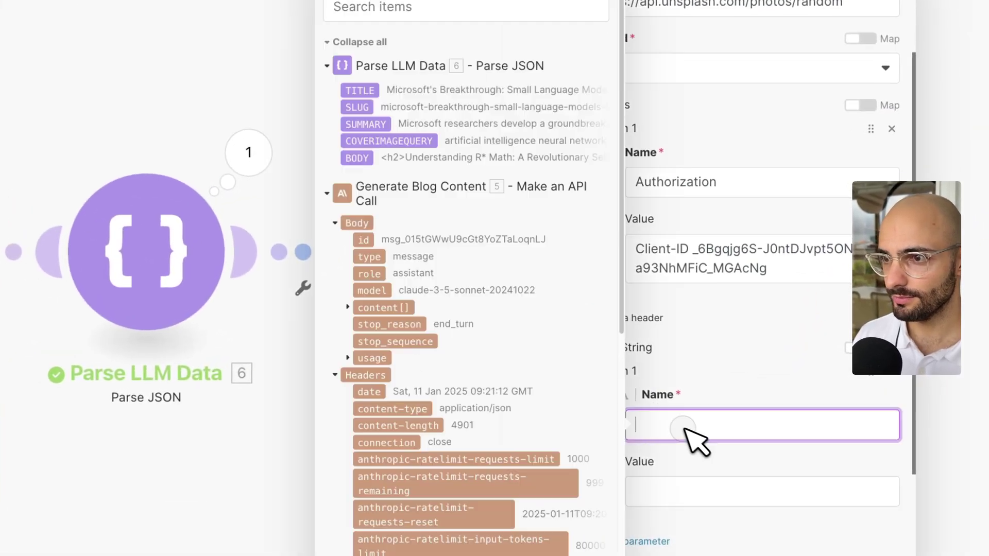
pyautogui.press('super+v')
pyautogui.click(735, 404)
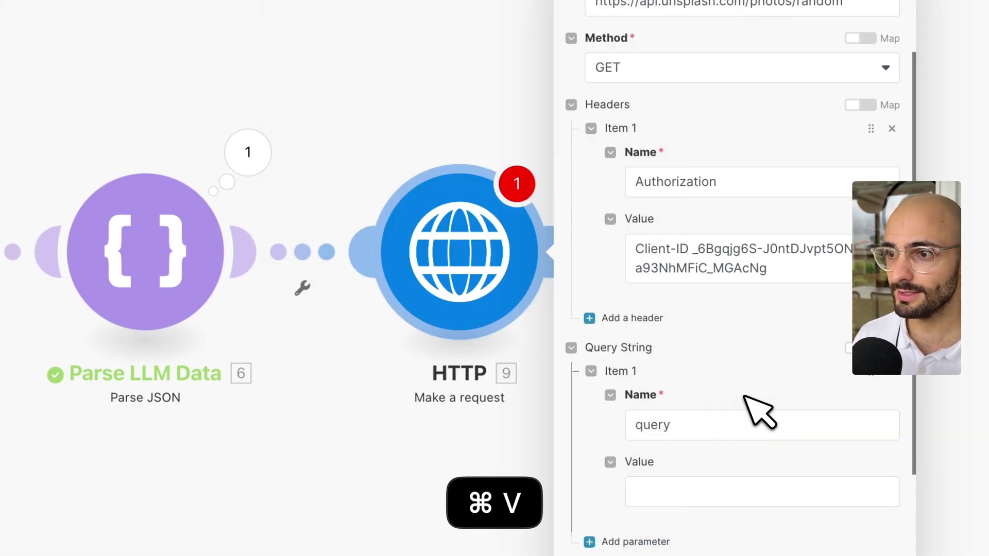
# Map the query parameter's value to a single COVERIMAGEQUERY item from the Parse LLM Data module.
pyautogui.scroll(-3, 744, 396)
pyautogui.click(714, 392)
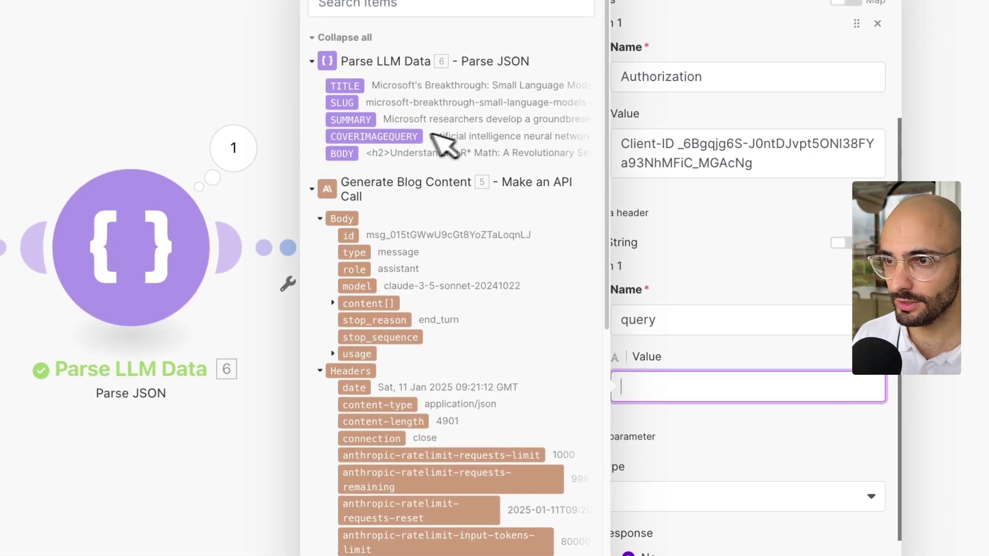
pyautogui.click(412, 138)
pyautogui.click(412, 138)
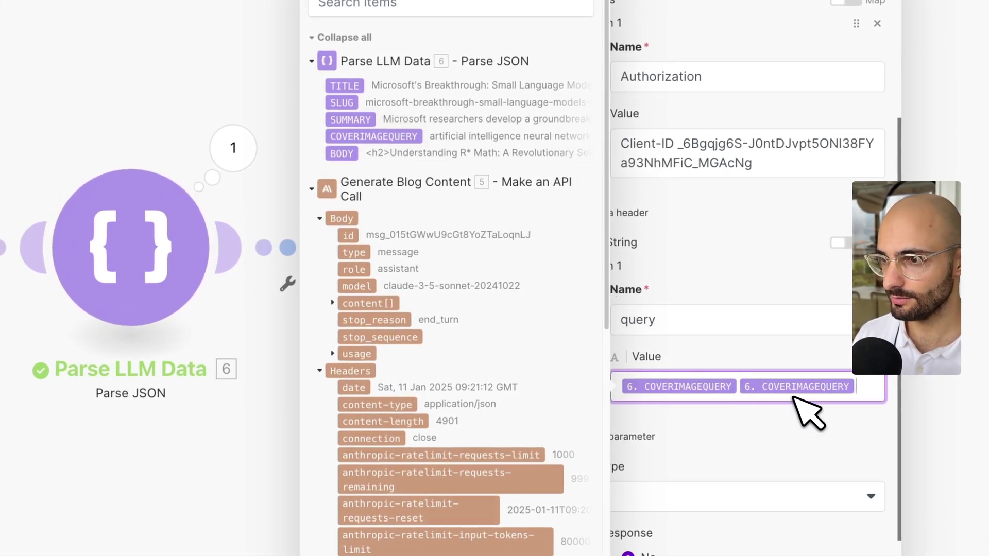
pyautogui.press('BackSpace')
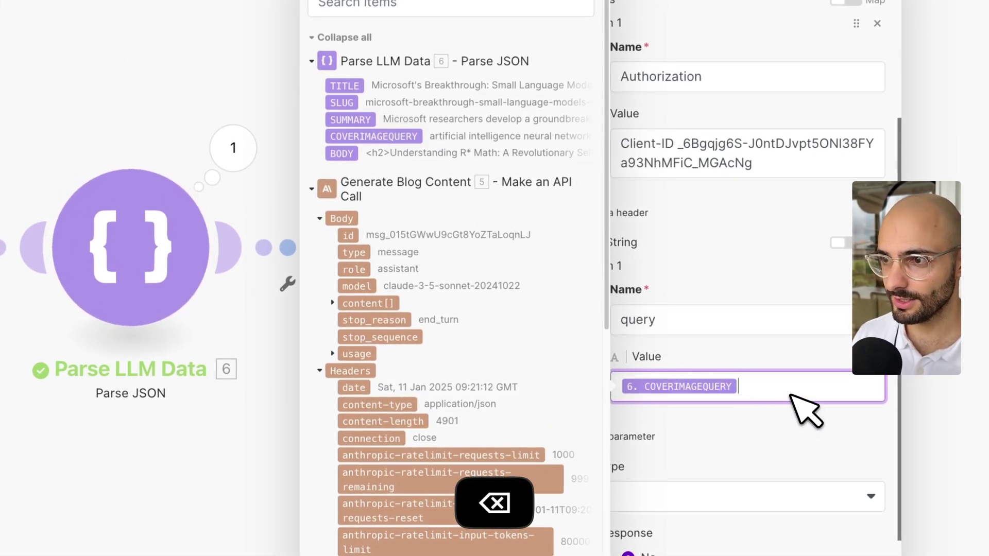
pyautogui.click(801, 430)
pyautogui.scroll(-1, 796, 446)
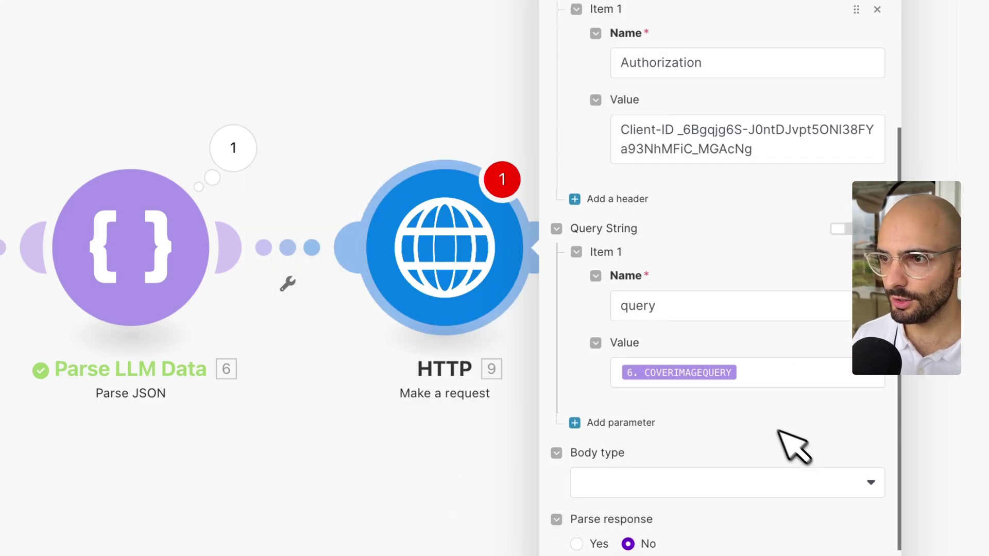
# Wrap the COVERIMAGEQUERY item in the query parameter's value with the encodeURL( ) text function.
pyautogui.click(775, 375)
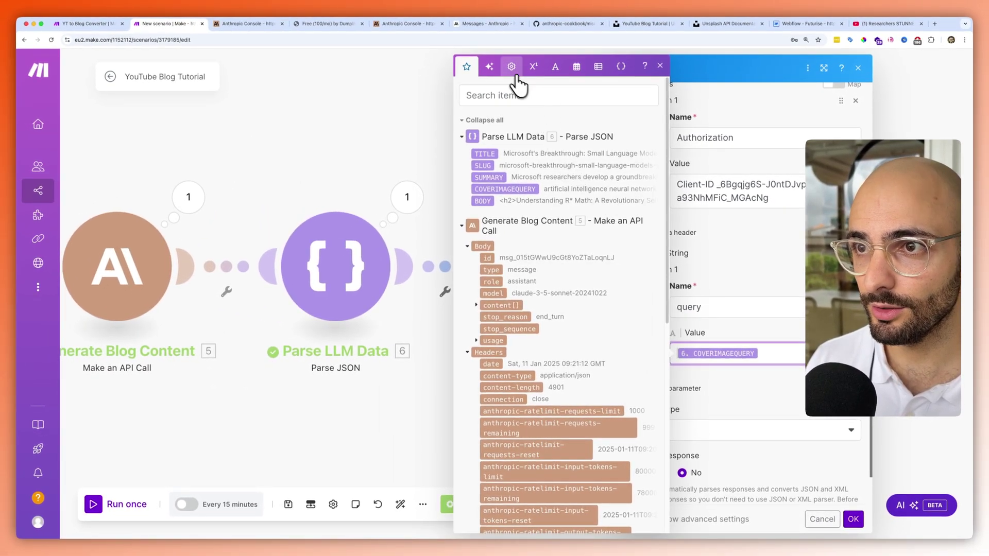
pyautogui.click(554, 72)
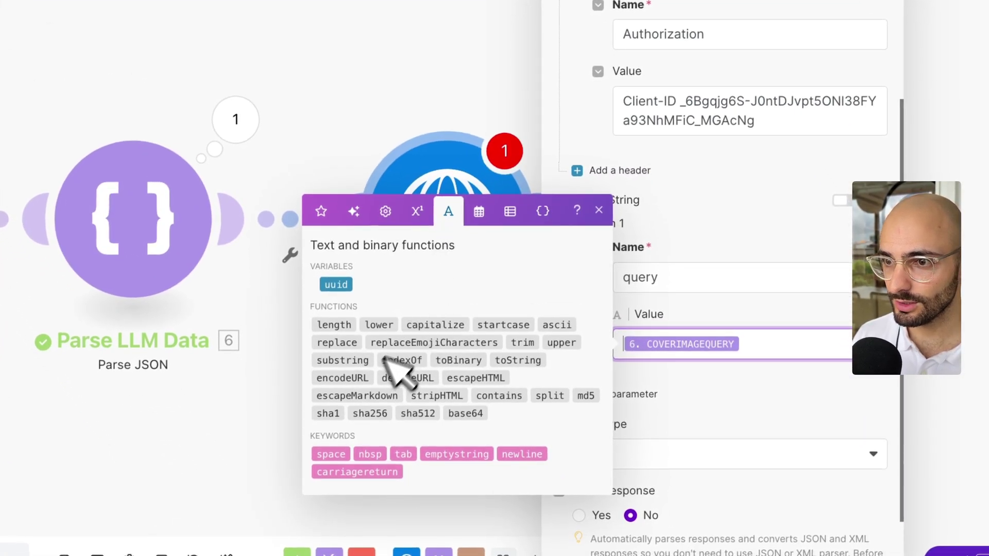
pyautogui.click(355, 377)
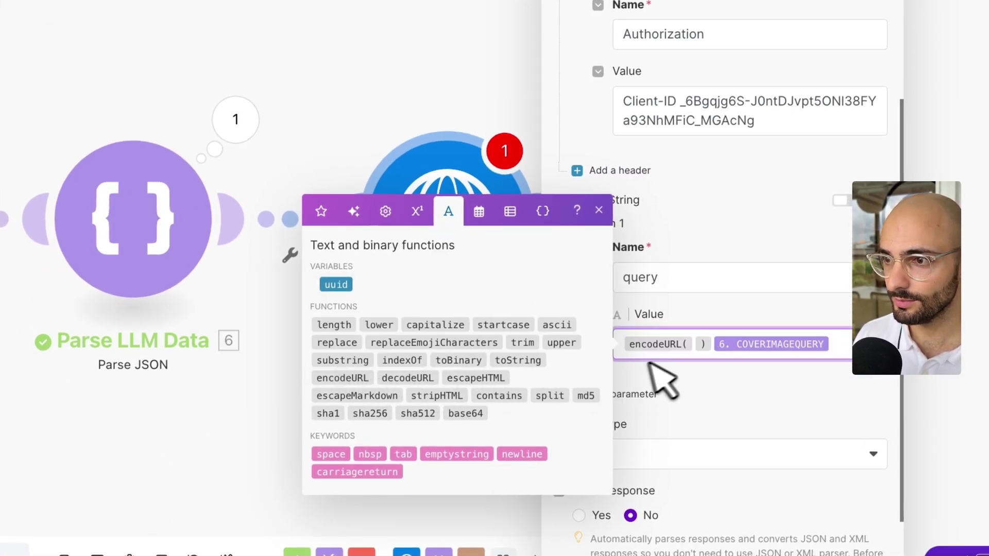
pyautogui.click(693, 345)
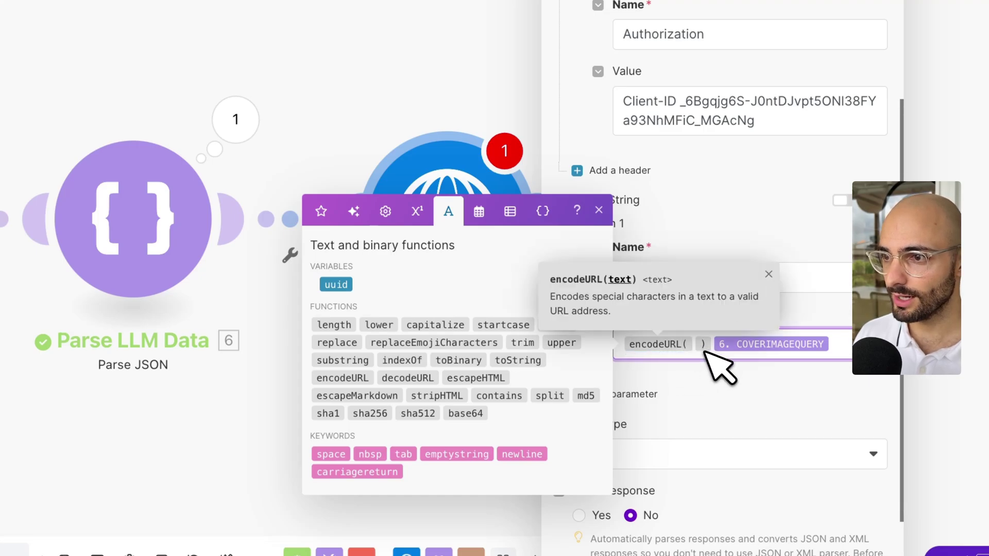
pyautogui.press('BackSpace')
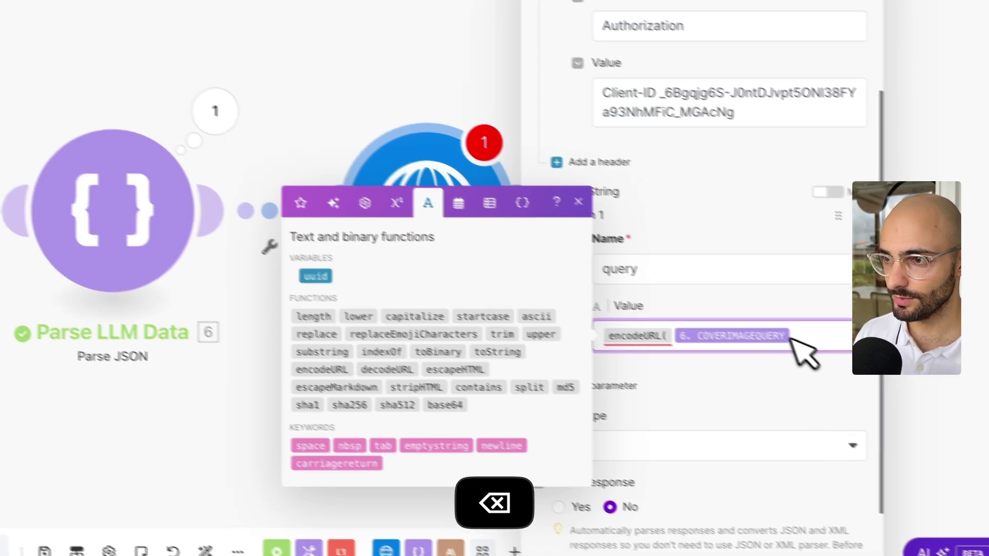
pyautogui.write(')')
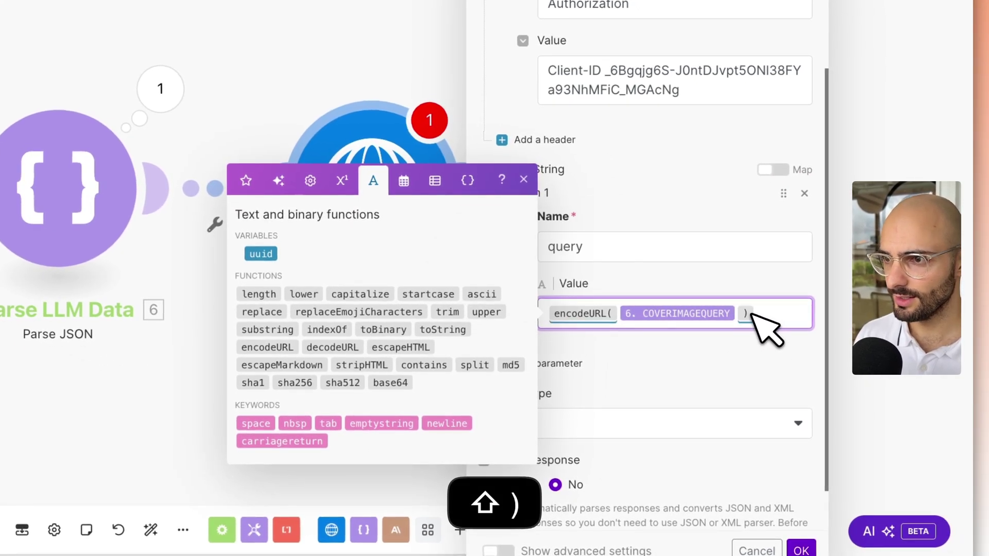
pyautogui.click(752, 352)
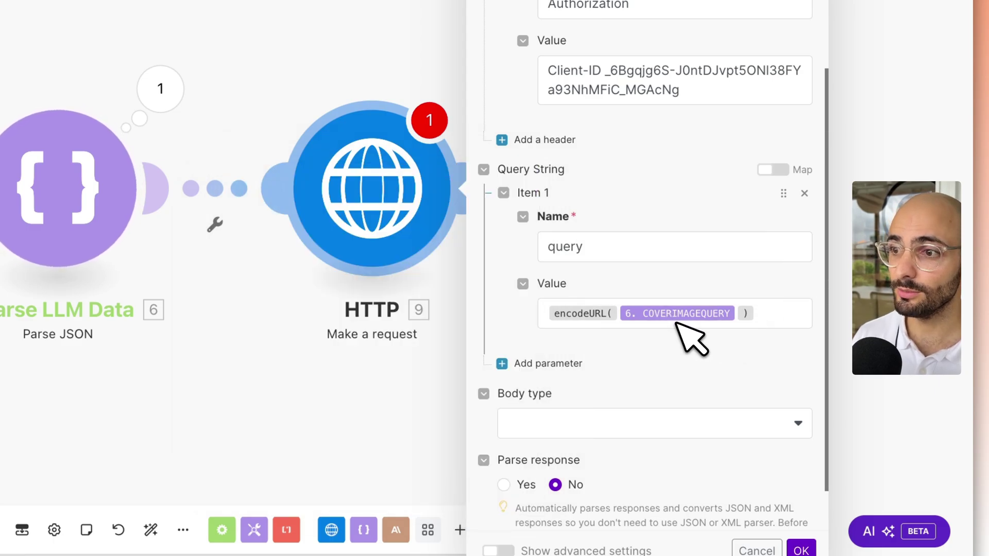
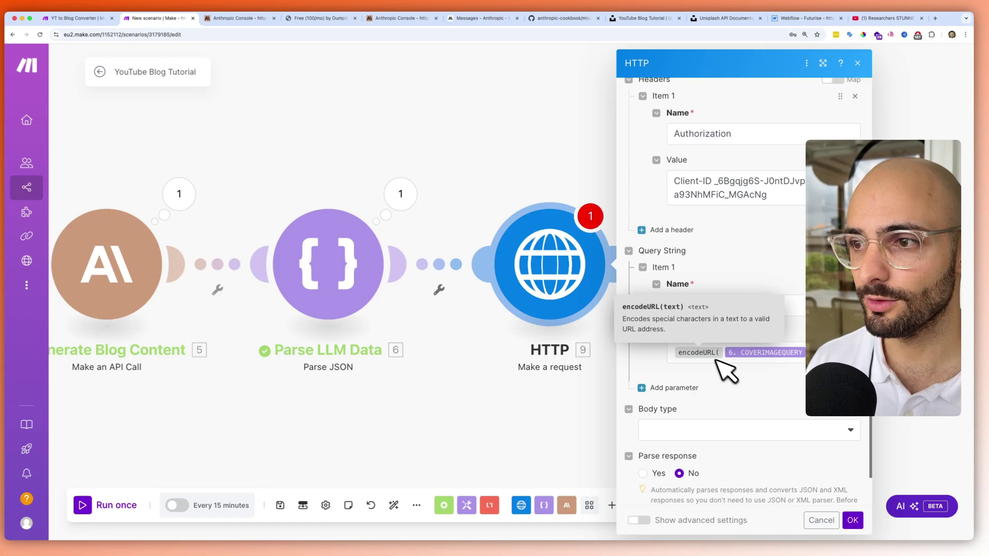
# Set the HTTP request's Parse response option to Yes and save the module's settings.
pyautogui.scroll(-2, 731, 407)
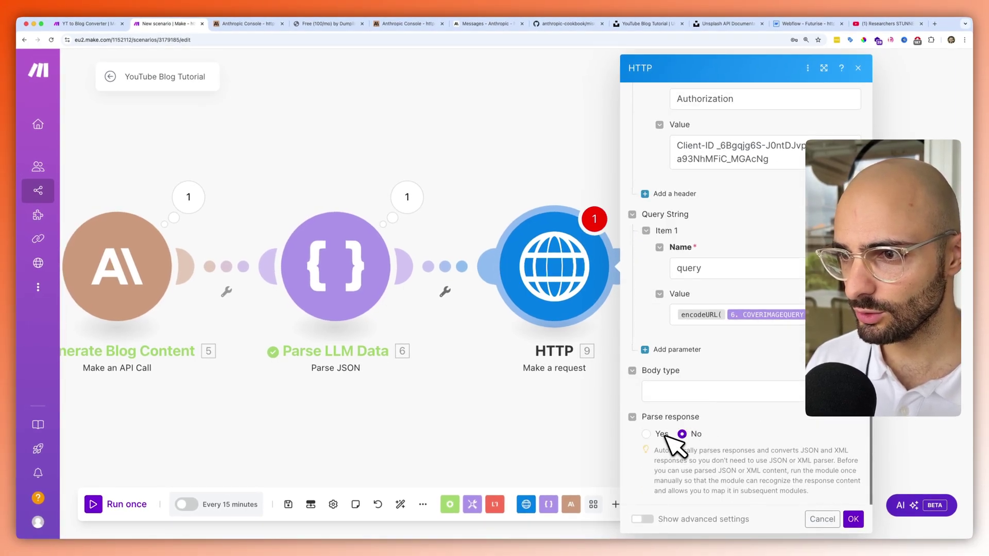
pyautogui.click(647, 434)
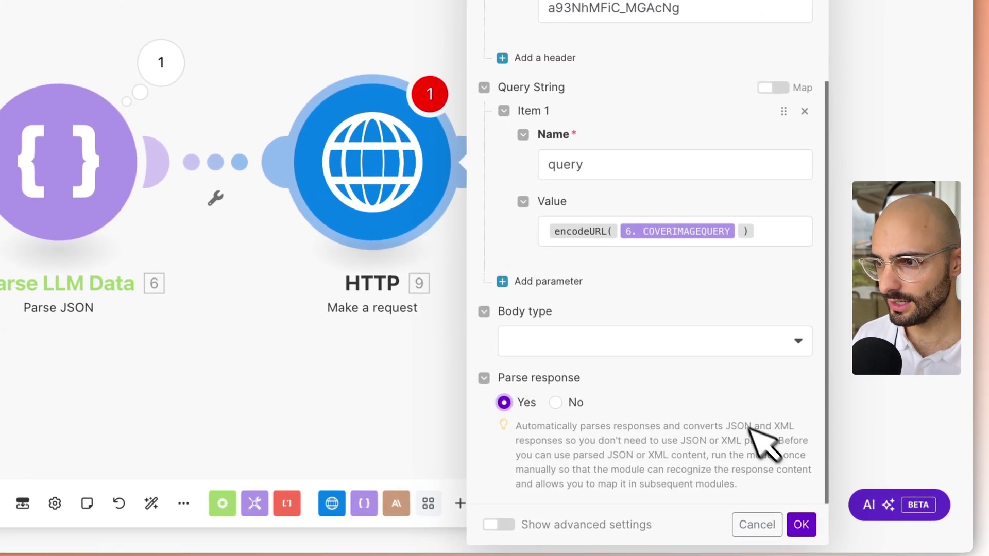
pyautogui.click(800, 525)
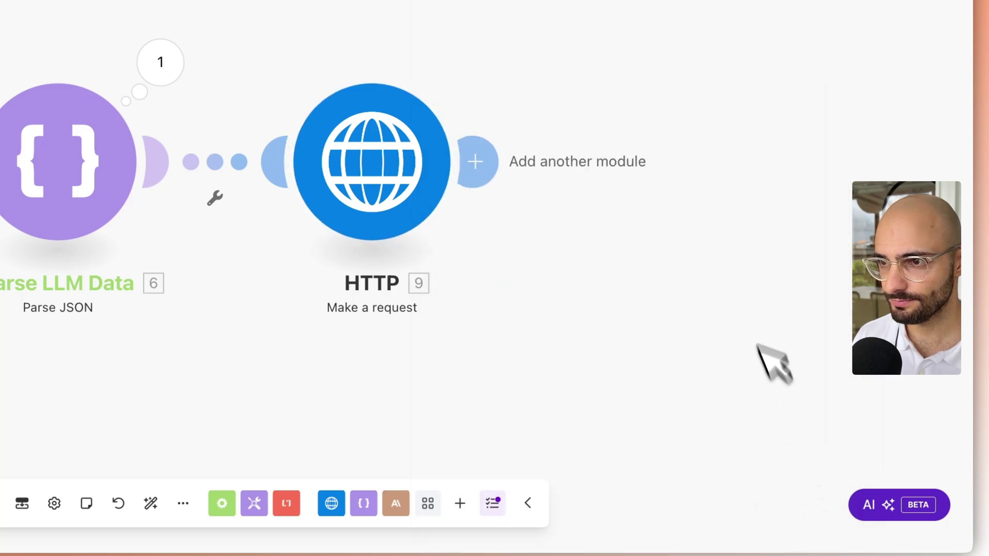
# Rename the HTTP module as Get Random Blog Image.
pyautogui.rightClick(315, 131)
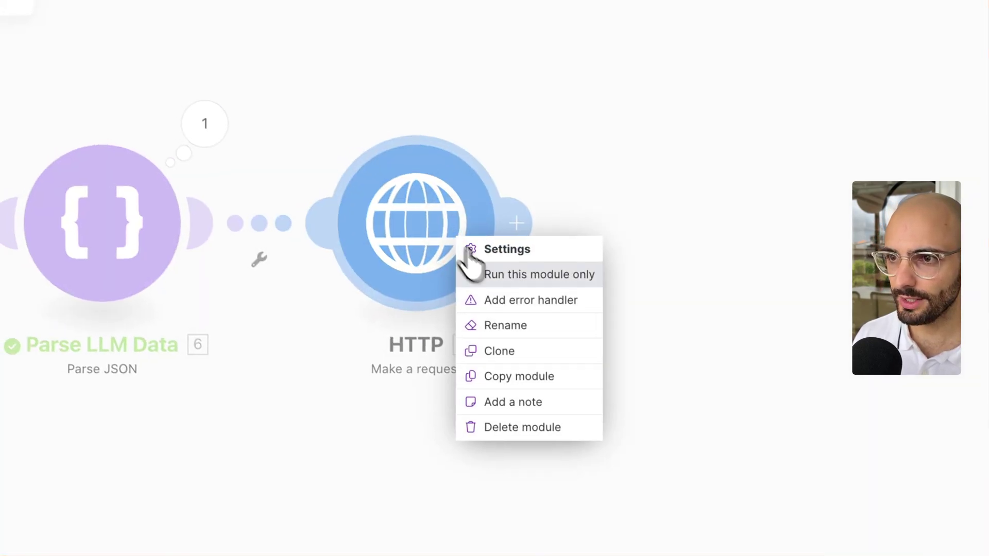
pyautogui.click(515, 328)
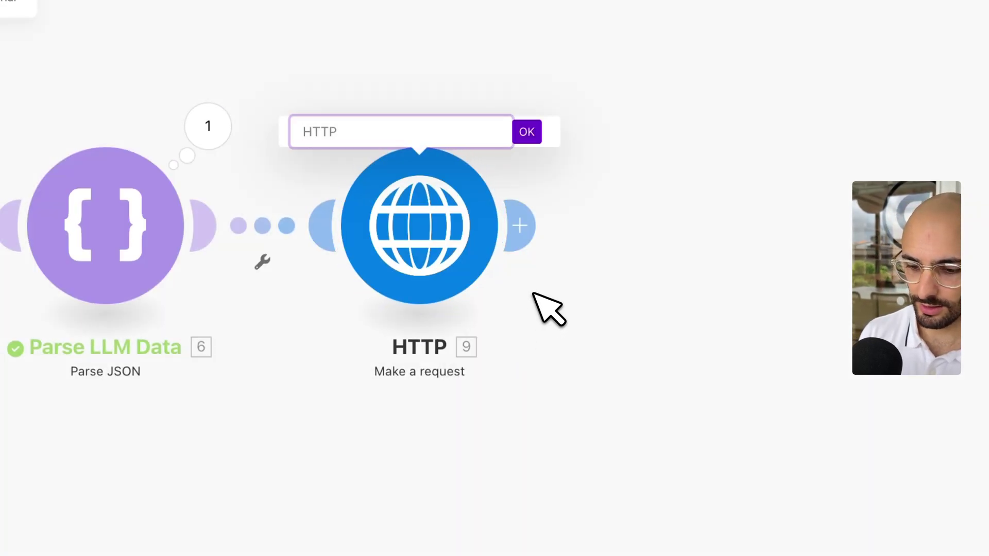
pyautogui.write('Get Random Blog I')
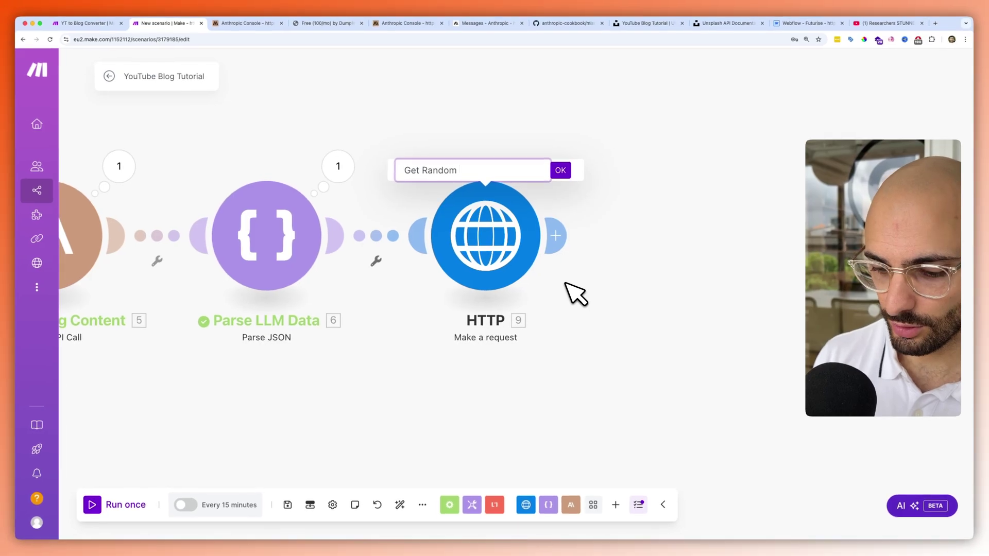
pyautogui.write('mage')
pyautogui.click(561, 171)
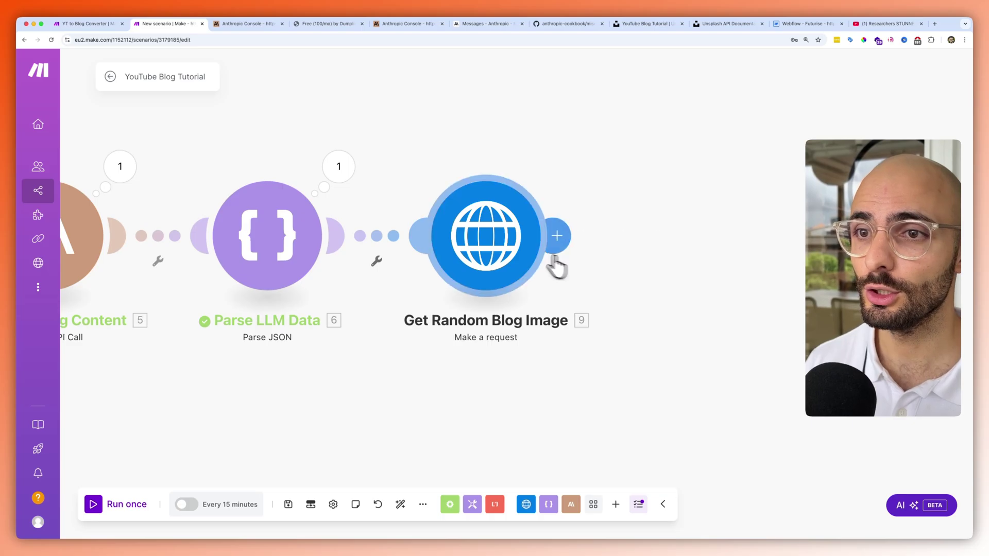
# Run the scenario once and examine the Data collection in the Get Random Blog Image module's output bundle.
pyautogui.click(124, 502)
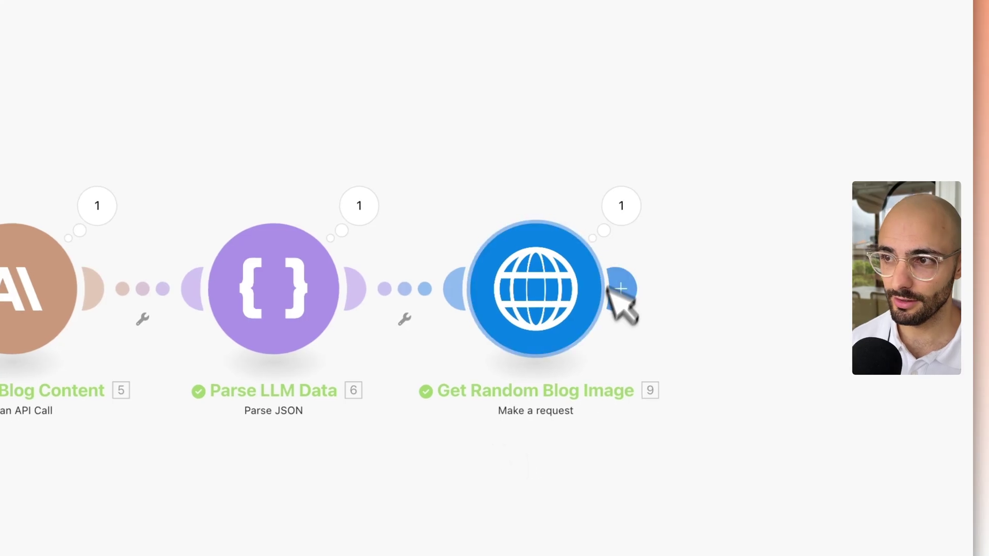
pyautogui.click(620, 209)
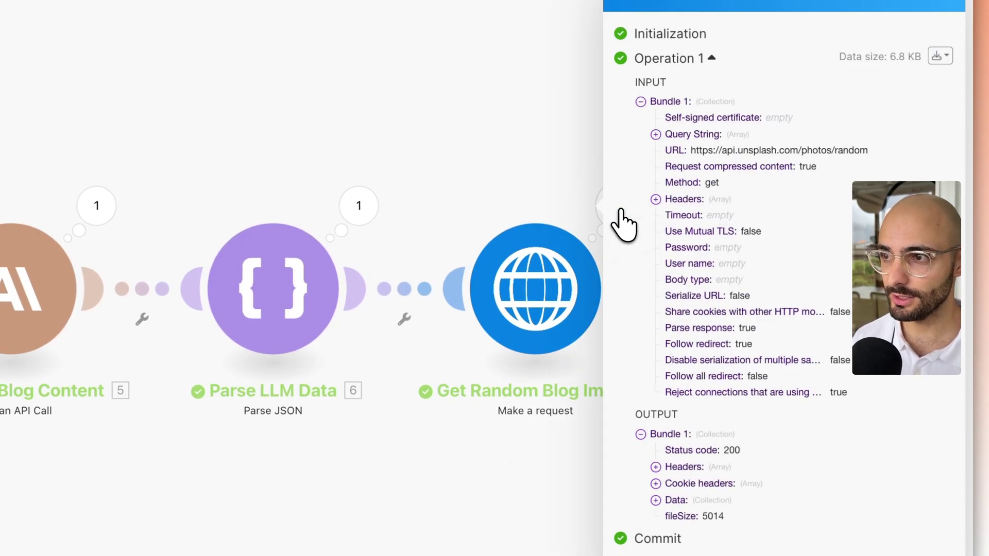
pyautogui.click(655, 500)
pyautogui.scroll(-3, 695, 494)
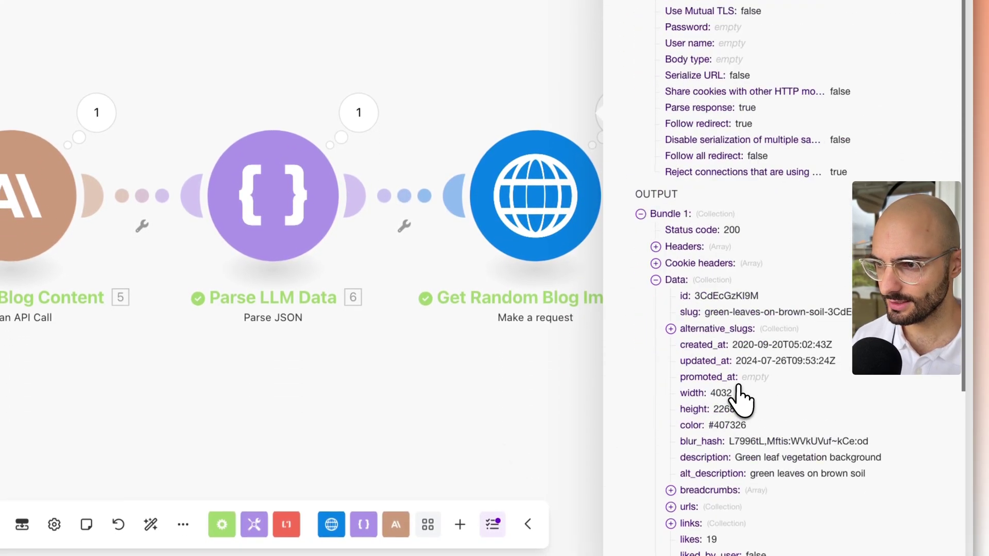
pyautogui.scroll(-4, 742, 382)
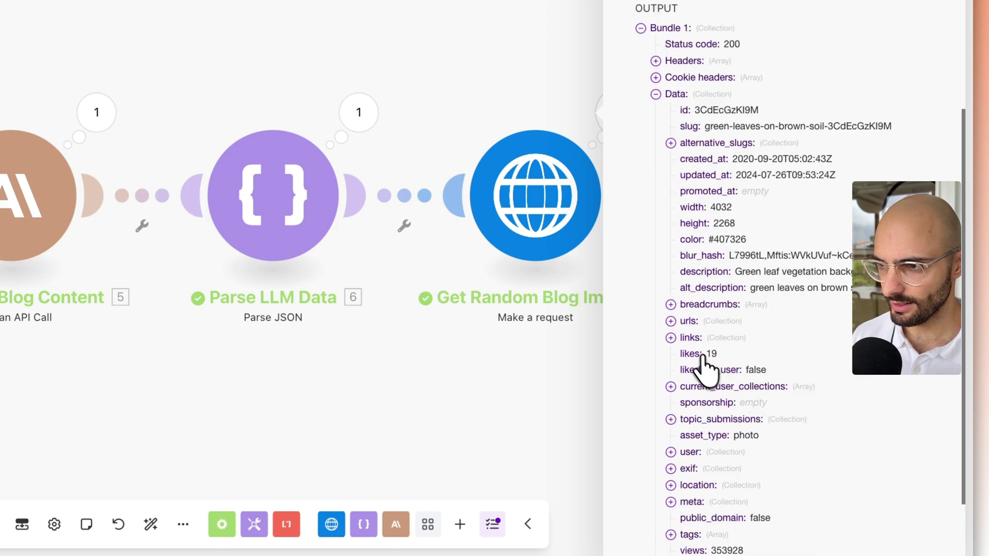
# Copy the raw image URL from the output's urls collection and open it in a new browser tab.
pyautogui.click(671, 322)
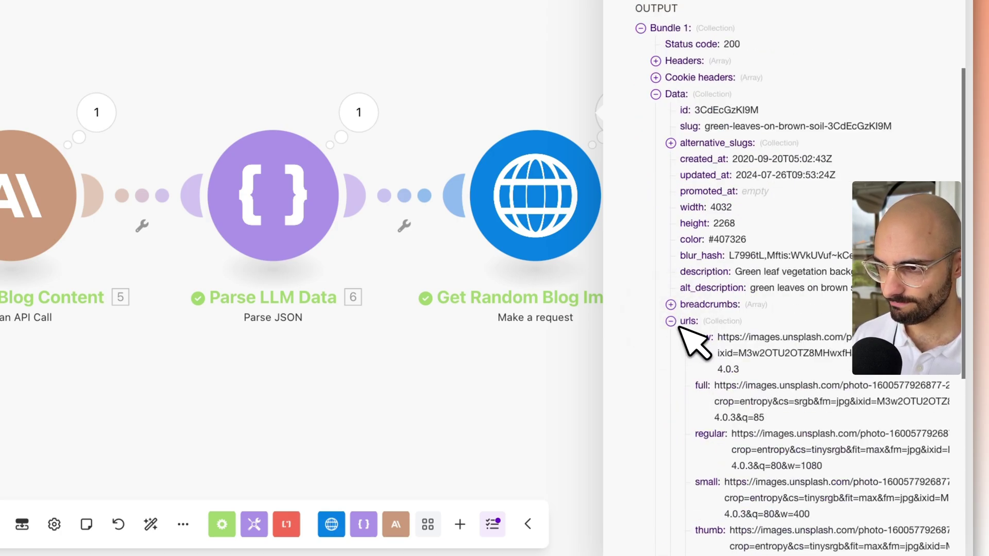
pyautogui.scroll(-3, 685, 324)
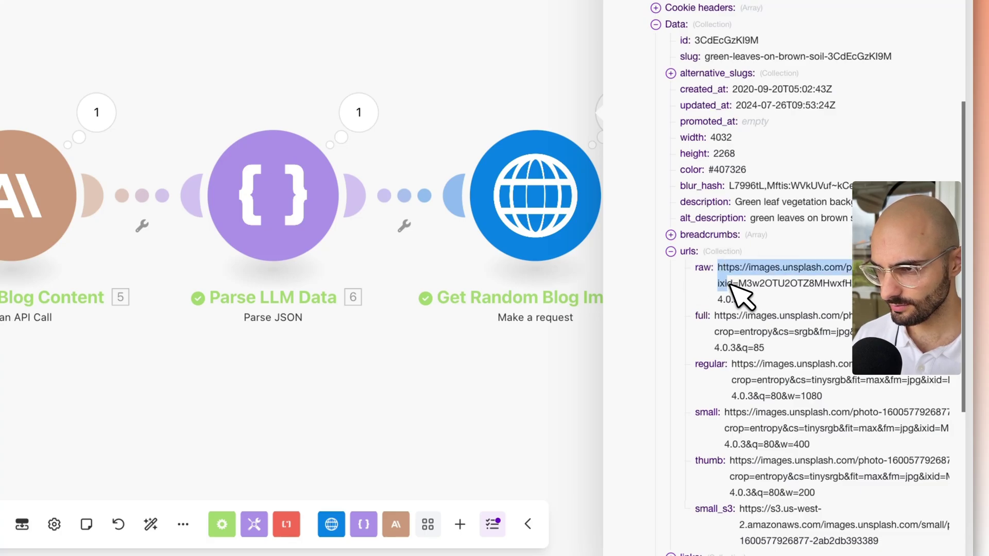
pyautogui.scroll(-2, 747, 309)
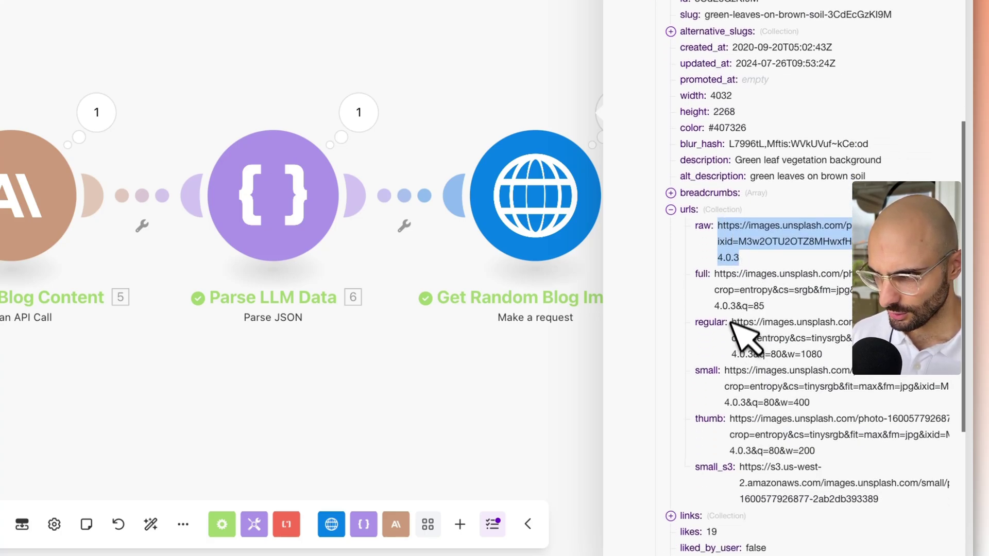
pyautogui.click(727, 292)
pyautogui.tripleClick(719, 228)
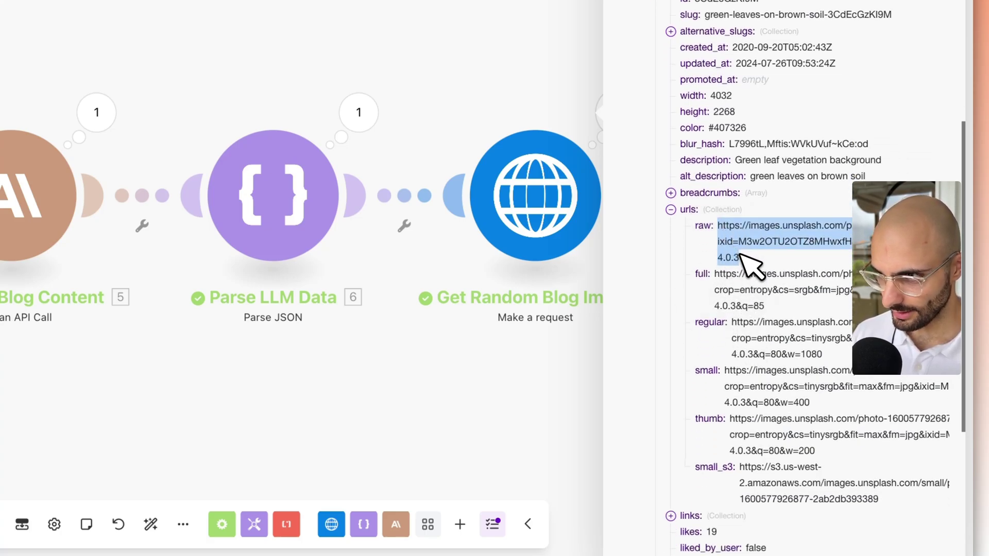
pyautogui.rightClick(687, 247)
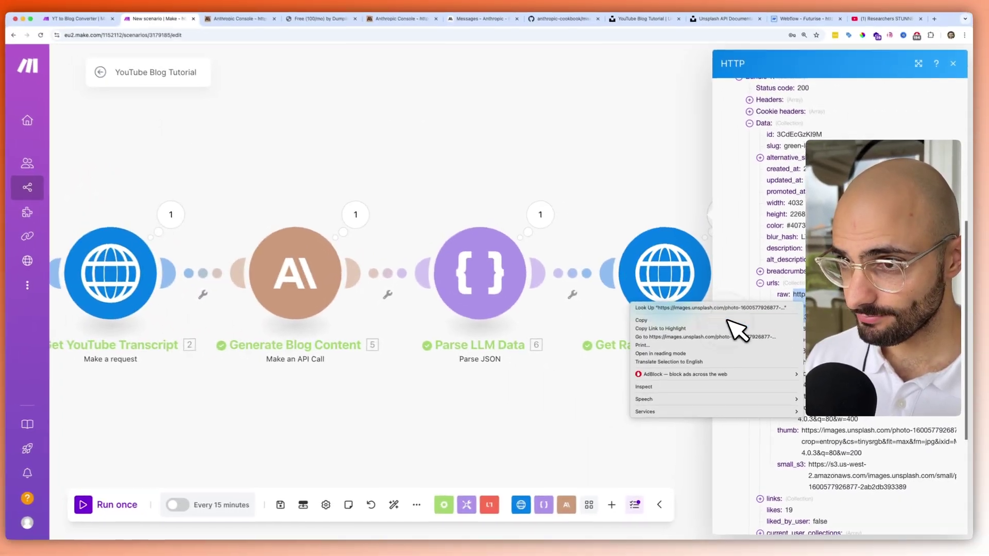
pyautogui.click(727, 321)
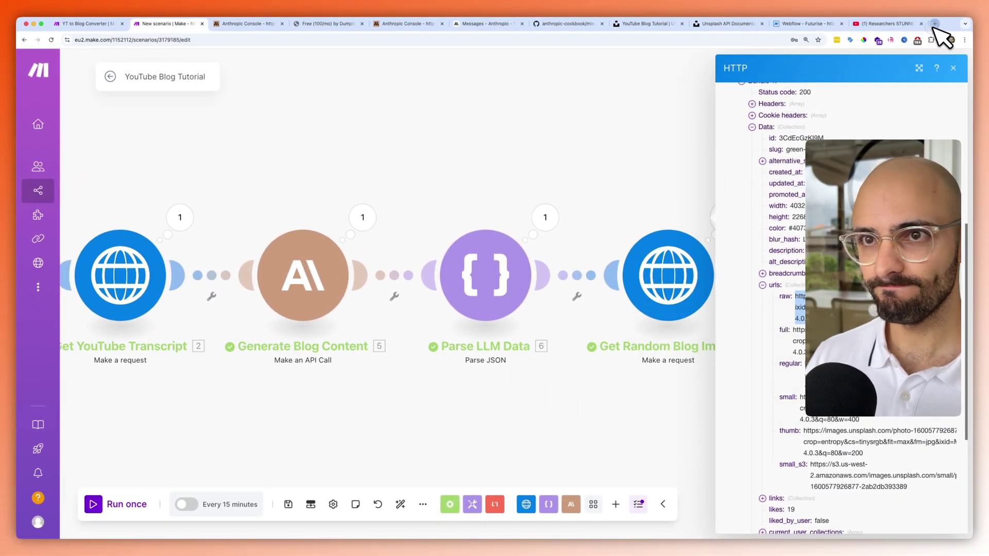
pyautogui.click(933, 26)
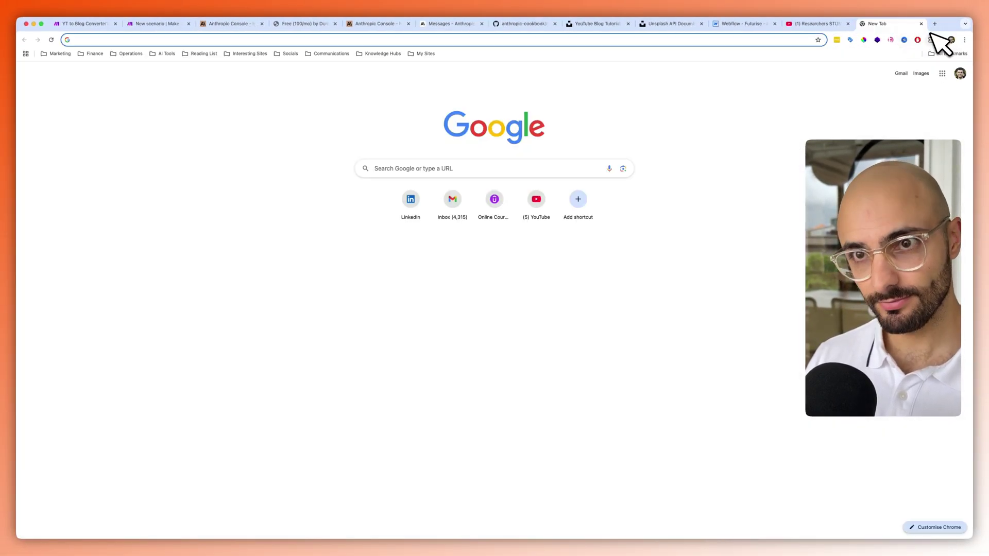
pyautogui.press('super+v')
pyautogui.press('Return')
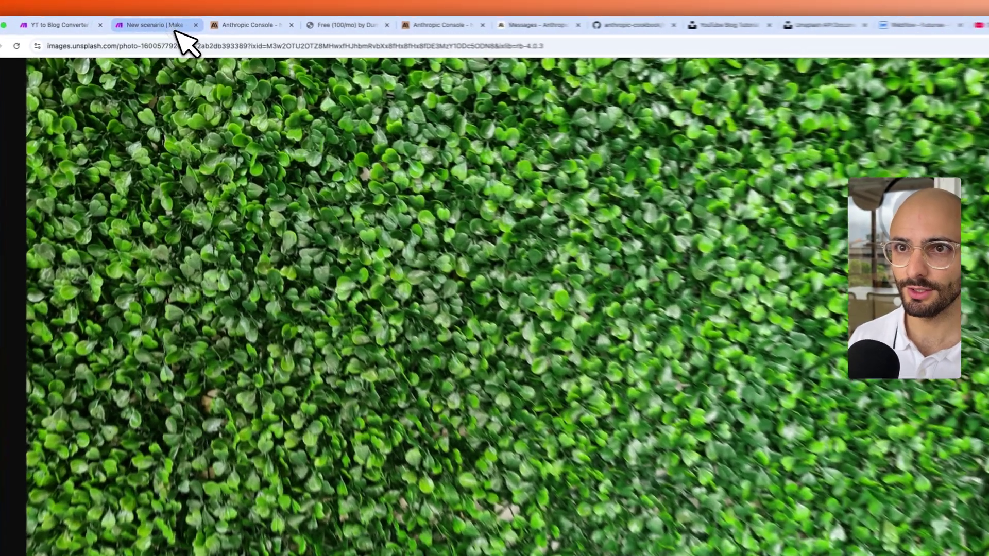
# Return to the Make scenario and examine the query value under Query String in the HTTP module's input bundle.
pyautogui.click(156, 24)
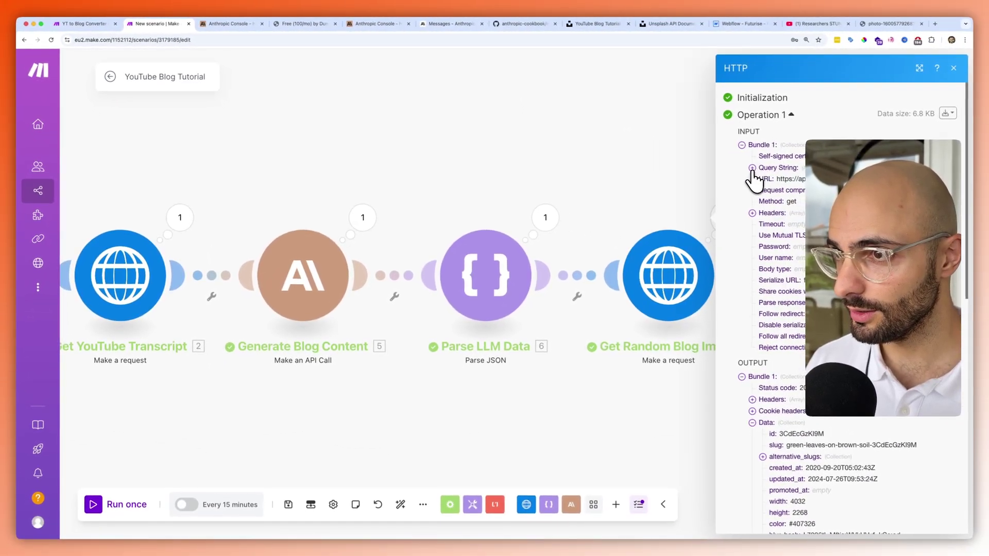
pyautogui.click(755, 169)
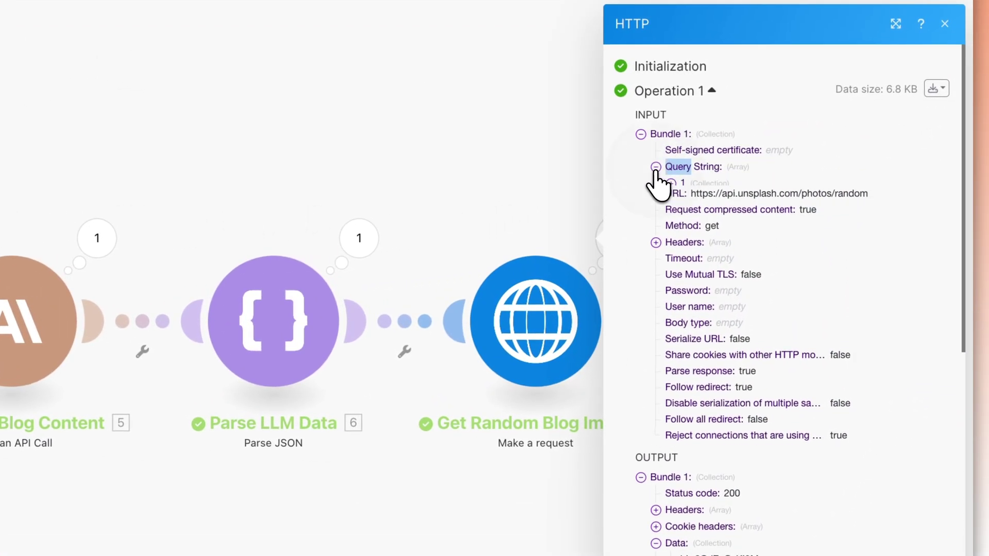
pyautogui.click(672, 183)
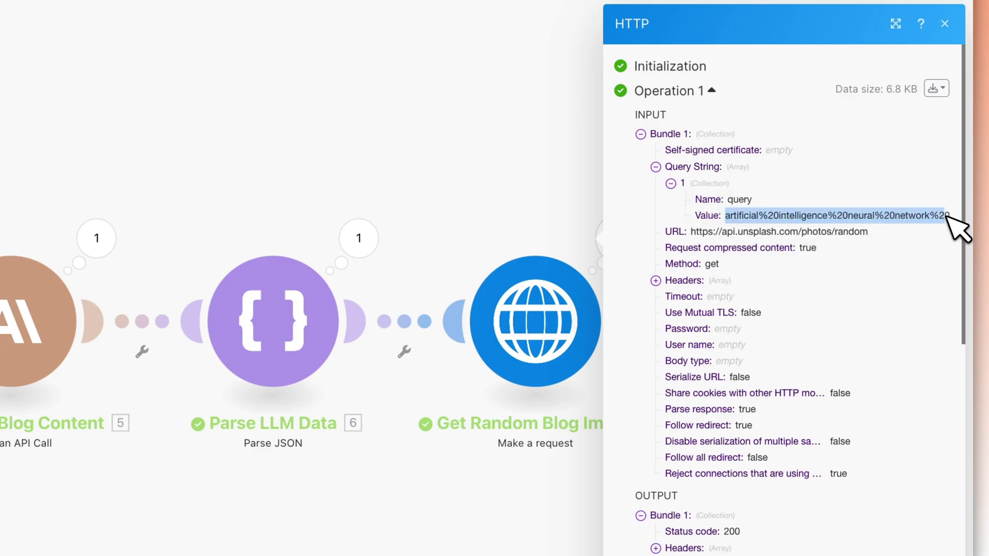
pyautogui.click(763, 213)
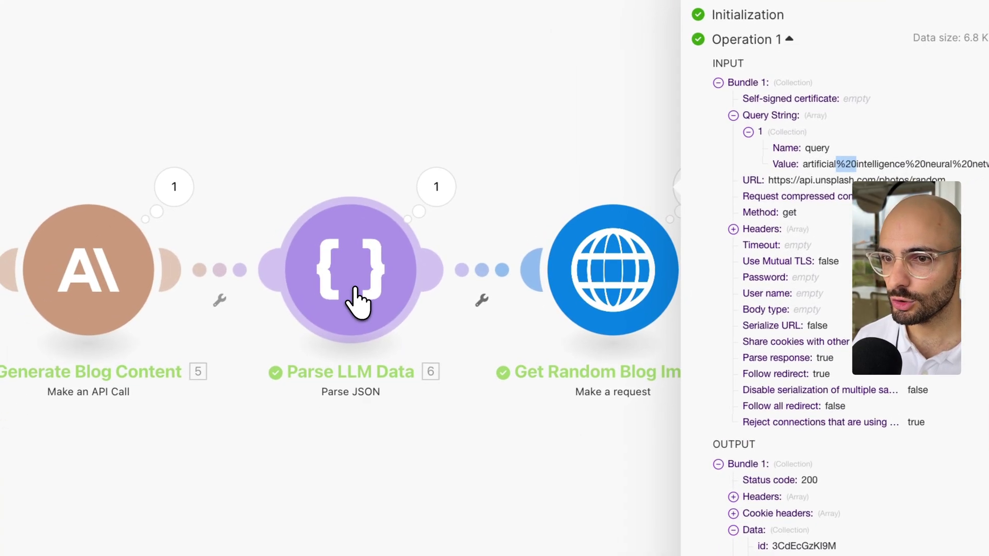
# Remove the encodeURL function from the Get Random Blog Image query parameter, leaving only COVERIMAGEQUERY, and save the module.
pyautogui.click(356, 298)
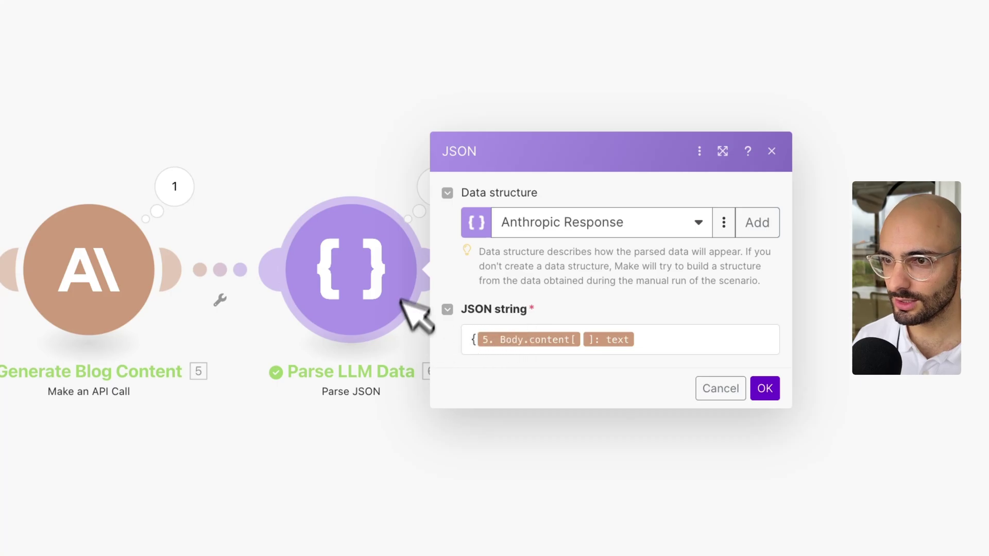
pyautogui.click(410, 360)
pyautogui.click(604, 303)
pyautogui.scroll(-5, 744, 387)
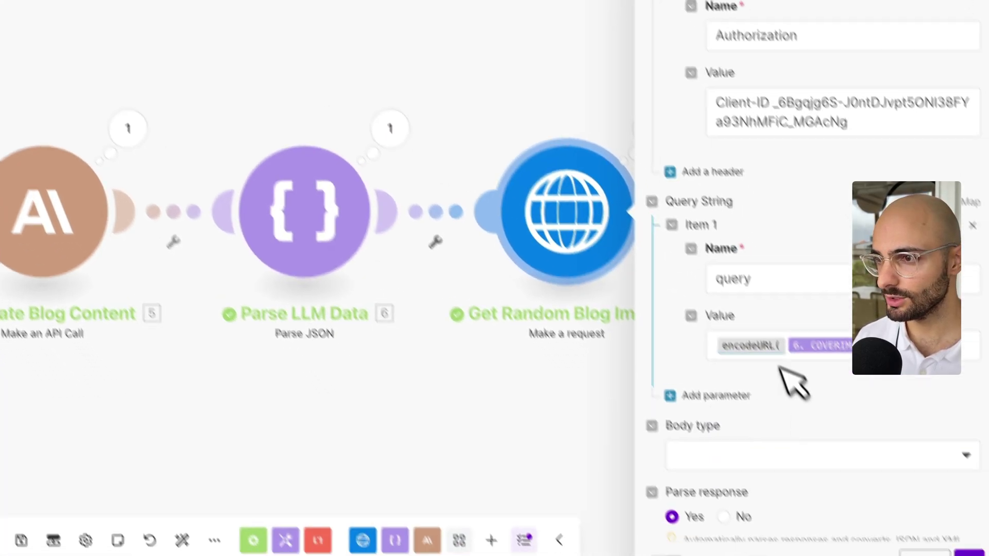
pyautogui.click(869, 413)
pyautogui.press('Left')
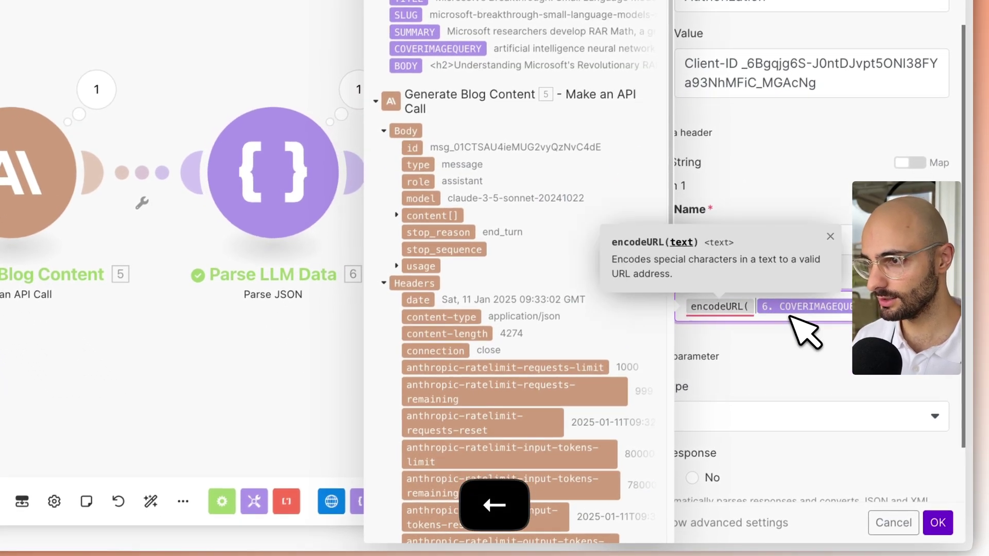
pyautogui.press('BackSpace')
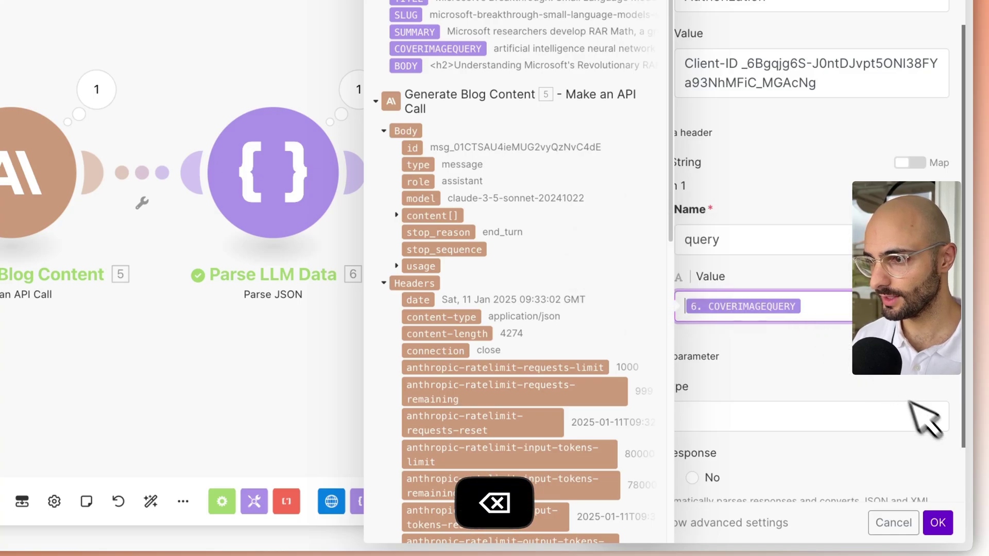
pyautogui.click(937, 528)
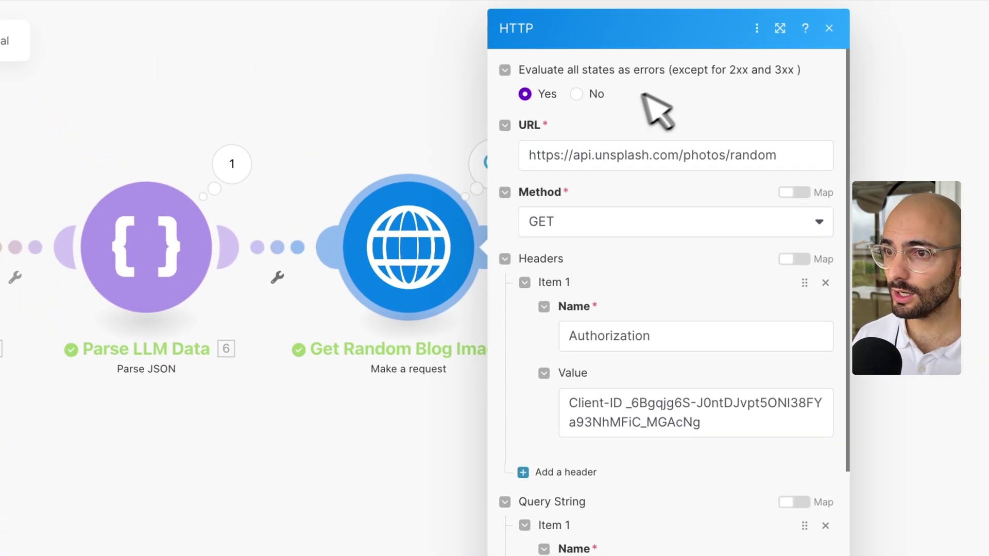
# Examine the image URL variants in the urls collection of the Get Random Blog Image module's output data.
pyautogui.click(579, 76)
pyautogui.click(494, 166)
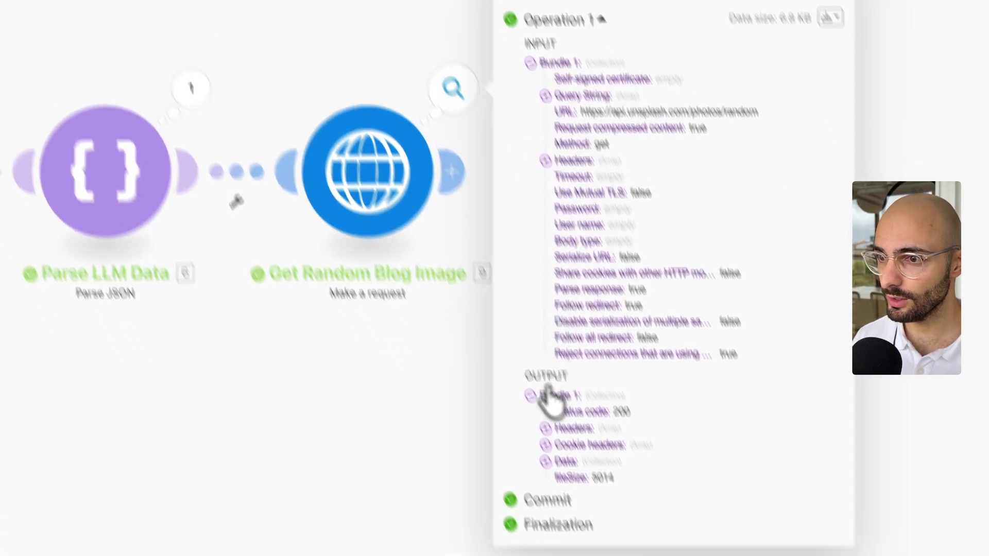
pyautogui.click(587, 539)
pyautogui.scroll(-3, 616, 534)
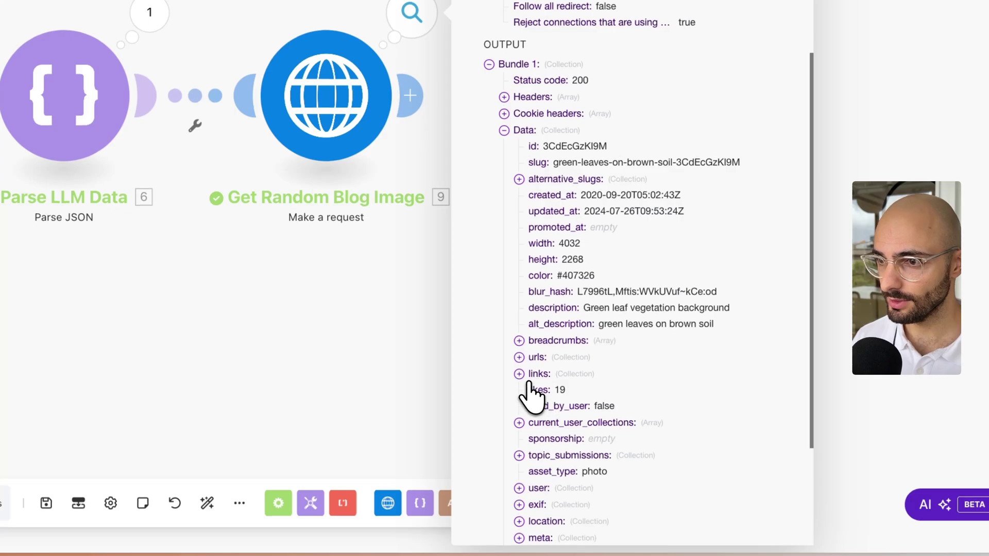
pyautogui.click(520, 358)
pyautogui.scroll(-3, 556, 381)
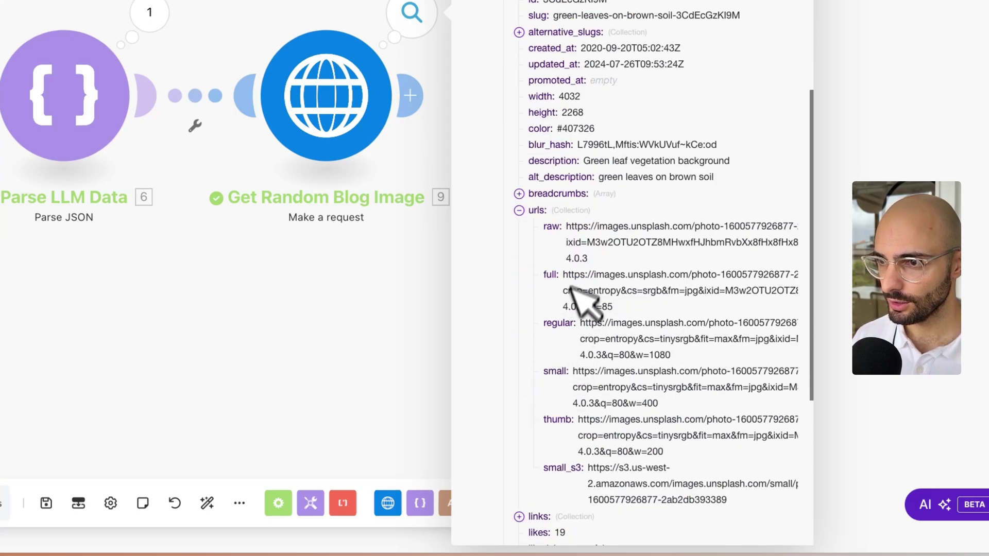
pyautogui.moveTo(549, 234); pyautogui.dragTo(625, 474)
pyautogui.click(605, 431)
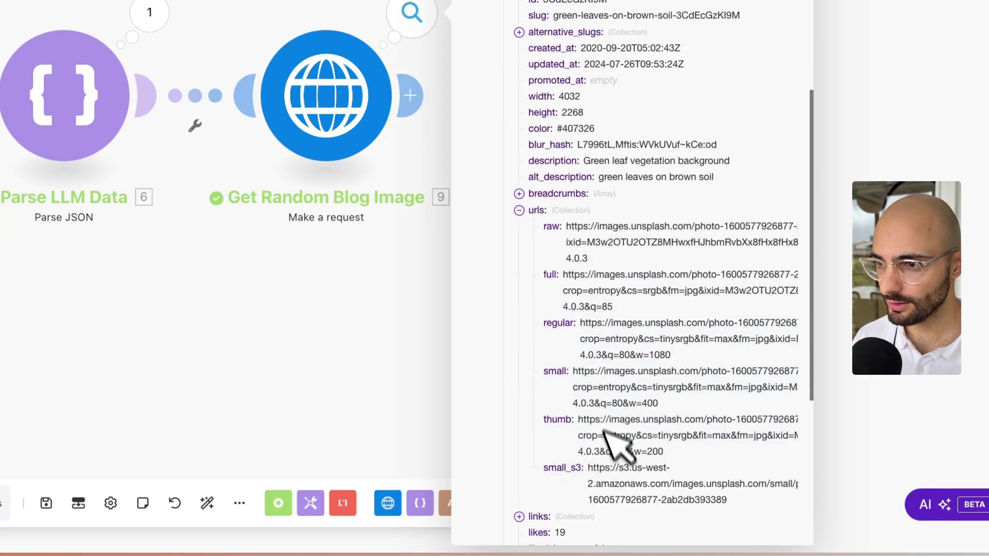
pyautogui.tripleClick(582, 323)
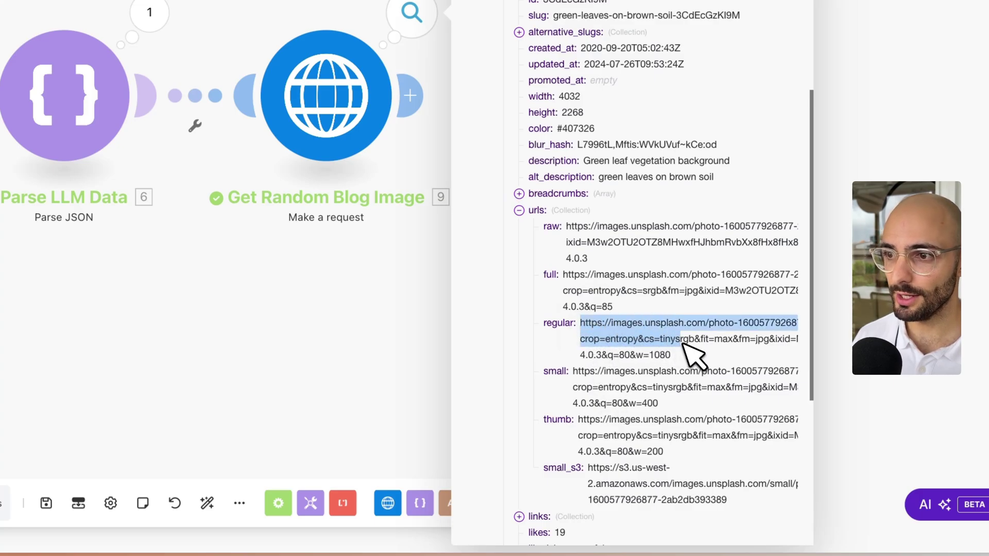
pyautogui.click(684, 357)
pyautogui.tripleClick(566, 227)
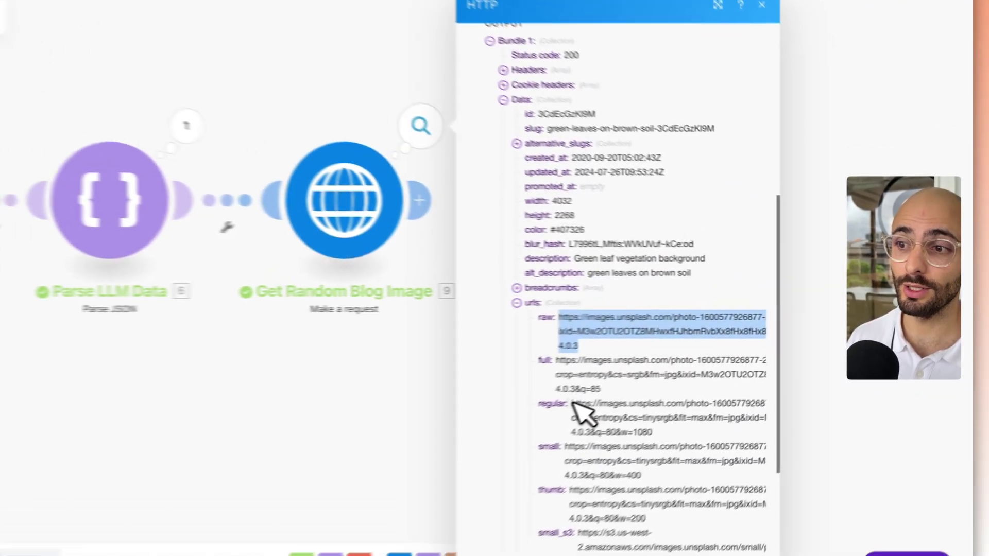
# Open the regular image URL in a new browser tab, and check the cover image on the blog page in Webflow.
pyautogui.moveTo(659, 379); pyautogui.dragTo(722, 401)
pyautogui.rightClick(720, 396)
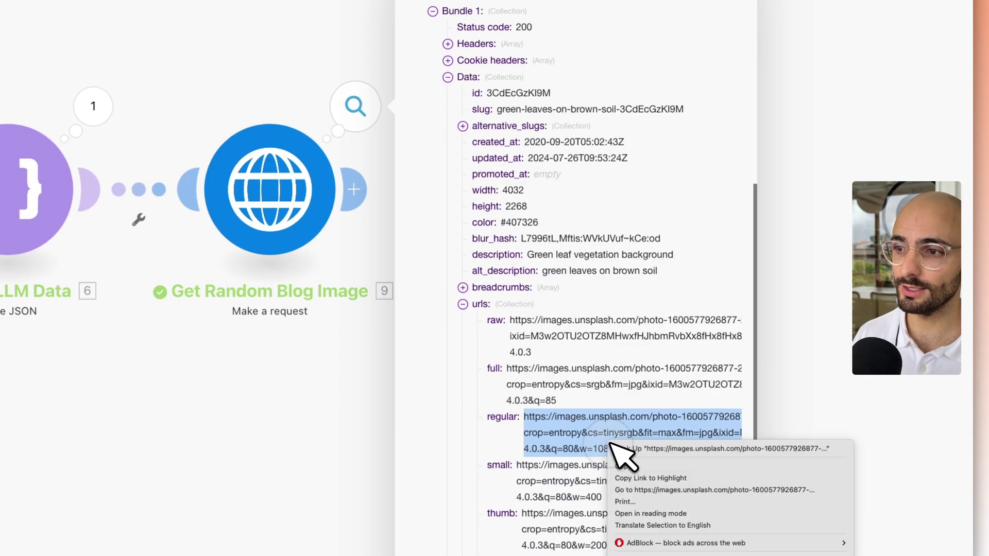
pyautogui.click(629, 463)
pyautogui.click(918, 4)
pyautogui.press('super+v')
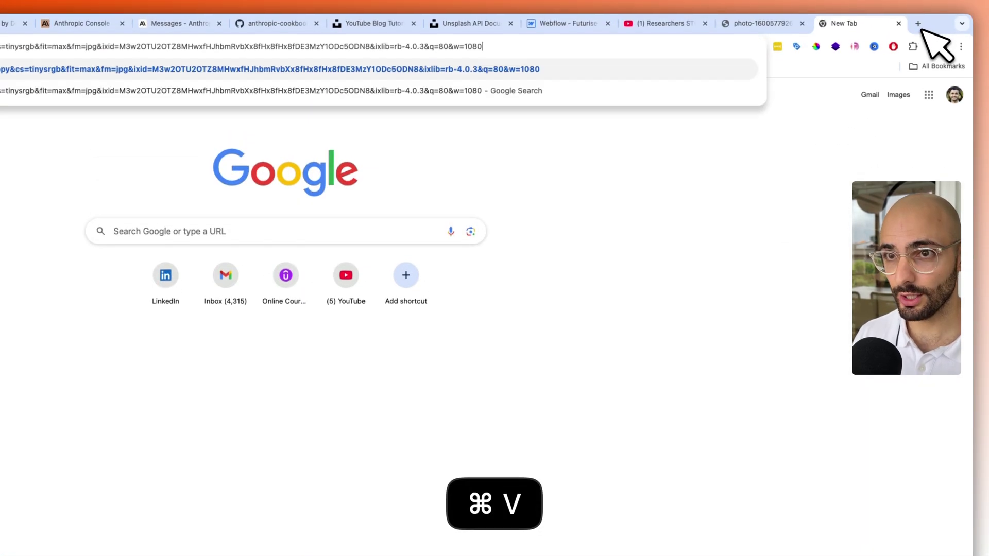
pyautogui.press('Return')
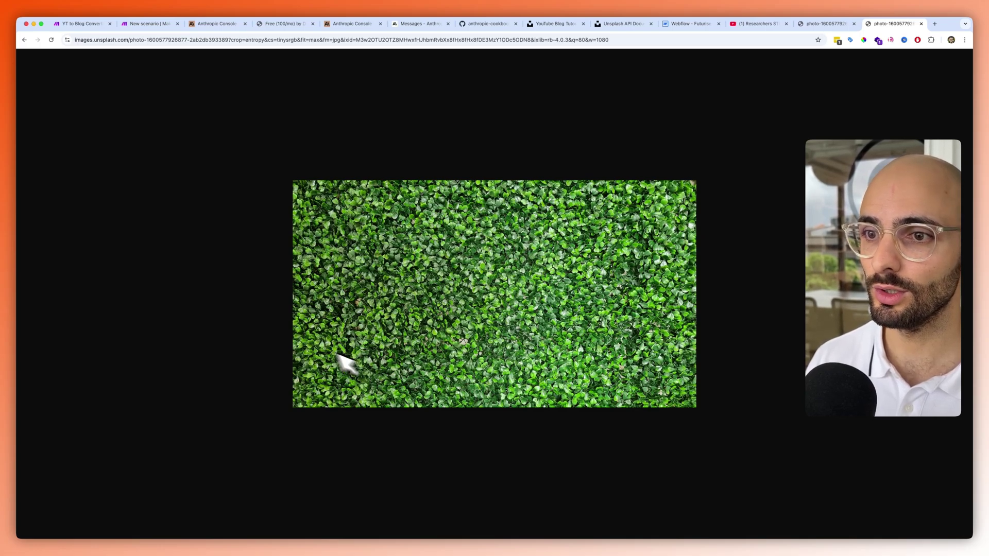
pyautogui.click(685, 24)
pyautogui.scroll(-5, 556, 287)
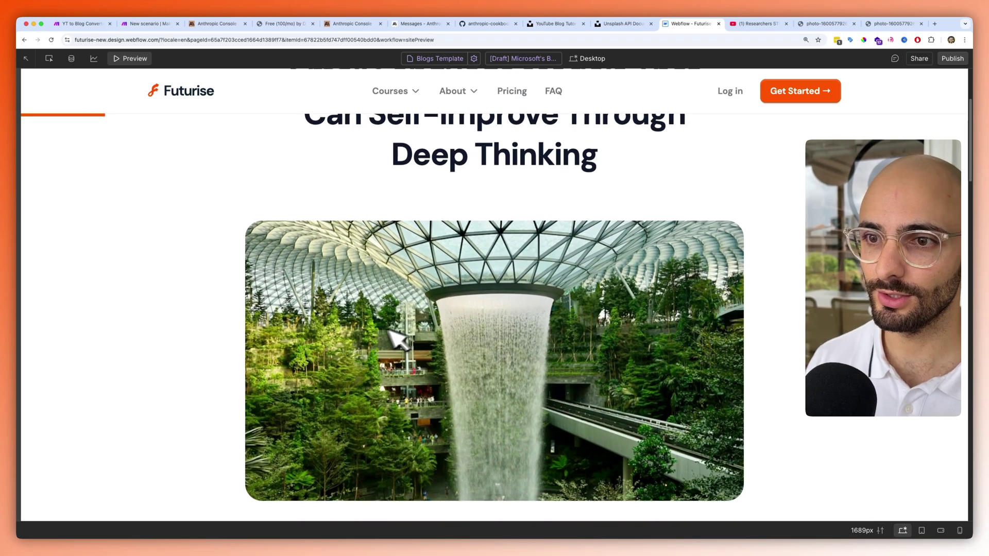
# Return to the Make scenario and add a Set multiple variables module after Get Random Blog Image.
pyautogui.click(149, 23)
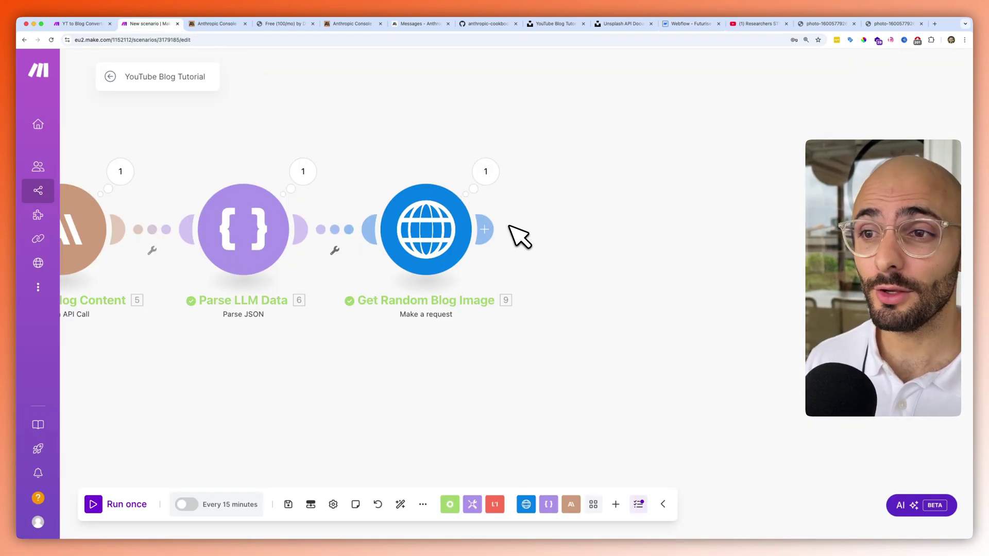
pyautogui.click(494, 232)
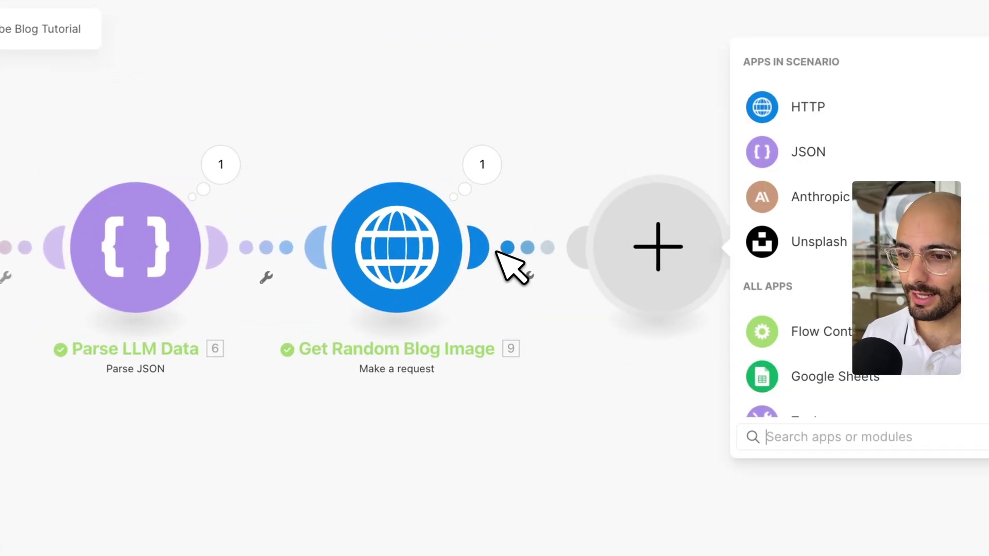
pyautogui.write('variable')
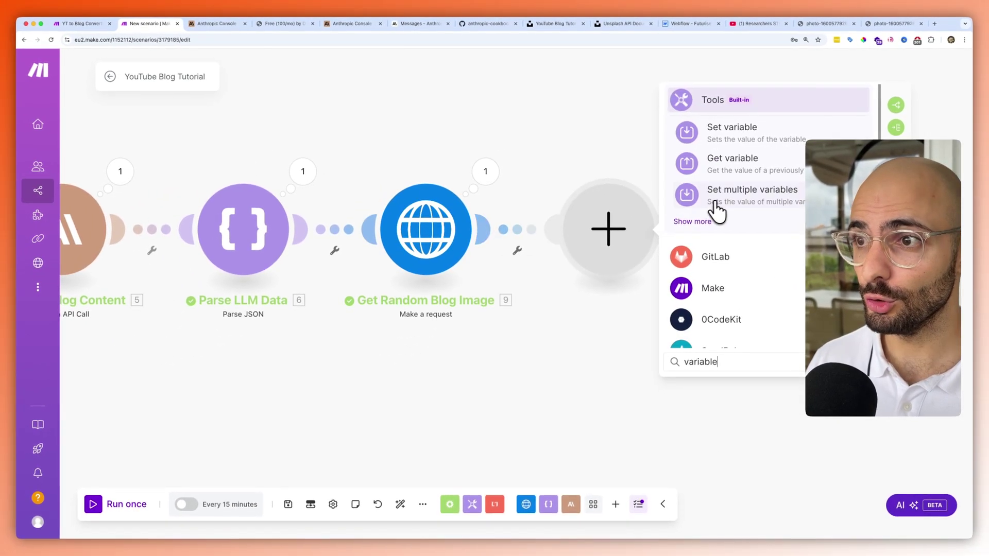
pyautogui.click(716, 206)
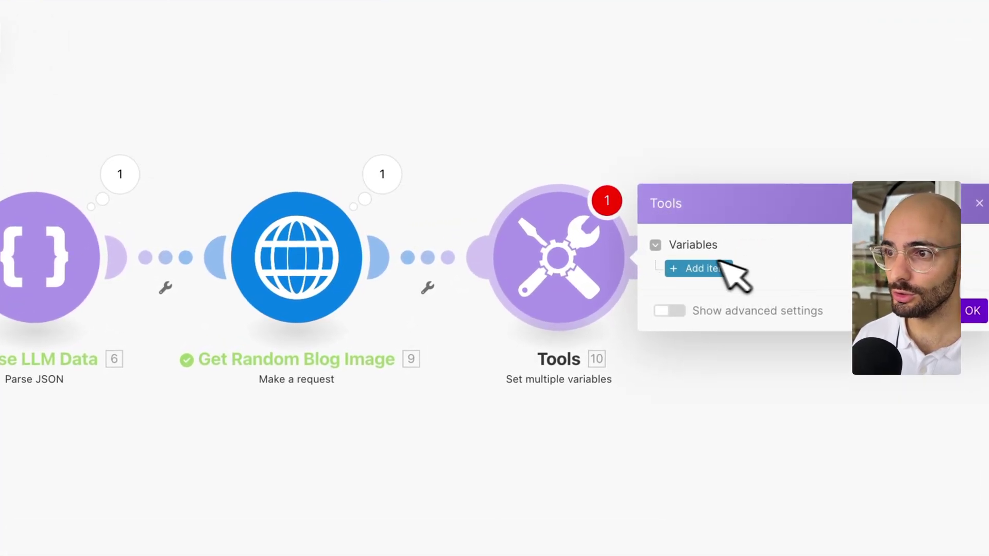
# Add a first variable item to the Set multiple variables module and name it Final Title.
pyautogui.click(692, 270)
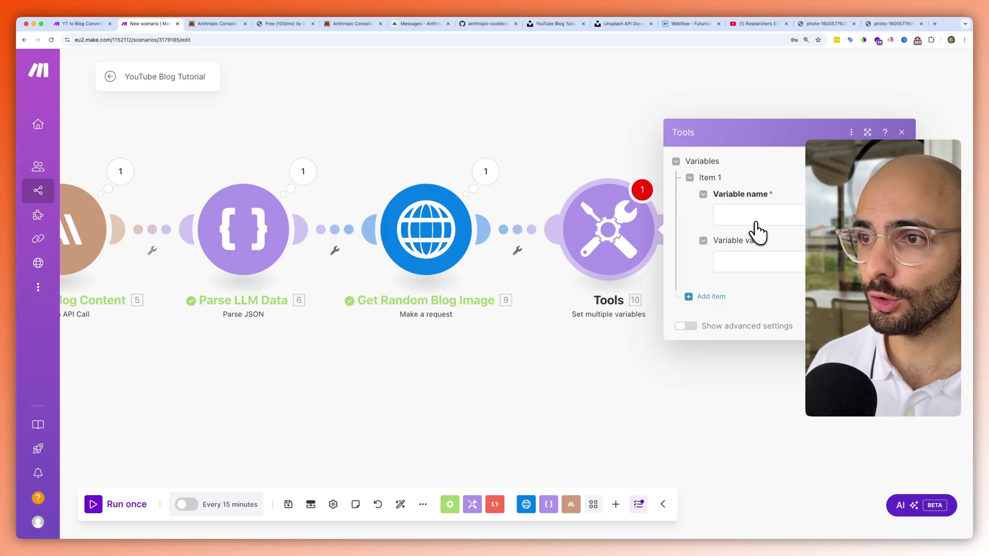
pyautogui.scroll(-2, 274, 255)
pyautogui.moveTo(167, 160); pyautogui.dragTo(207, 168)
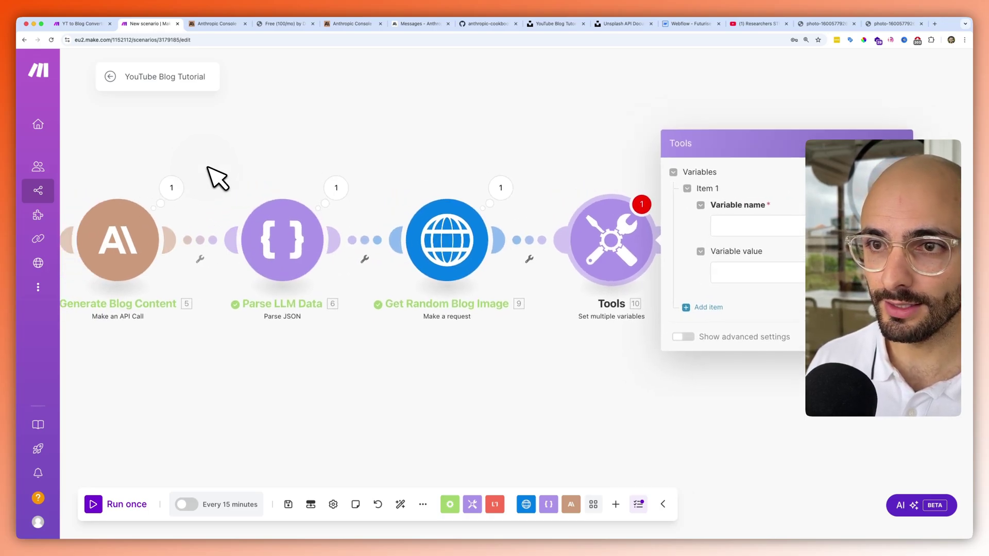
pyautogui.click(744, 232)
pyautogui.write('Fina')
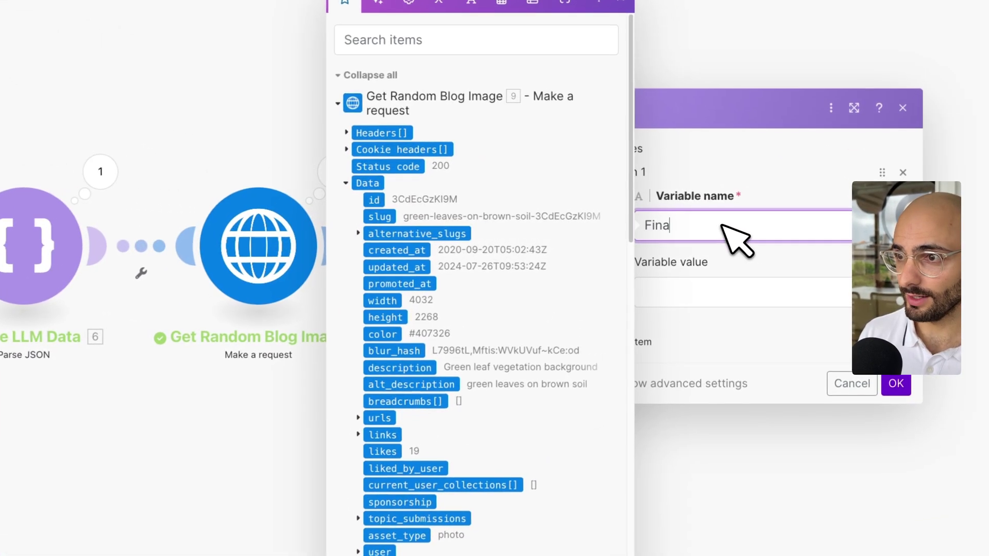
pyautogui.write('l Title')
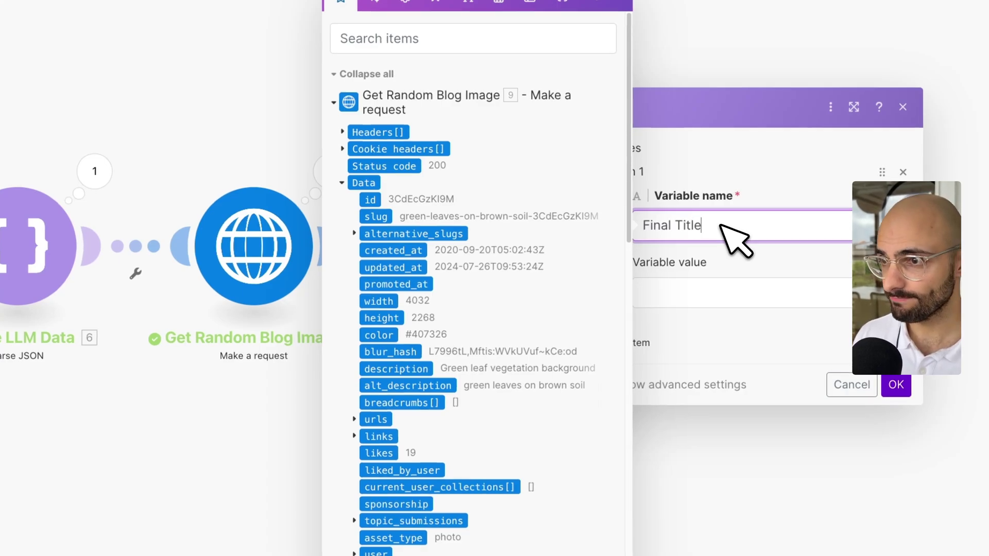
# Map the Final Title variable's value to TITLE from the Parse LLM Data module.
pyautogui.click(765, 292)
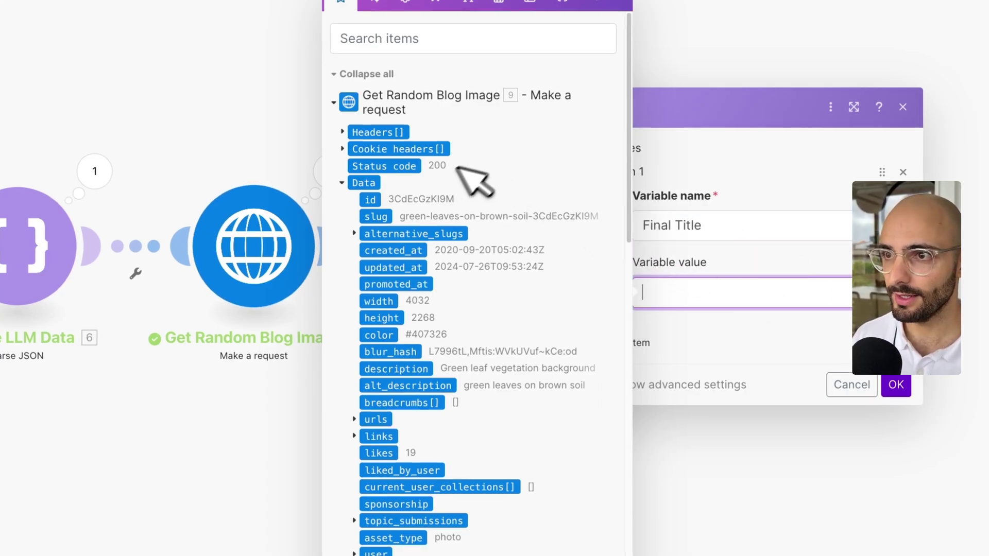
pyautogui.scroll(-10, 442, 293)
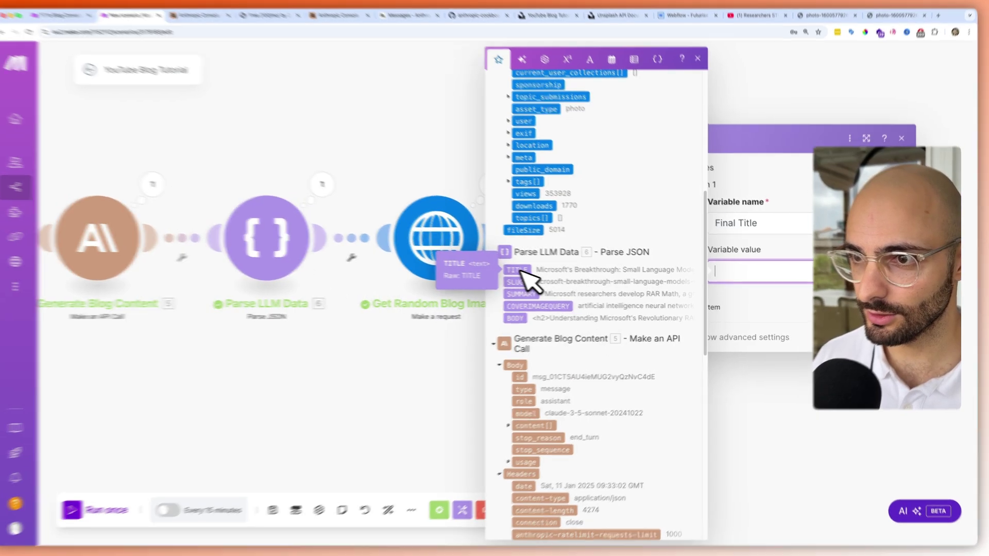
pyautogui.click(530, 272)
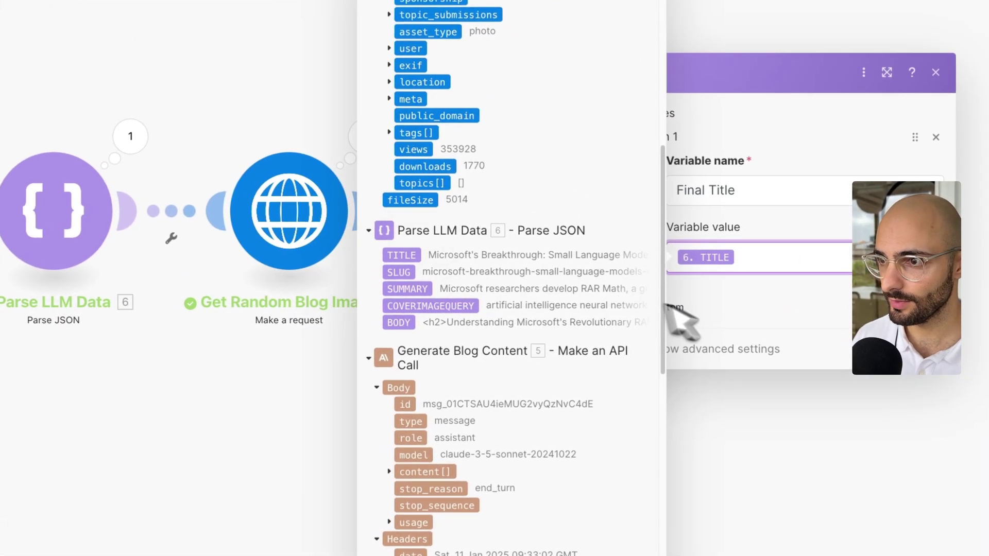
pyautogui.click(784, 320)
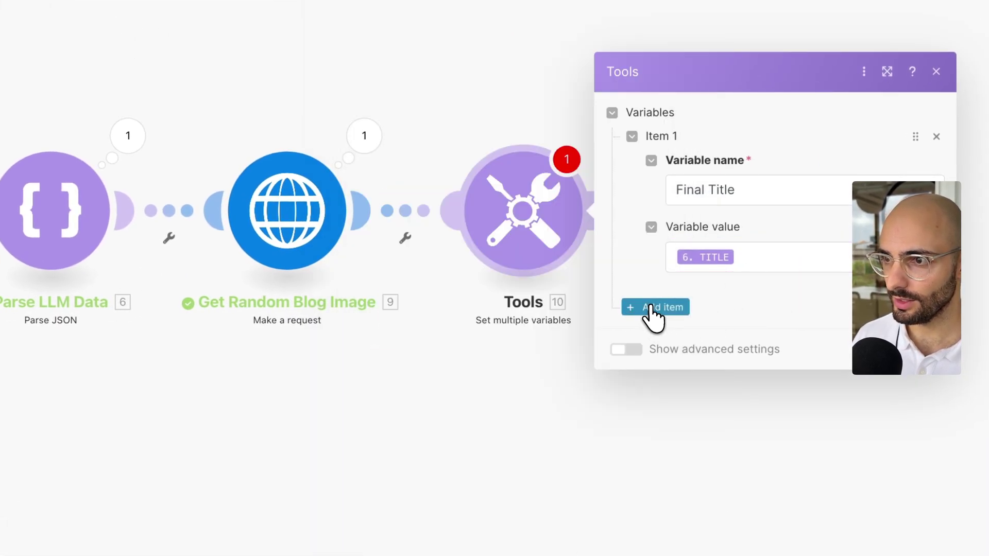
# Add a second variable named Final Slug and map its value to SLUG from Parse LLM Data.
pyautogui.click(651, 306)
pyautogui.click(724, 279)
pyautogui.write('Final Slug')
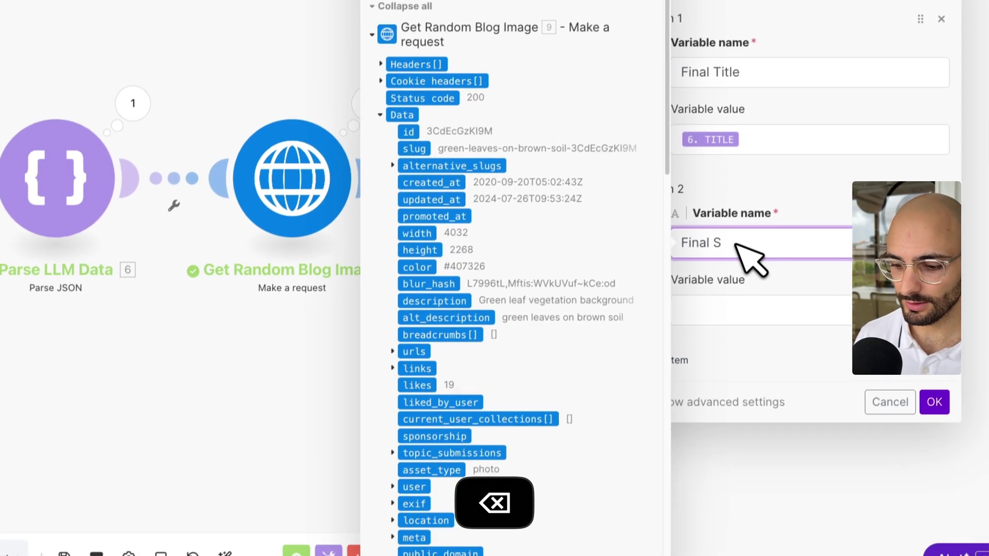
pyautogui.press('Tab')
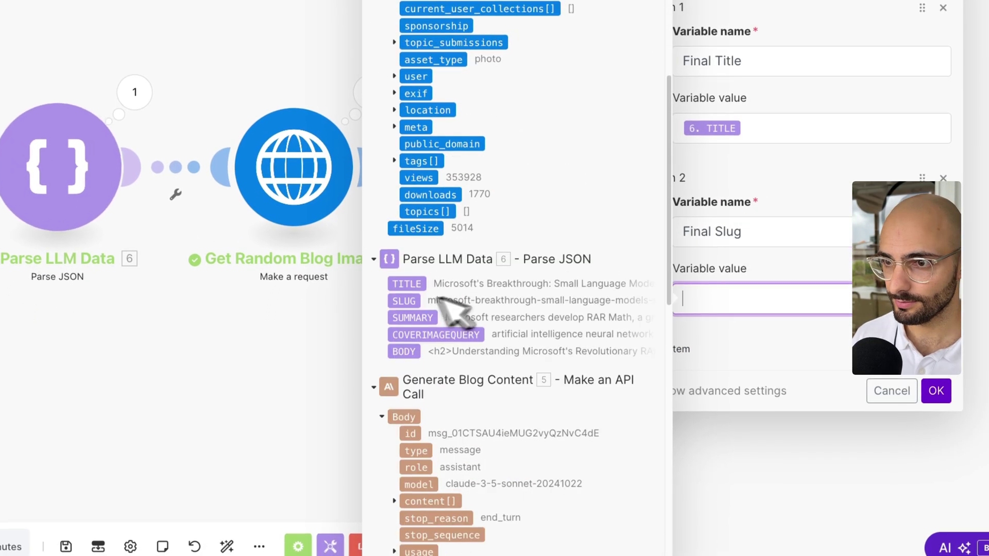
pyautogui.click(406, 301)
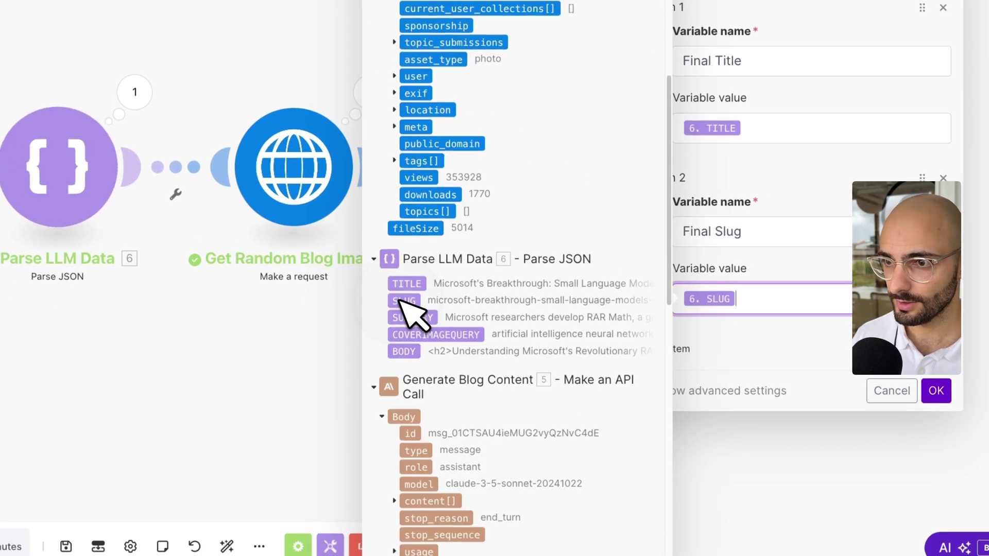
pyautogui.click(691, 353)
# Add a third variable named Final Description and map its value to SUMMARY from Parse LLM Data.
pyautogui.click(679, 349)
pyautogui.click(715, 376)
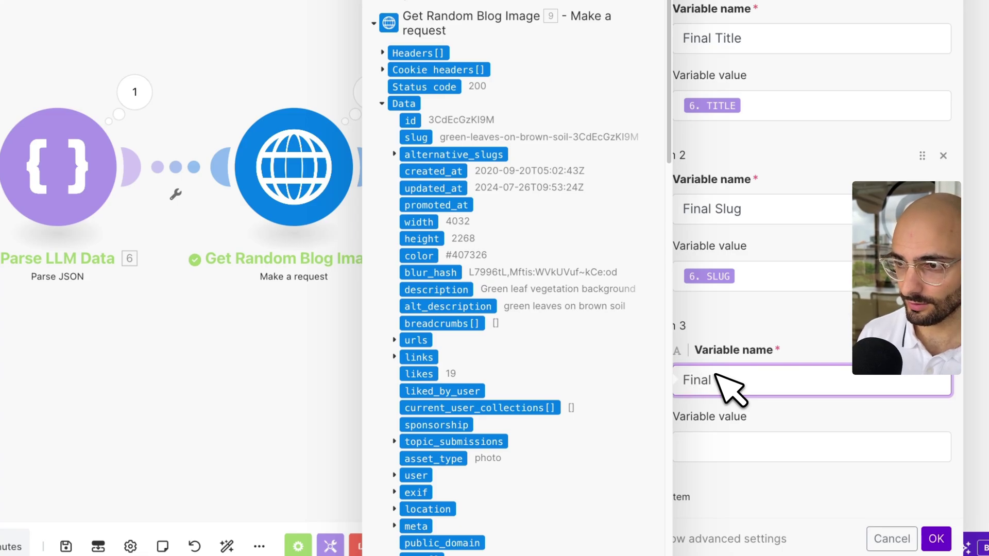
pyautogui.write('Final F')
pyautogui.press('BackSpace')
pyautogui.write('Description')
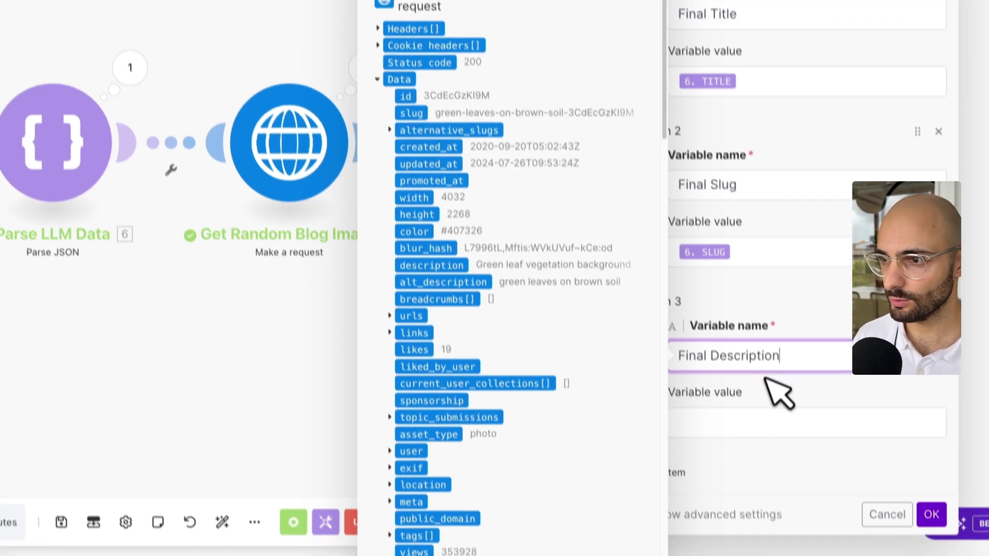
pyautogui.click(776, 409)
pyautogui.click(770, 444)
pyautogui.scroll(-6, 534, 305)
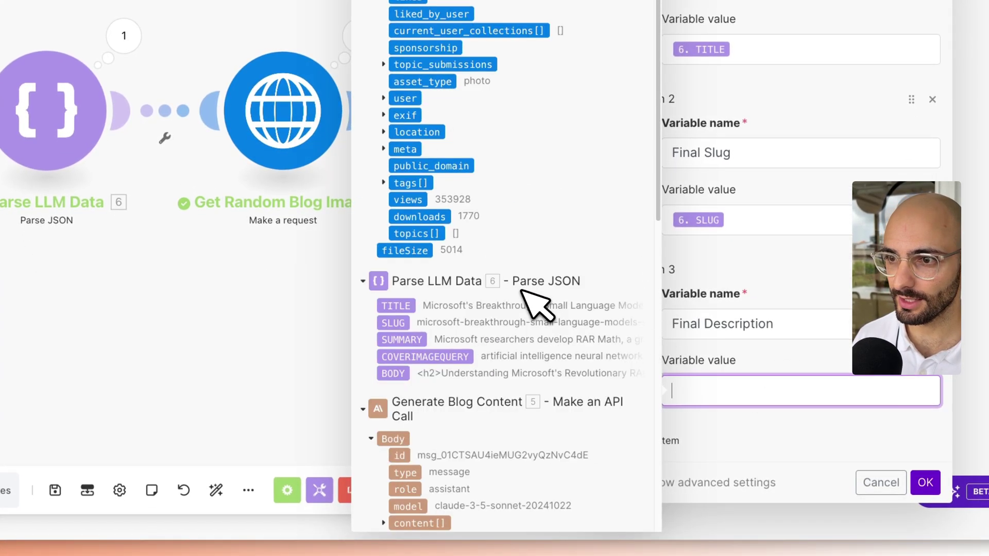
pyautogui.click(404, 340)
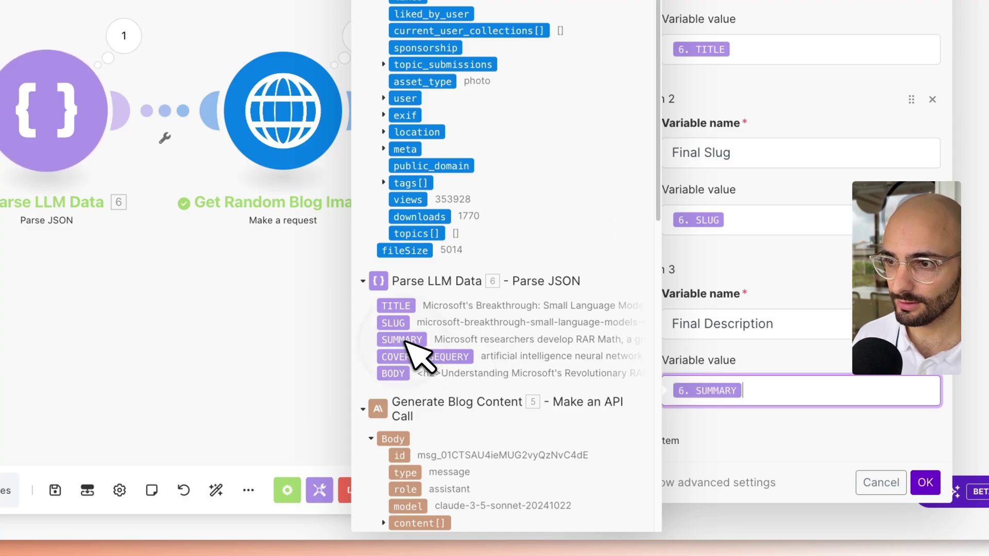
pyautogui.click(775, 364)
# Add a fourth variable named Final Image URL and map its value to the regular URL from Get Random Blog Image.
pyautogui.click(639, 440)
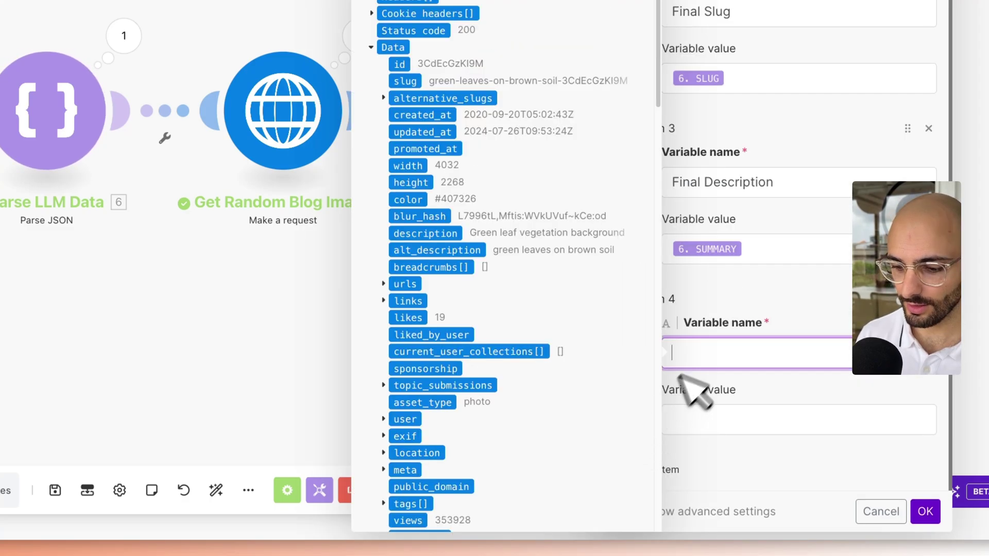
pyautogui.write('Final Image URL')
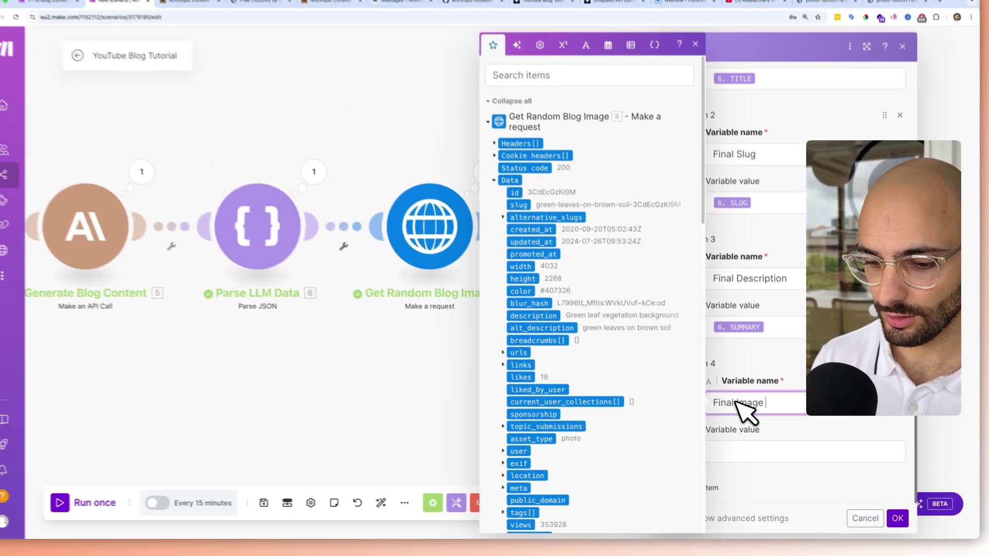
pyautogui.click(729, 417)
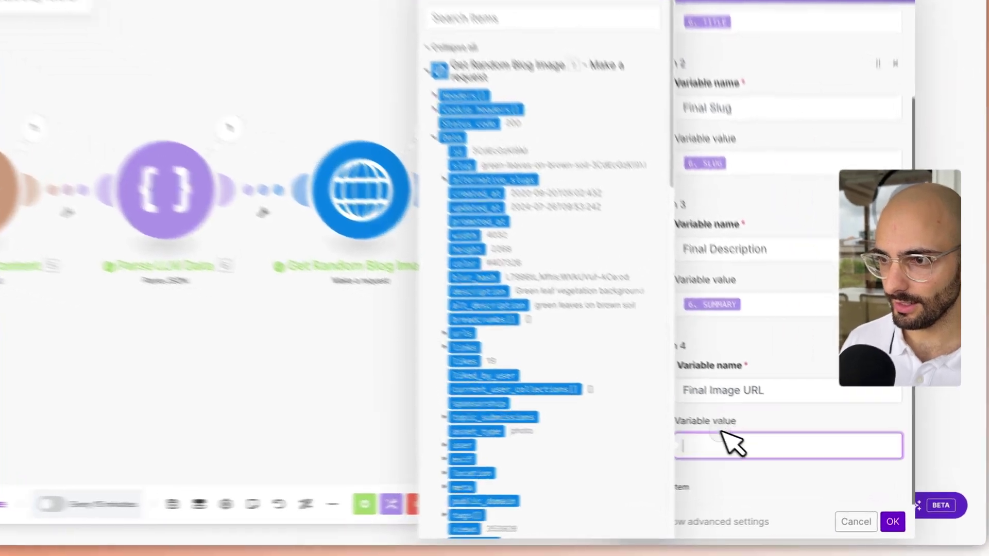
pyautogui.scroll(-10, 602, 309)
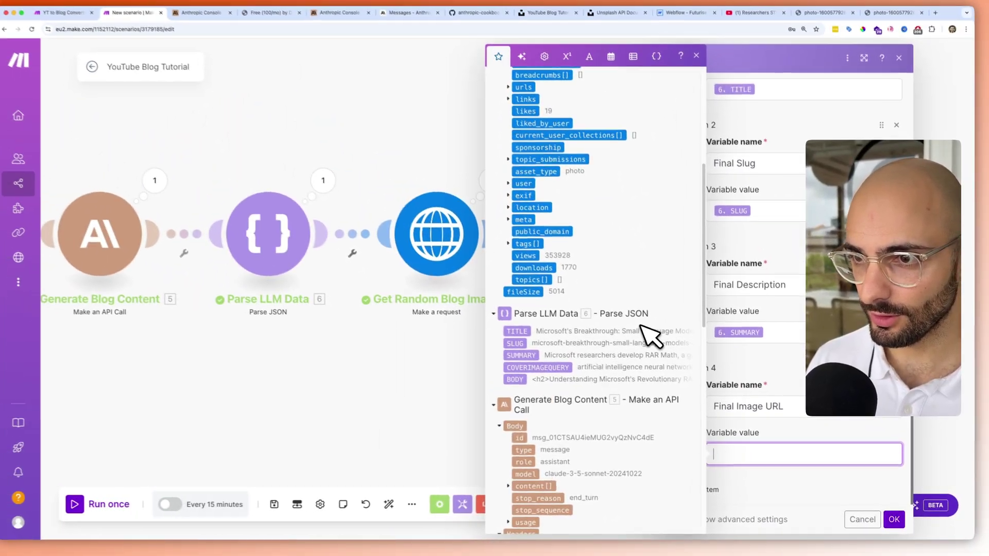
pyautogui.scroll(-3, 592, 300)
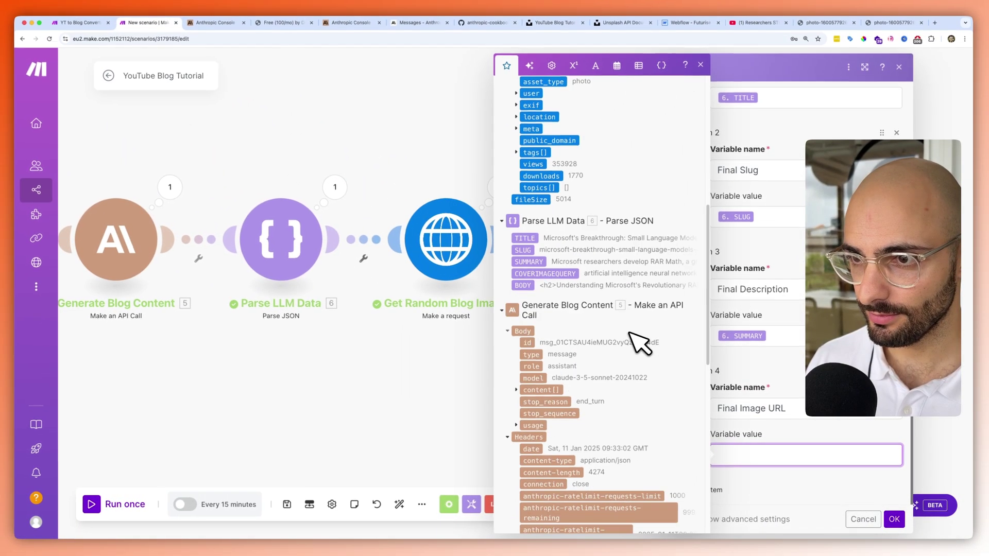
pyautogui.scroll(15, 583, 289)
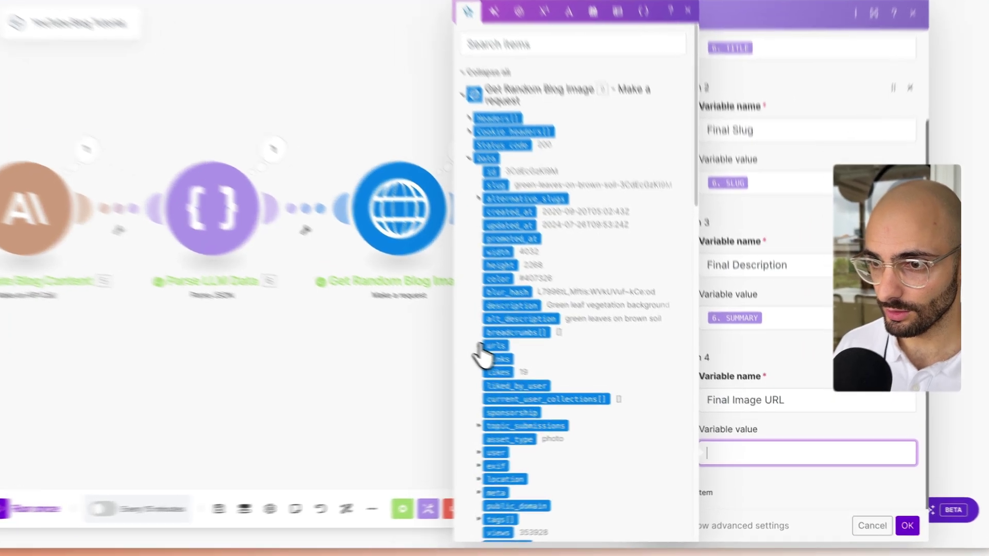
pyautogui.click(530, 361)
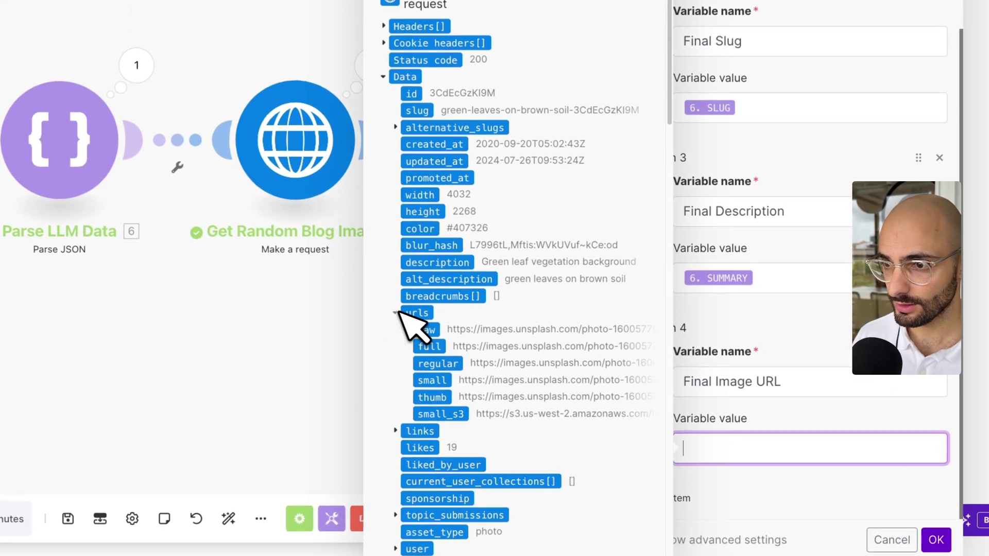
pyautogui.click(438, 362)
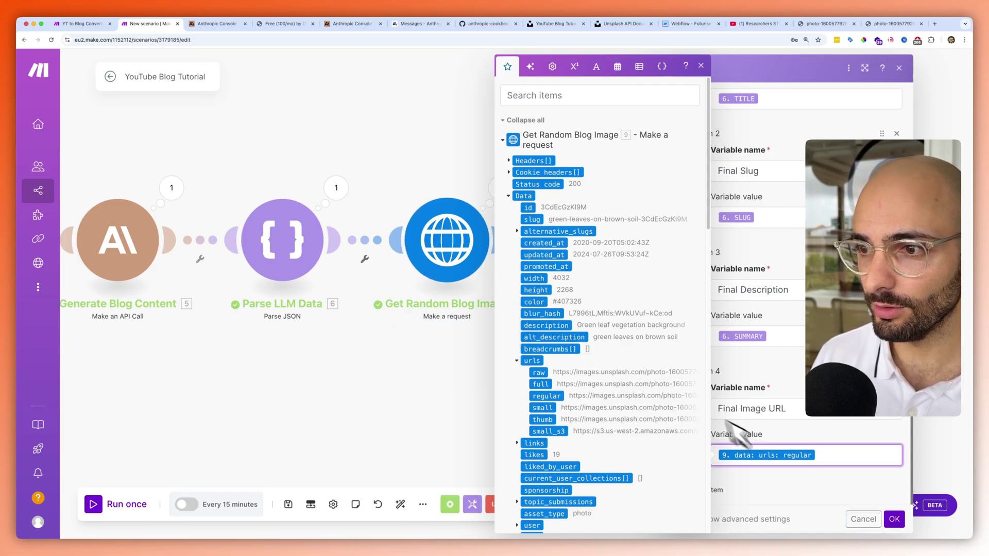
pyautogui.click(783, 489)
# Add a fifth variable named Final Image Alt Description, map it to alt_description from Get Random Blog Image, and save the module settings.
pyautogui.click(706, 492)
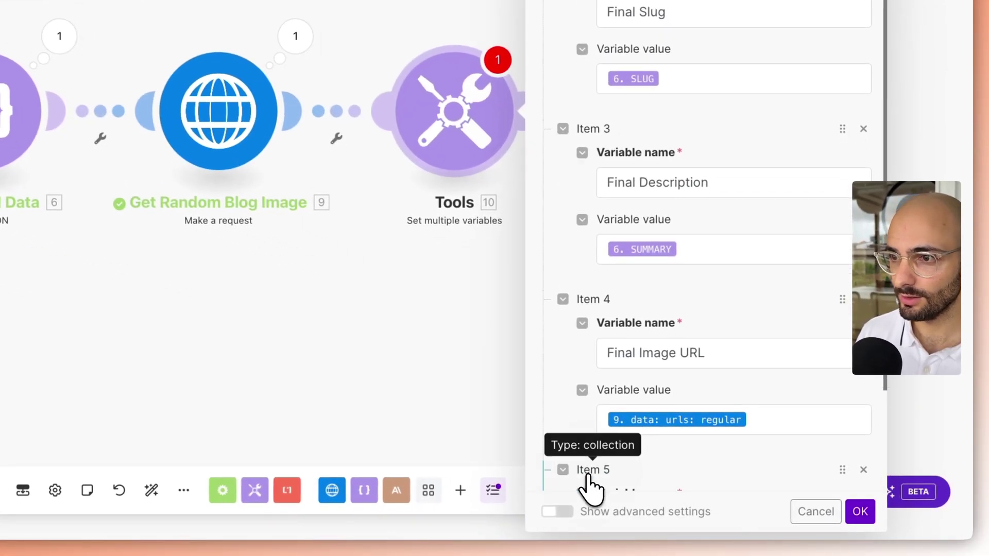
pyautogui.scroll(-3, 659, 479)
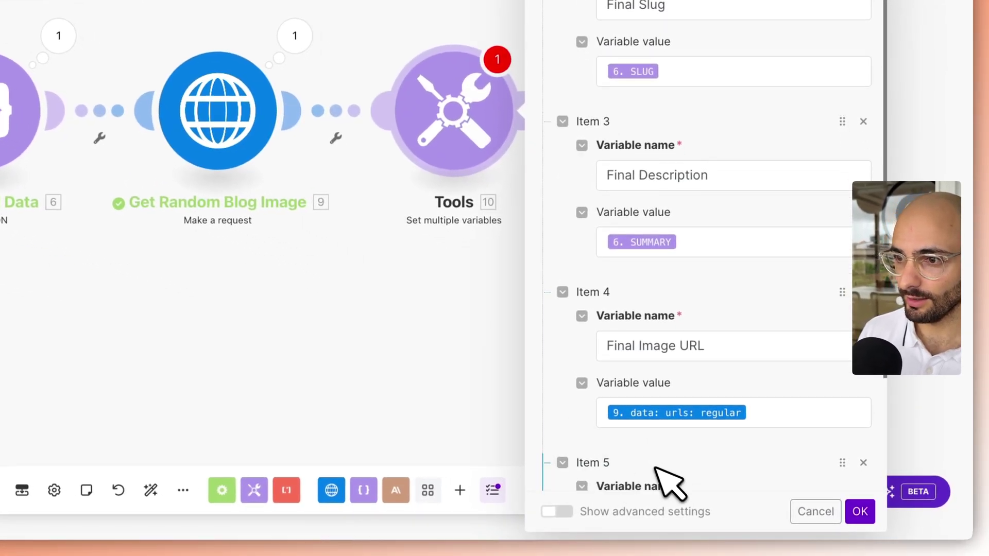
pyautogui.click(636, 401)
pyautogui.write('Final Image Al')
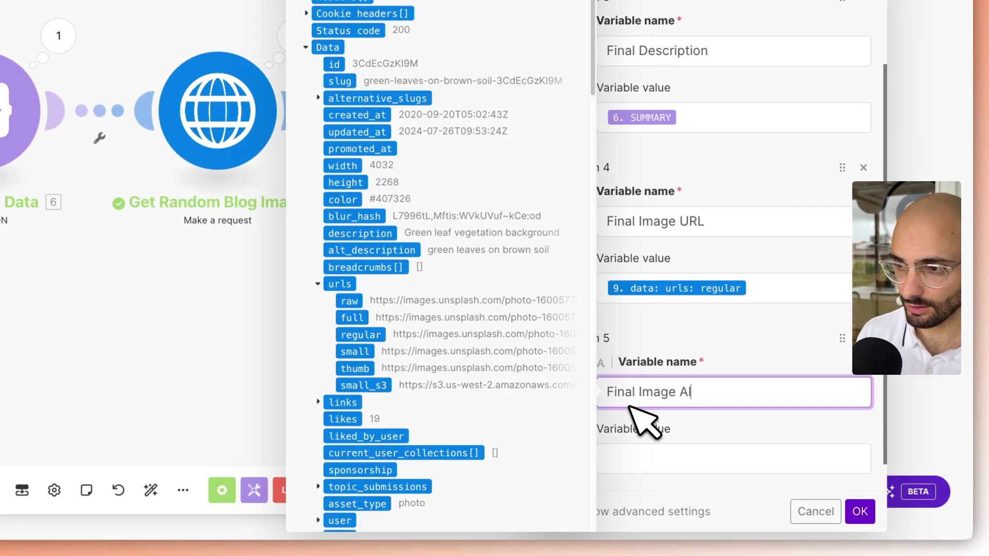
pyautogui.write('t Description')
pyautogui.press('Tab')
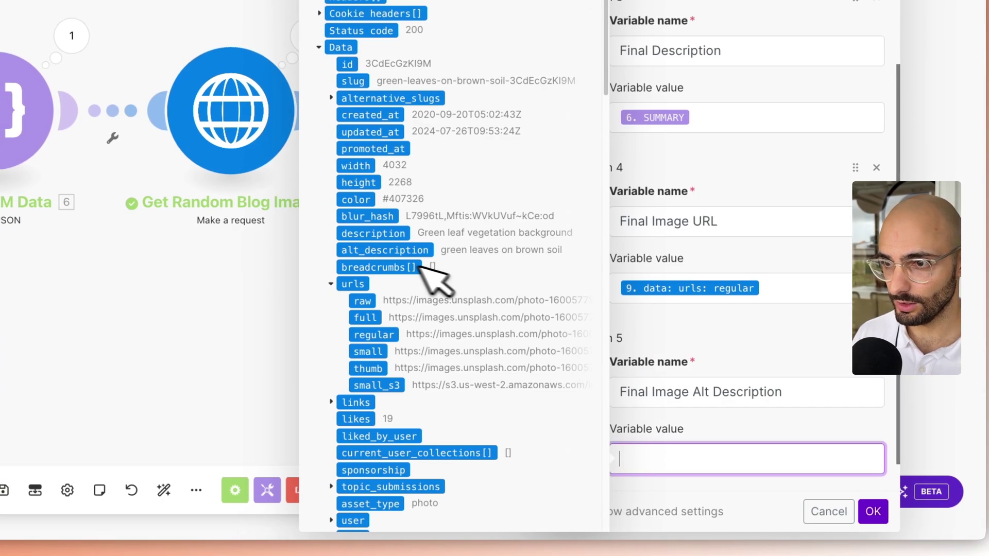
pyautogui.click(388, 251)
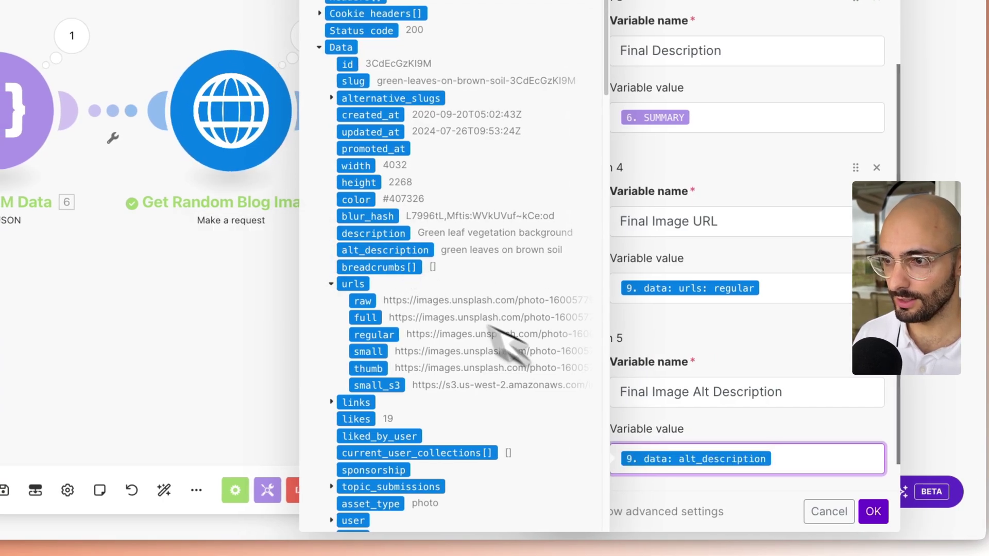
pyautogui.click(748, 362)
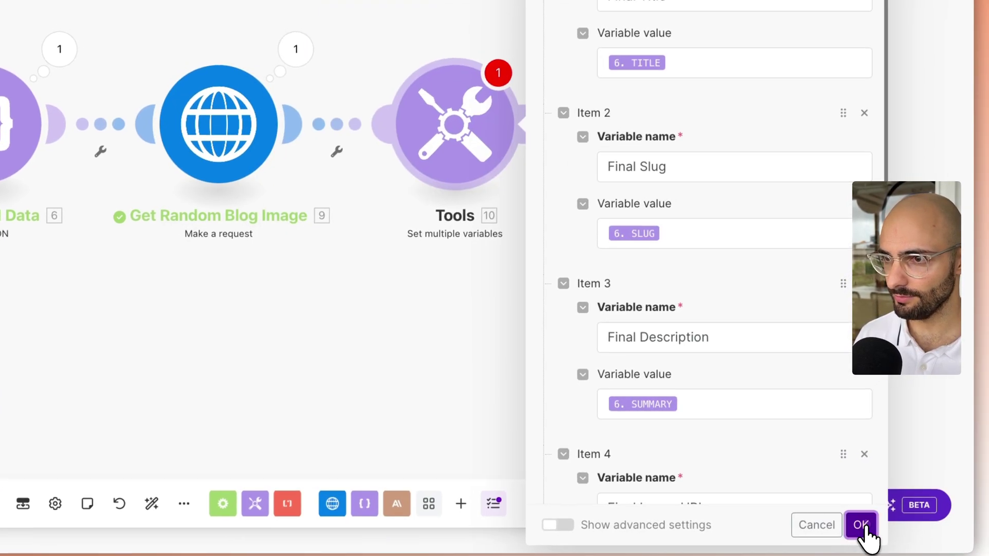
pyautogui.click(873, 511)
# Rename the Set multiple variables module as Assign Final Variables.
pyautogui.rightClick(471, 114)
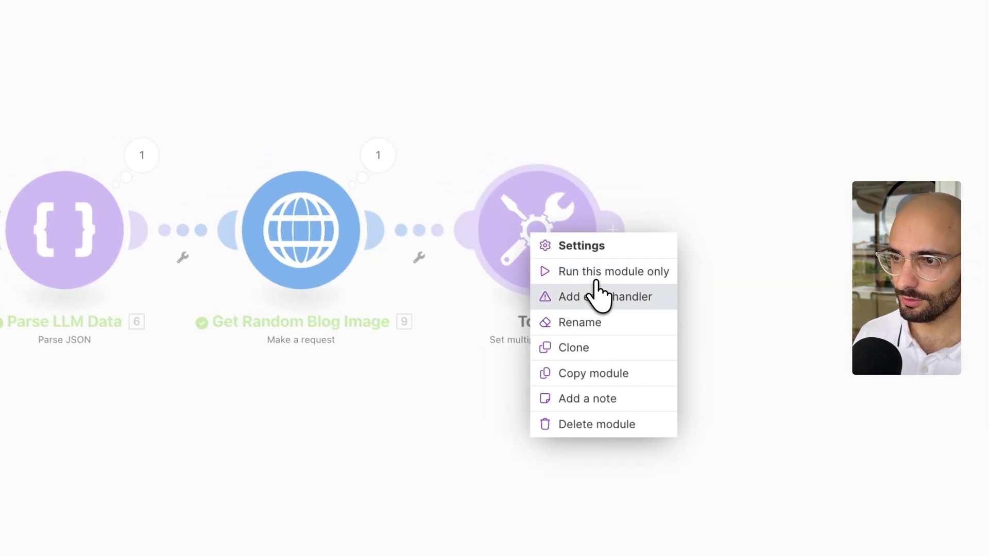
pyautogui.click(603, 327)
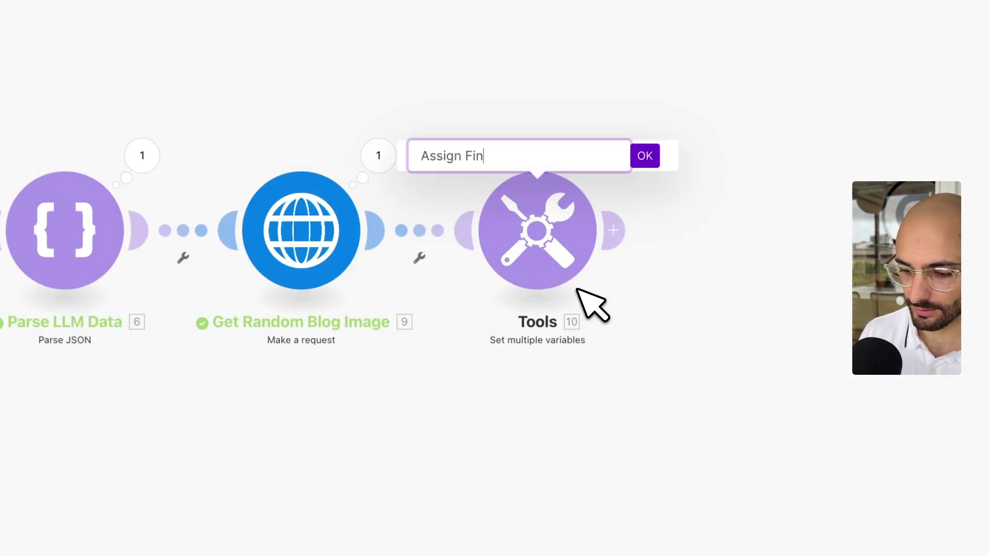
pyautogui.write('Assign Final Variables')
pyautogui.press('Return')
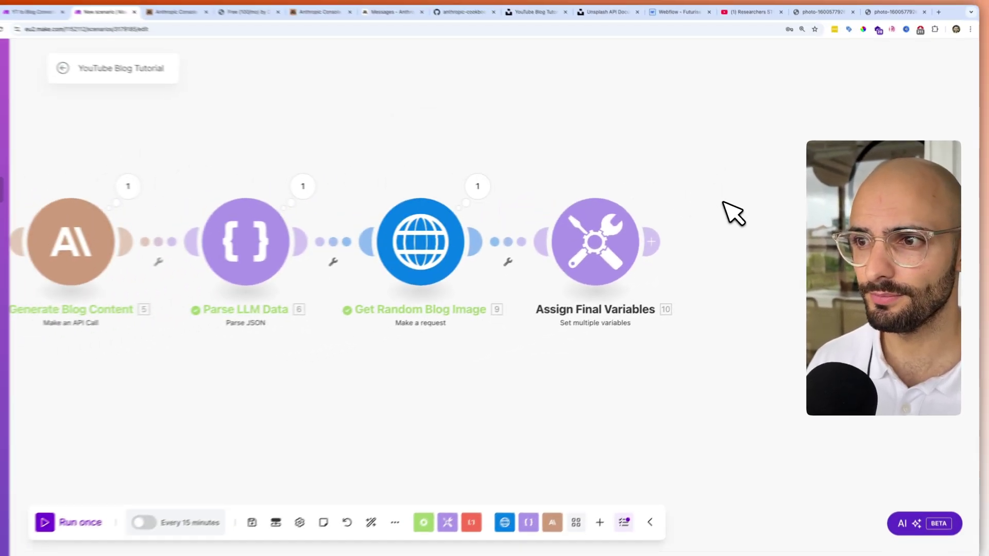
# Run the scenario once and examine the final fields in the Assign Final Variables module's output bundle.
pyautogui.moveTo(731, 211); pyautogui.dragTo(637, 220)
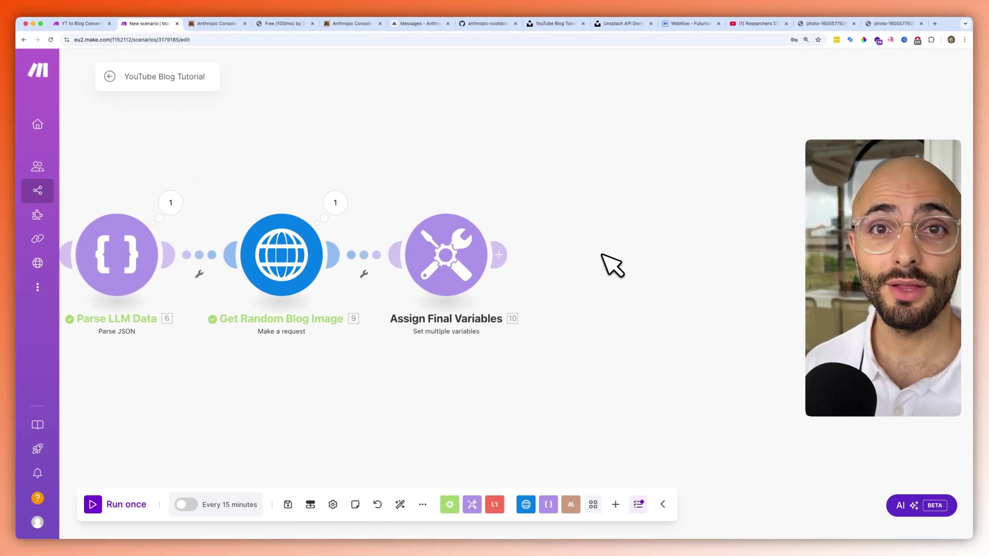
pyautogui.click(131, 505)
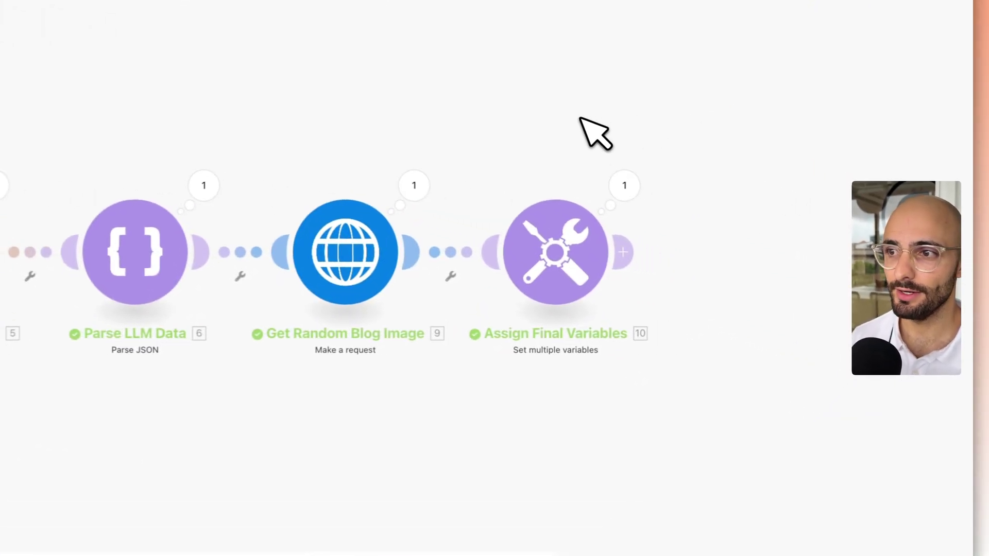
pyautogui.click(625, 180)
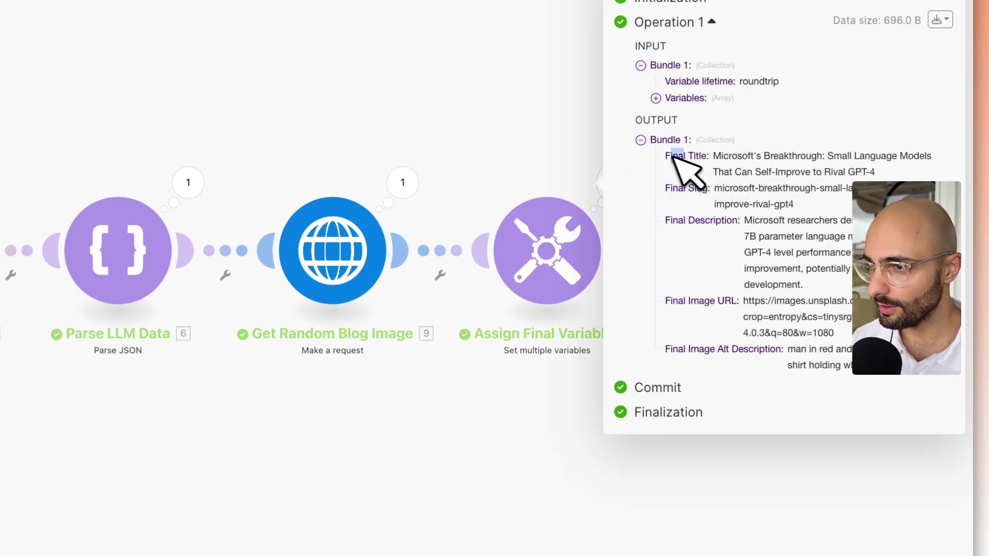
pyautogui.moveTo(672, 156); pyautogui.dragTo(881, 375)
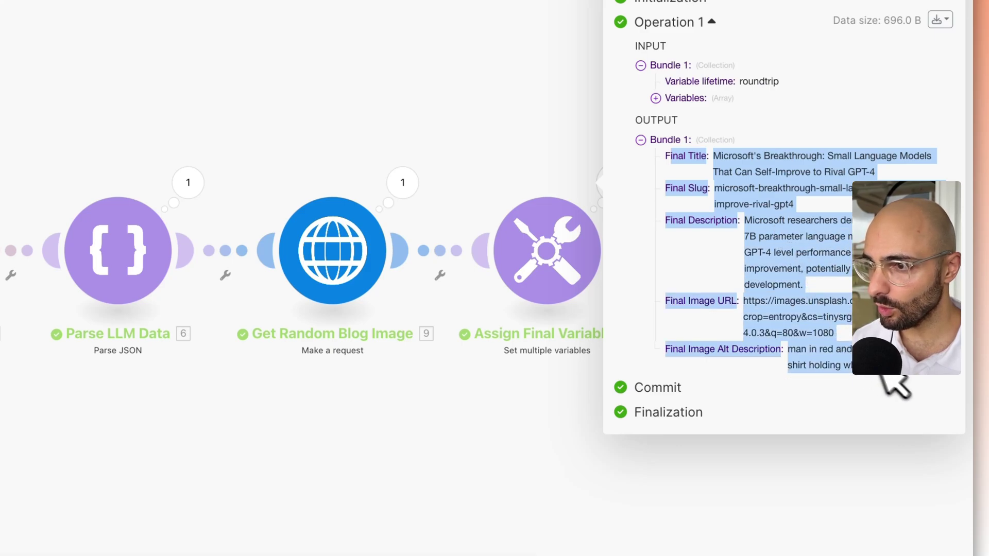
pyautogui.click(945, 376)
pyautogui.moveTo(796, 349); pyautogui.dragTo(927, 376)
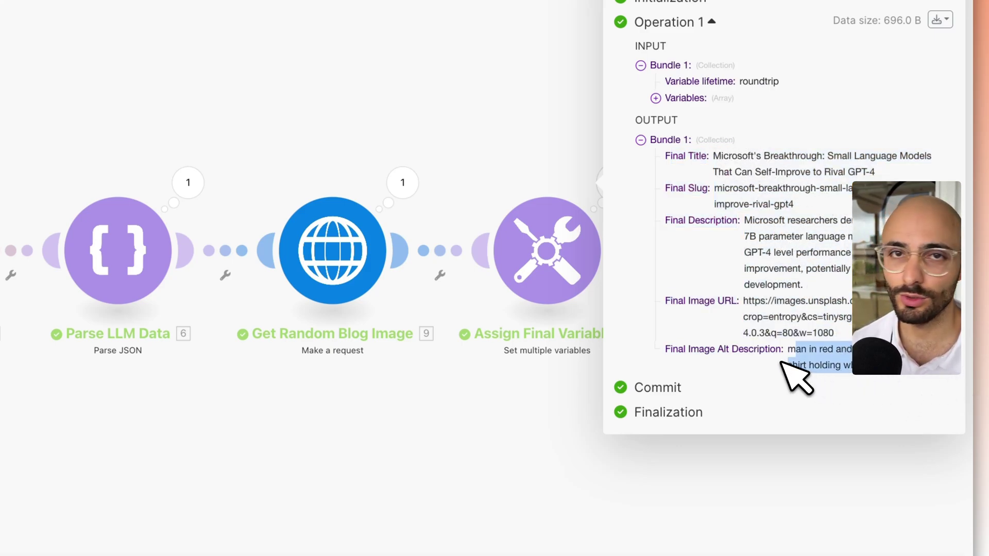
pyautogui.click(530, 150)
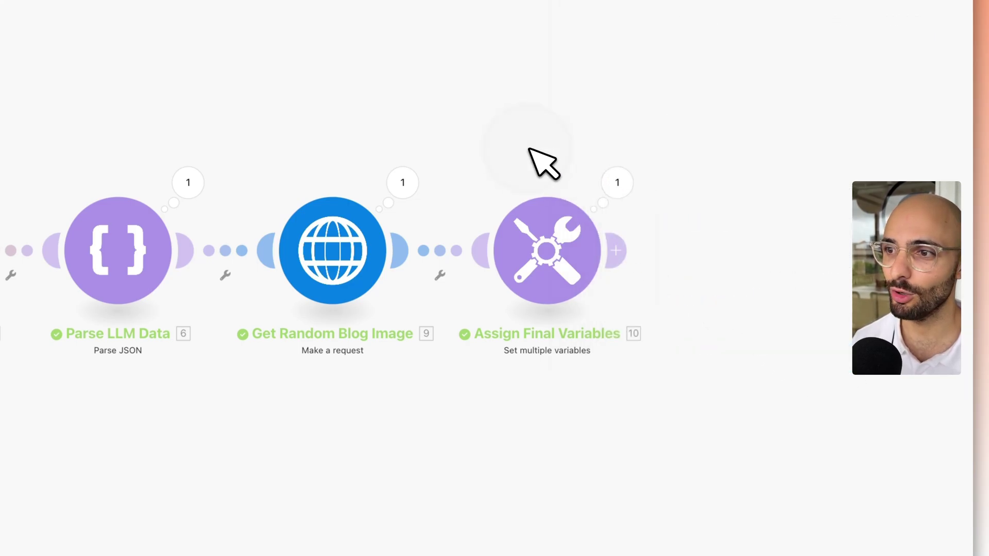
# Add a sixth variable named Final Blog Body to Assign Final Variables, map it to BODY from Parse LLM Data, and save the module.
pyautogui.click(560, 238)
pyautogui.scroll(-6, 640, 342)
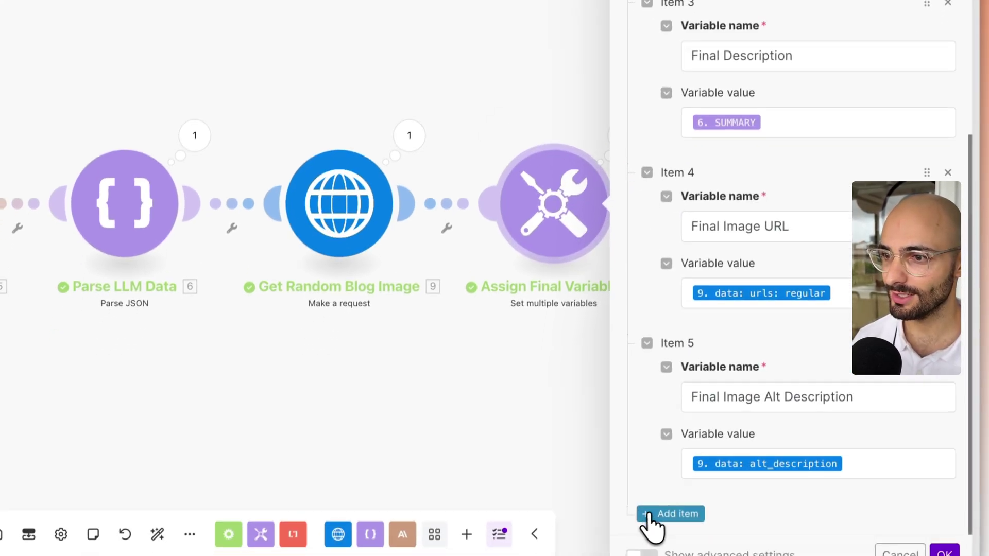
pyautogui.click(656, 530)
pyautogui.scroll(-3, 685, 484)
pyautogui.click(714, 393)
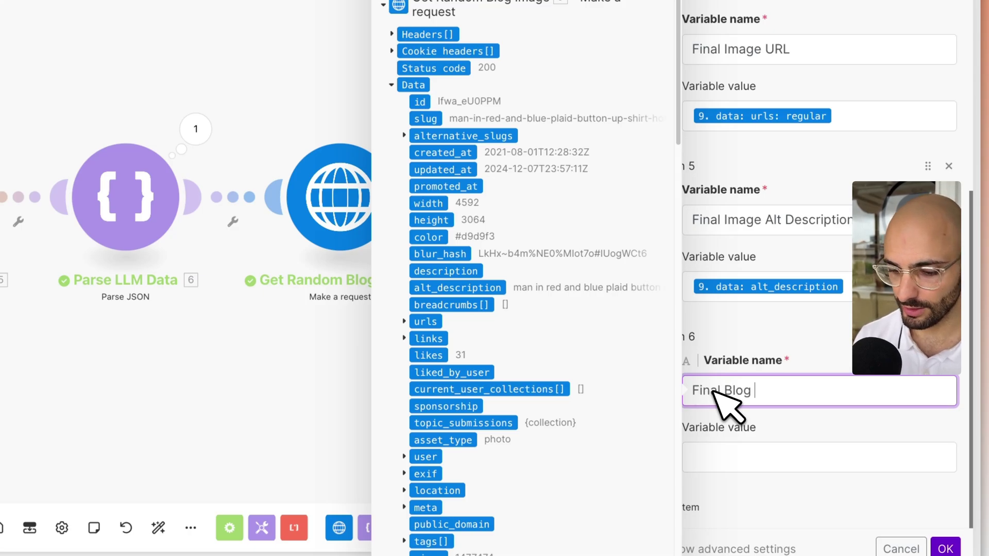
pyautogui.write('Final Blog Body')
pyautogui.click(740, 457)
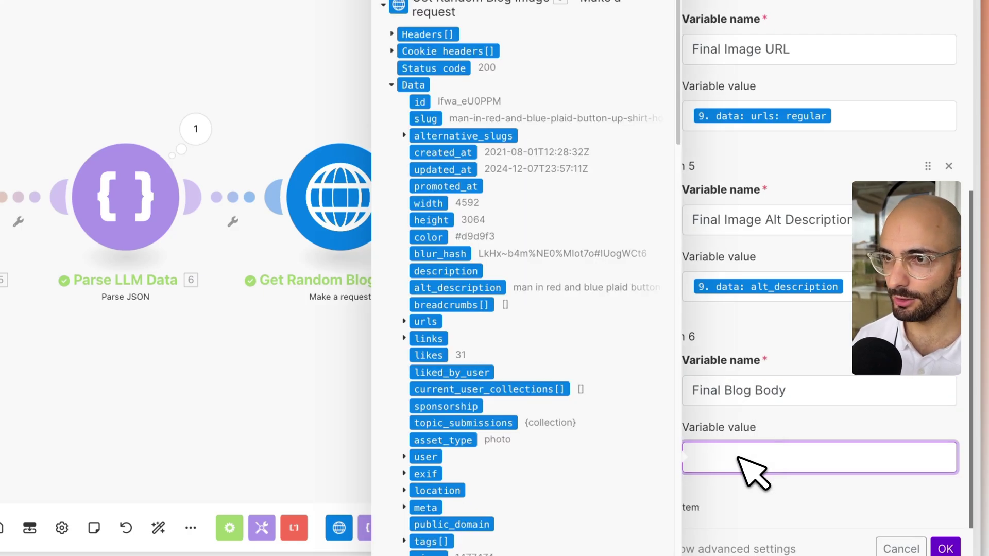
pyautogui.scroll(-5, 520, 180)
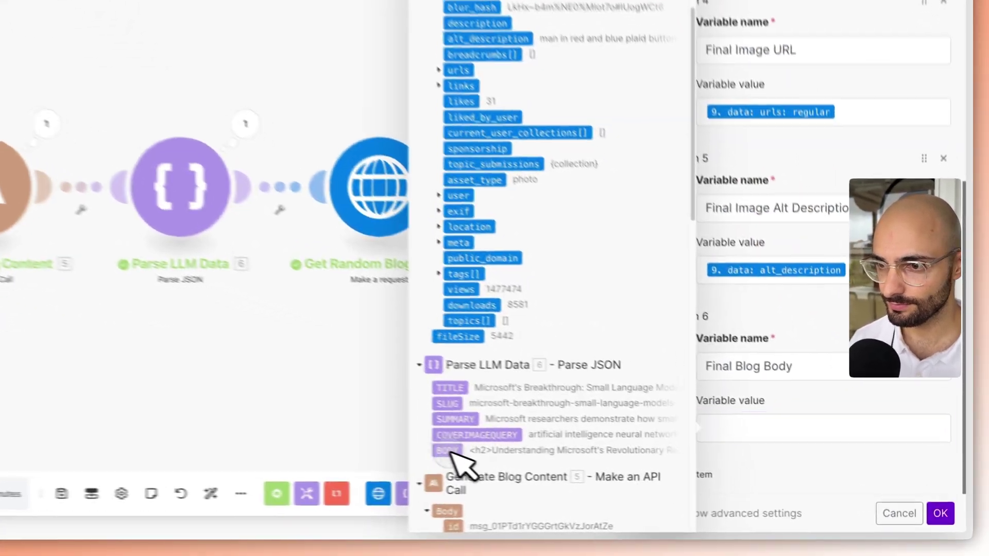
pyautogui.click(572, 472)
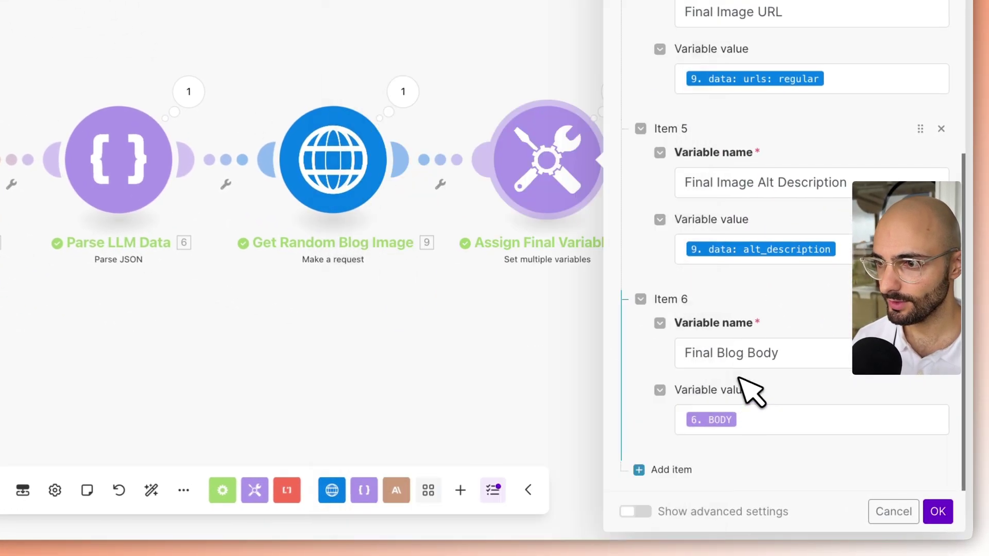
pyautogui.click(937, 512)
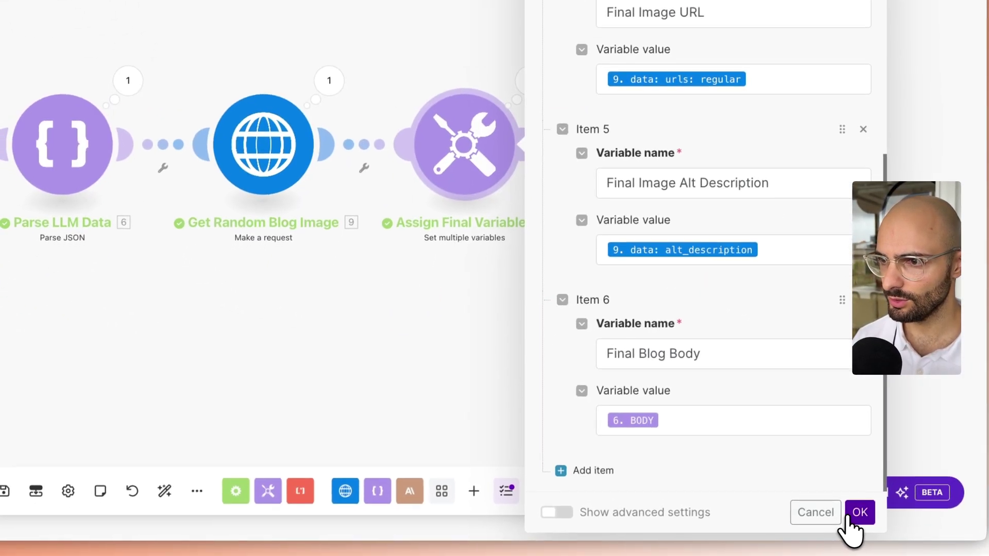
pyautogui.click(855, 514)
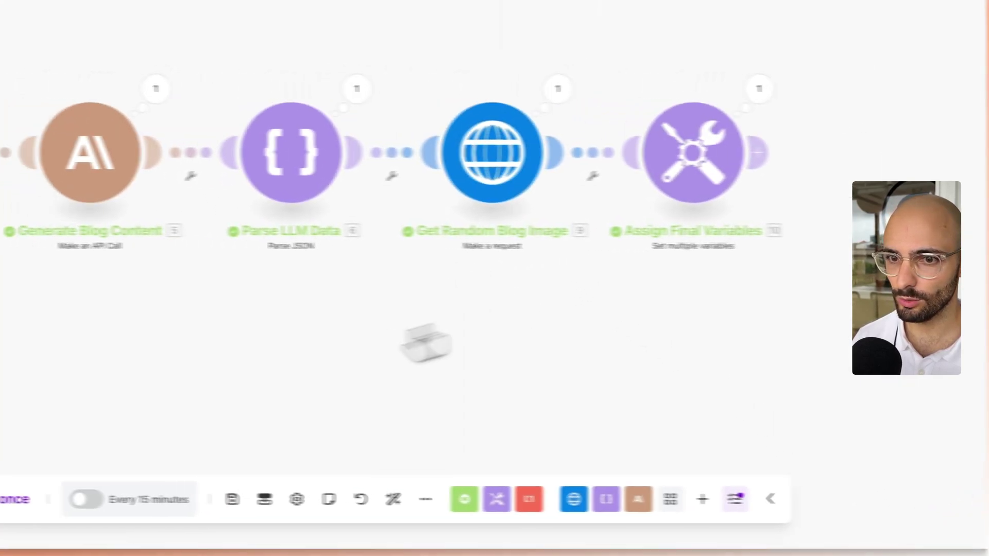
# Run the scenario once and examine the full Final Blog Body text in the Assign Final Variables output bundle.
pyautogui.click(6, 500)
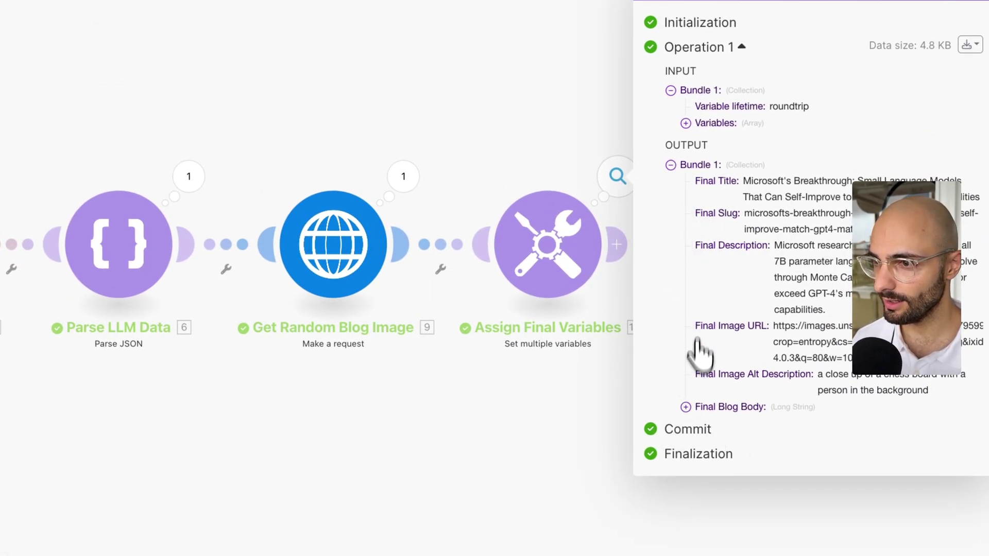
pyautogui.click(685, 407)
pyautogui.scroll(-4, 690, 404)
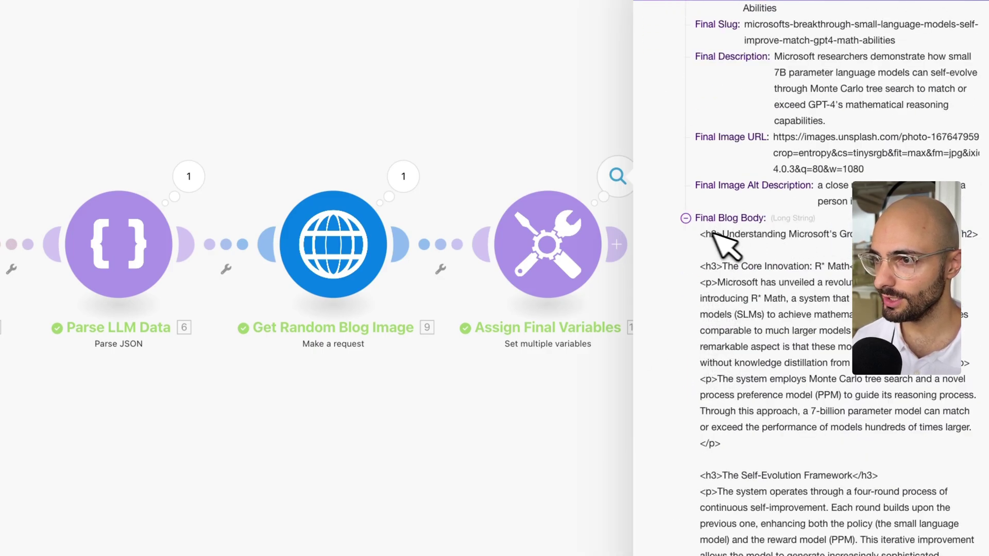
pyautogui.moveTo(712, 234); pyautogui.dragTo(865, 444)
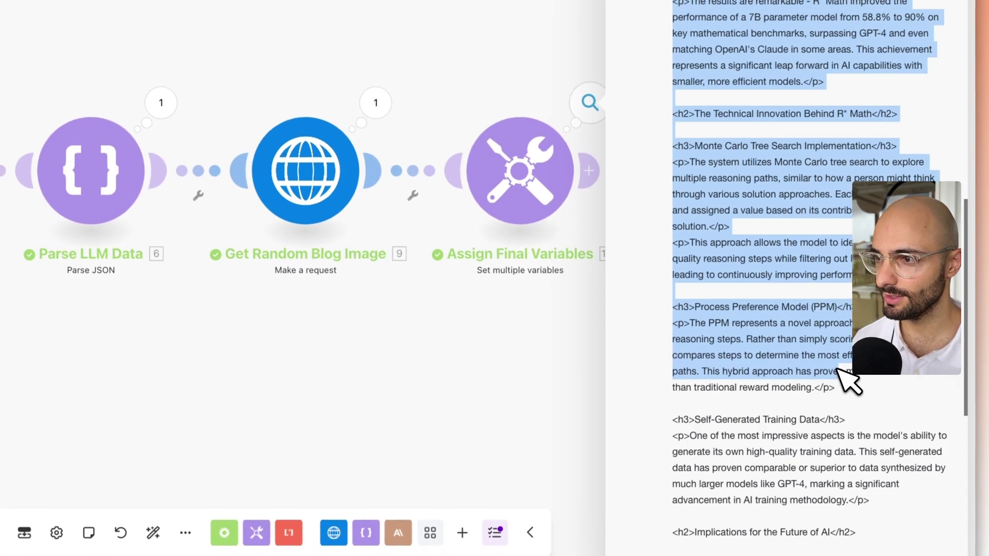
pyautogui.moveTo(838, 369); pyautogui.dragTo(878, 389)
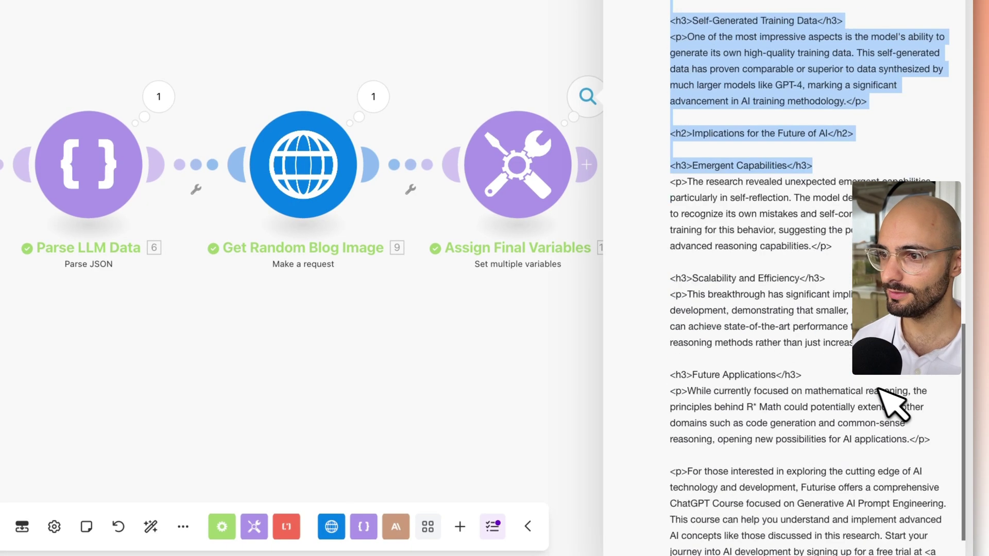
pyautogui.scroll(10, 876, 396)
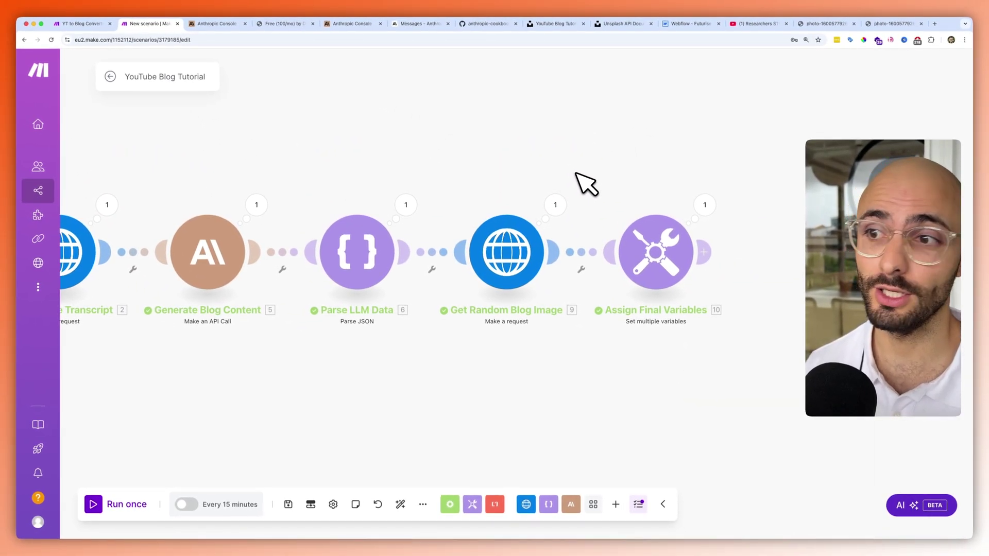
# Add a Webflow Create an Item module after Assign Final Variables.
pyautogui.click(705, 252)
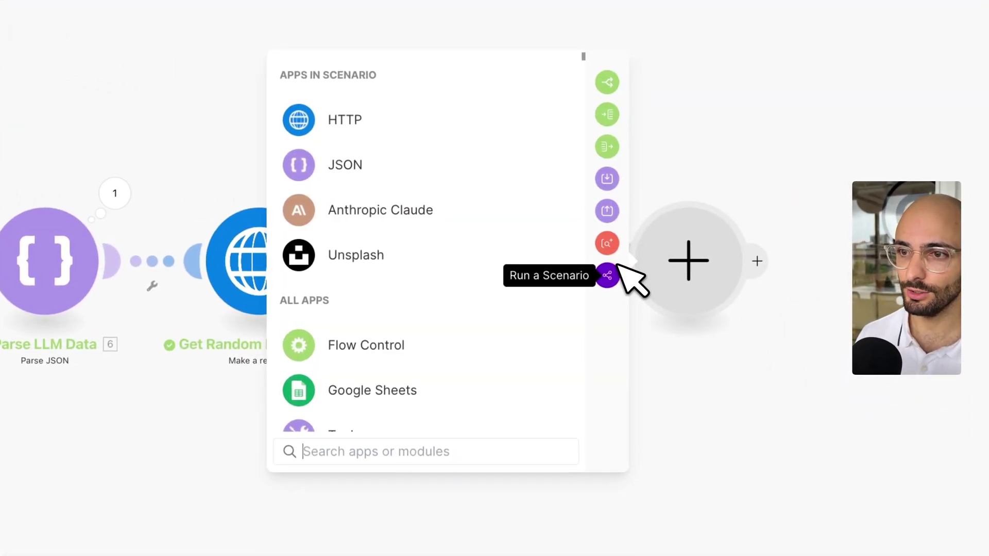
pyautogui.write('webflow')
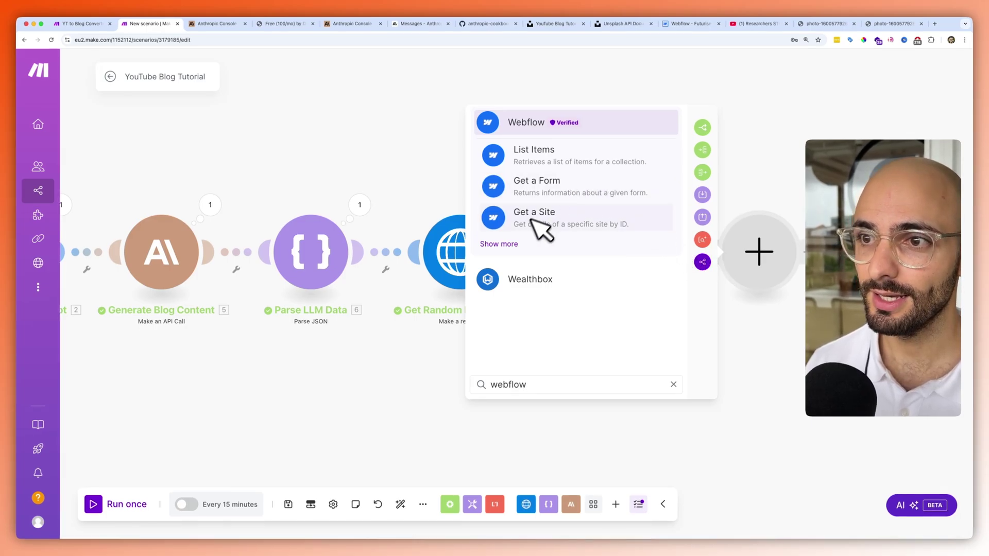
pyautogui.click(502, 245)
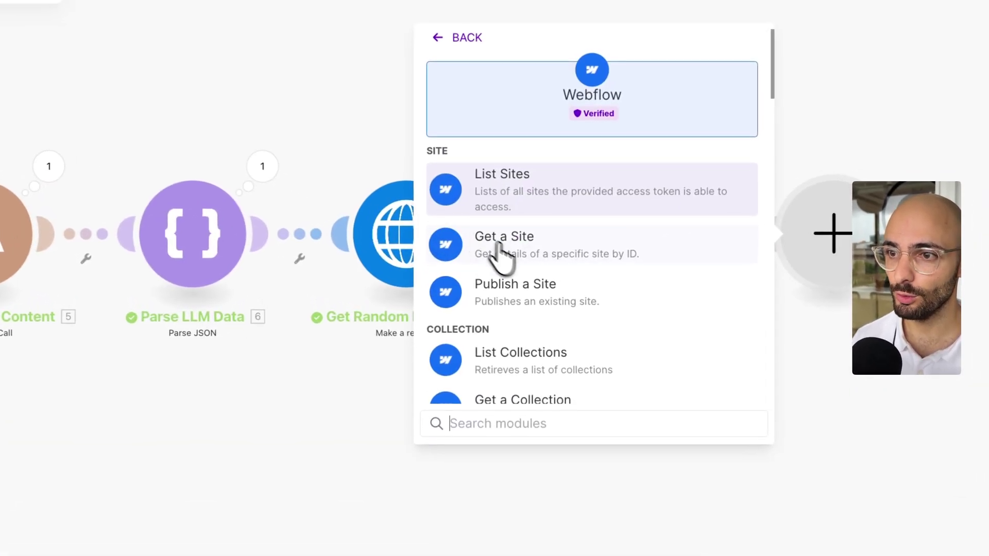
pyautogui.scroll(-5, 529, 286)
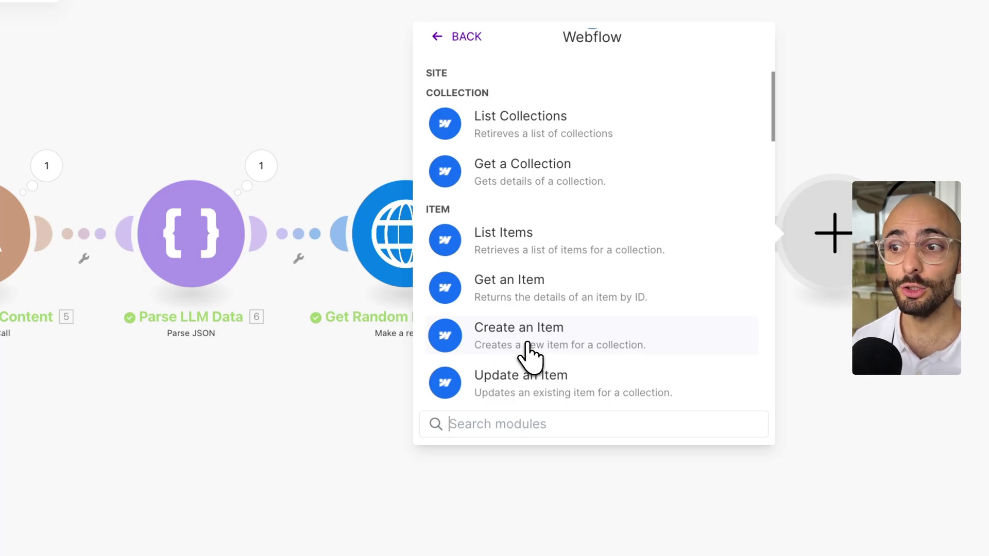
pyautogui.click(527, 353)
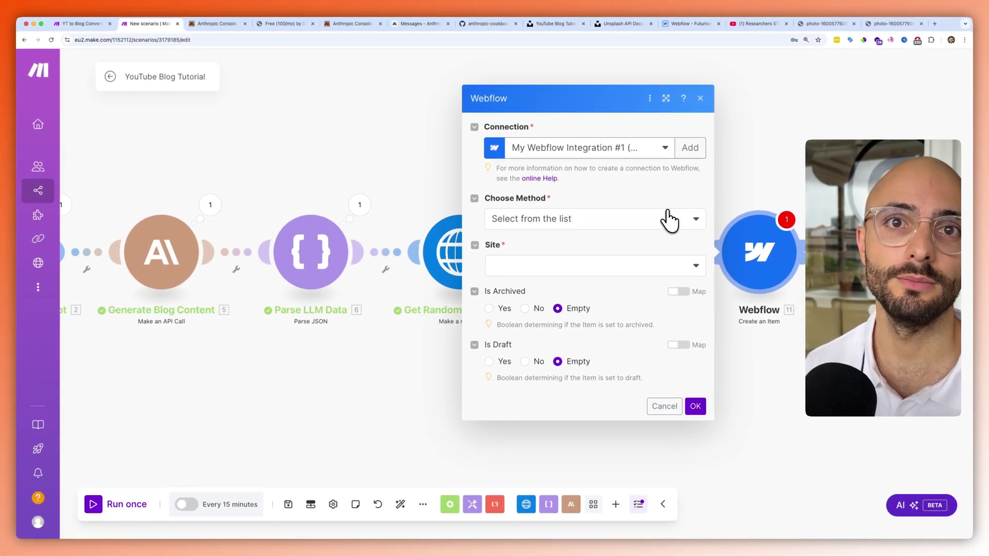
# Create a connection named My Webflow v2 connection for the Webflow module and authorize Make for all three Futurise sites.
pyautogui.click(689, 149)
pyautogui.moveTo(788, 118); pyautogui.dragTo(739, 123)
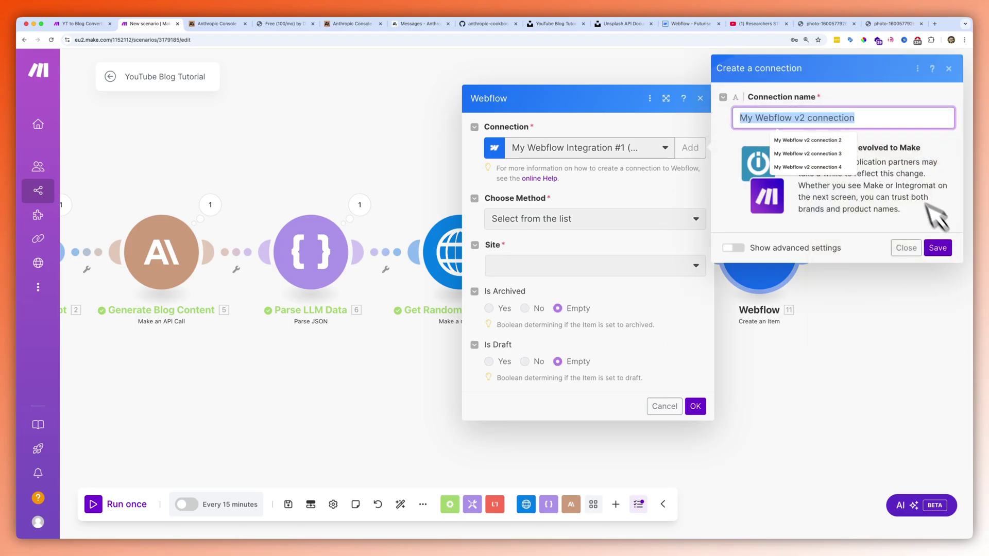
pyautogui.click(942, 252)
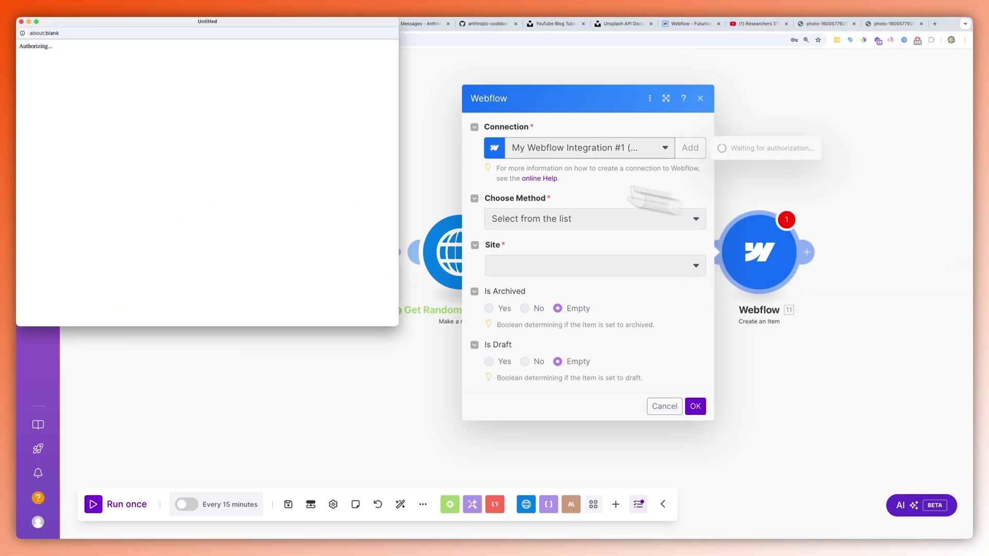
pyautogui.moveTo(274, 22); pyautogui.dragTo(747, 83)
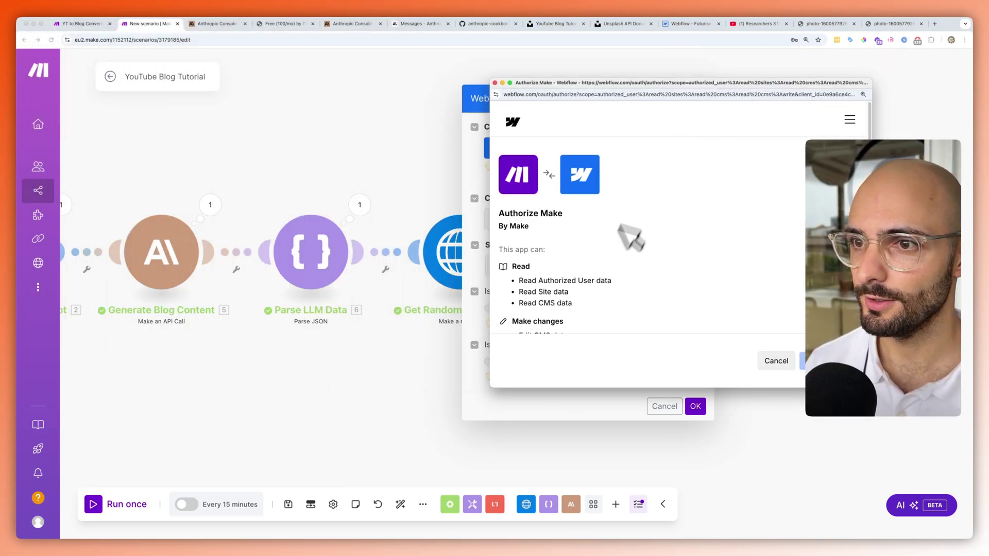
pyautogui.scroll(-10, 538, 252)
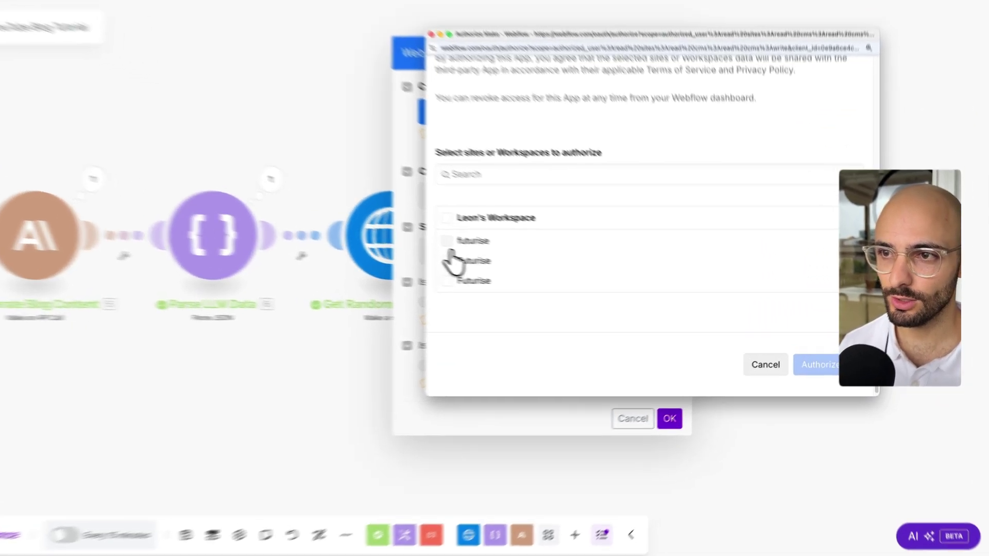
pyautogui.click(508, 257)
pyautogui.click(507, 273)
pyautogui.click(508, 291)
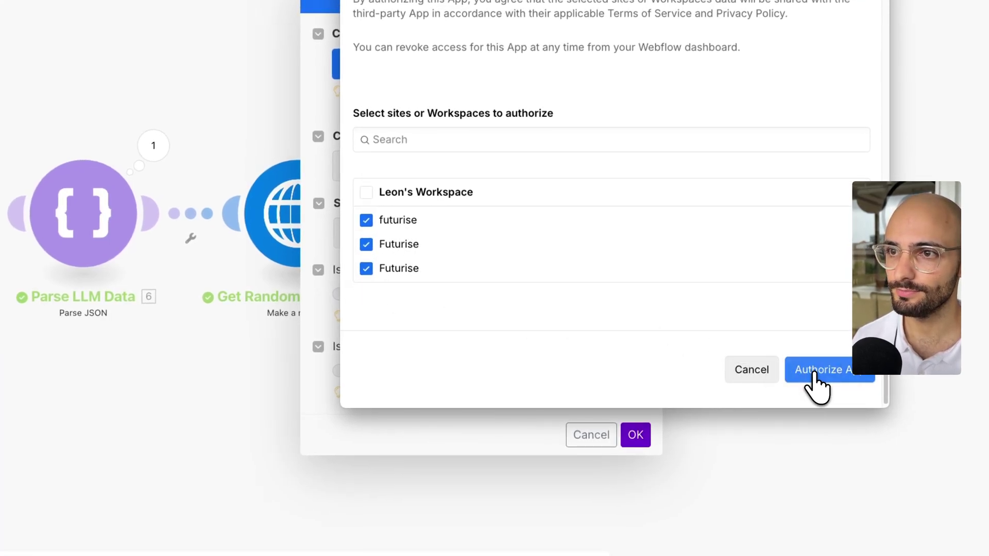
pyautogui.click(815, 372)
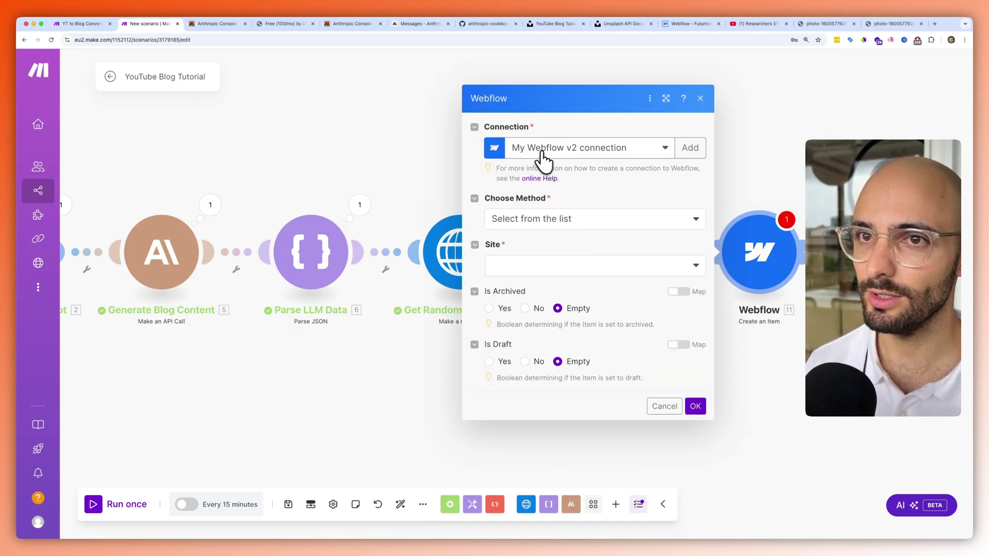
# Switch to Webflow, open the Futurise CMS site from the dashboard, and show its CMS collections.
pyautogui.click(689, 24)
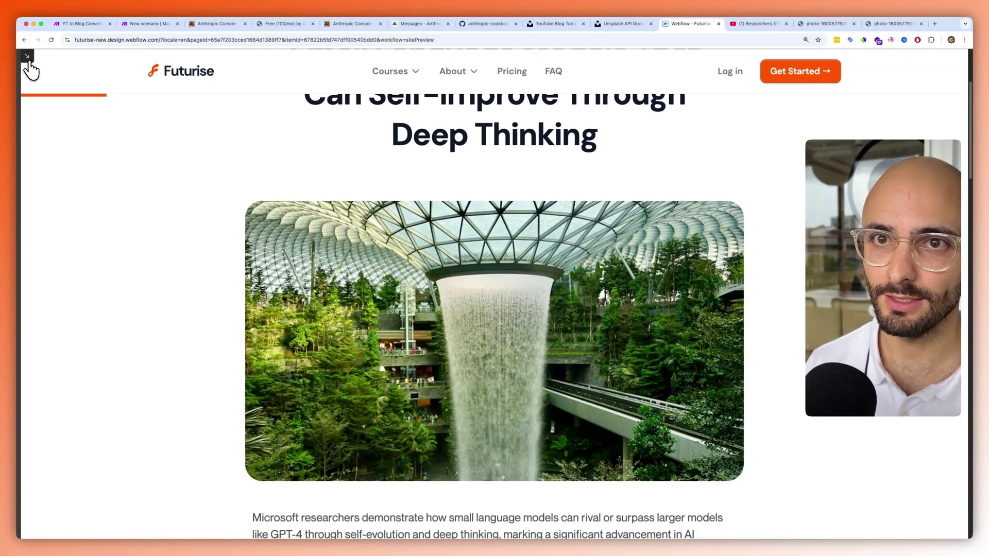
pyautogui.click(27, 61)
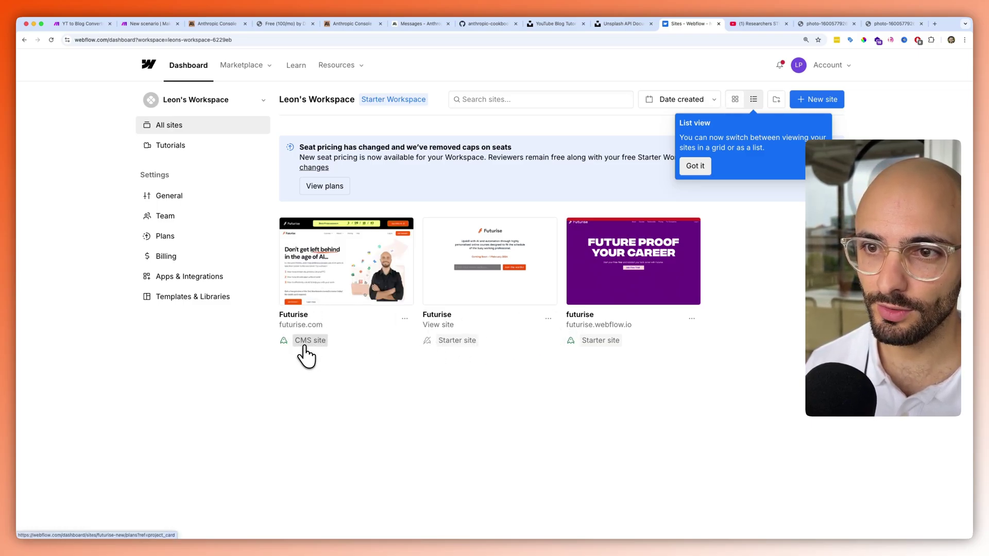
pyautogui.moveTo(343, 278)
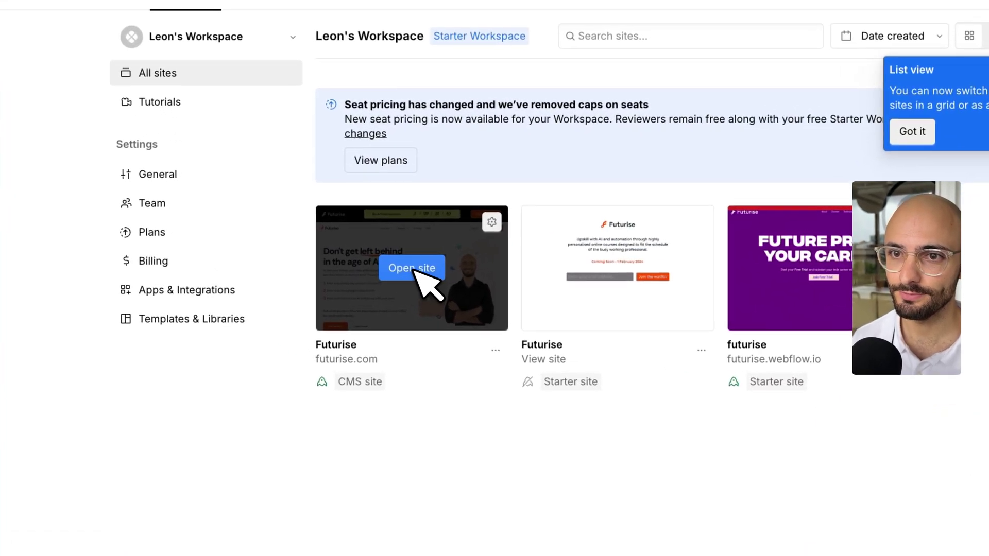
pyautogui.click(346, 263)
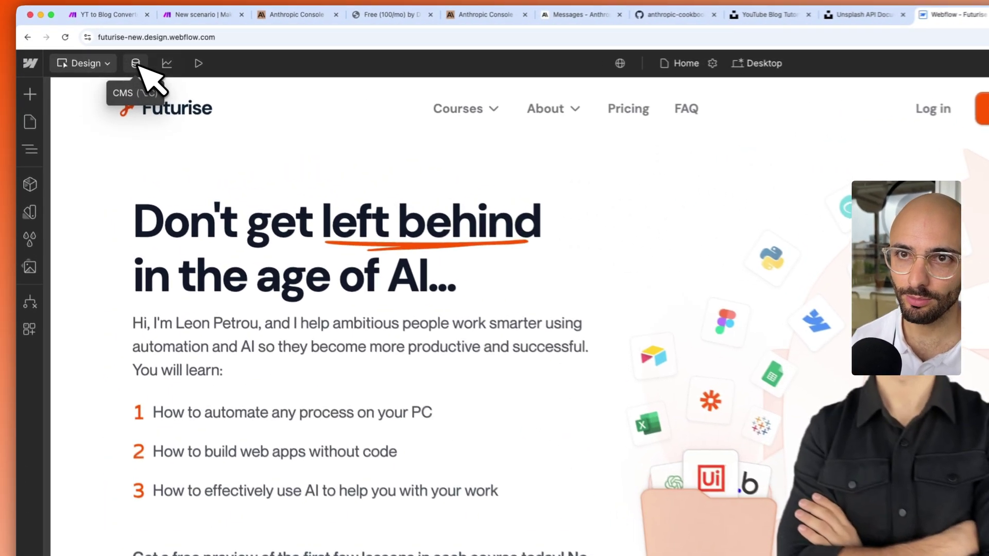
pyautogui.click(102, 59)
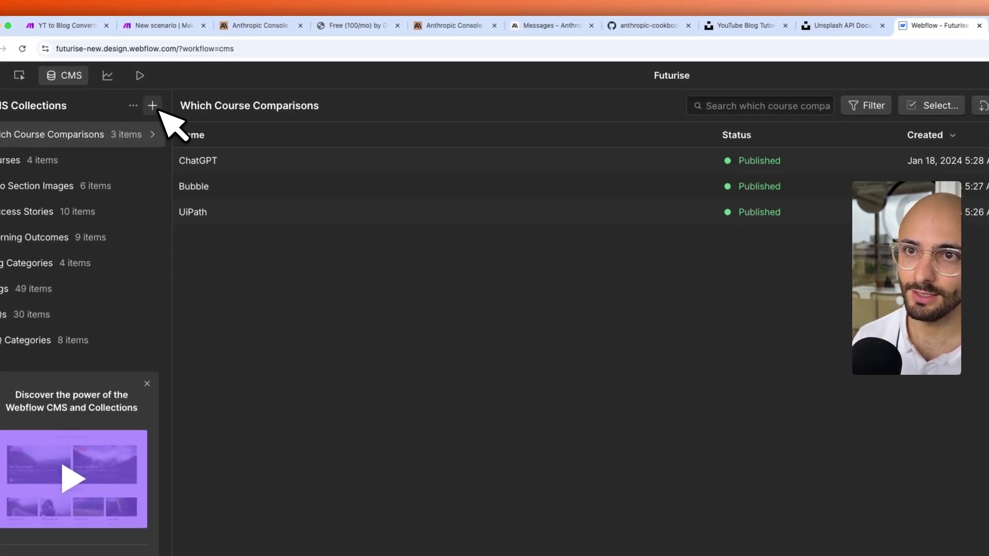
# Start a new CMS collection and add a Rich text custom field labelled Body.
pyautogui.click(155, 107)
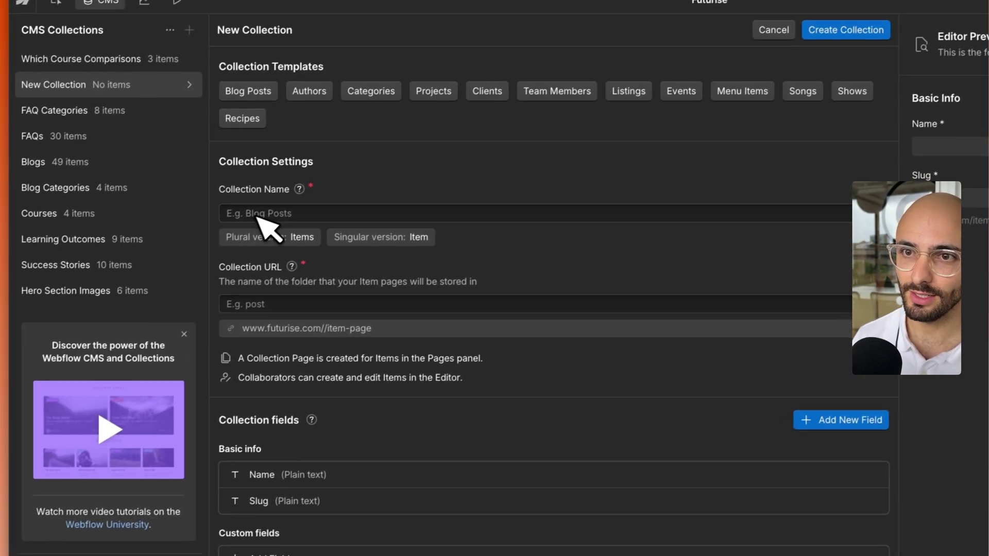
pyautogui.click(224, 292)
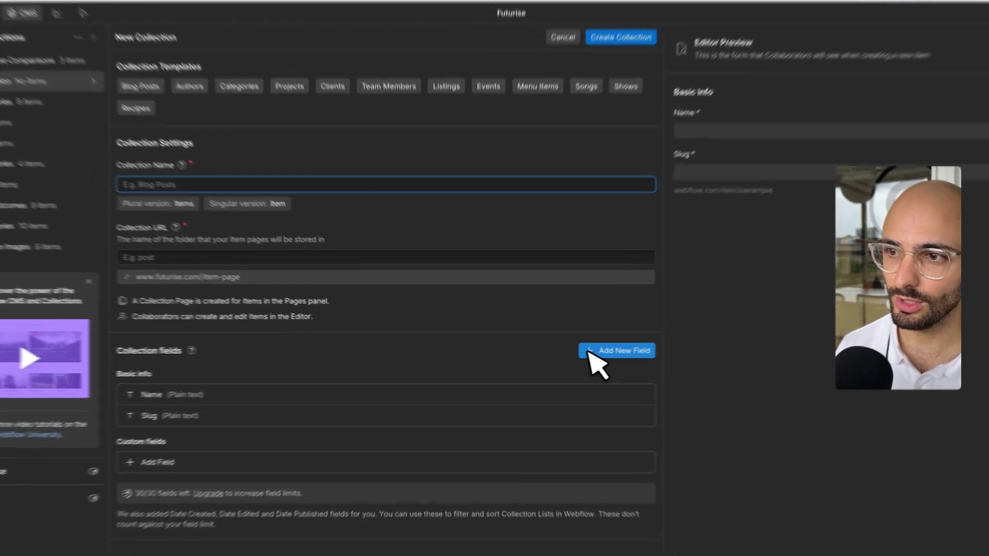
pyautogui.click(597, 351)
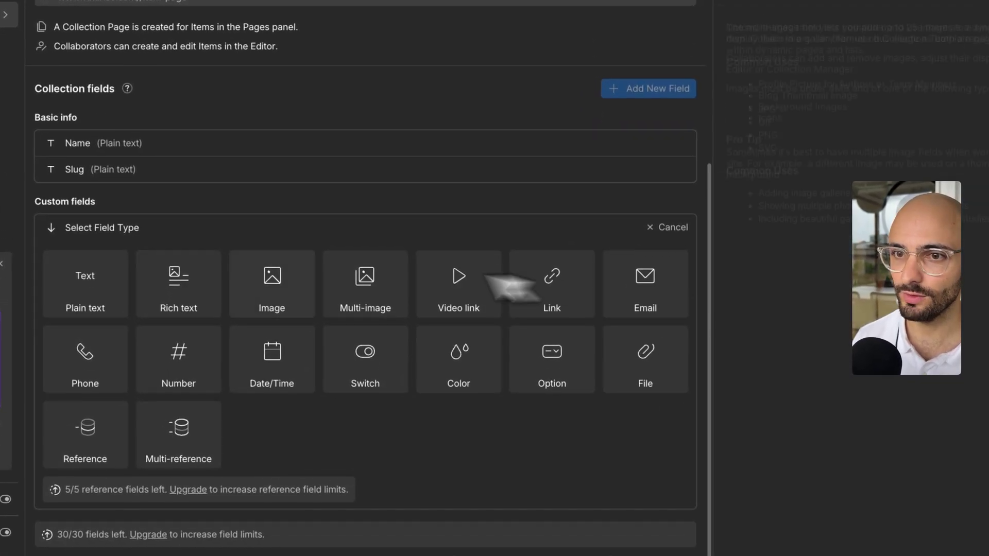
pyautogui.click(182, 298)
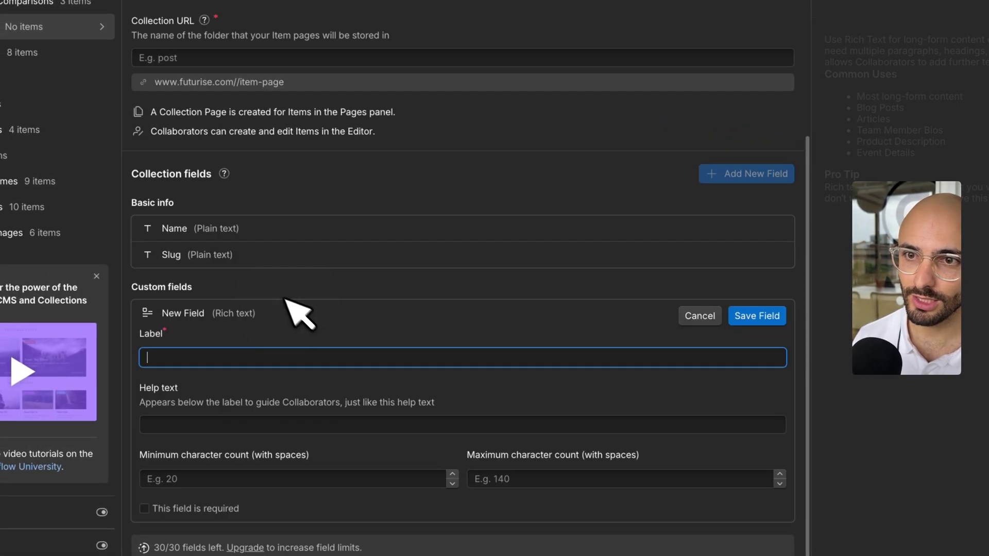
pyautogui.write('Body')
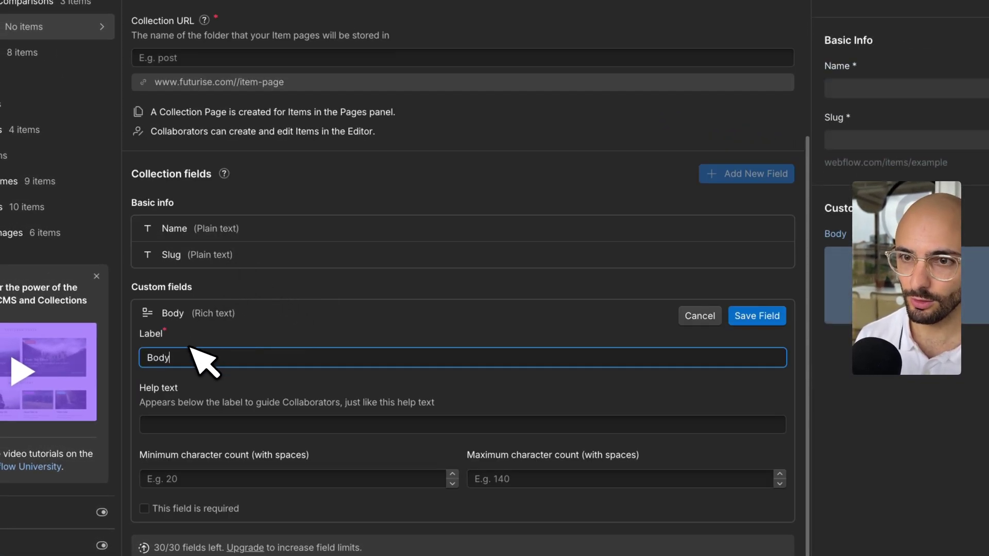
pyautogui.click(756, 316)
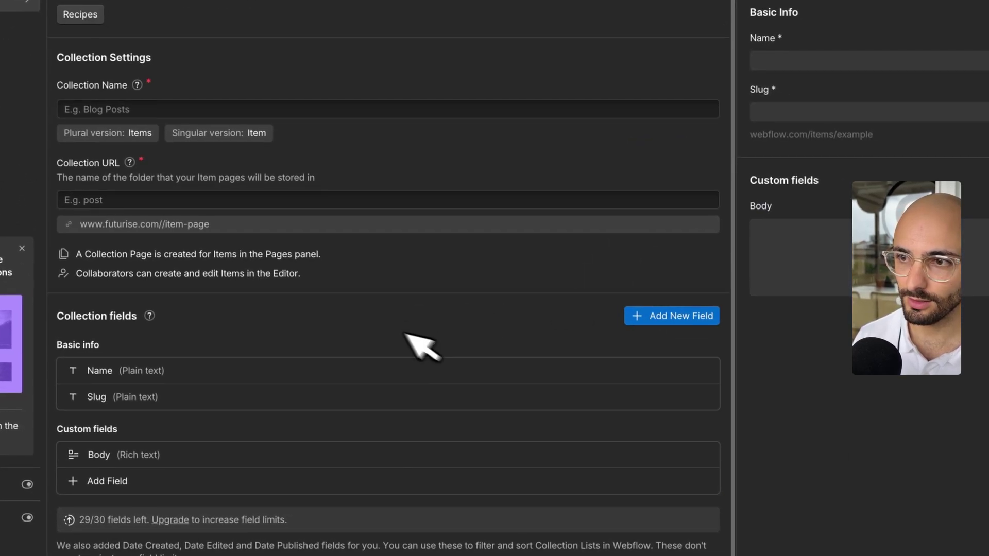
# Add an Image custom field labelled Image to the new collection, and discard the unsaved collection.
pyautogui.click(668, 318)
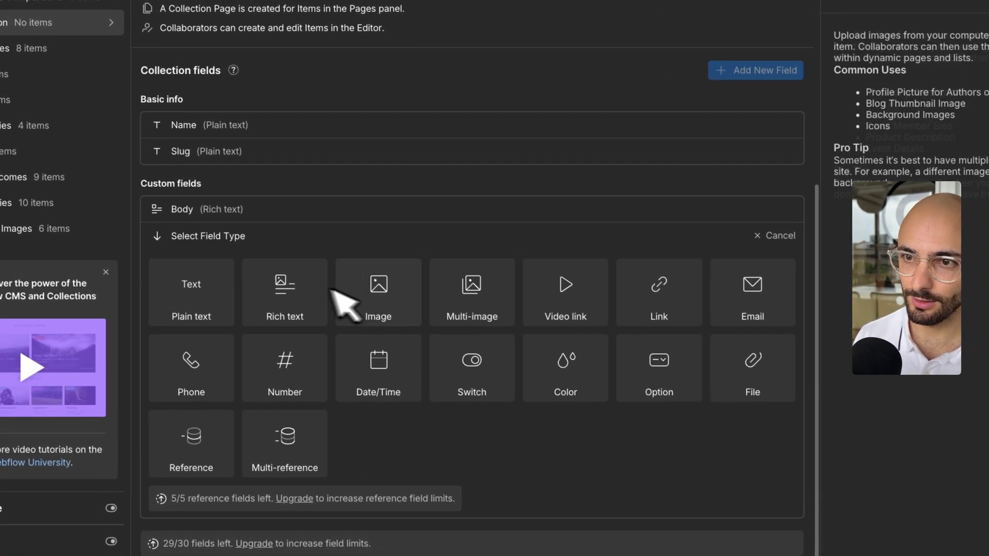
pyautogui.click(382, 296)
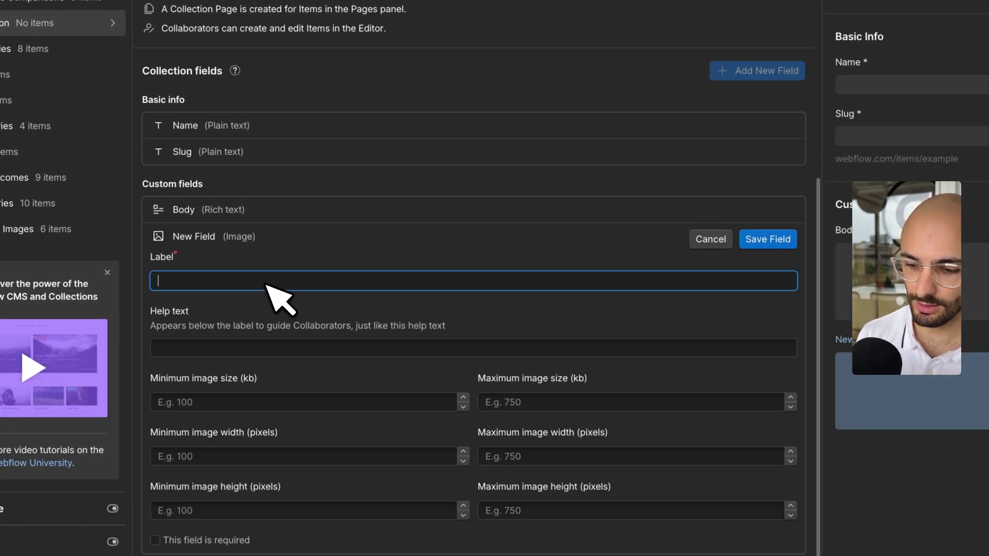
pyautogui.write('Image')
pyautogui.click(768, 239)
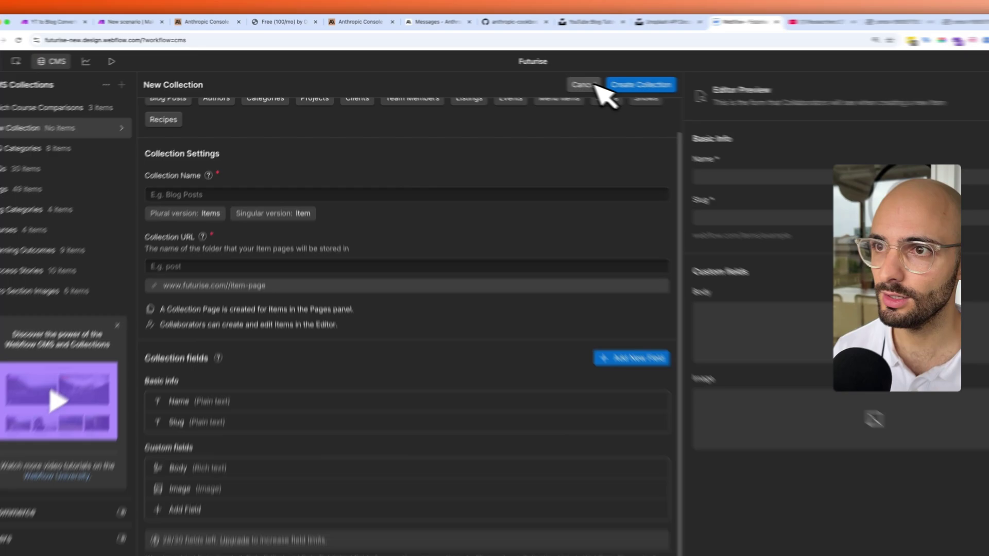
pyautogui.click(557, 80)
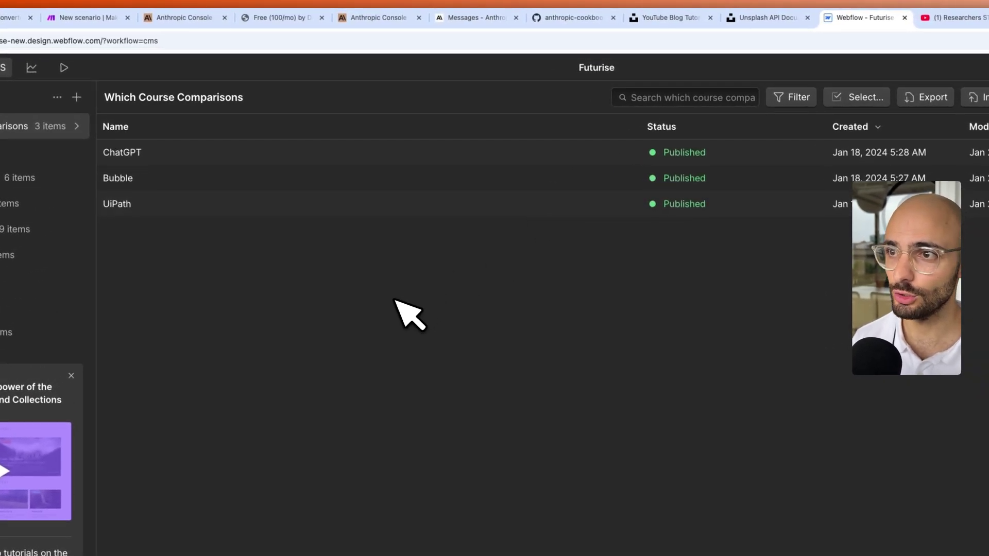
# Examine the custom fields in the Blogs collection's settings and close them without saving.
pyautogui.click(42, 214)
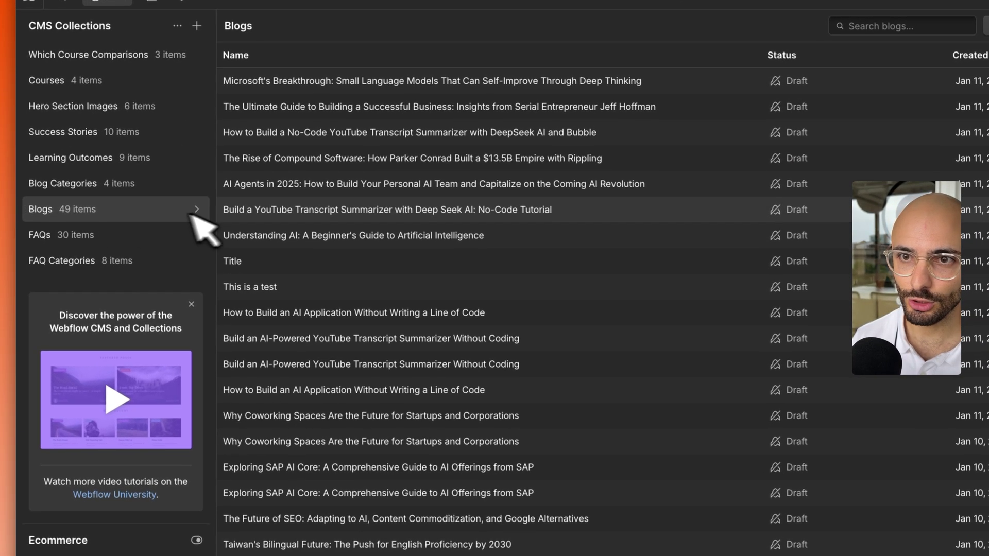
pyautogui.click(197, 208)
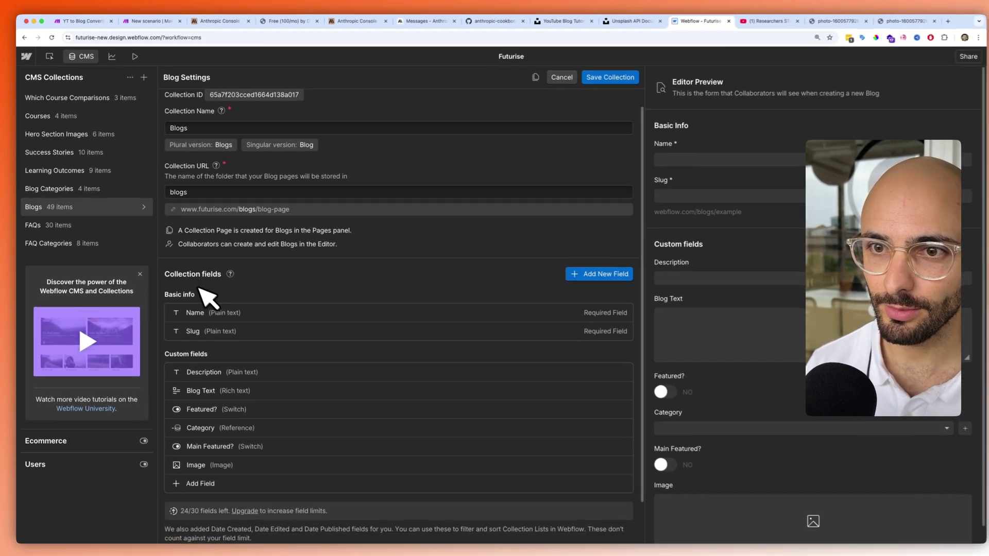
pyautogui.scroll(-2, 297, 345)
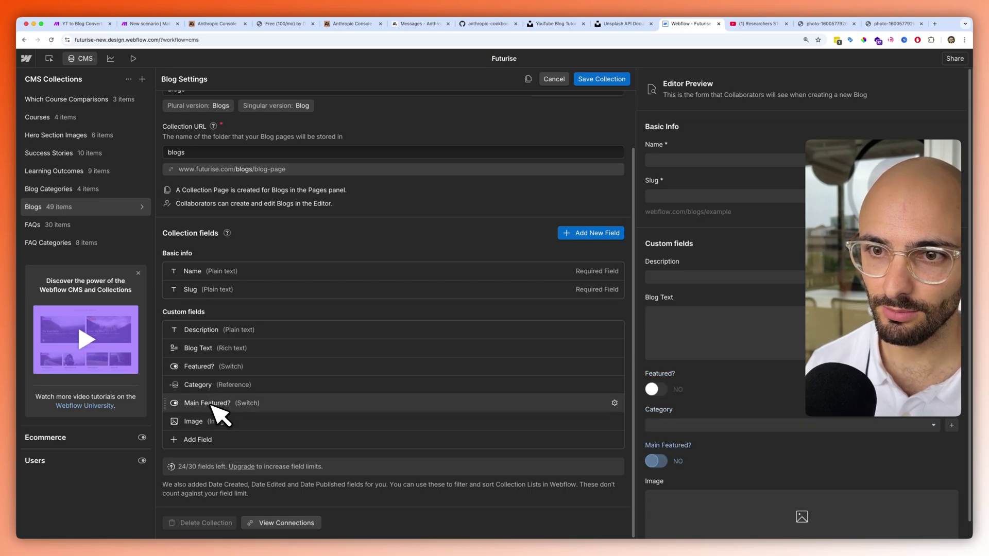
pyautogui.click(554, 80)
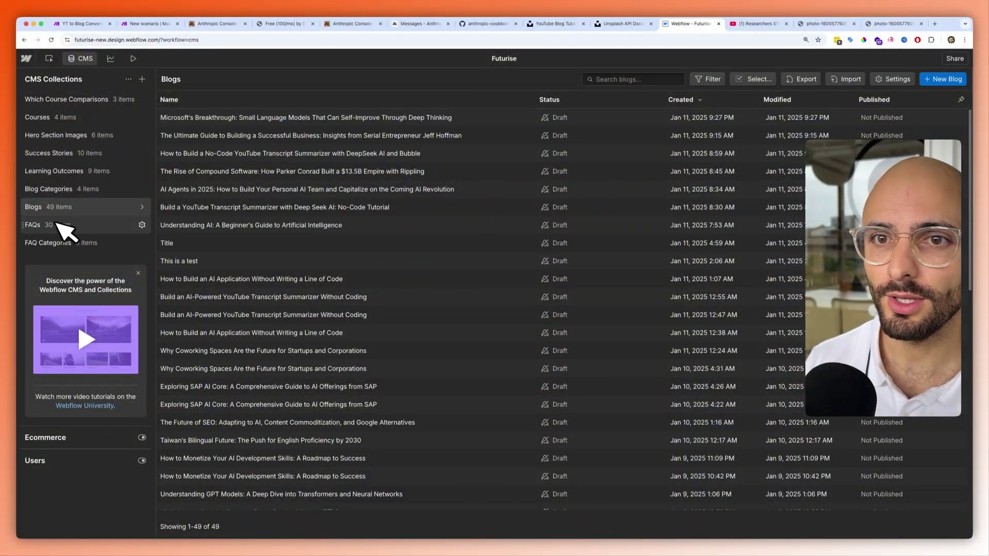
# Return to the Make scenario and set the Webflow module to select from the list, with the second Futurise entry as site.
pyautogui.click(149, 23)
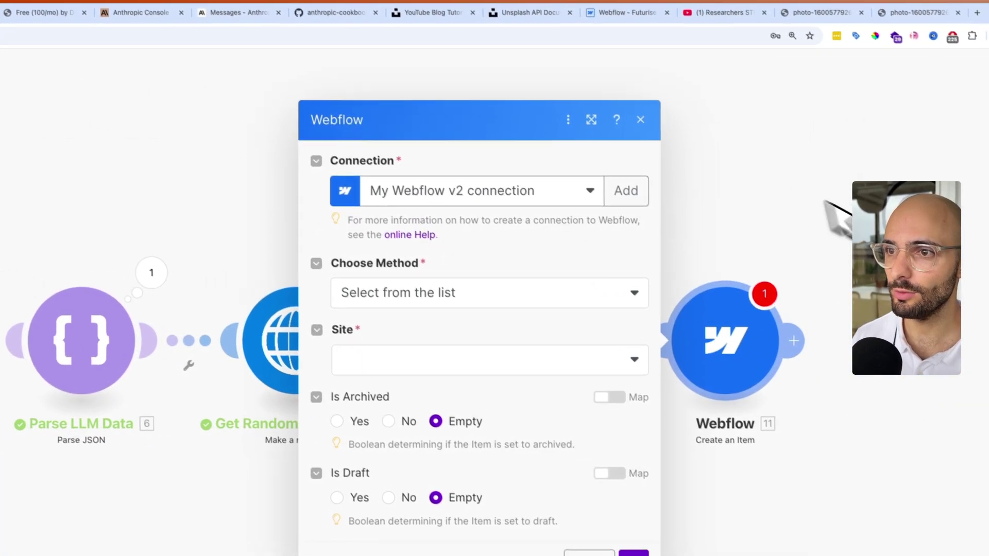
pyautogui.click(391, 295)
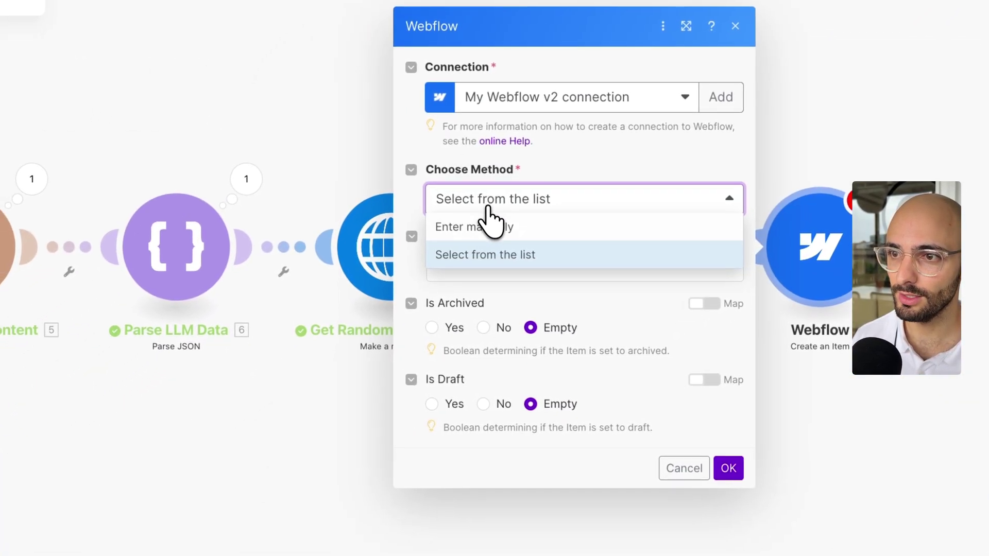
pyautogui.click(462, 257)
pyautogui.click(478, 265)
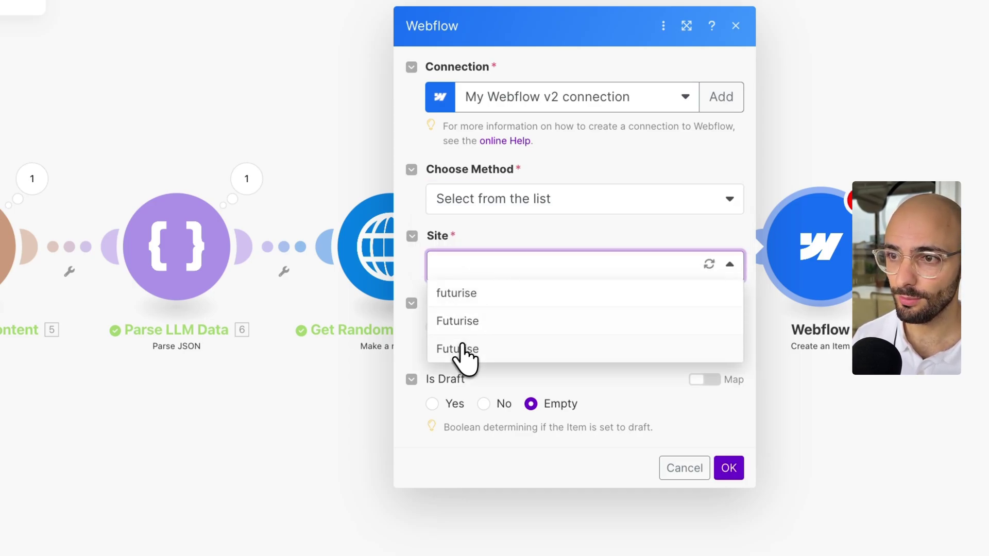
pyautogui.click(463, 324)
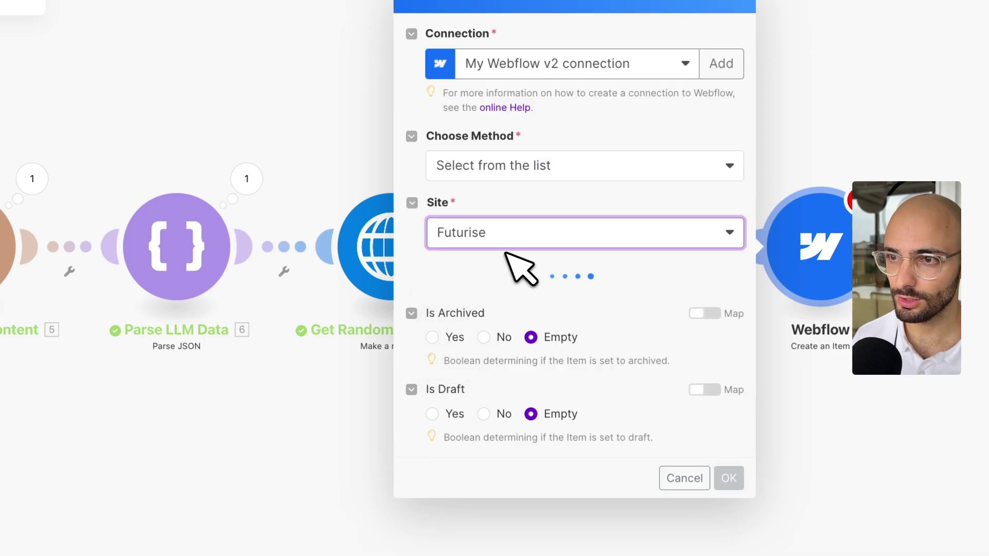
# Choose Blogs as the collection for the Webflow module.
pyautogui.click(502, 304)
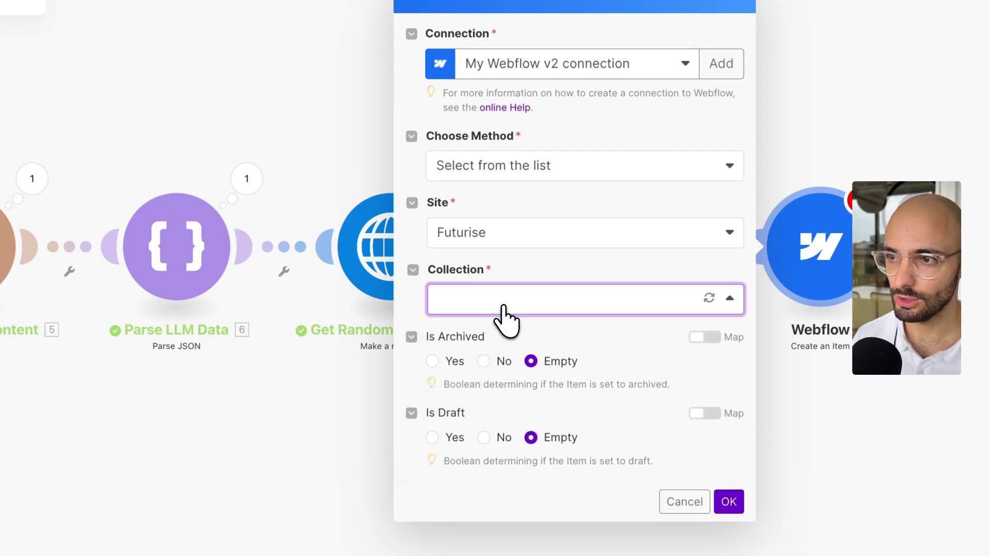
pyautogui.click(502, 241)
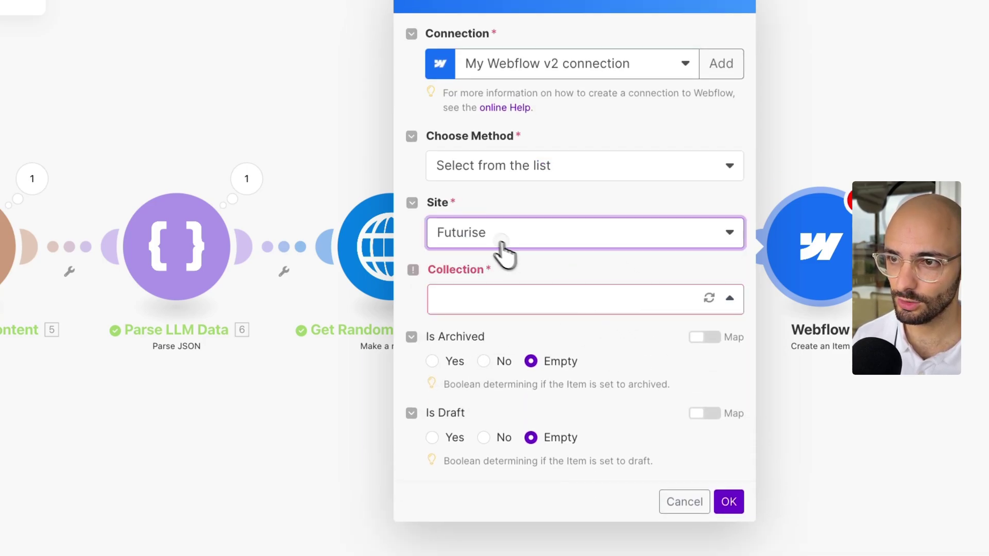
pyautogui.click(486, 315)
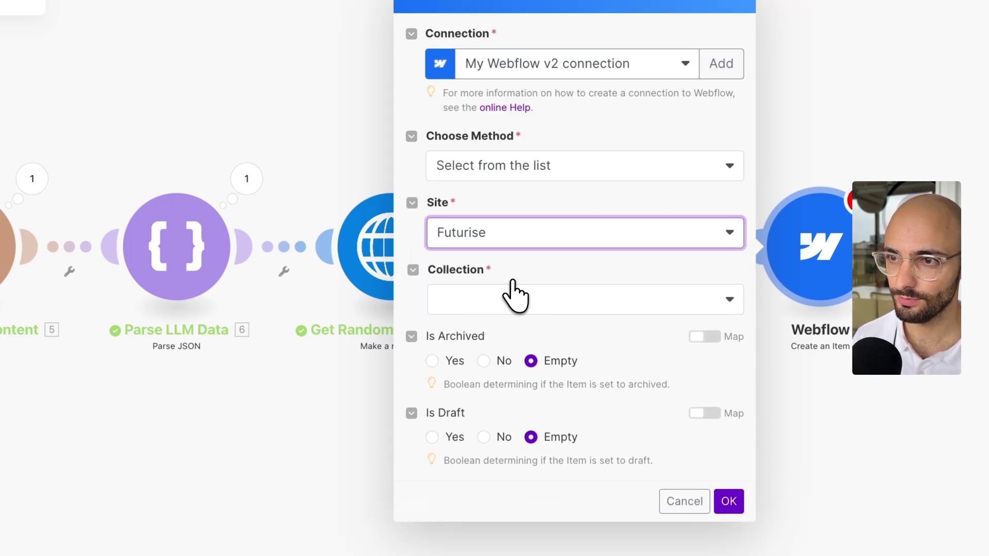
pyautogui.click(504, 303)
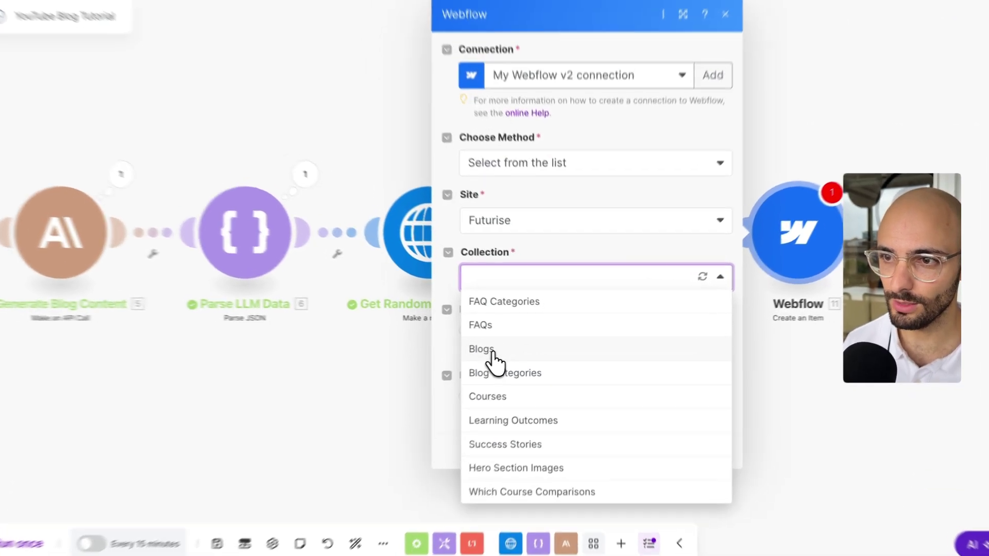
pyautogui.click(507, 347)
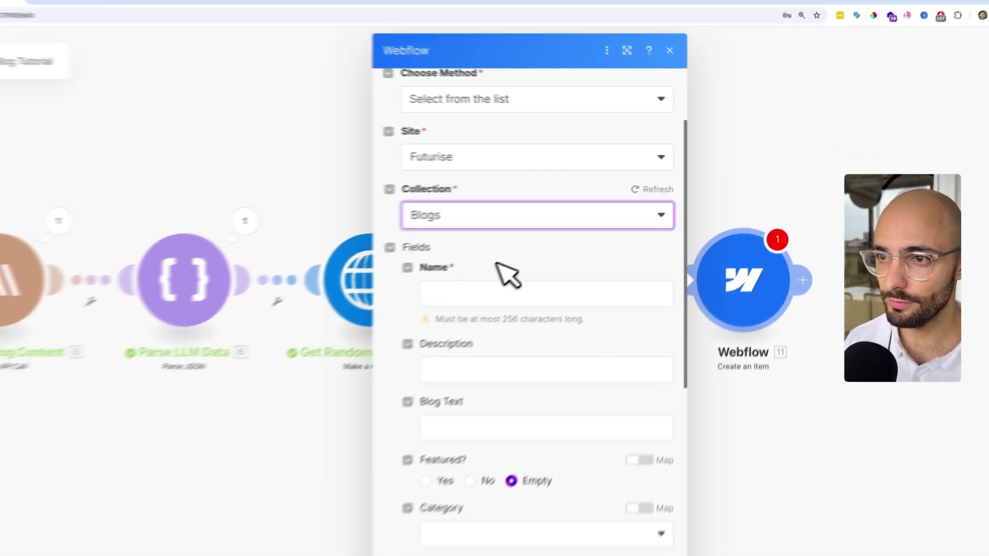
# Map Final Title to the Name field, Final Description to Description, and Final Blog Body to Blog Text.
pyautogui.tripleClick(562, 234)
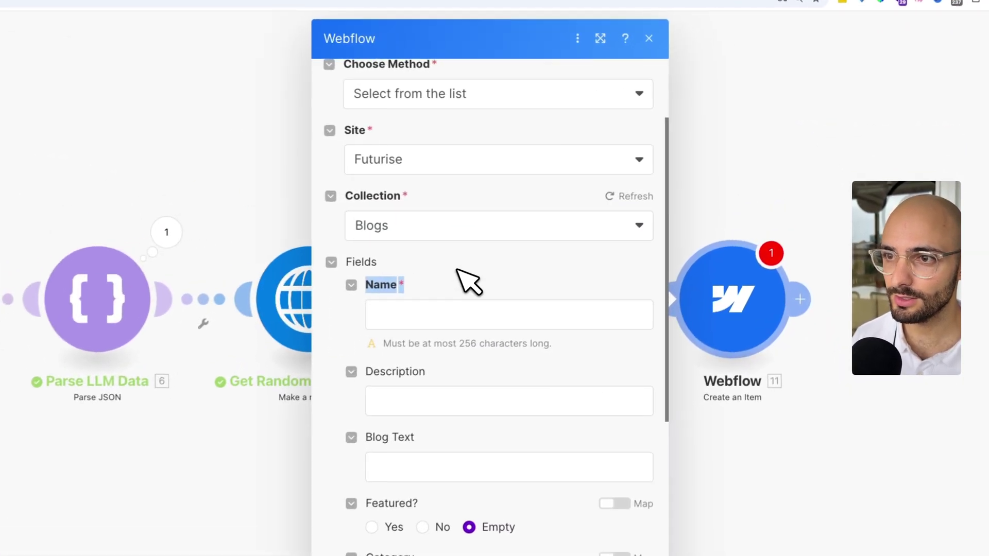
pyautogui.click(392, 322)
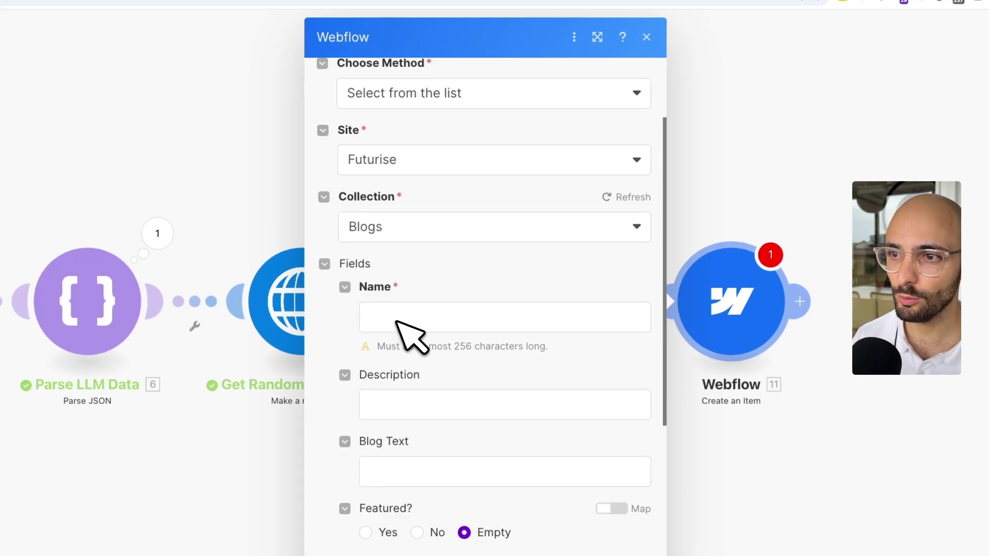
pyautogui.click(397, 322)
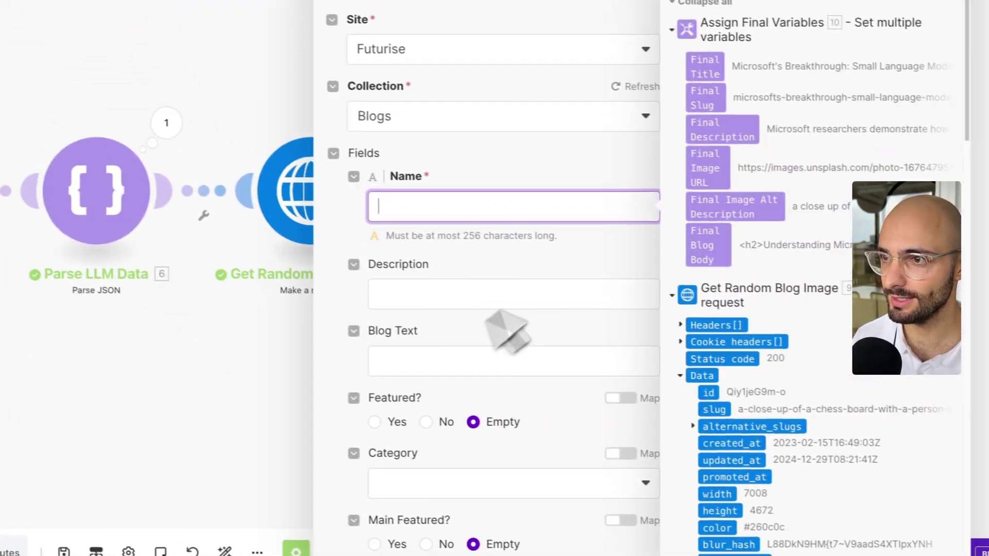
pyautogui.click(703, 69)
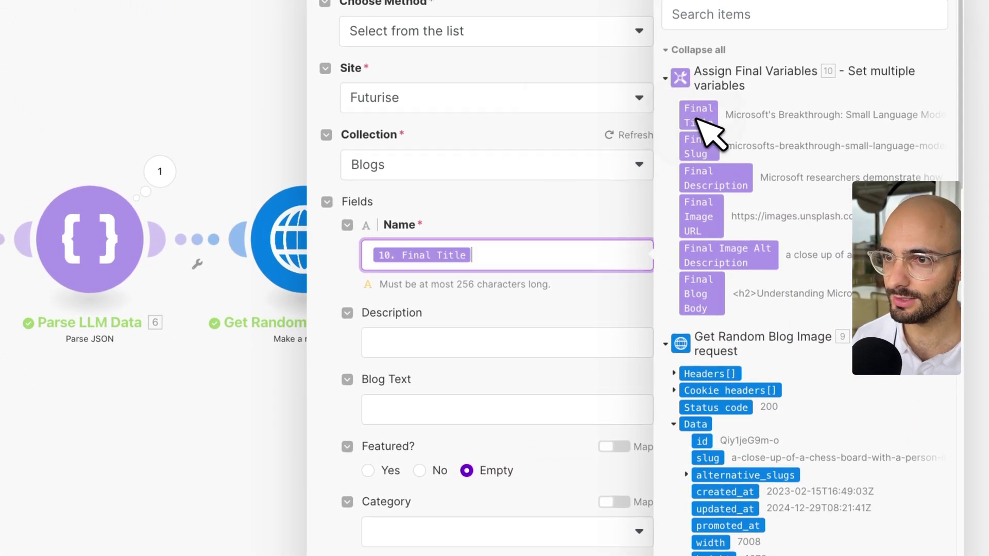
pyautogui.click(415, 350)
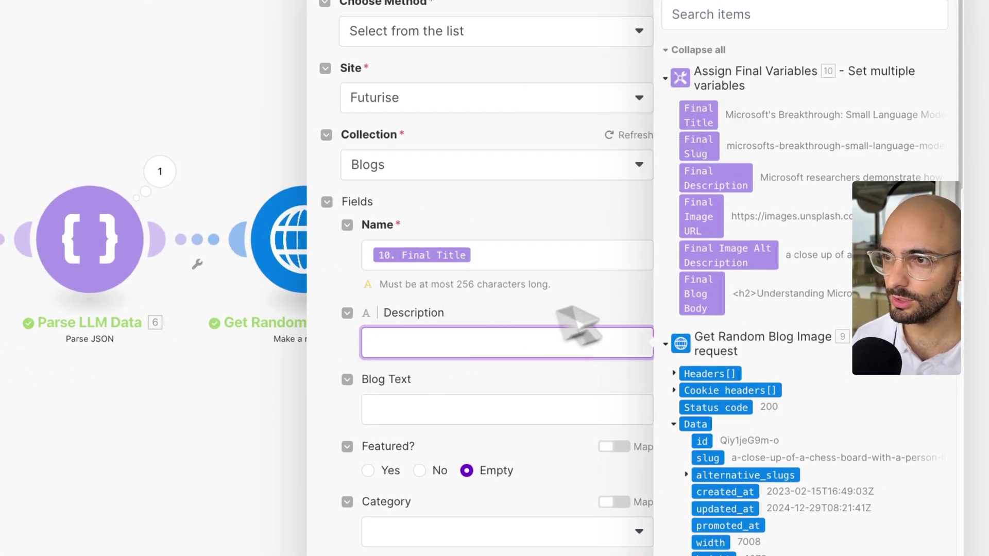
pyautogui.click(716, 182)
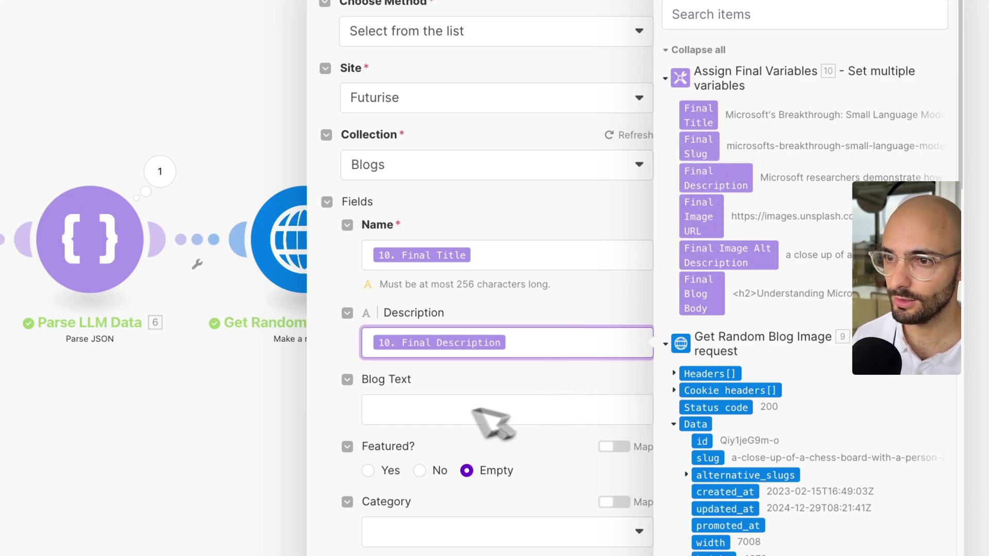
pyautogui.click(394, 412)
pyautogui.click(711, 297)
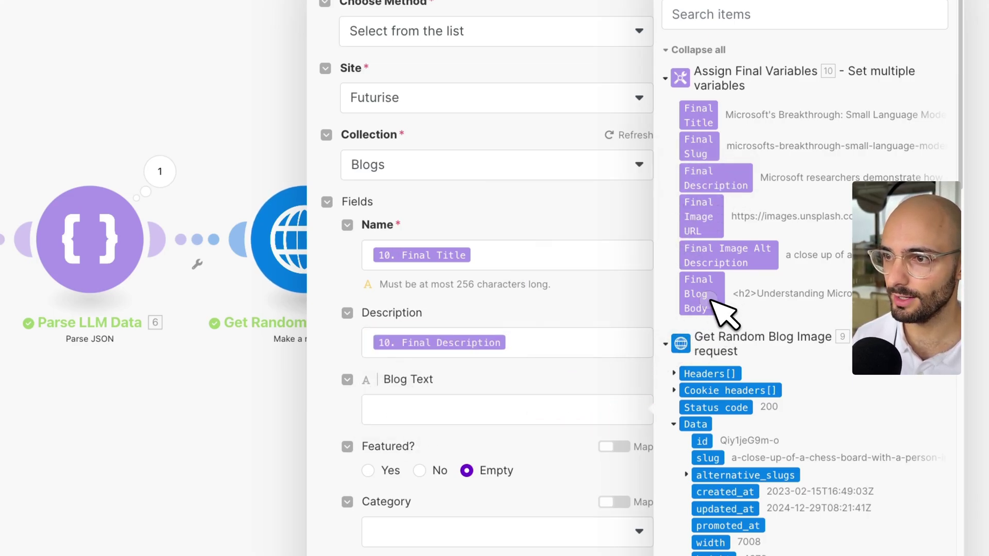
# Set Featured? to No and look through the Category options, leaving the category empty.
pyautogui.scroll(-2, 566, 438)
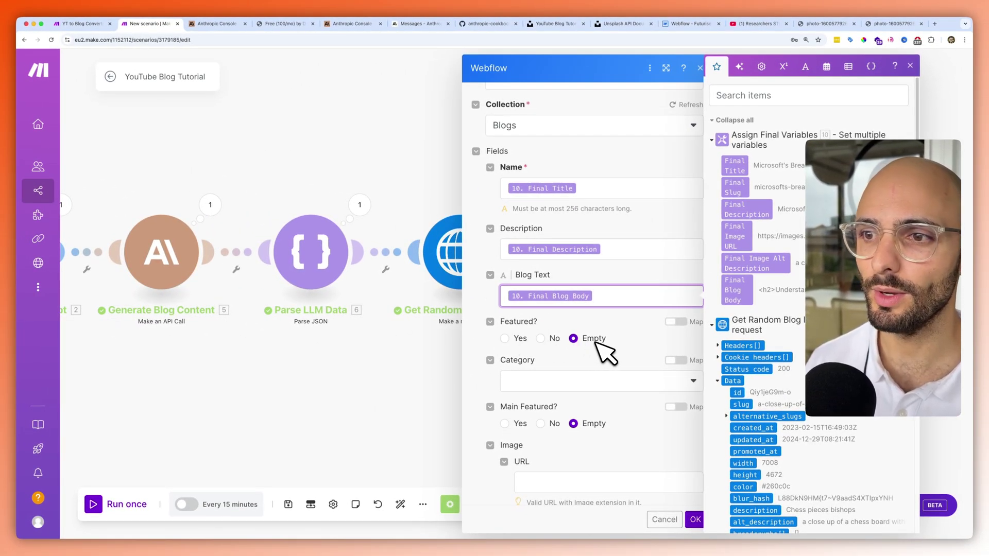
pyautogui.click(542, 338)
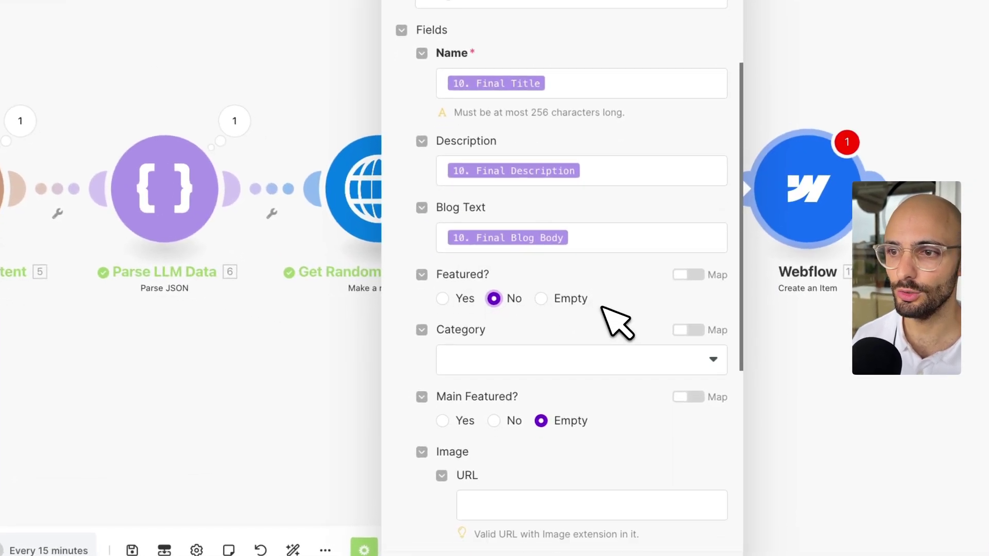
pyautogui.scroll(-2, 593, 392)
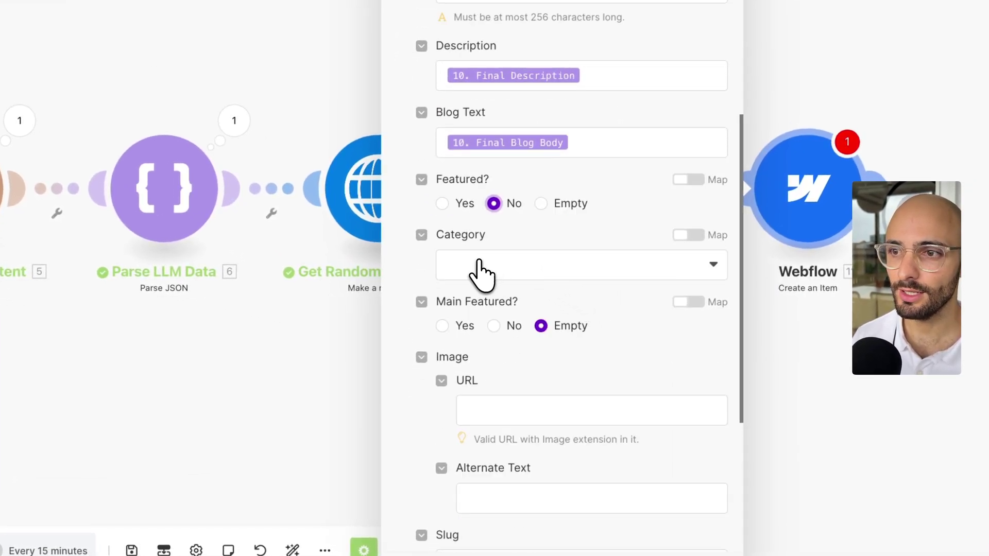
pyautogui.click(509, 271)
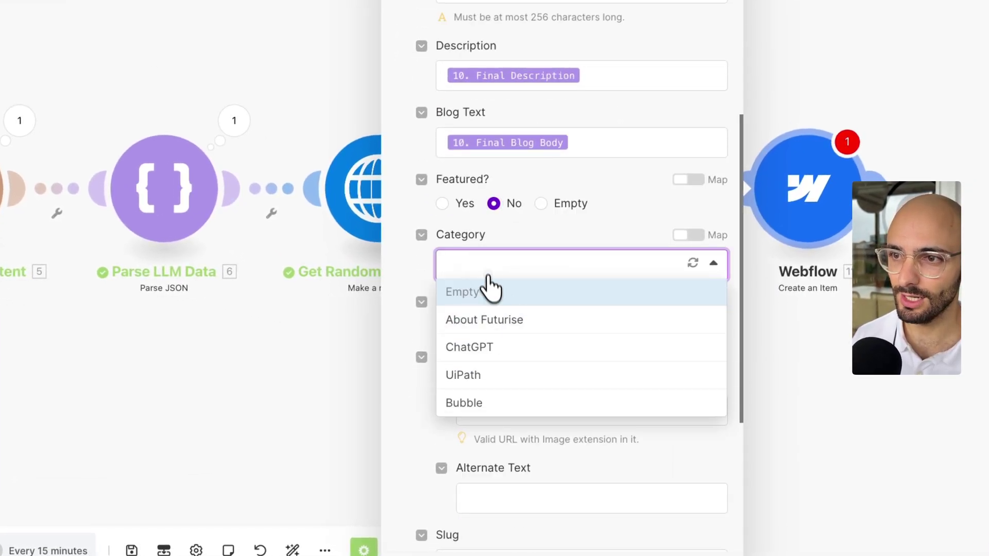
pyautogui.click(489, 290)
pyautogui.click(544, 278)
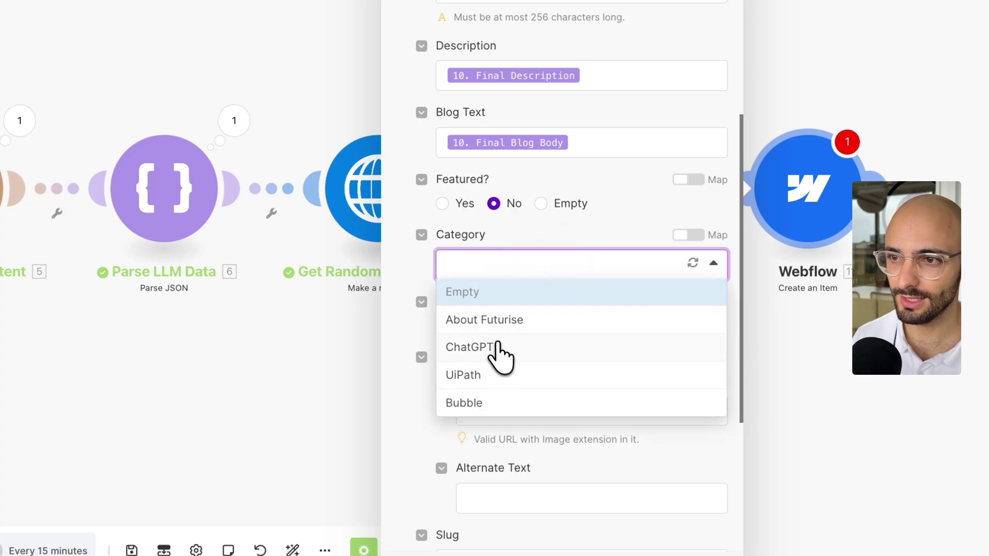
pyautogui.click(600, 235)
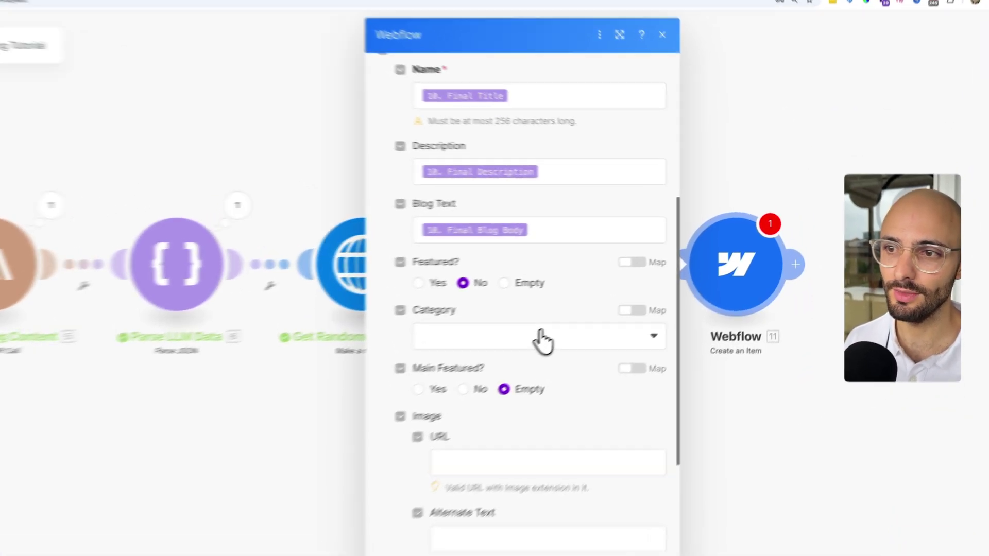
pyautogui.click(603, 309)
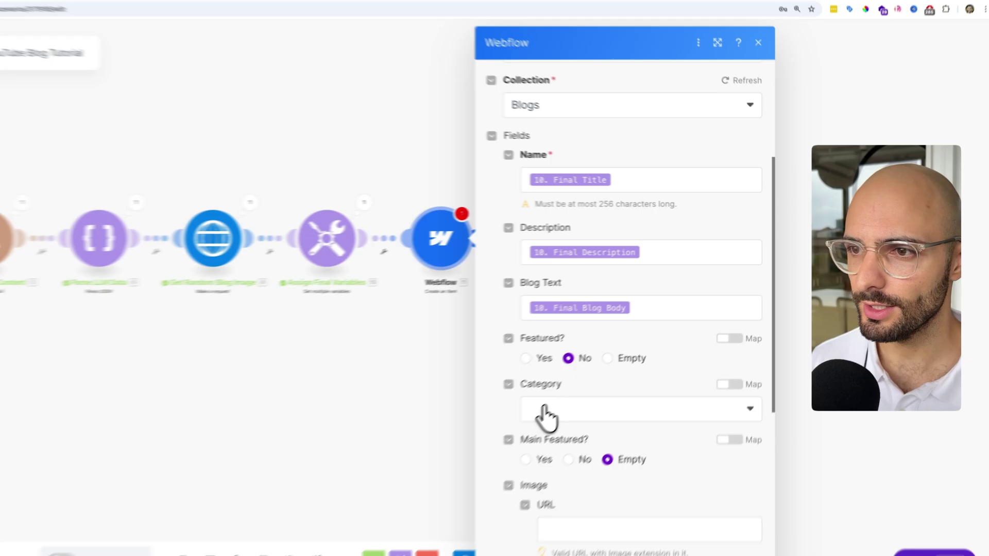
# Map Final Image URL to the image's URL field and Final Image Alt Description to its Alternate Text.
pyautogui.scroll(-2, 544, 408)
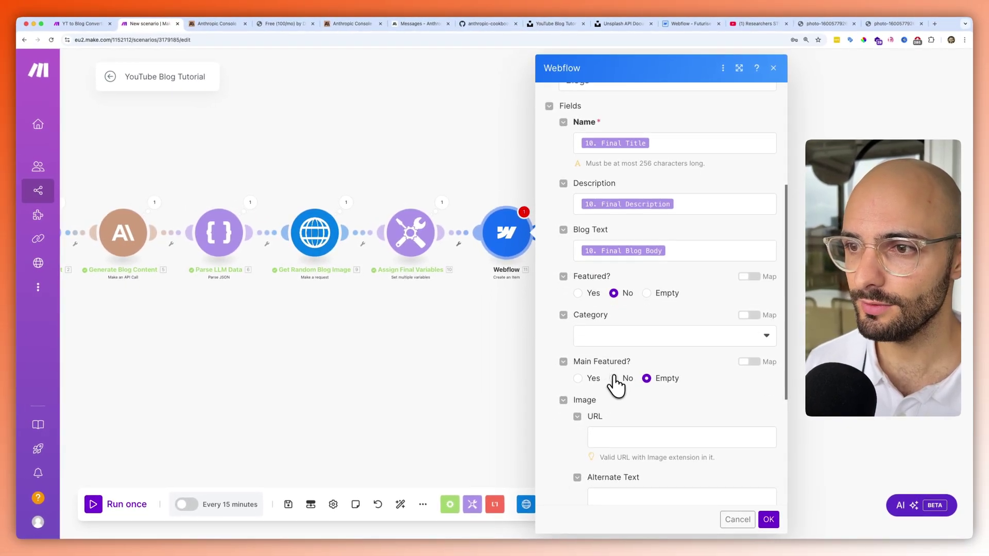
pyautogui.scroll(-5, 615, 385)
pyautogui.click(632, 341)
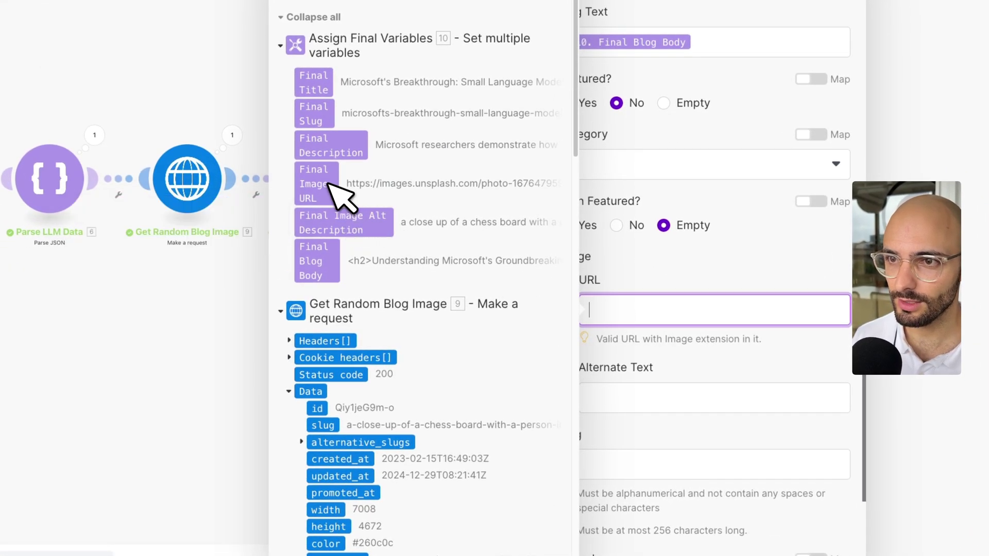
pyautogui.click(330, 186)
pyautogui.click(695, 375)
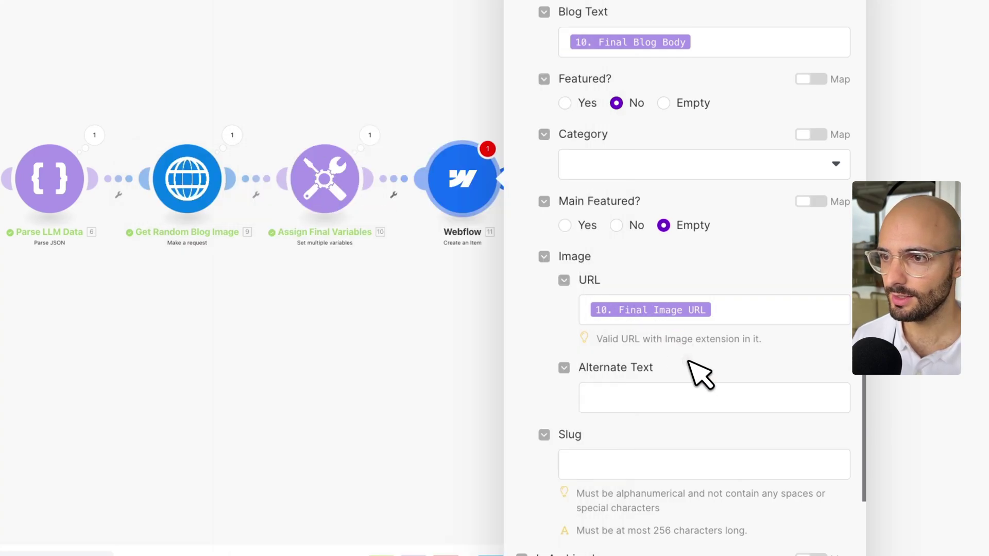
pyautogui.scroll(-1, 690, 384)
pyautogui.click(642, 358)
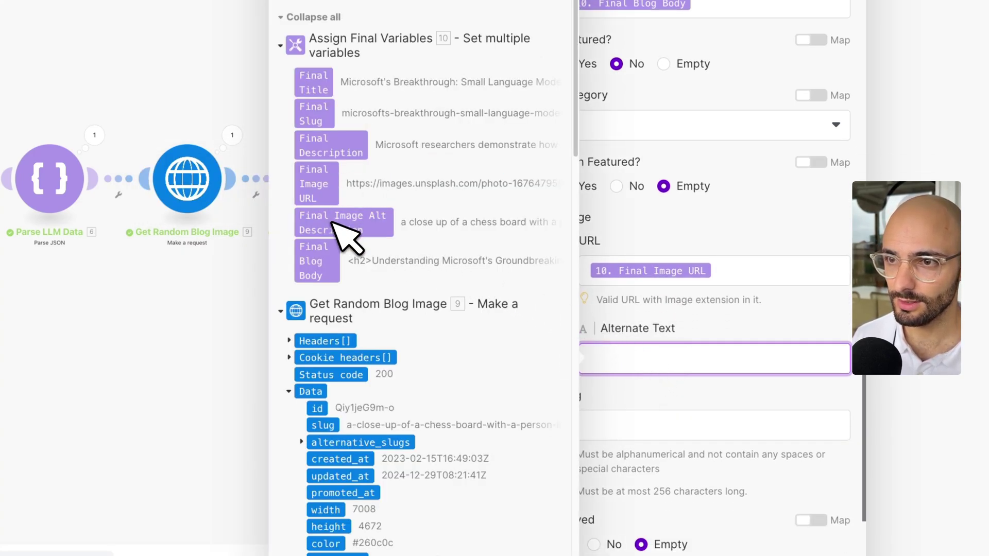
pyautogui.click(346, 232)
pyautogui.click(673, 397)
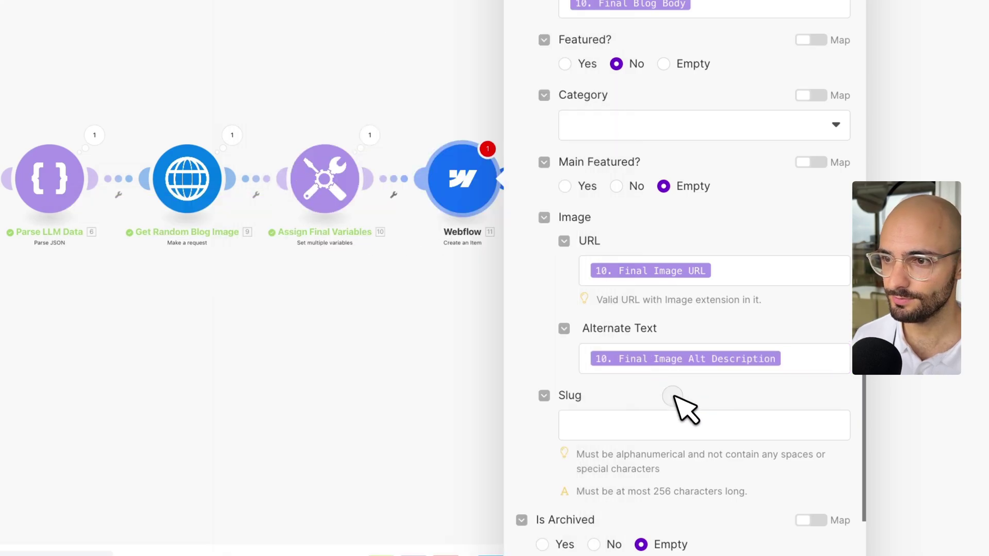
# Map Final Slug to the Slug field and save the Webflow module with Is Draft set to Yes.
pyautogui.scroll(-1, 674, 398)
pyautogui.click(638, 381)
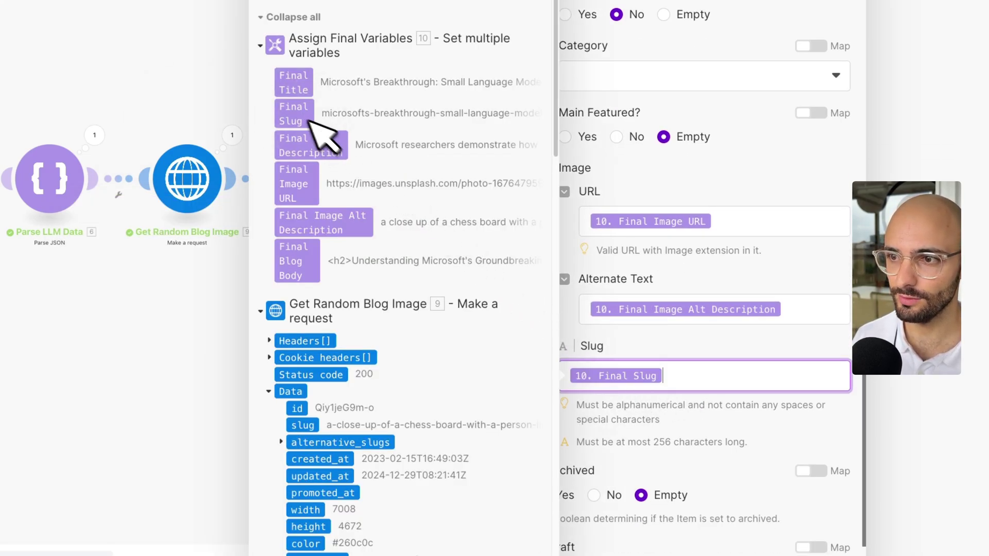
pyautogui.click(702, 357)
pyautogui.scroll(-1, 718, 364)
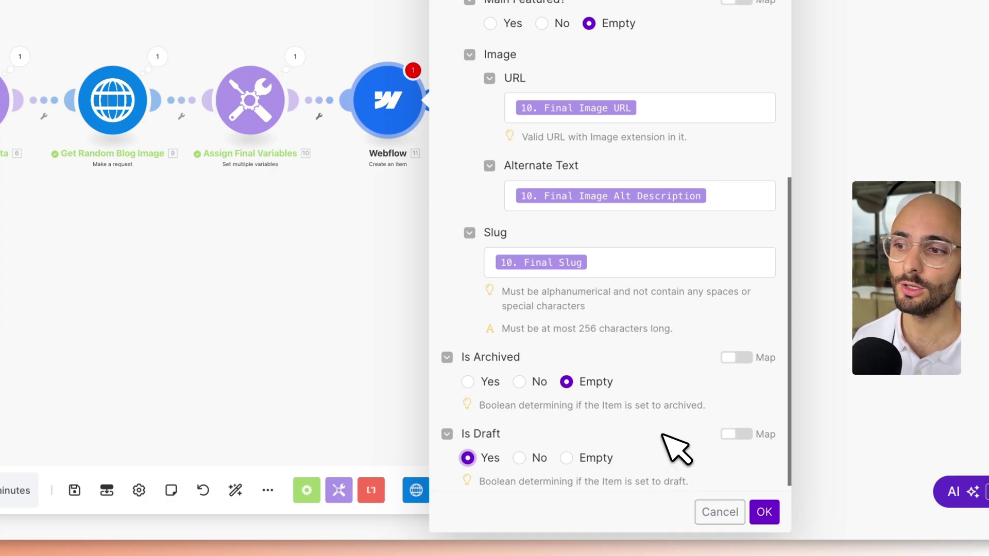
pyautogui.moveTo(662, 434); pyautogui.dragTo(678, 395)
pyautogui.click(684, 428)
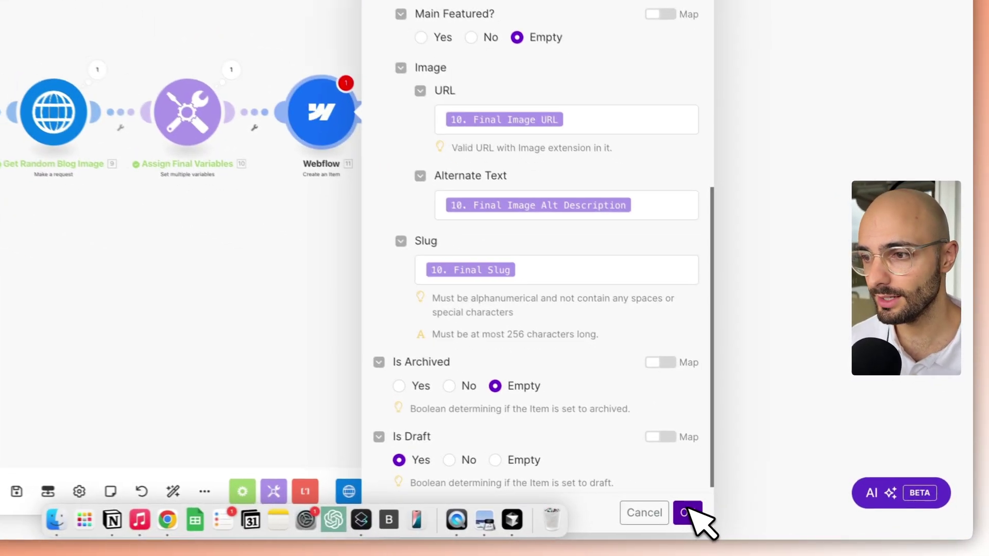
pyautogui.click(769, 519)
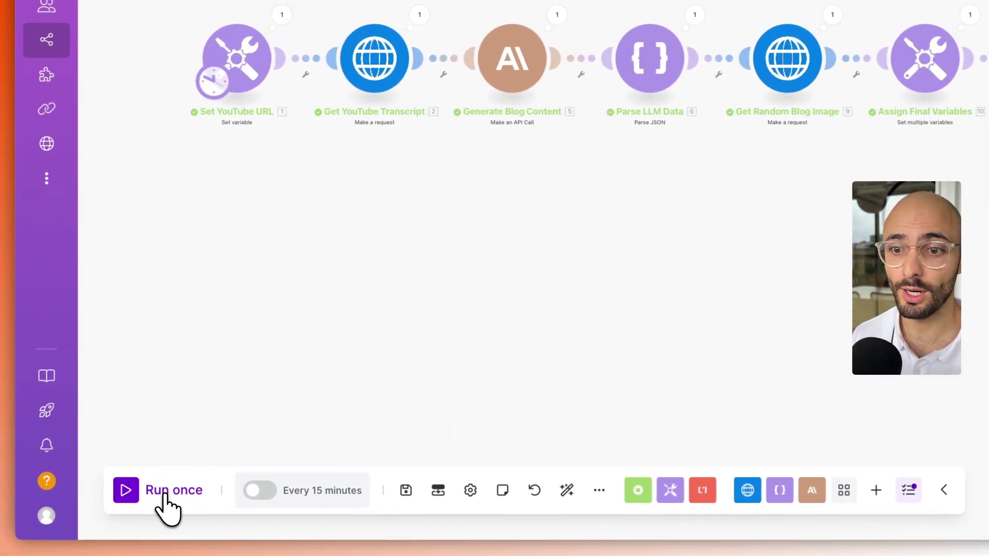
# Run the scenario once and inspect the field data in the Webflow module's output bundle.
pyautogui.click(165, 494)
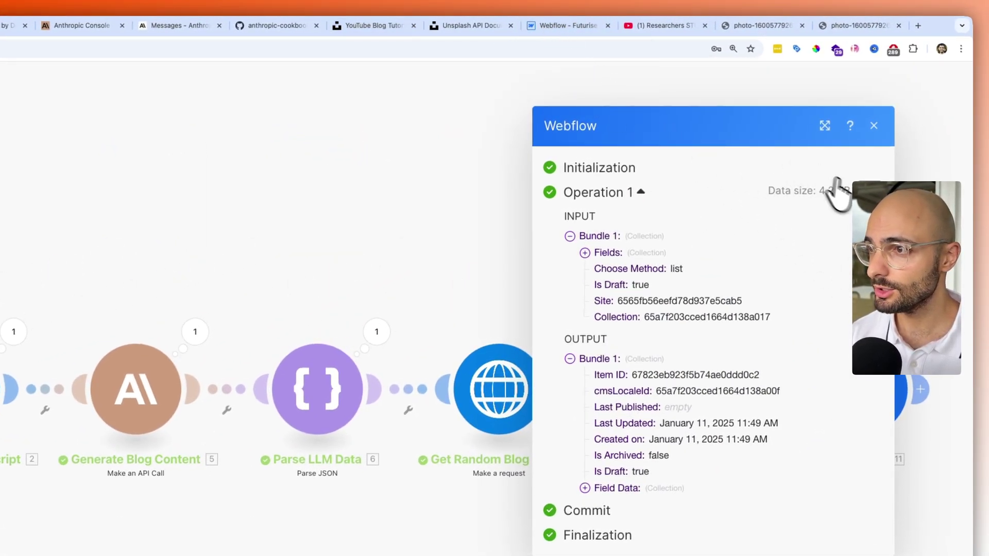
pyautogui.click(824, 246)
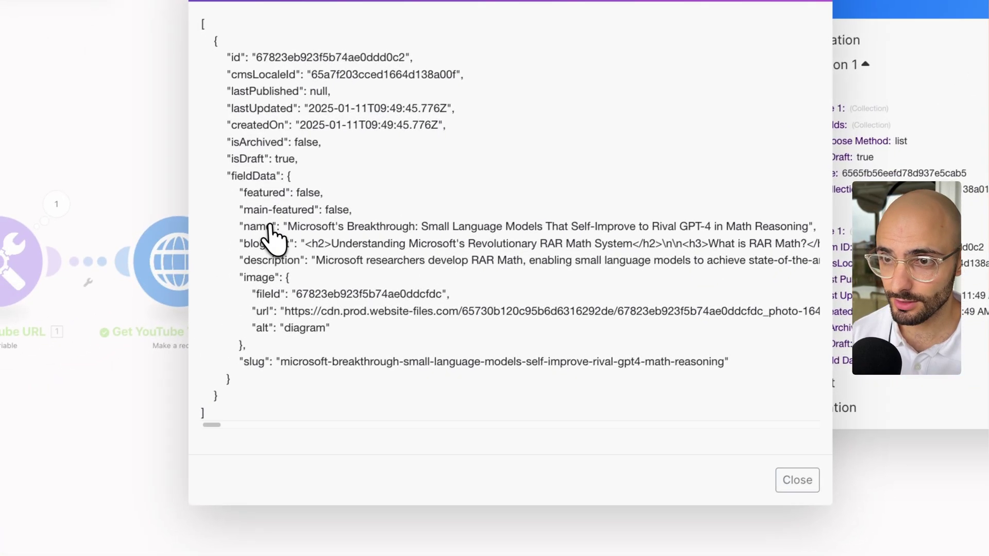
pyautogui.moveTo(250, 193); pyautogui.dragTo(364, 363)
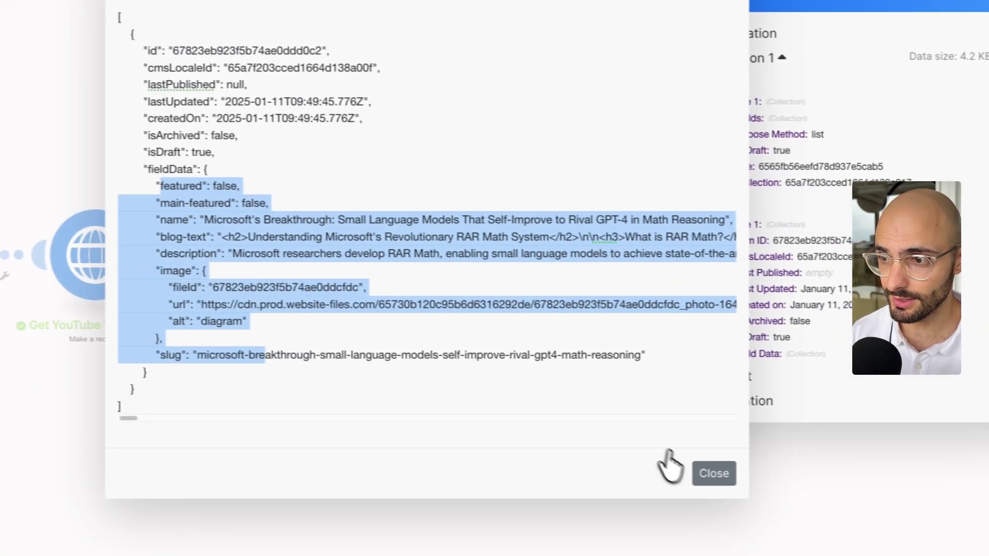
pyautogui.click(795, 476)
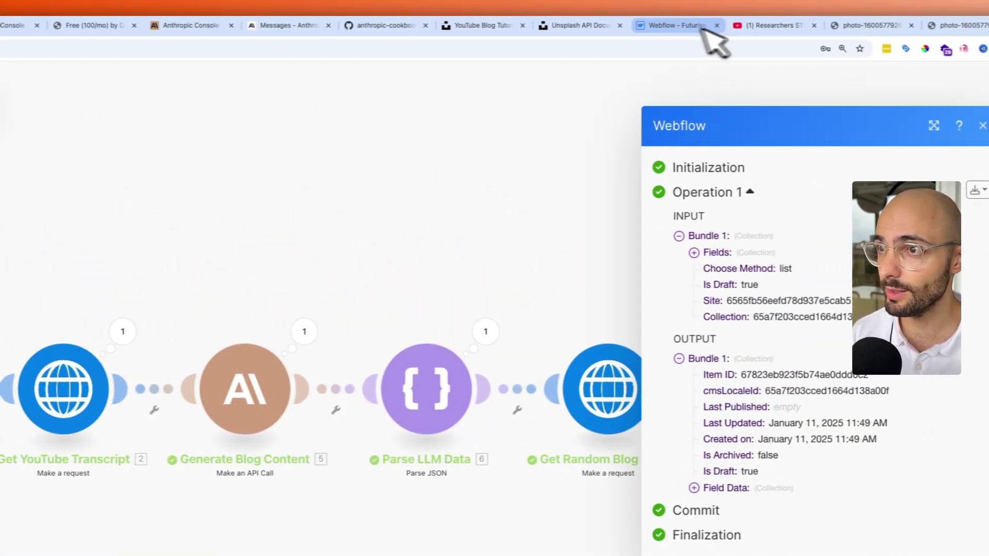
# Switch to Webflow, reload the CMS, and open the newest Microsoft's Breakthrough draft in the Blogs collection.
pyautogui.click(706, 40)
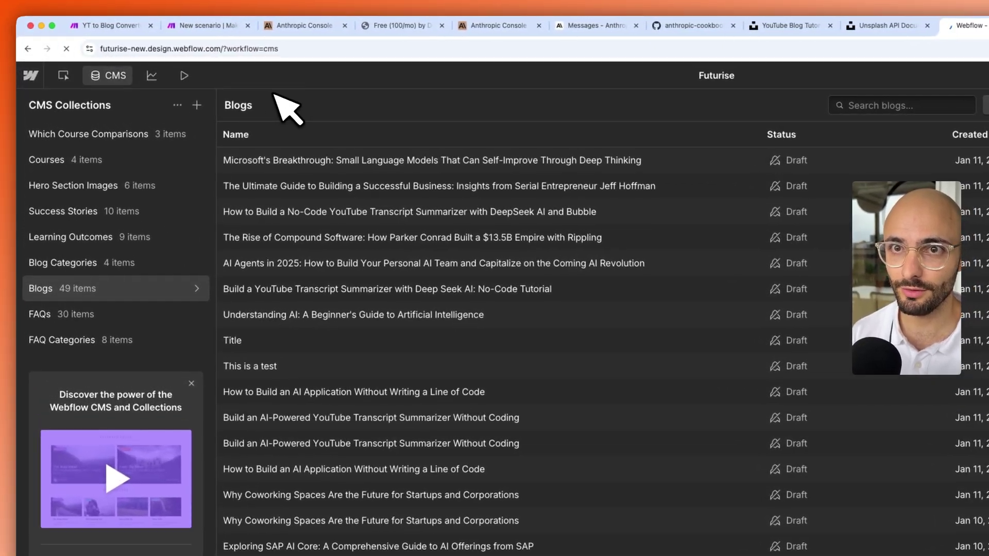
pyautogui.press('super+r')
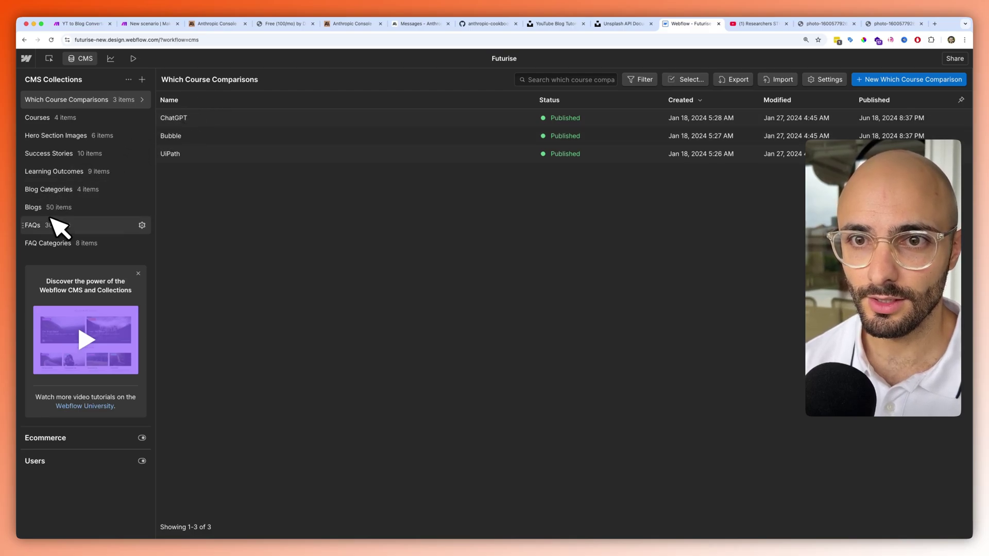
pyautogui.click(33, 207)
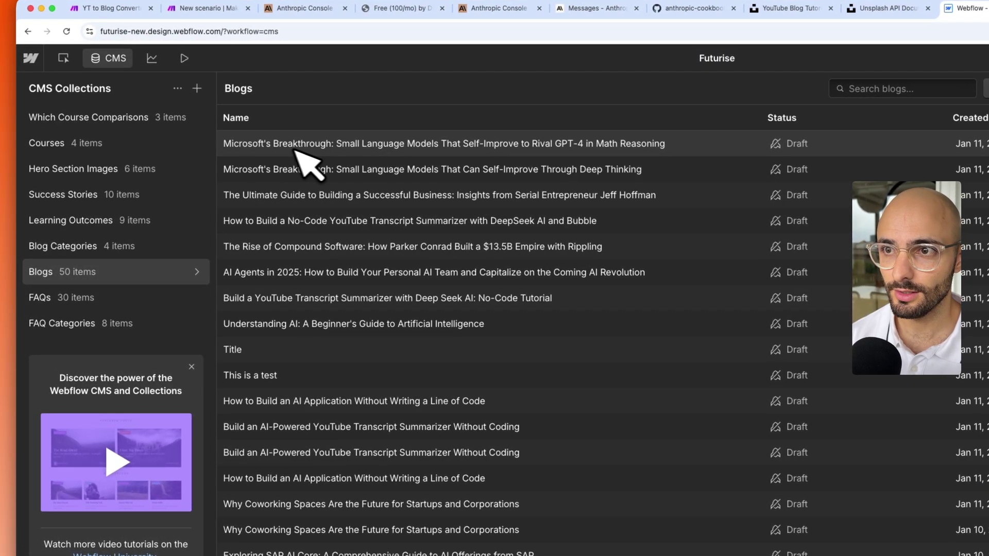
pyautogui.click(309, 147)
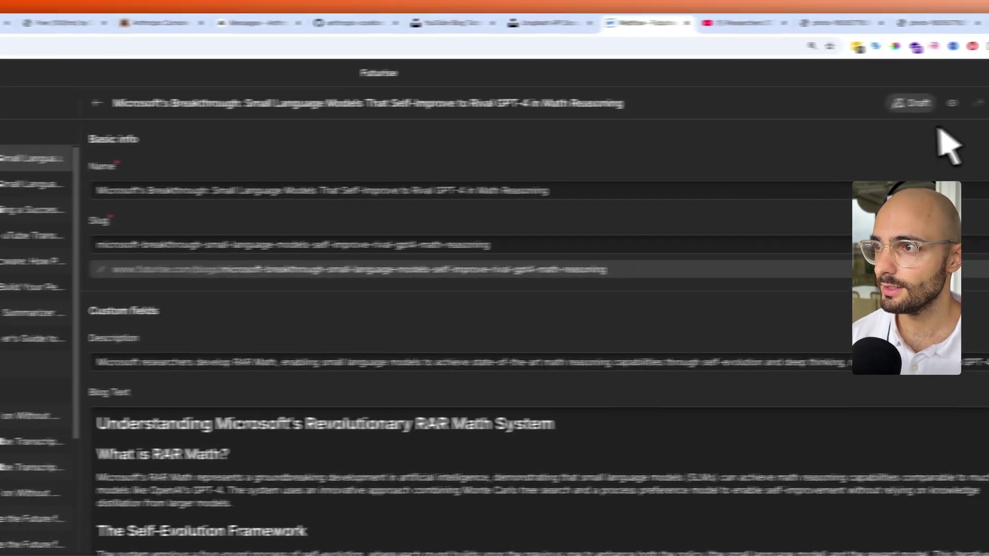
# Open the draft post on its Blogs Template page and review the title, cover image and text.
pyautogui.click(881, 106)
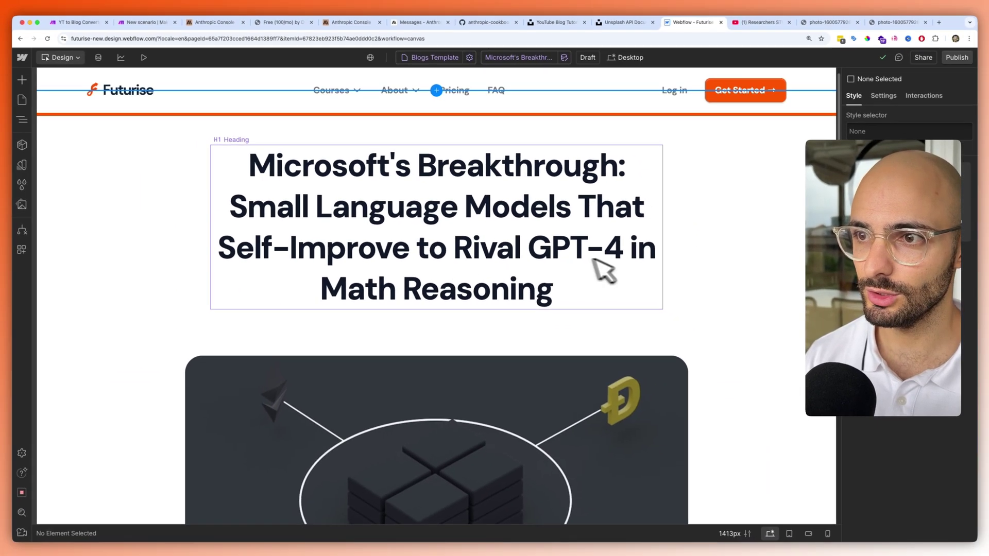
pyautogui.scroll(-5, 463, 293)
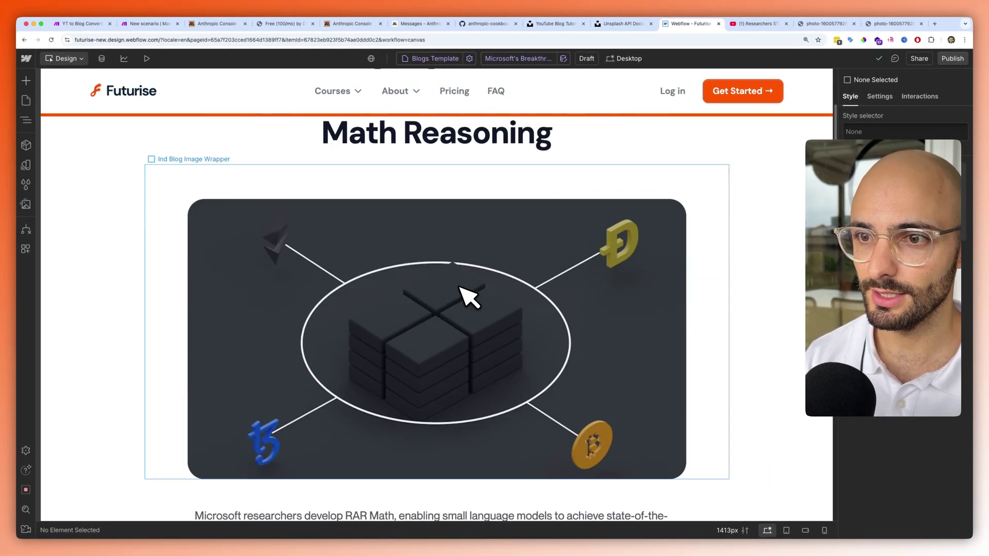